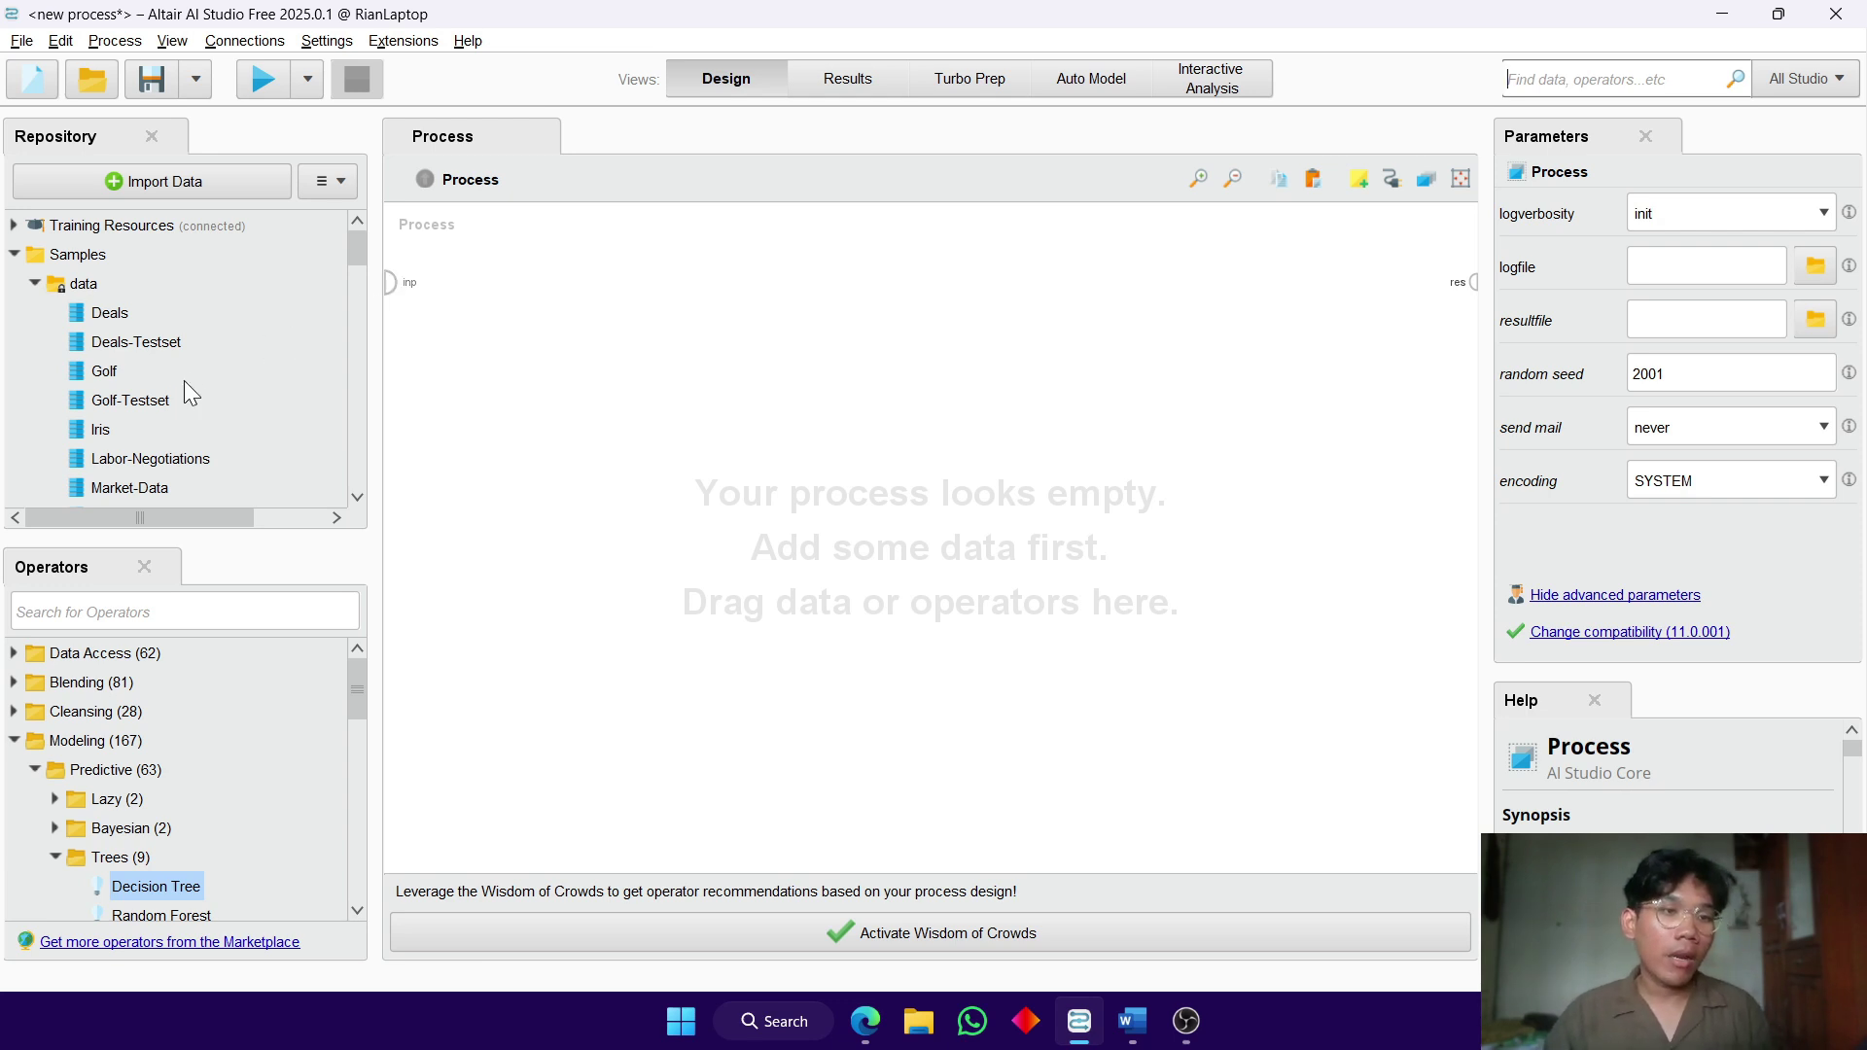
scroll(151, 395, down, 1)
scroll(185, 430, down, 2)
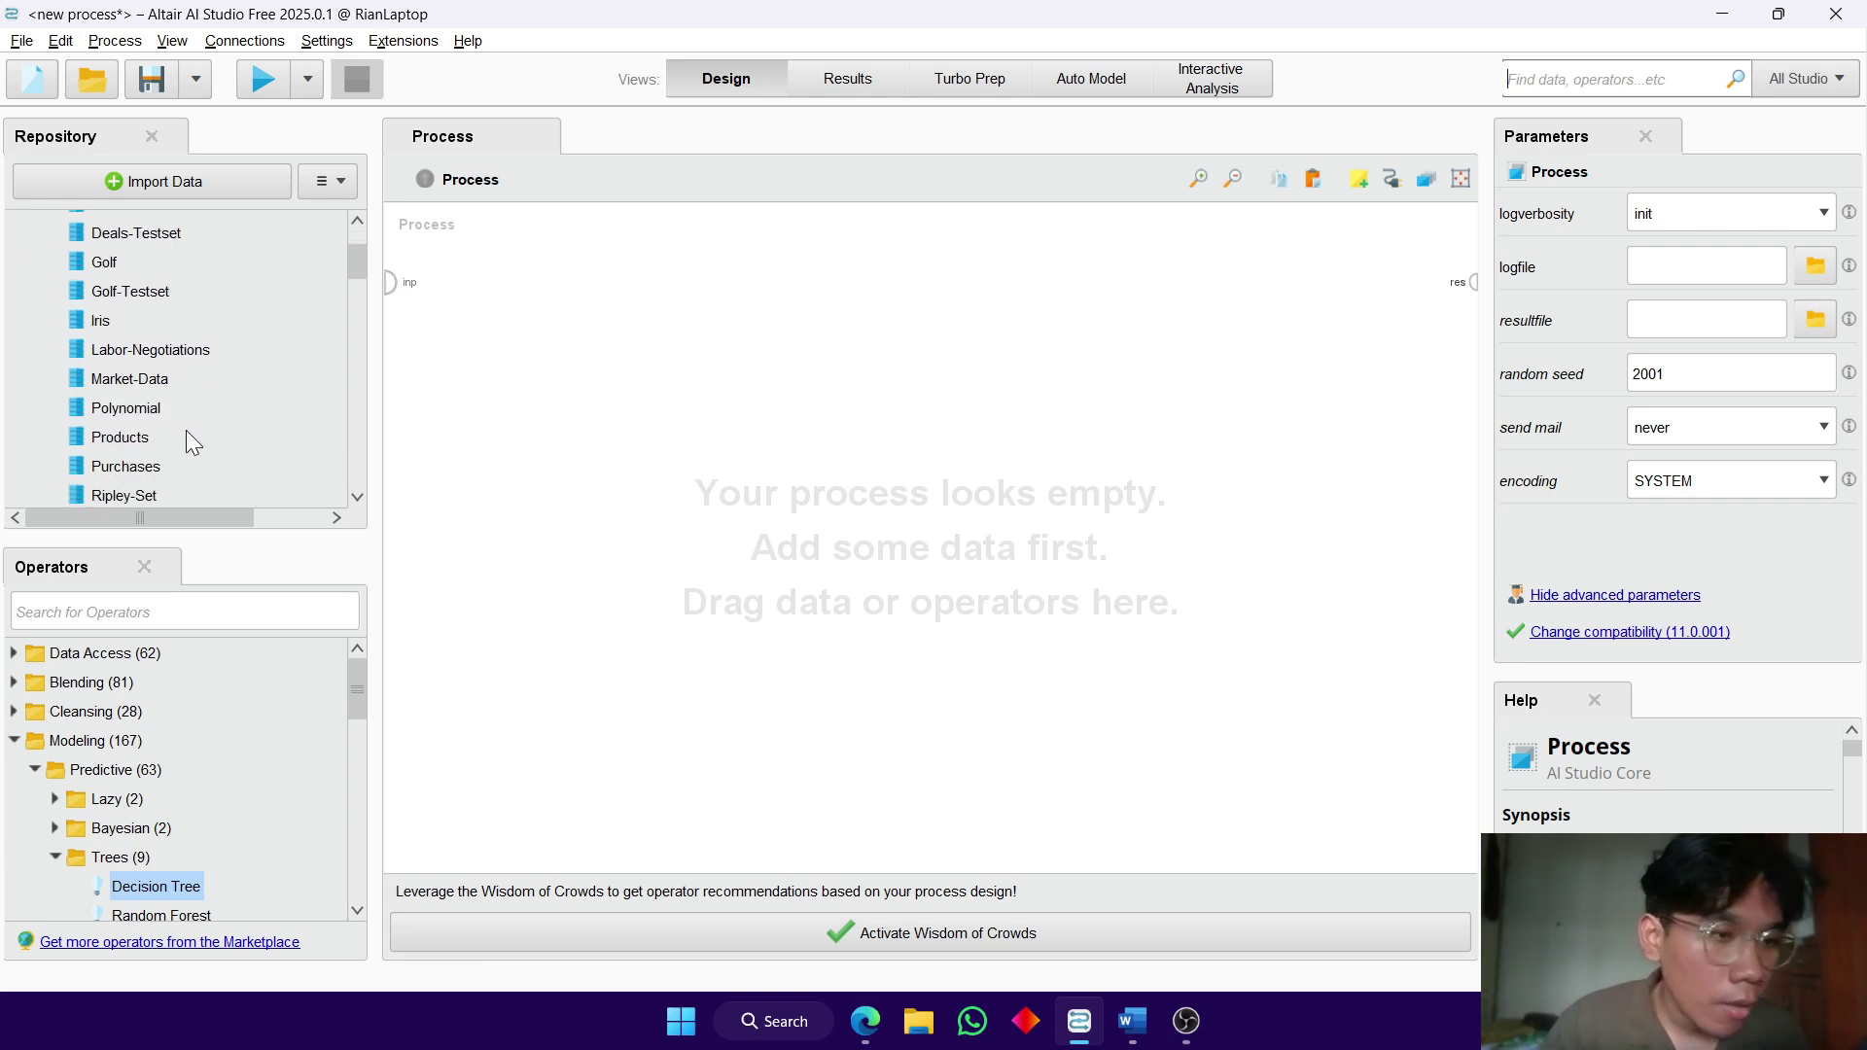
scroll(176, 443, down, 2)
scroll(152, 440, down, 1)
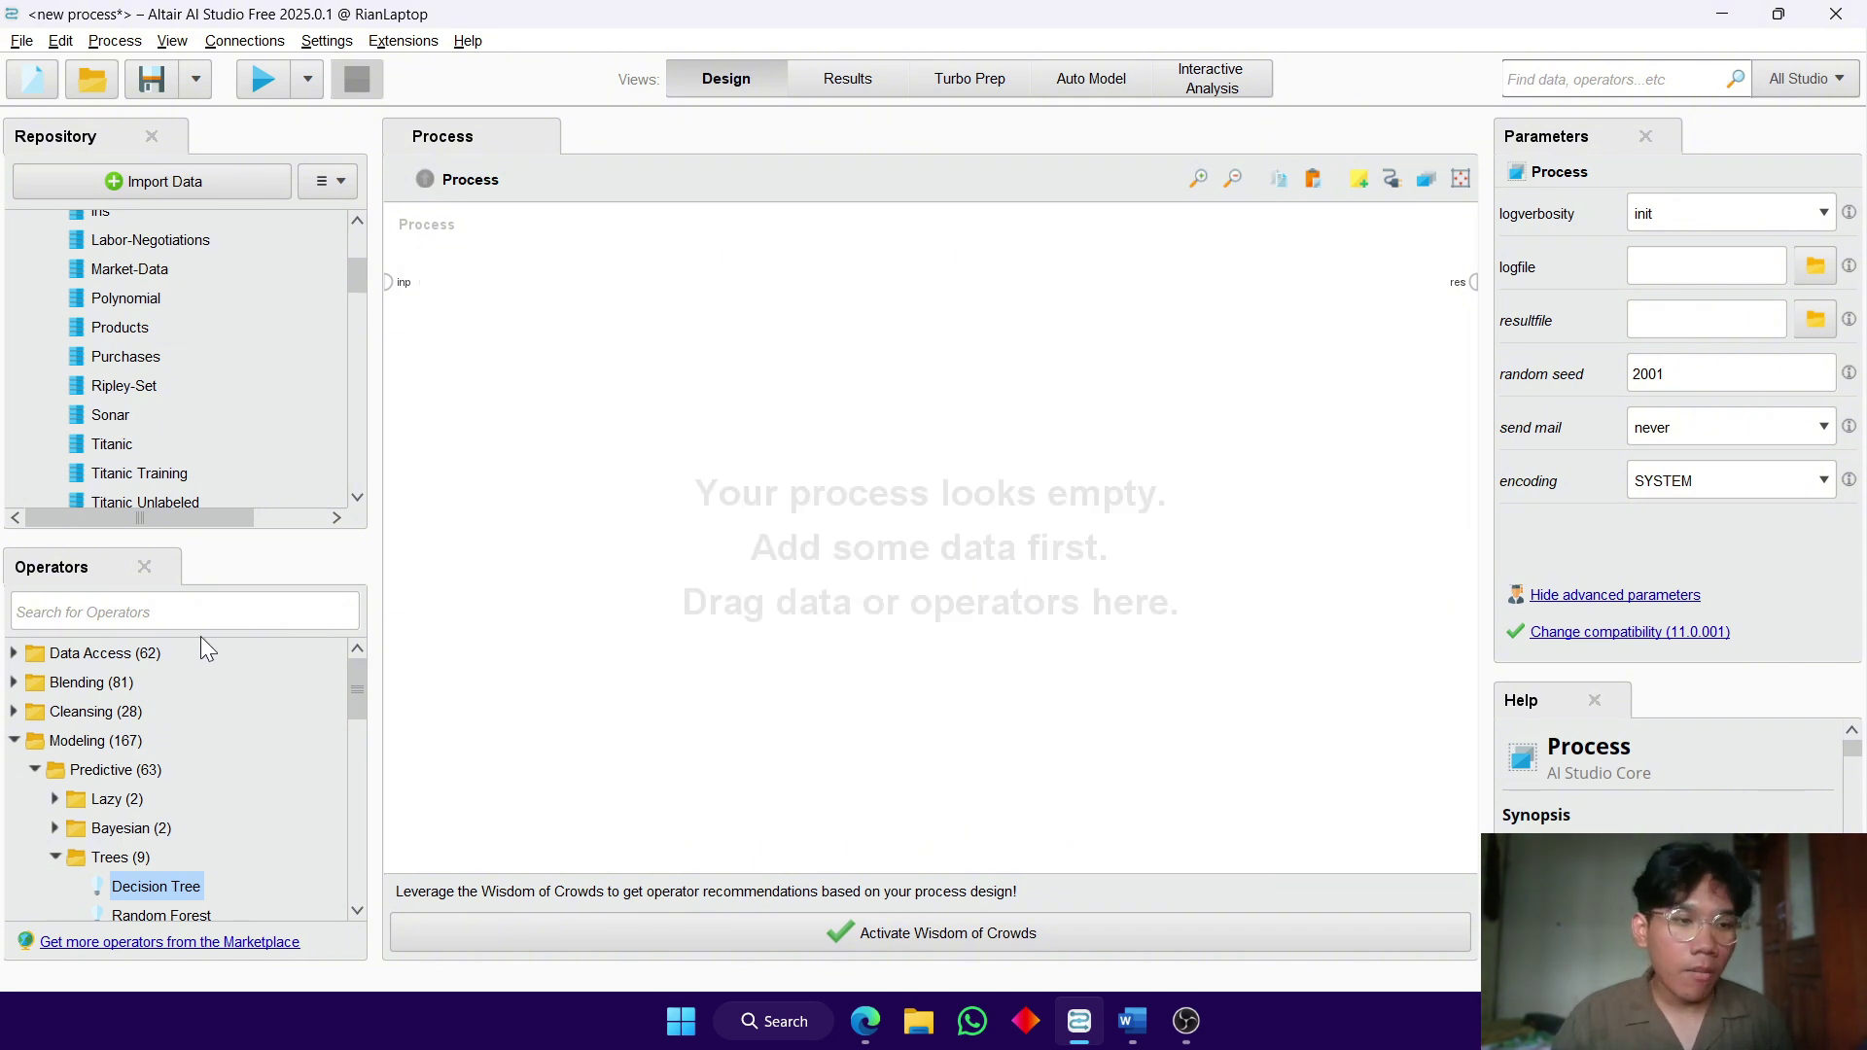
- Search the operators for "read" and add a Read CSV operator to the empty process
click(80, 611)
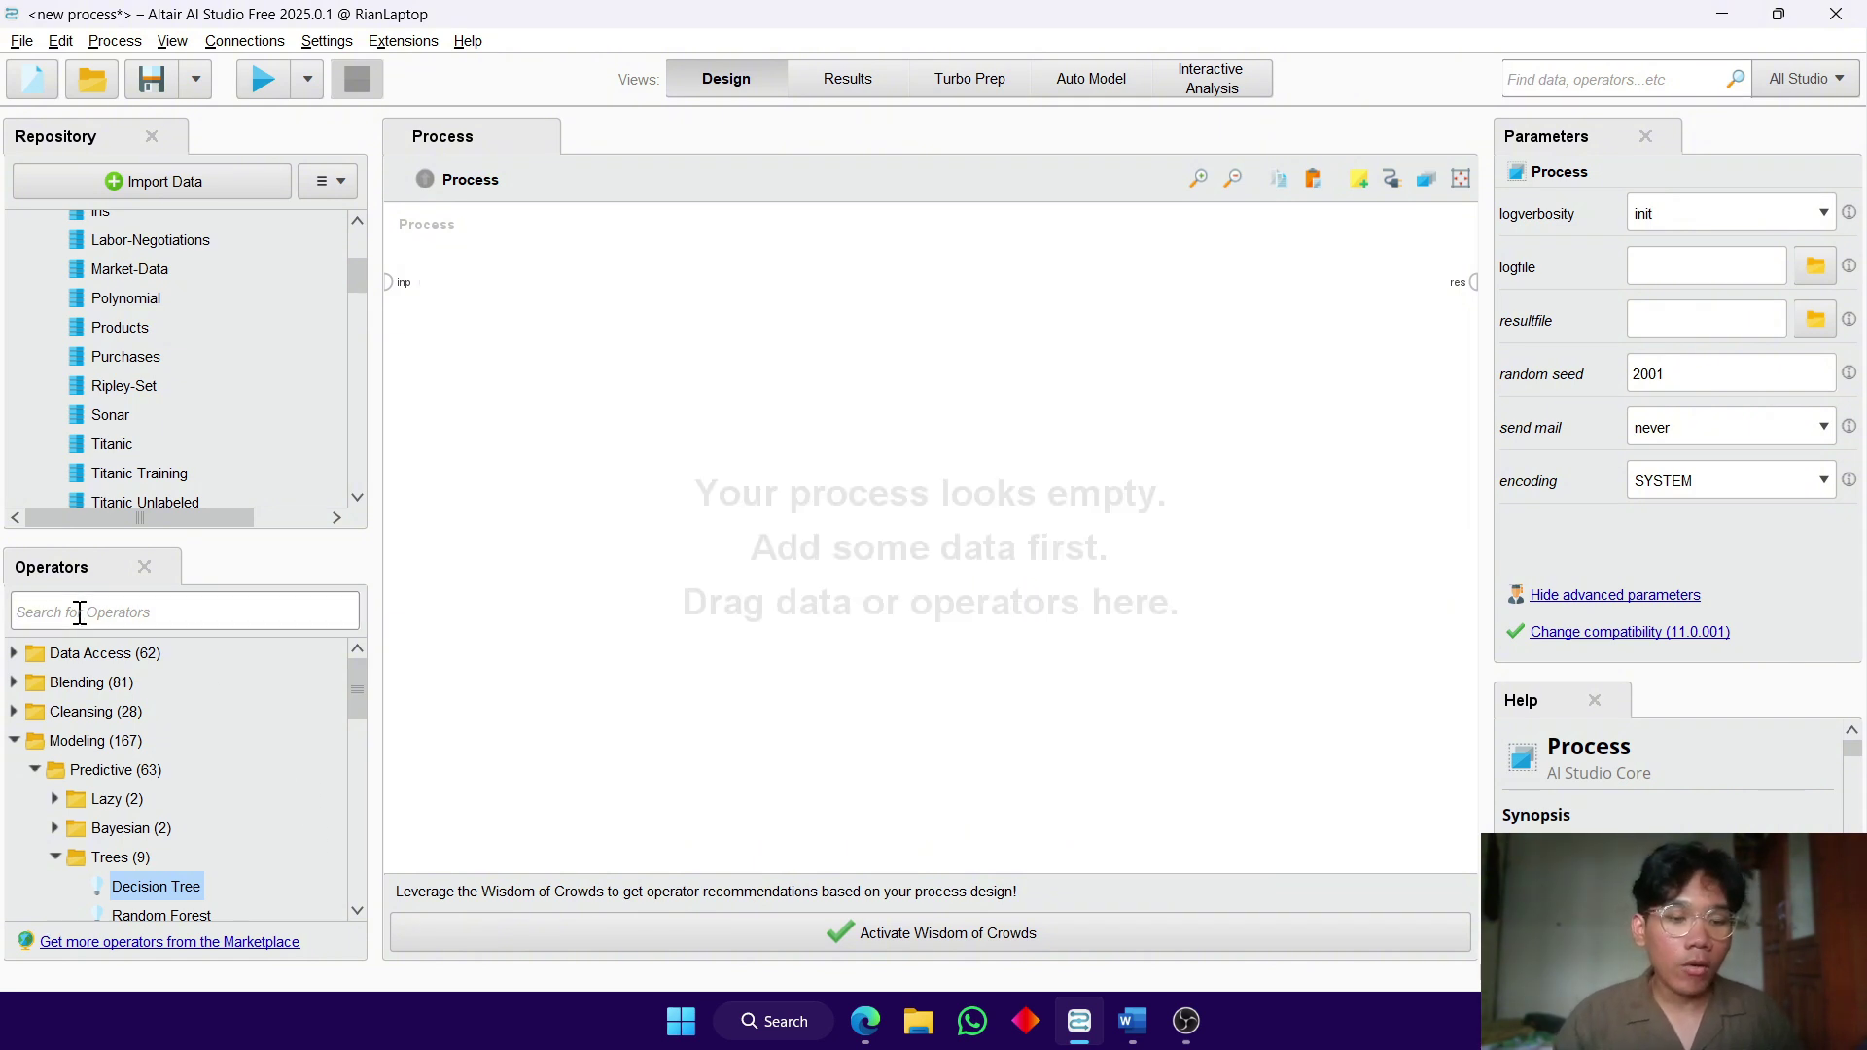
text(read)
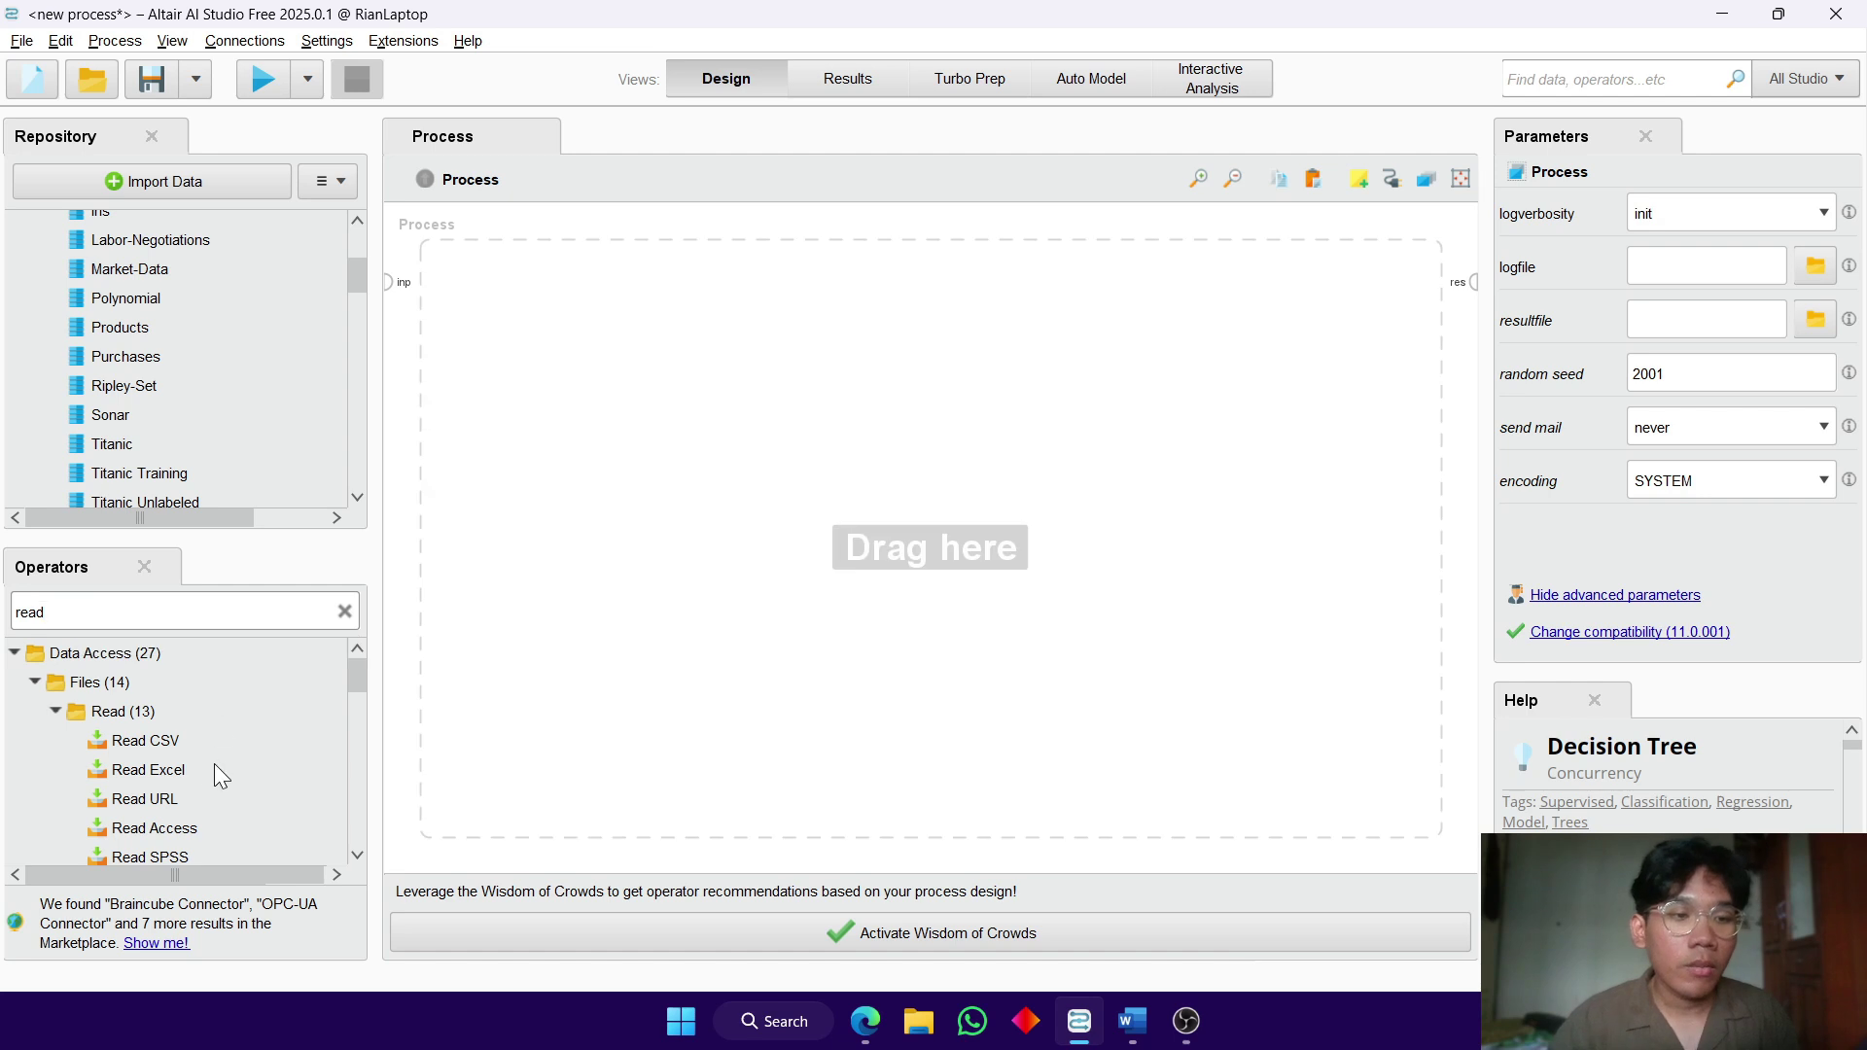
scroll(214, 763, down, 2)
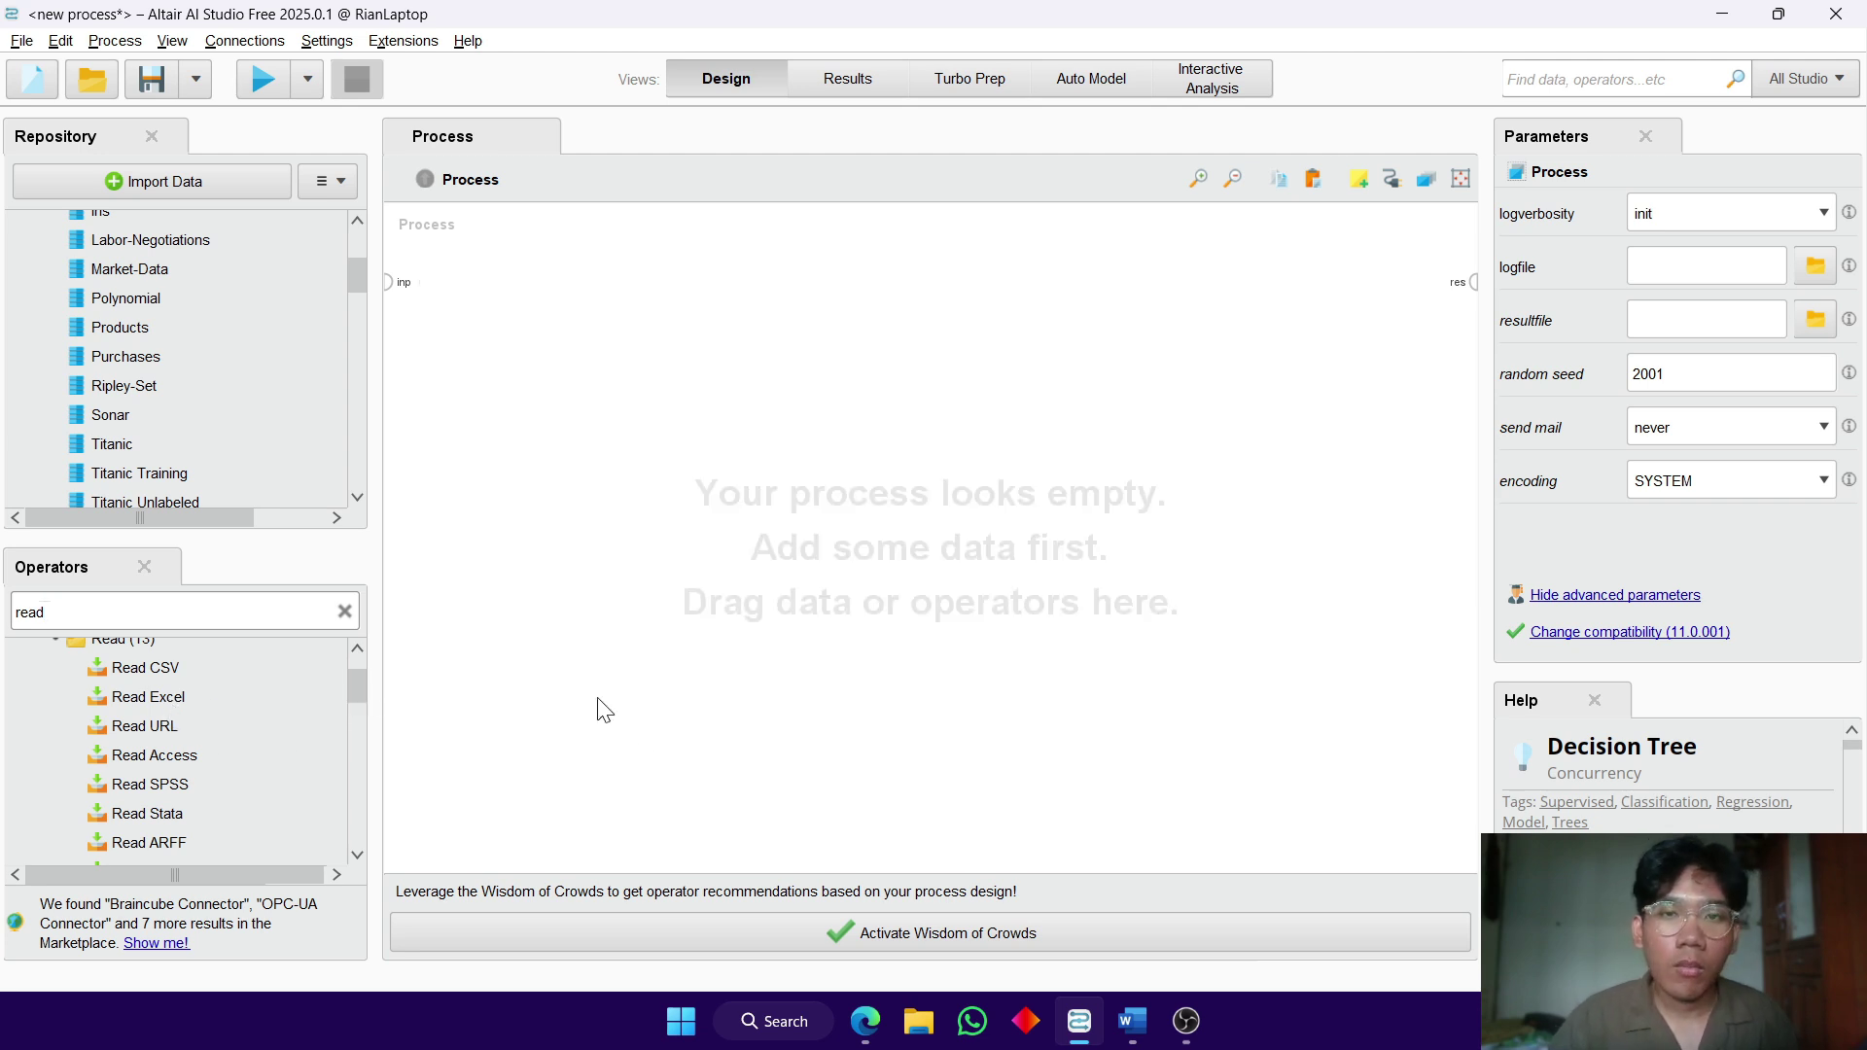
drag(160, 668, 612, 525)
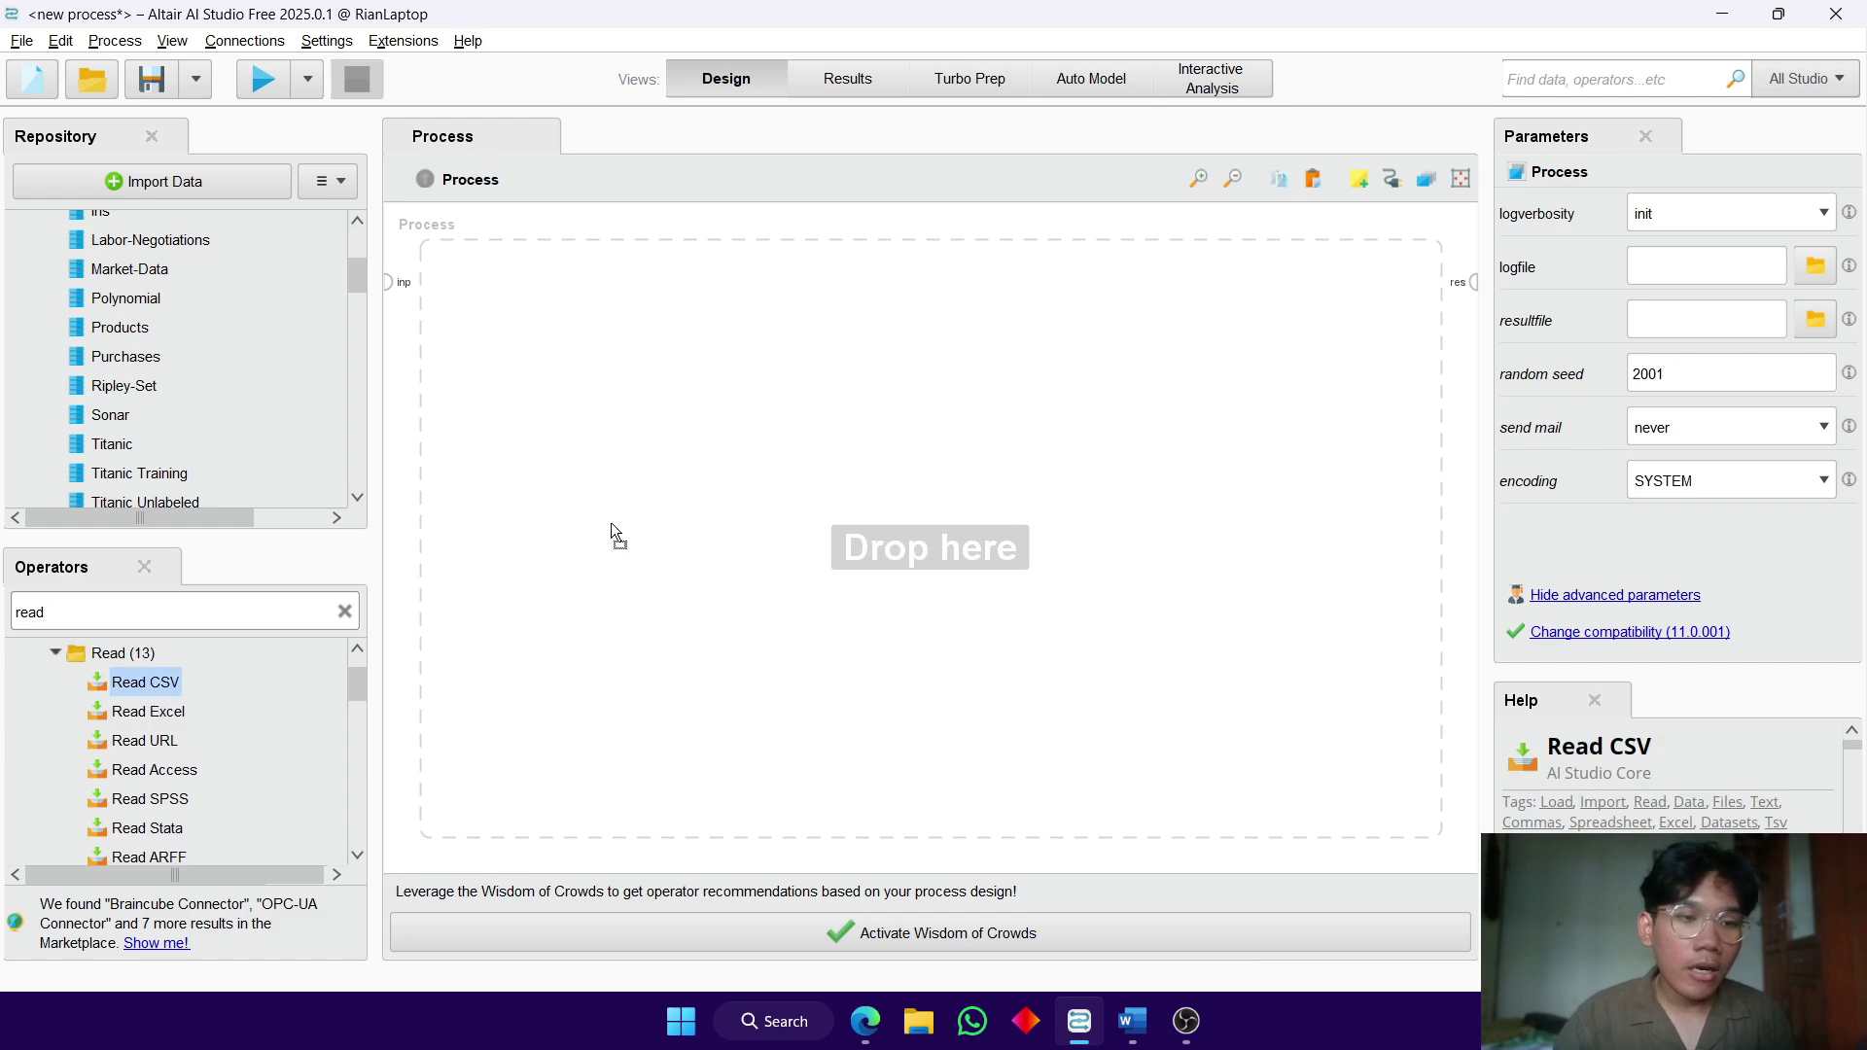
drag(475, 287, 476, 290)
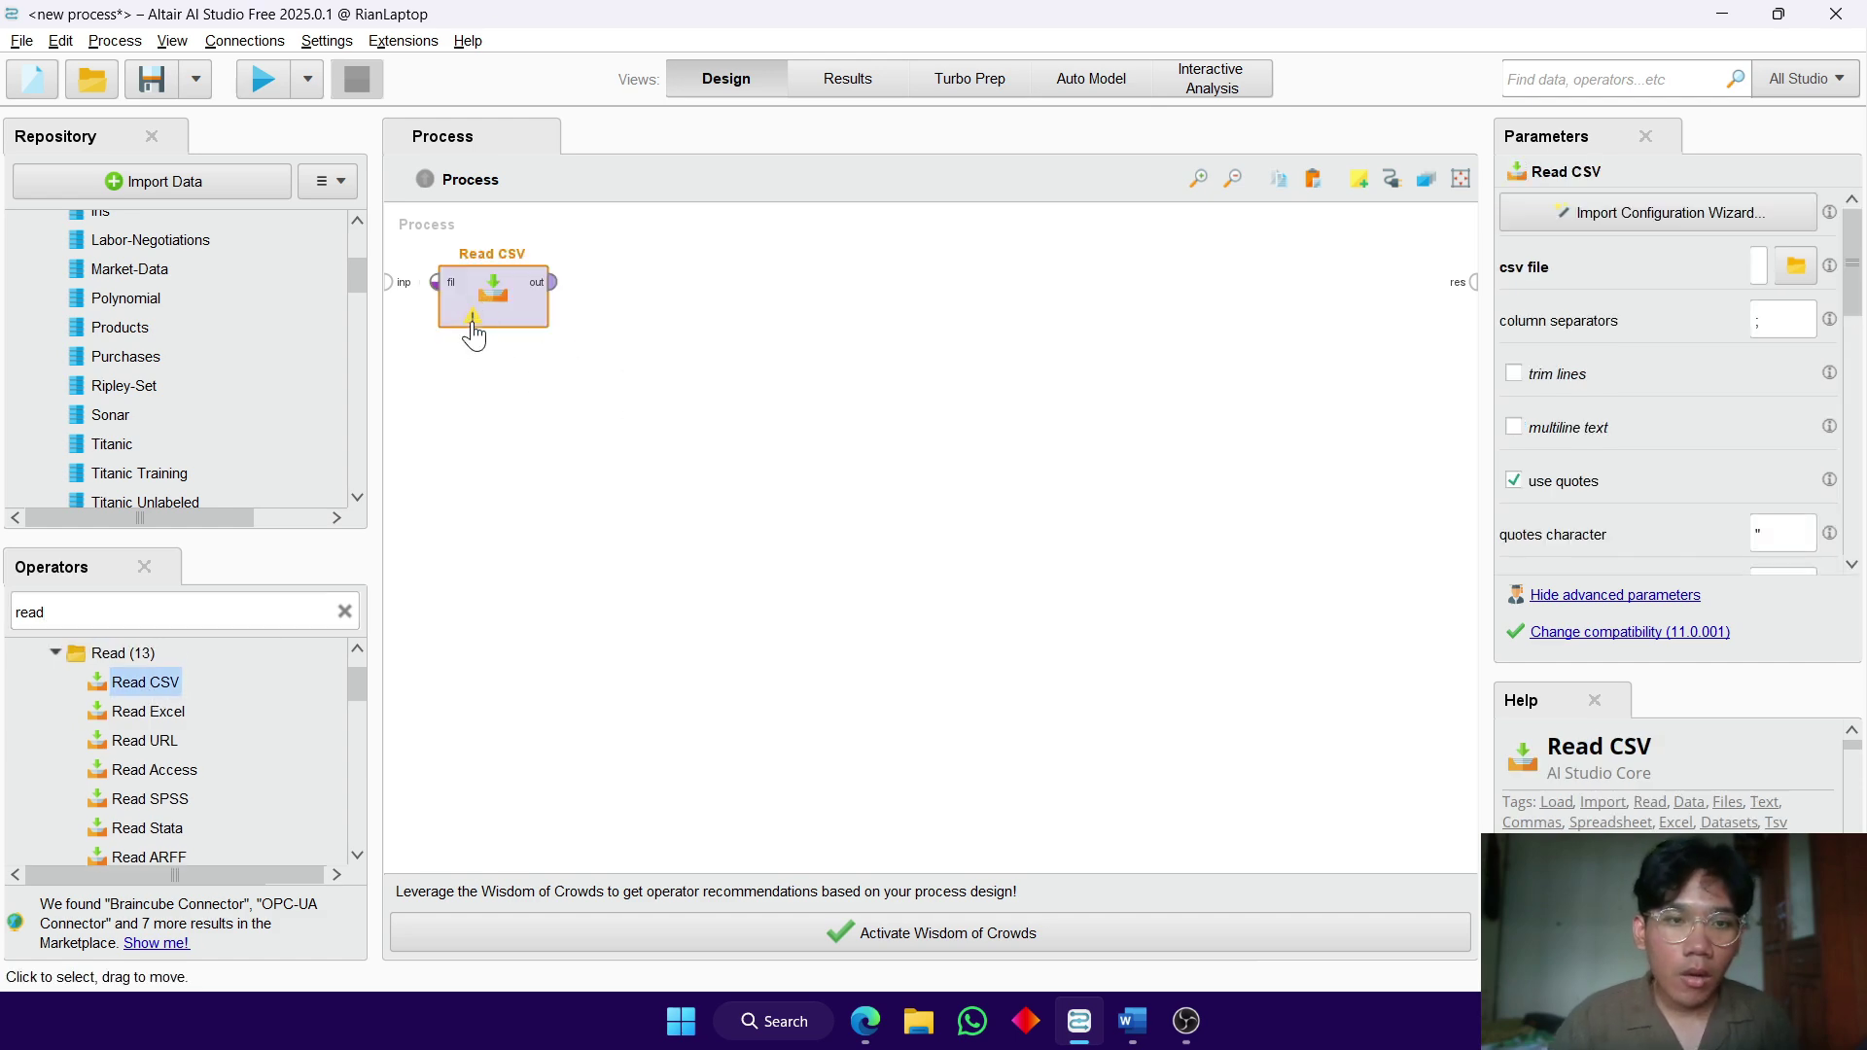
- Import heart_disease_uci.csv from the last used directory into Read CSV, accepting the comma-separated format with a header row
double_click(481, 319)
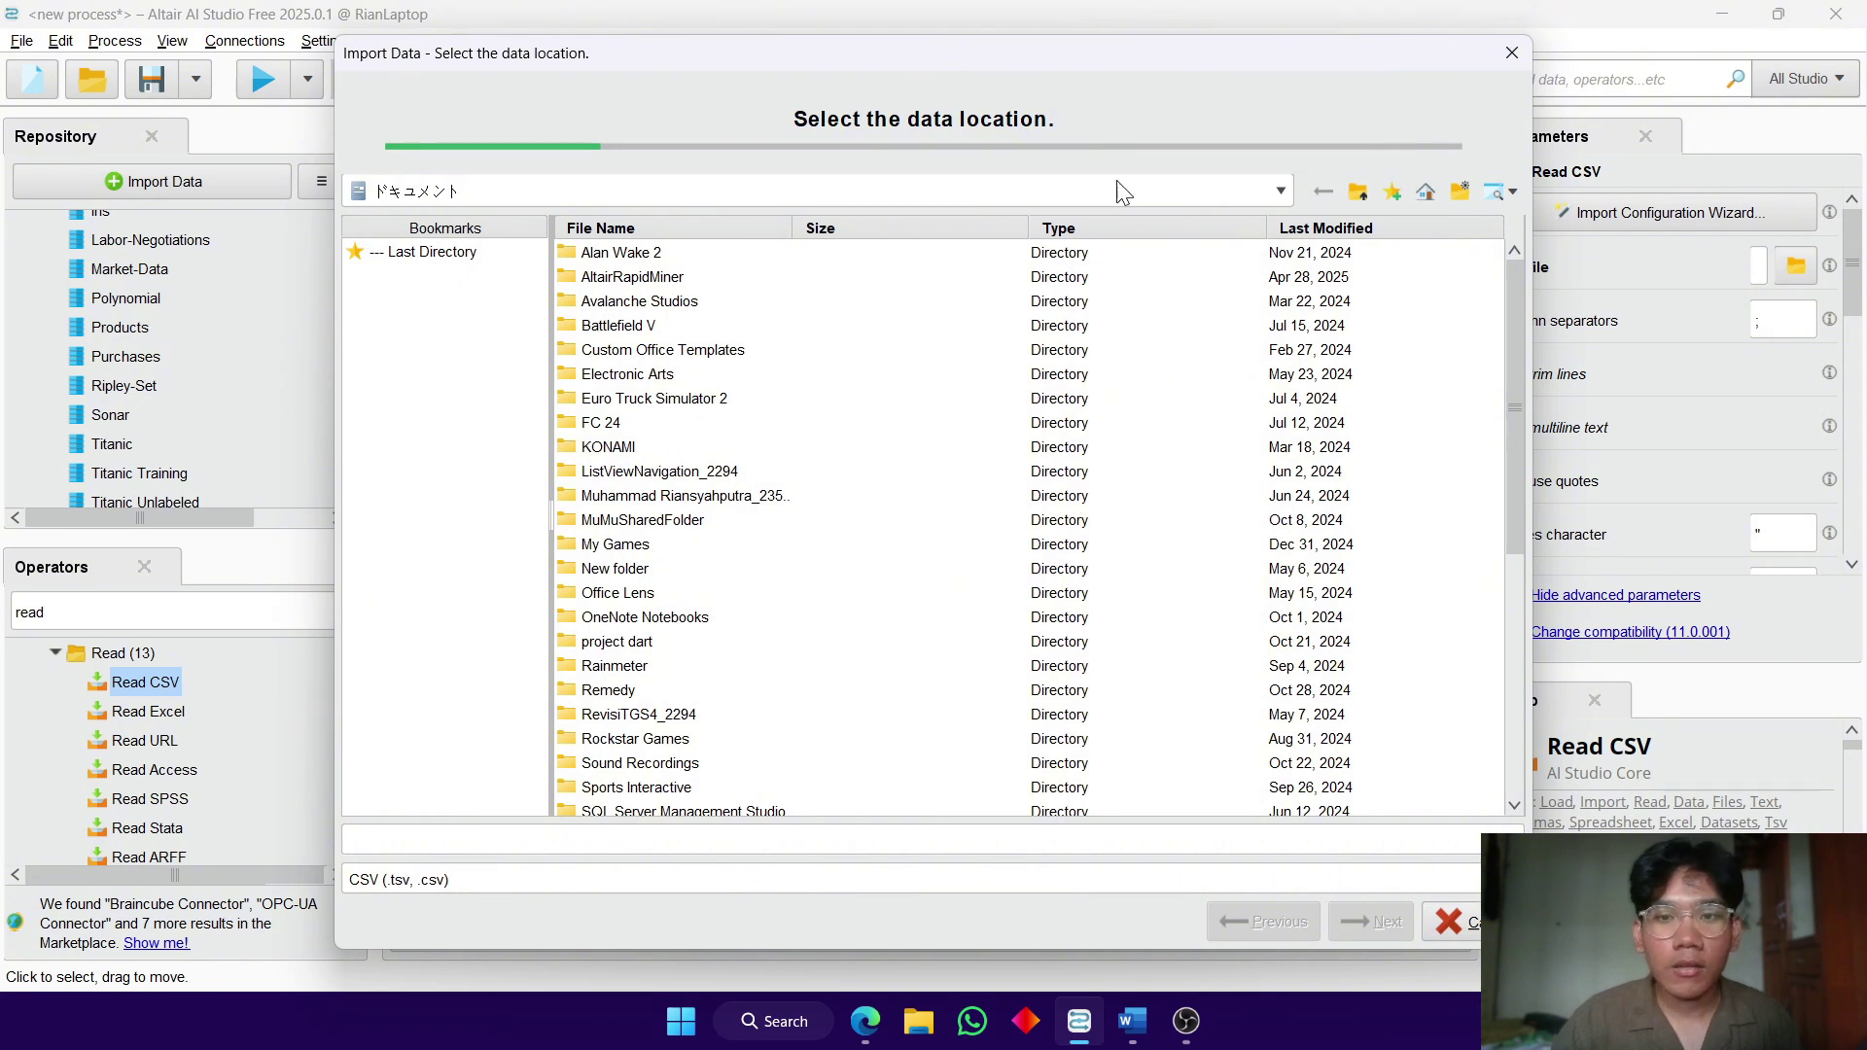
click(420, 251)
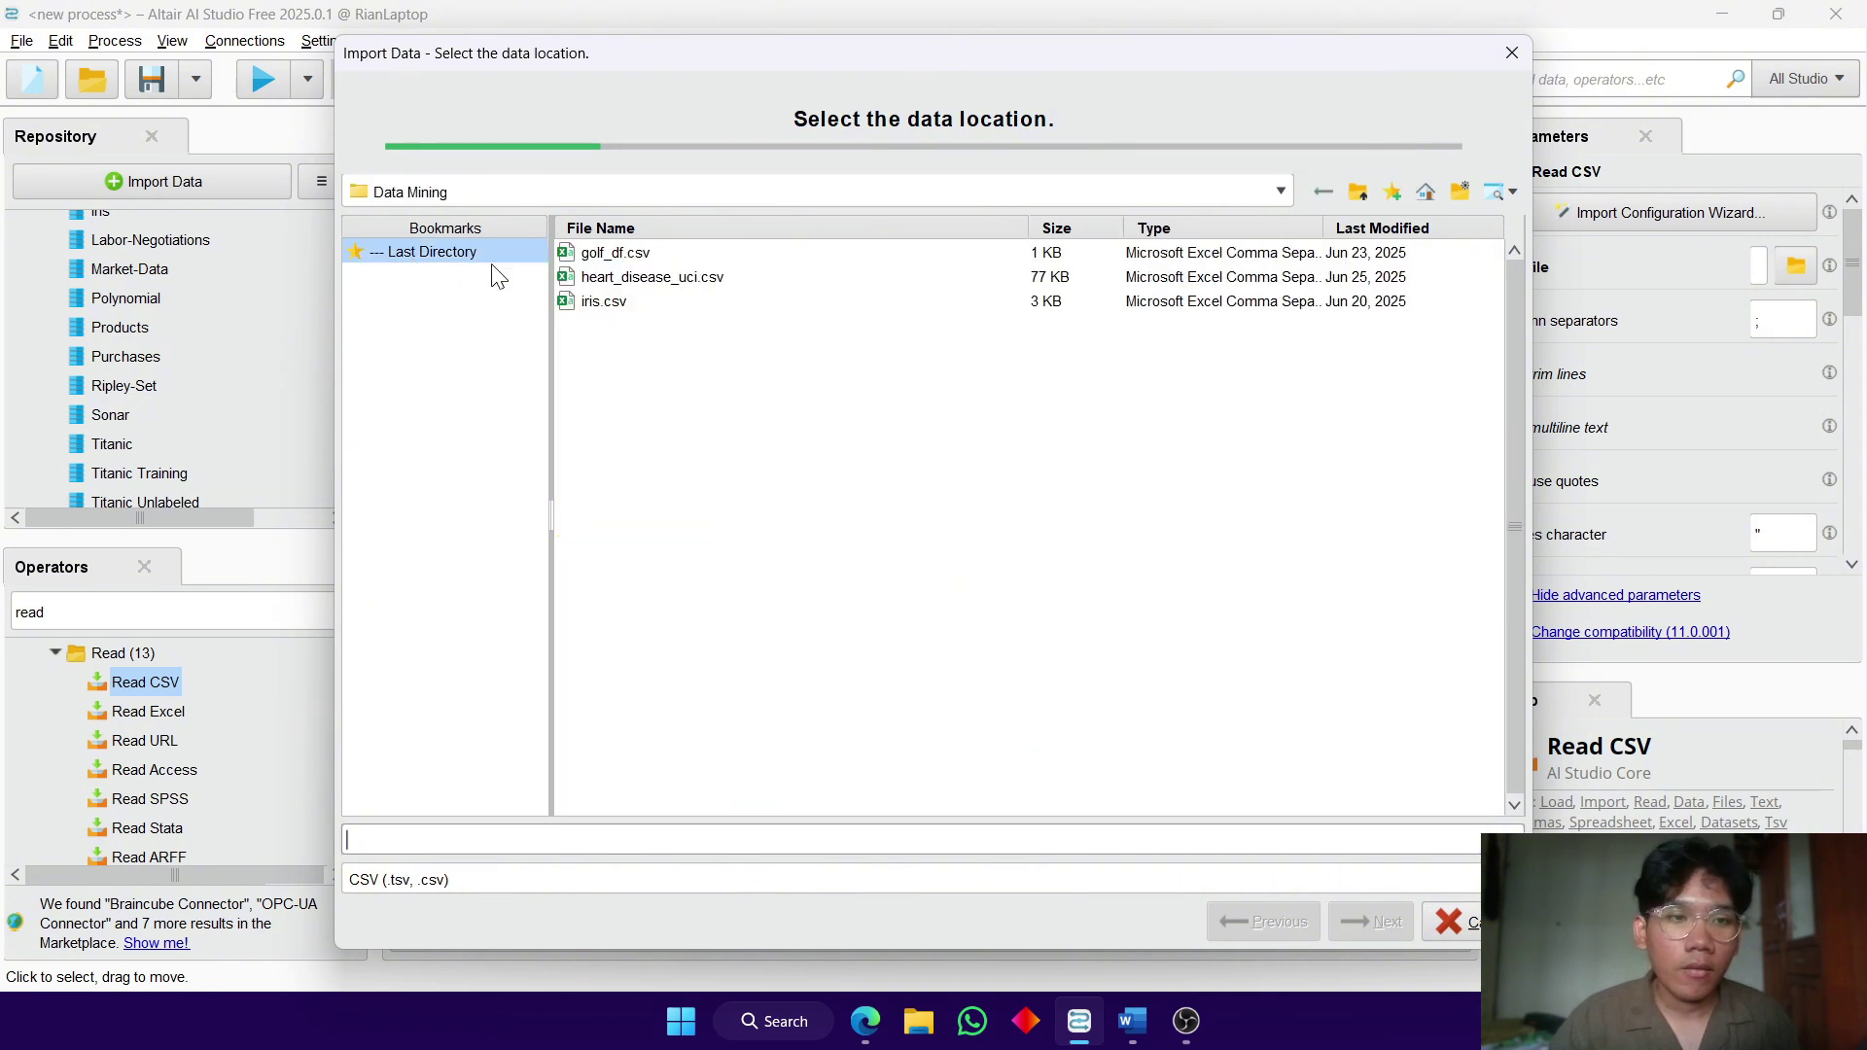
click(695, 280)
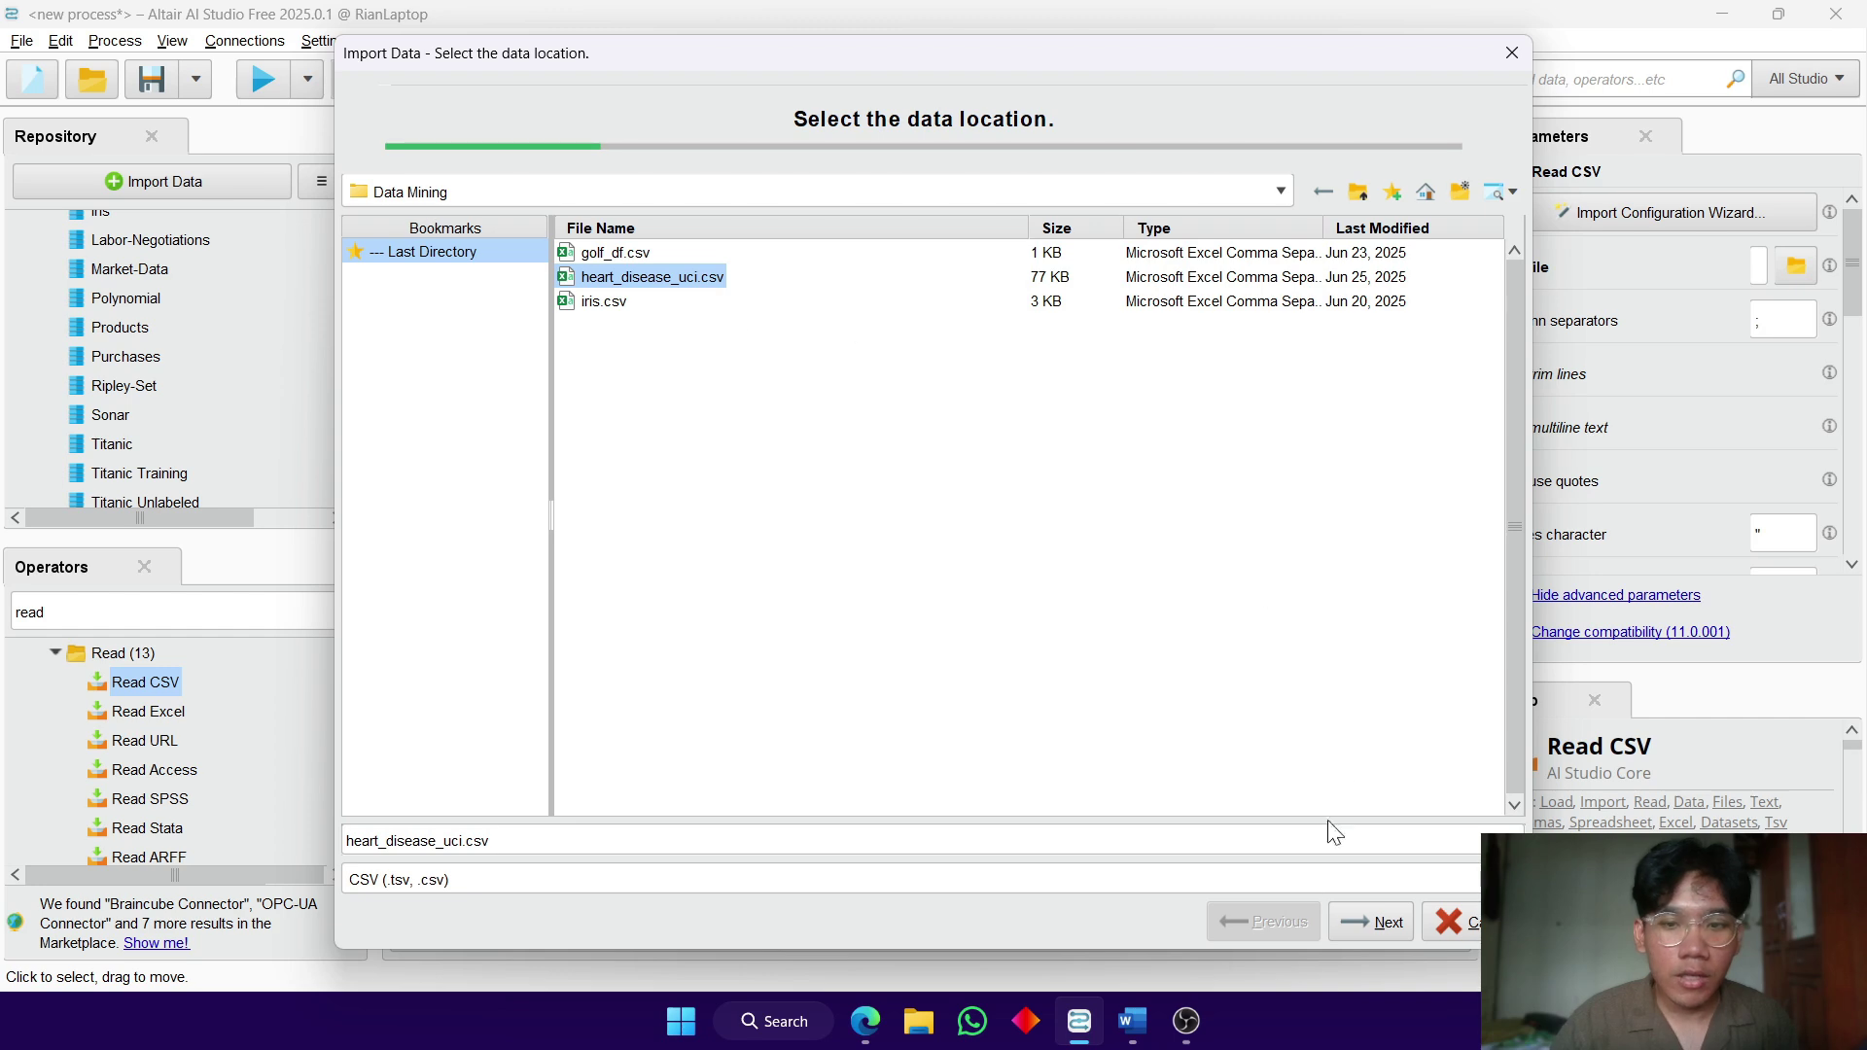
click(1381, 924)
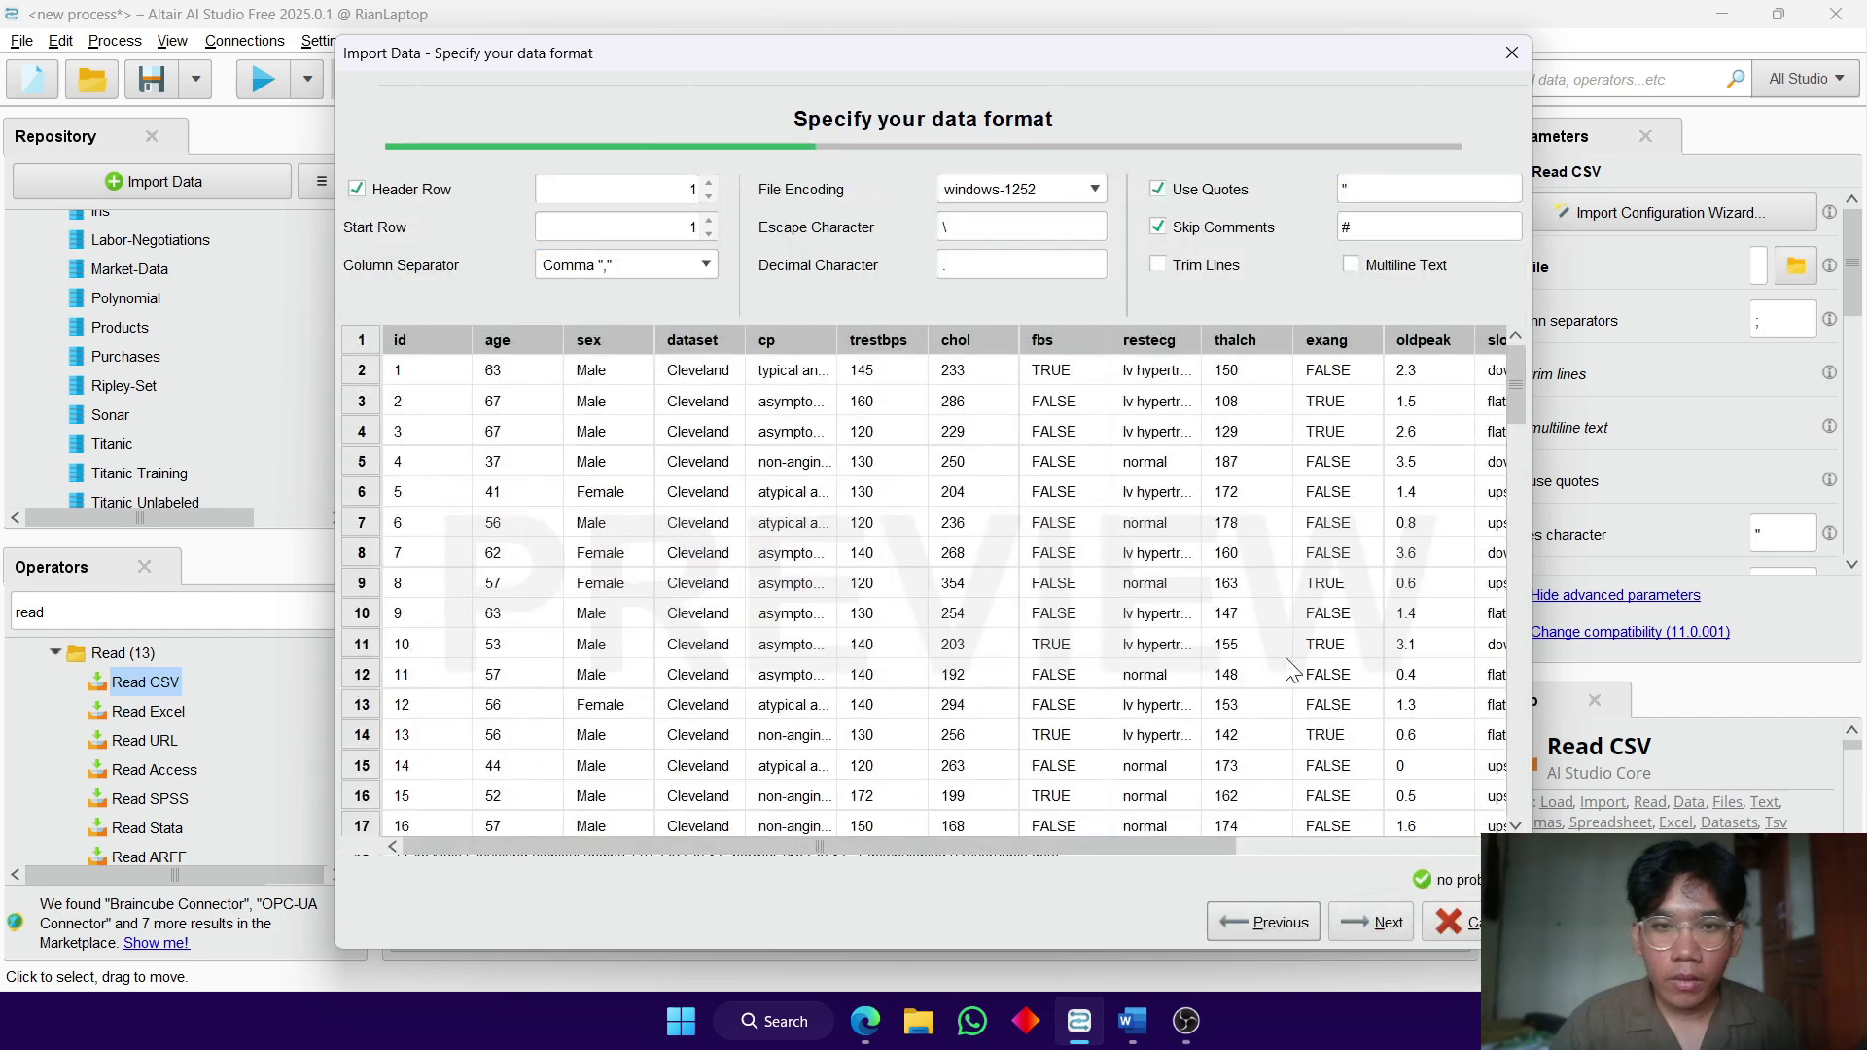
click(1393, 930)
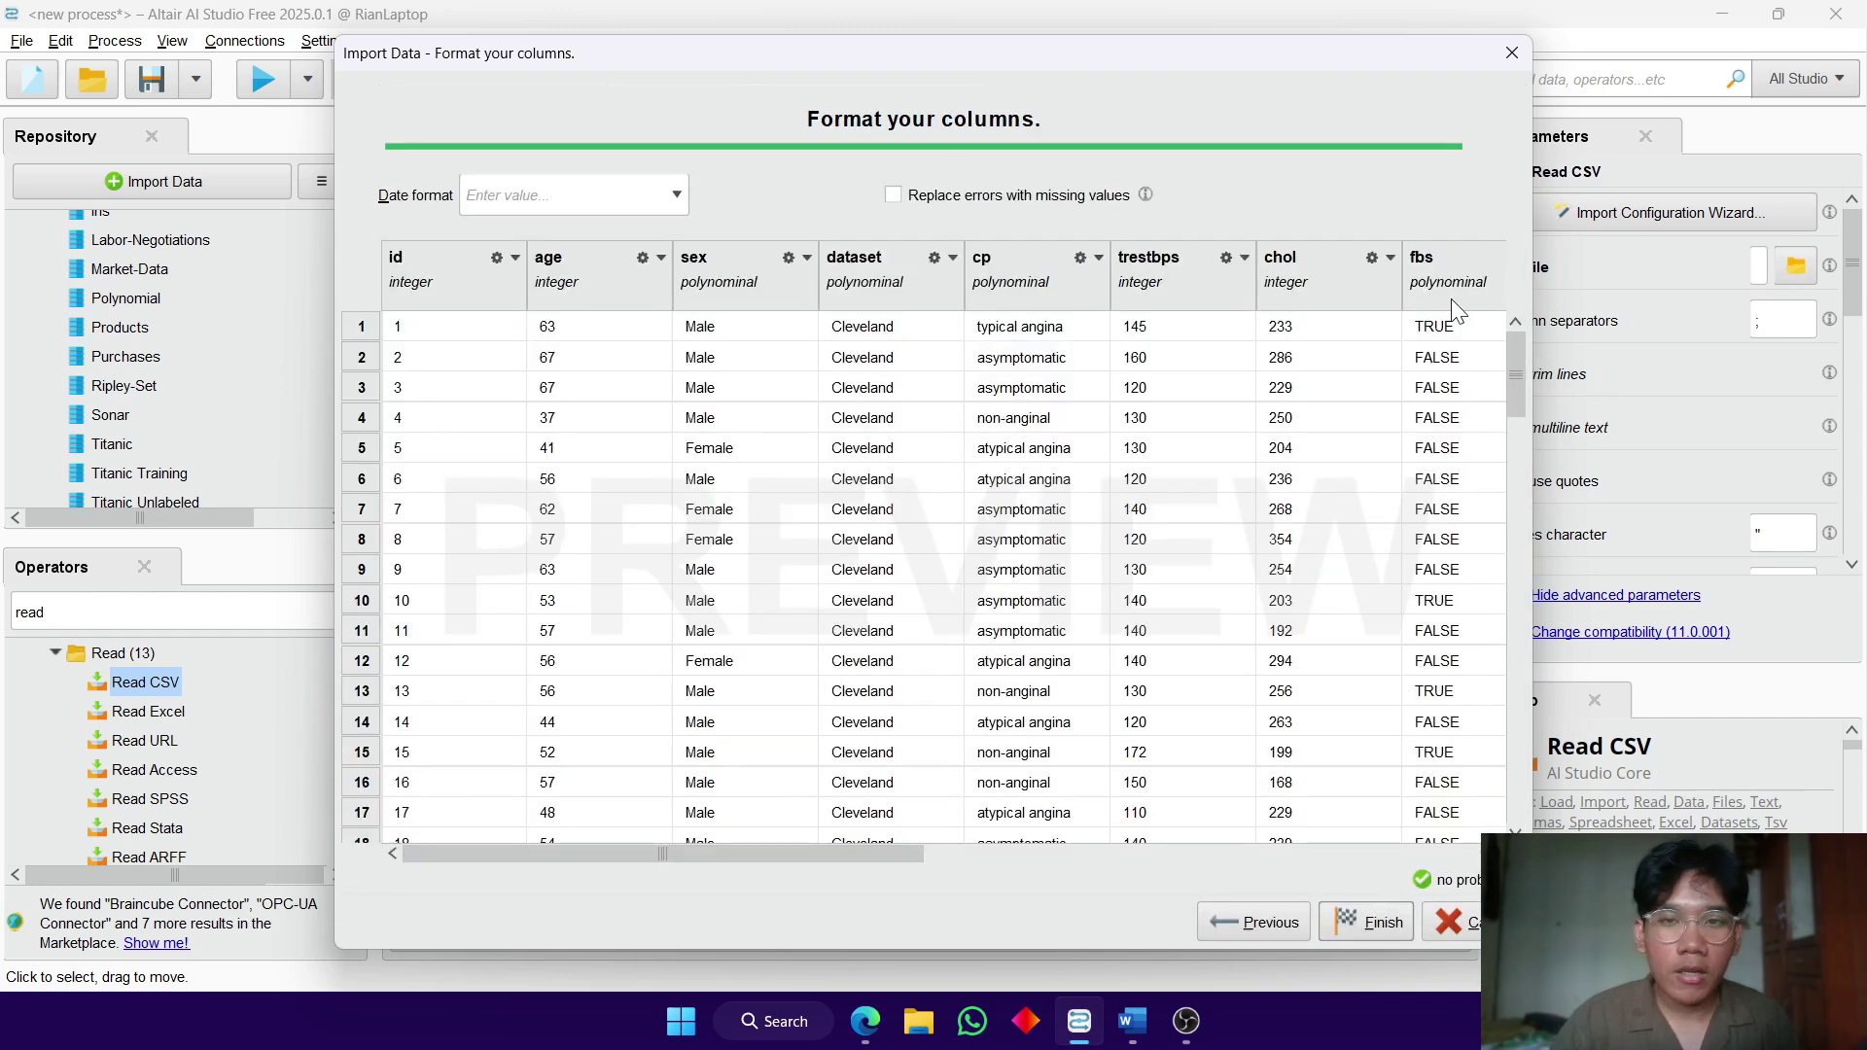
- Change the role of the id column to id
click(516, 257)
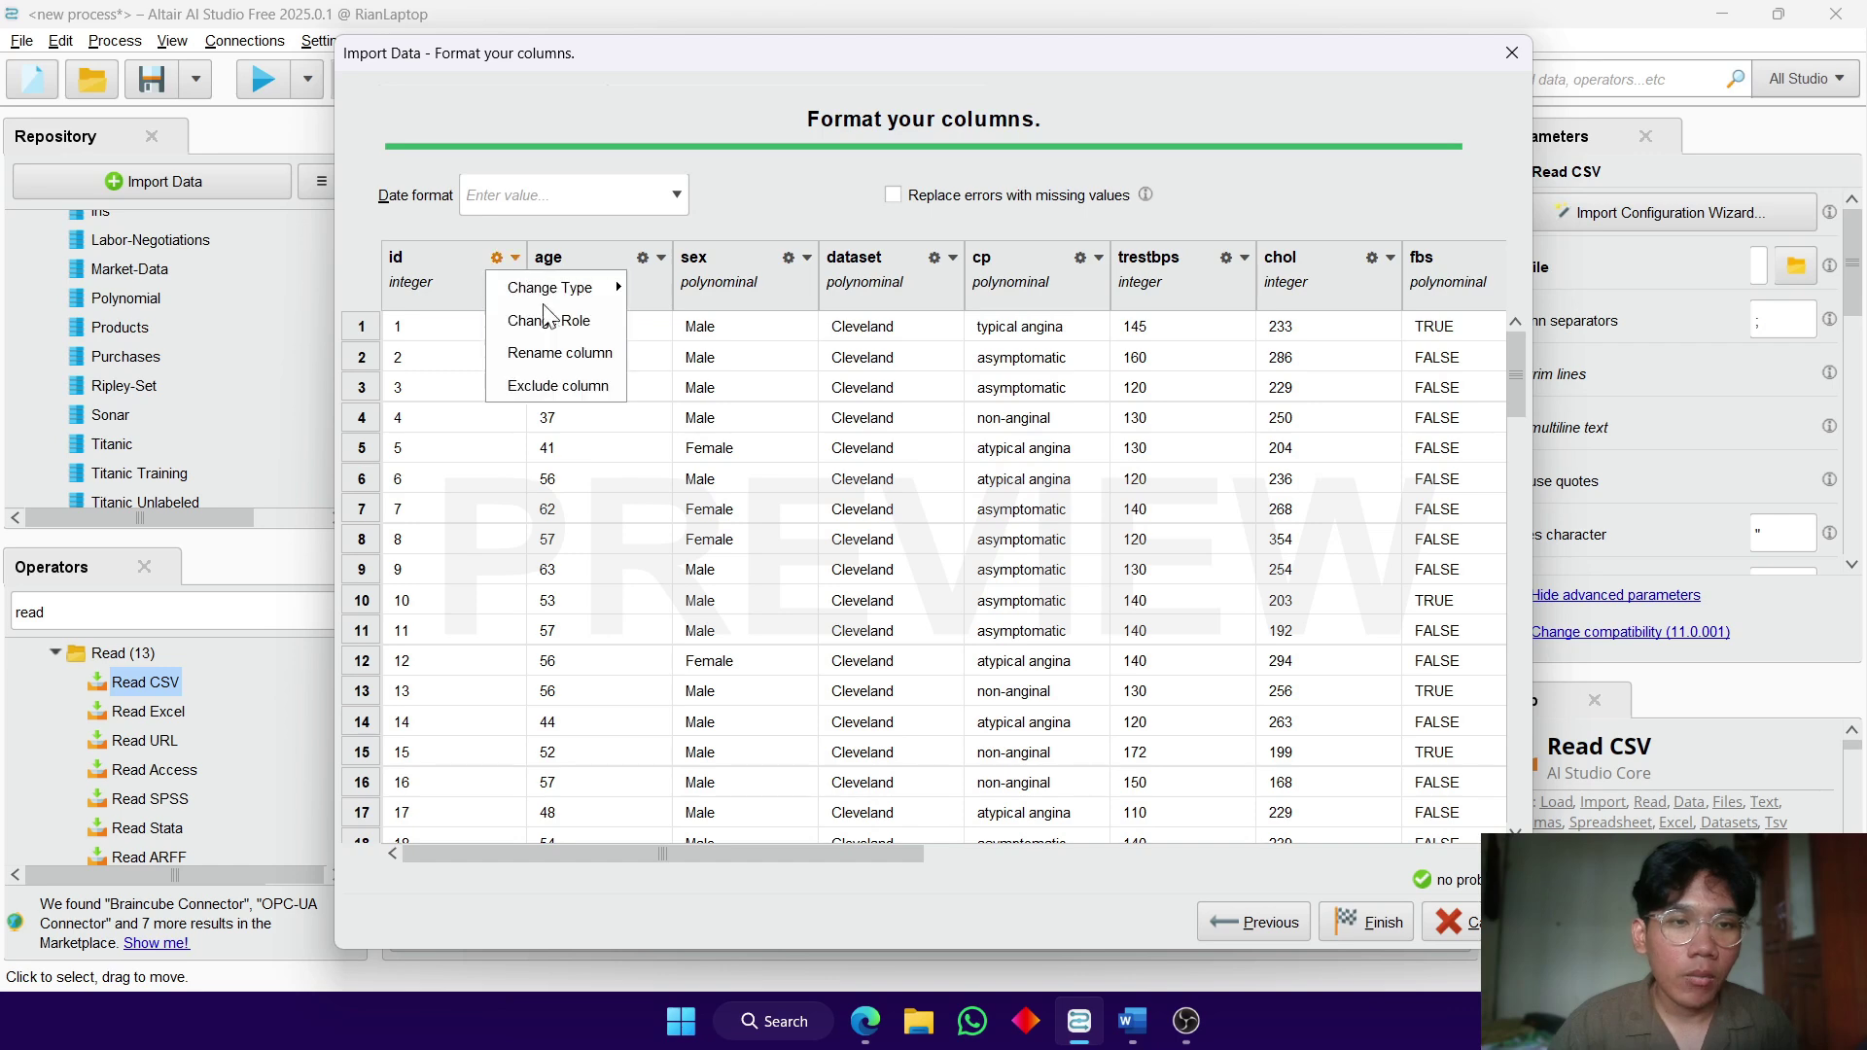
click(545, 319)
click(1228, 511)
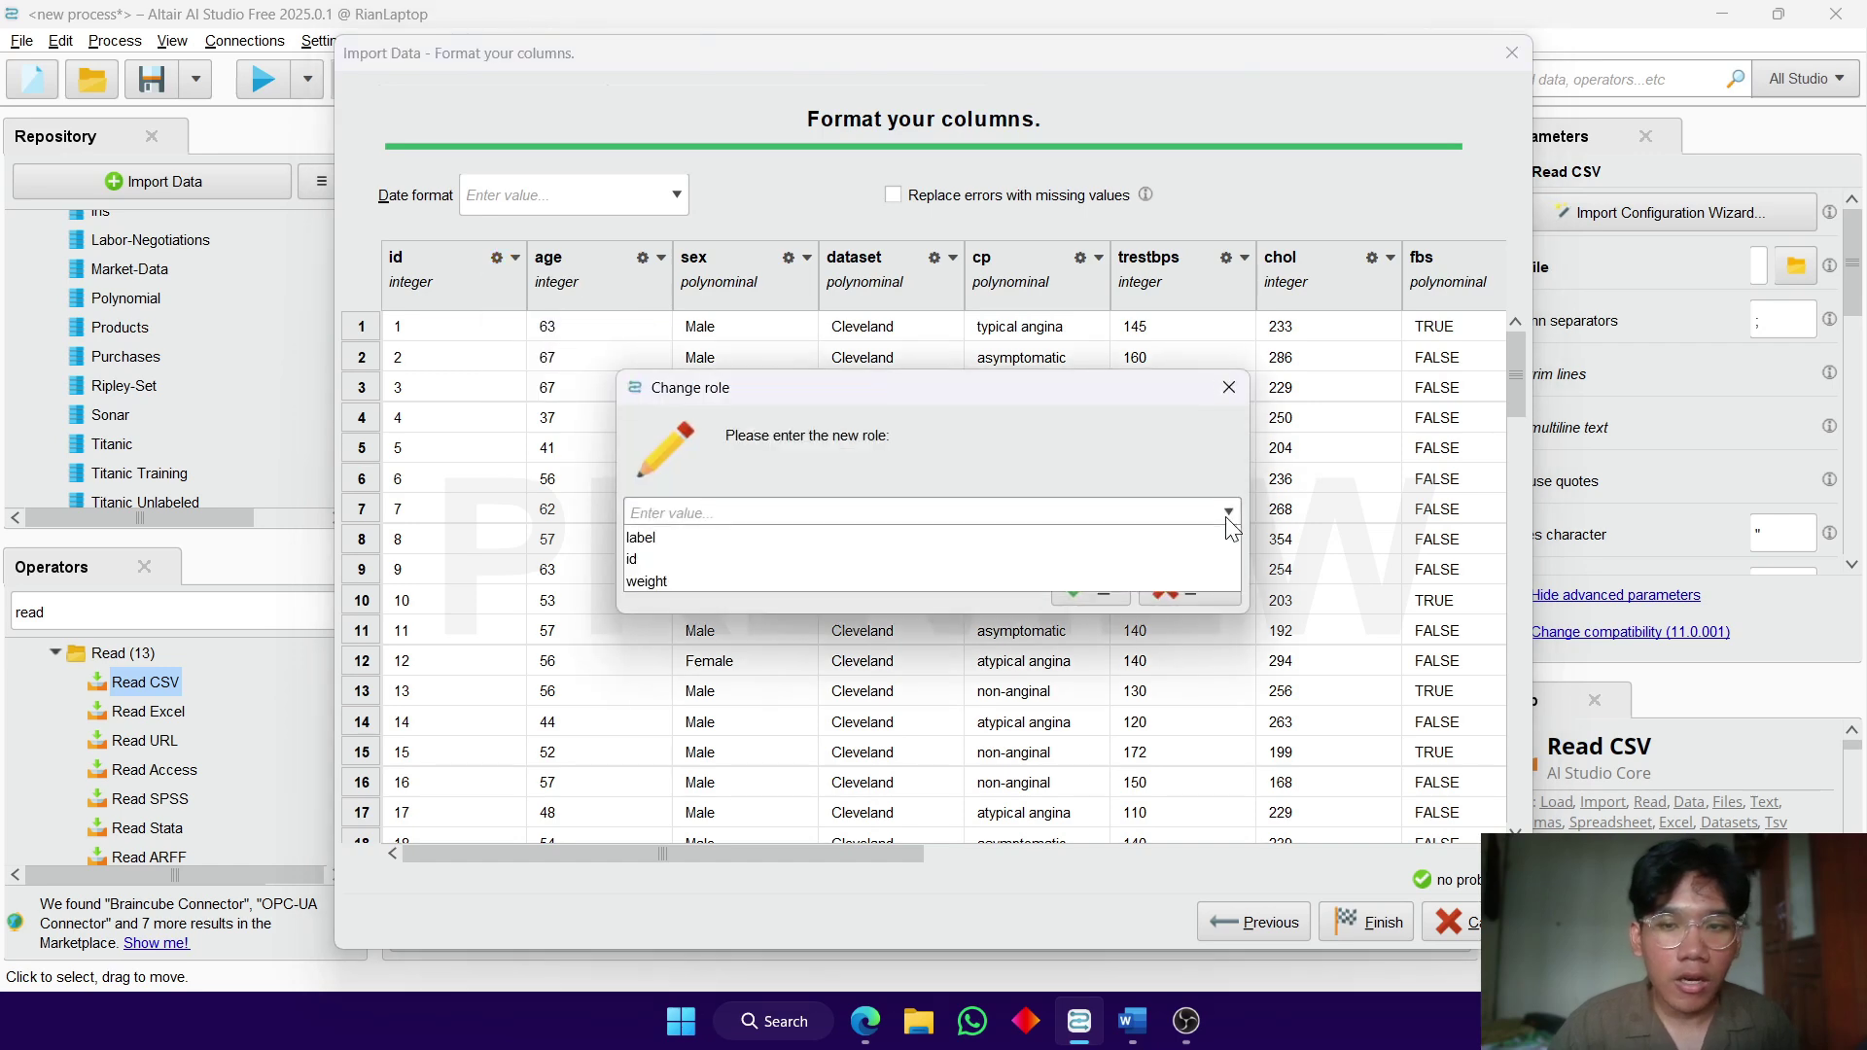
click(918, 553)
click(1094, 583)
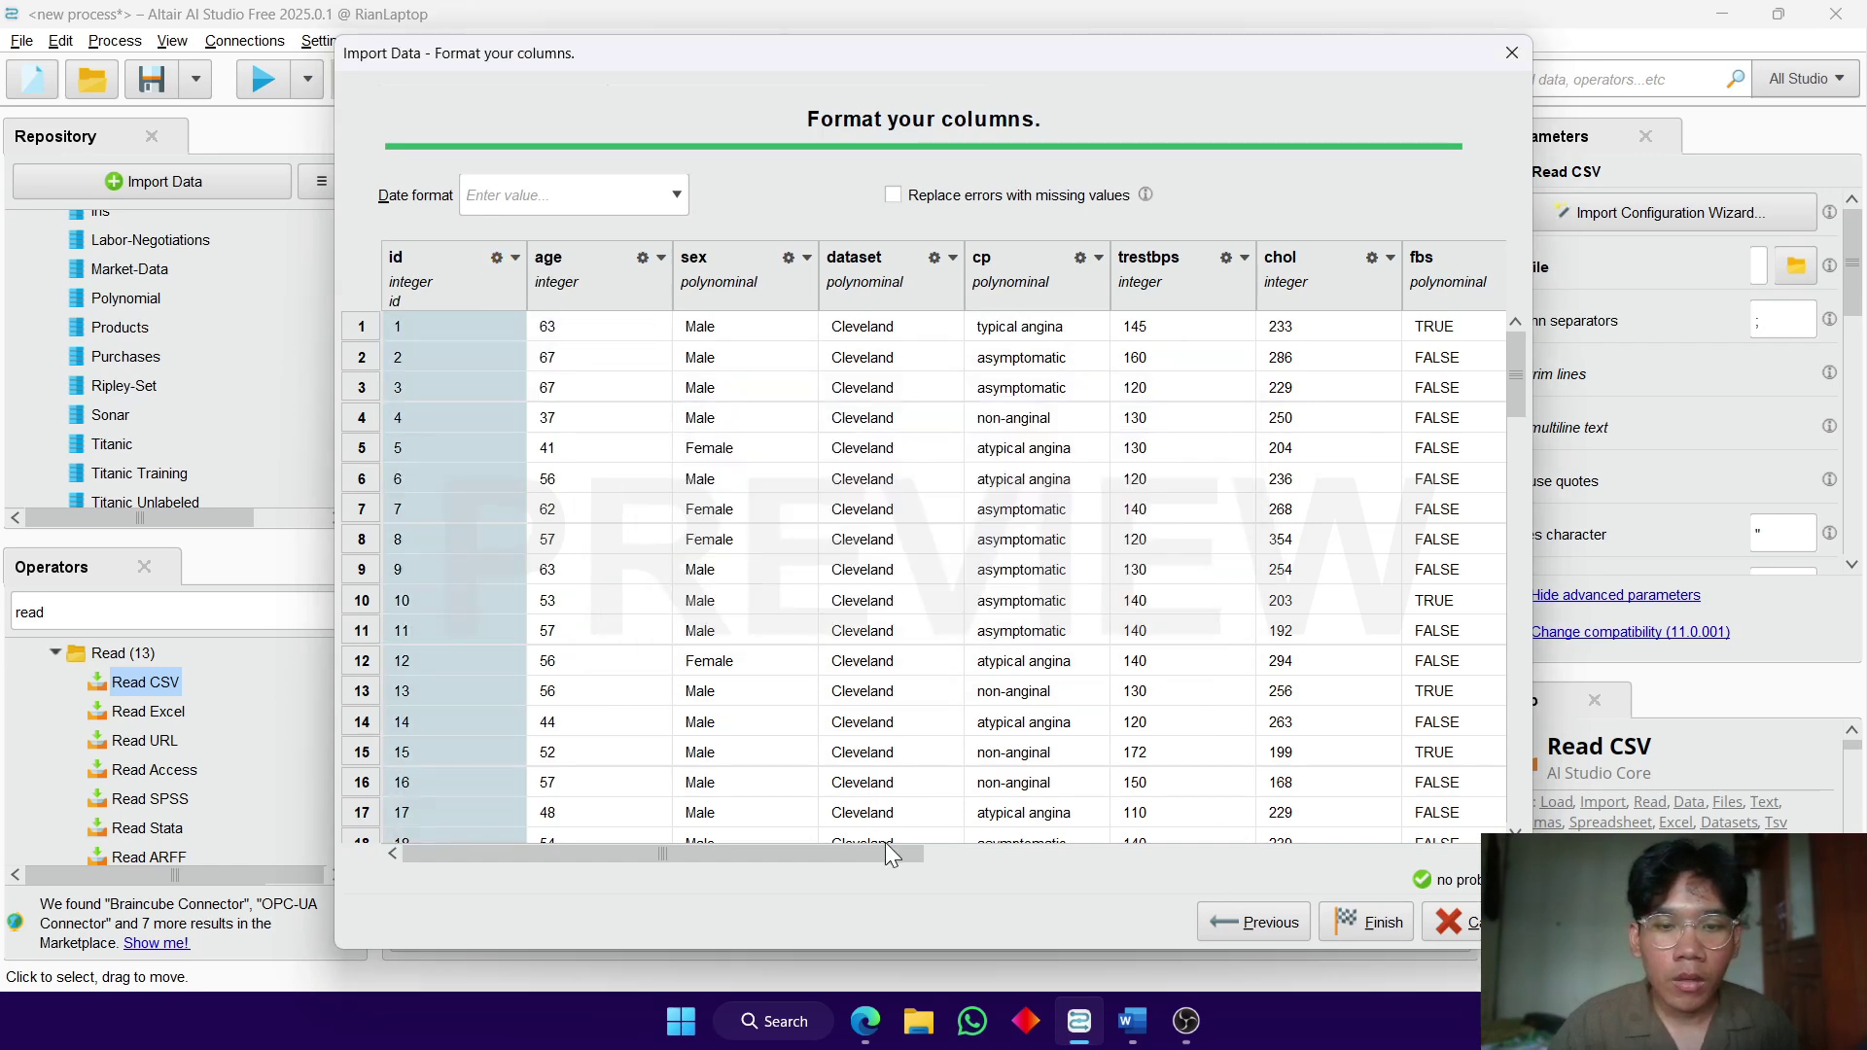
- Change the role of the num column to label and finish the data import
drag(885, 842, 1442, 824)
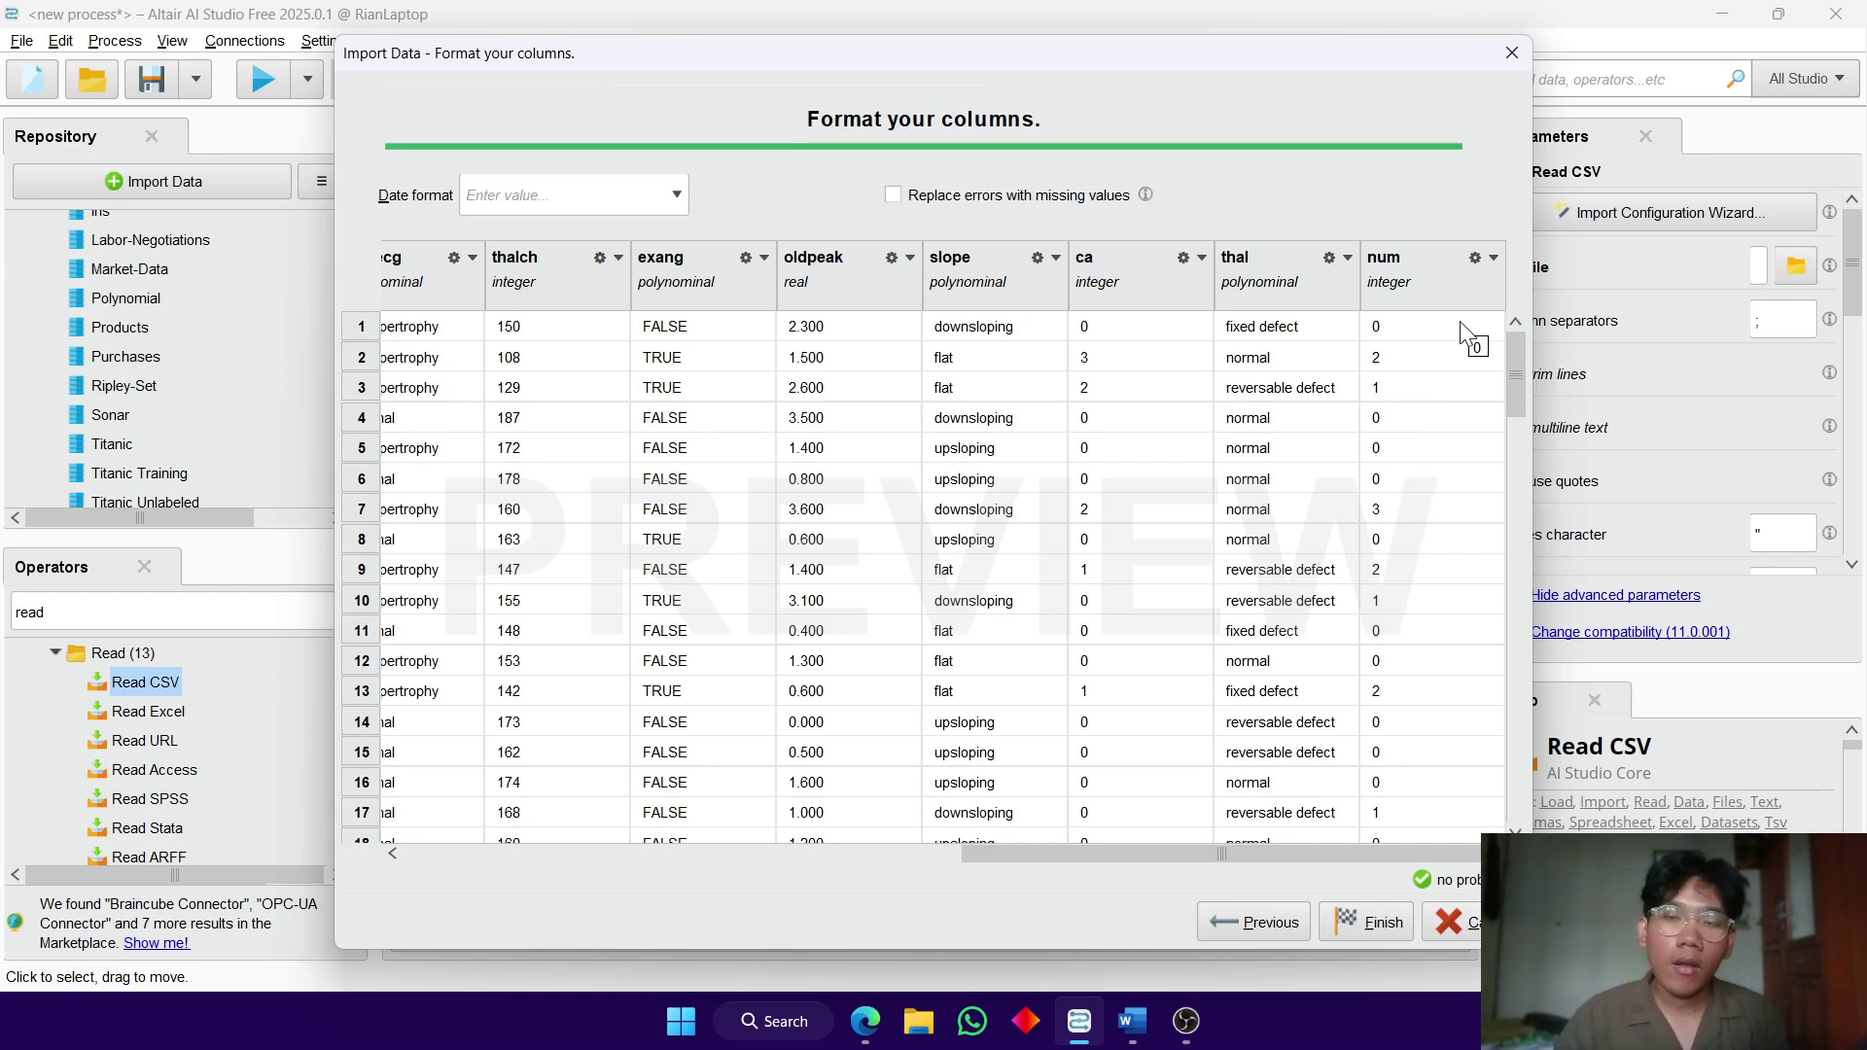
click(1496, 263)
click(1513, 316)
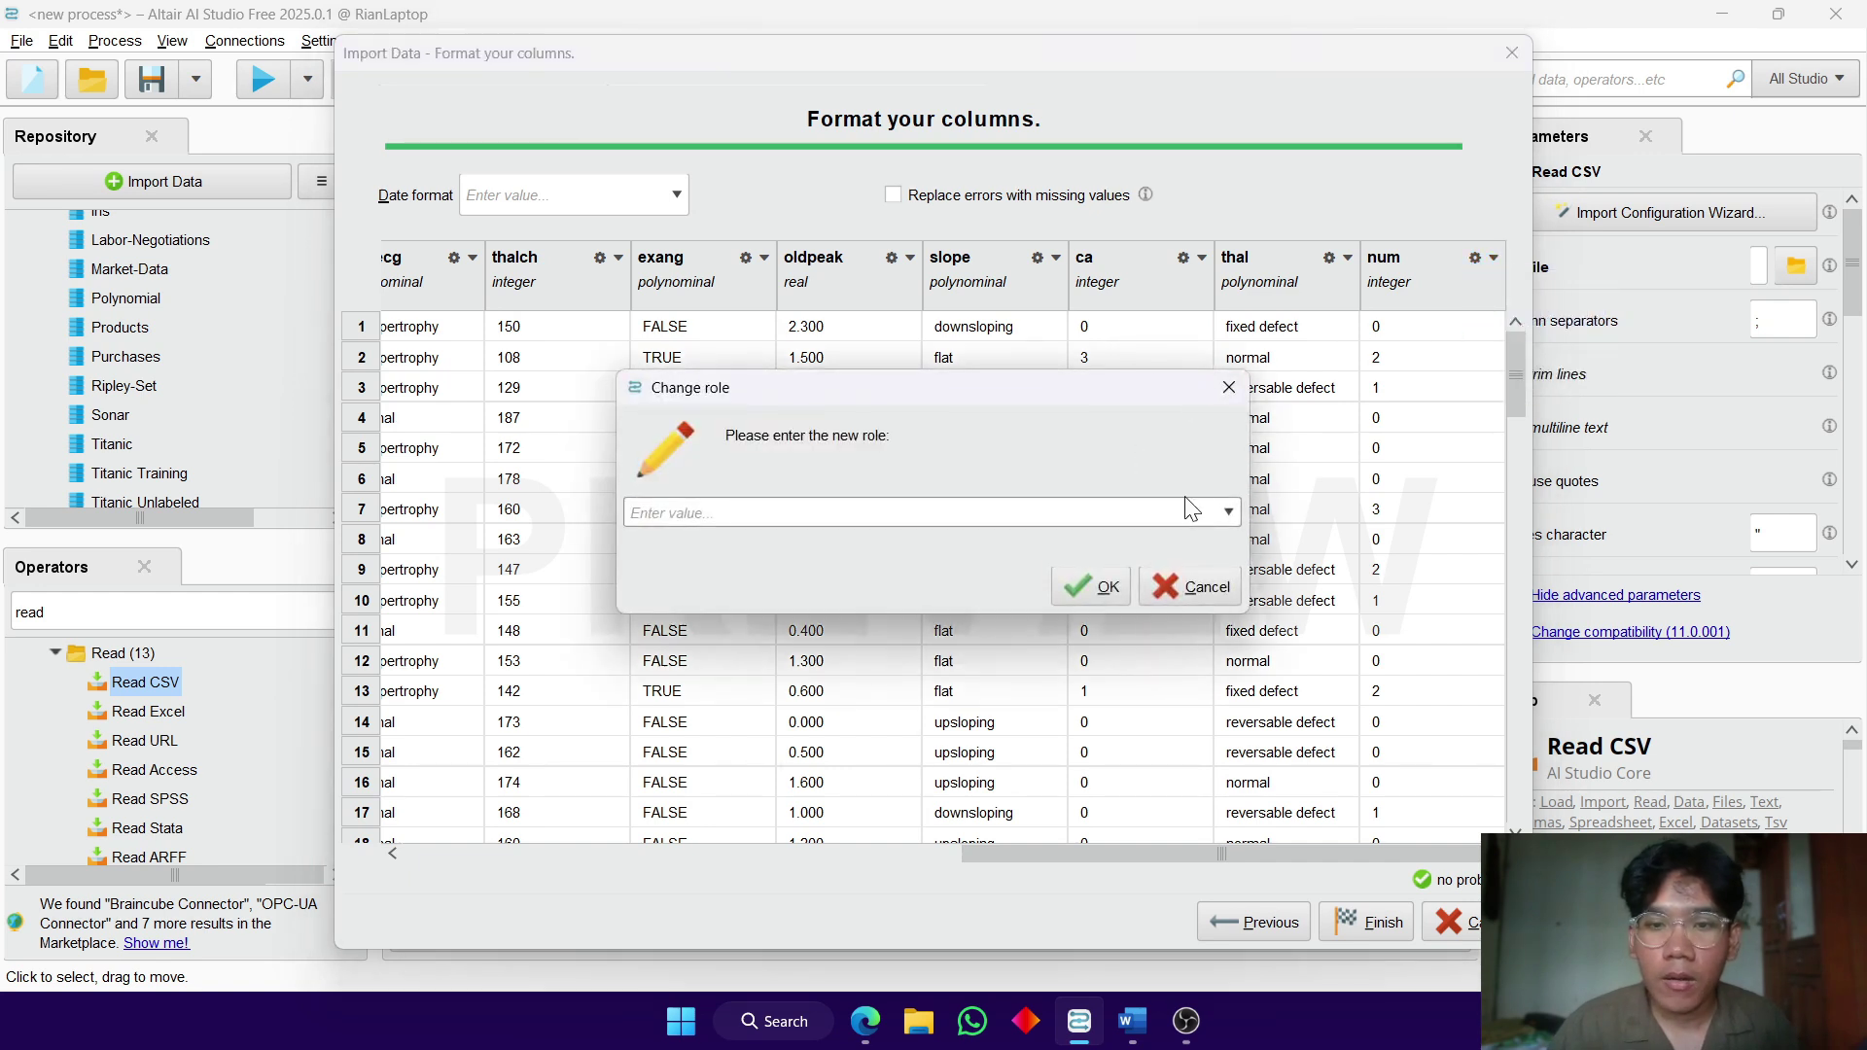
click(1229, 510)
click(846, 538)
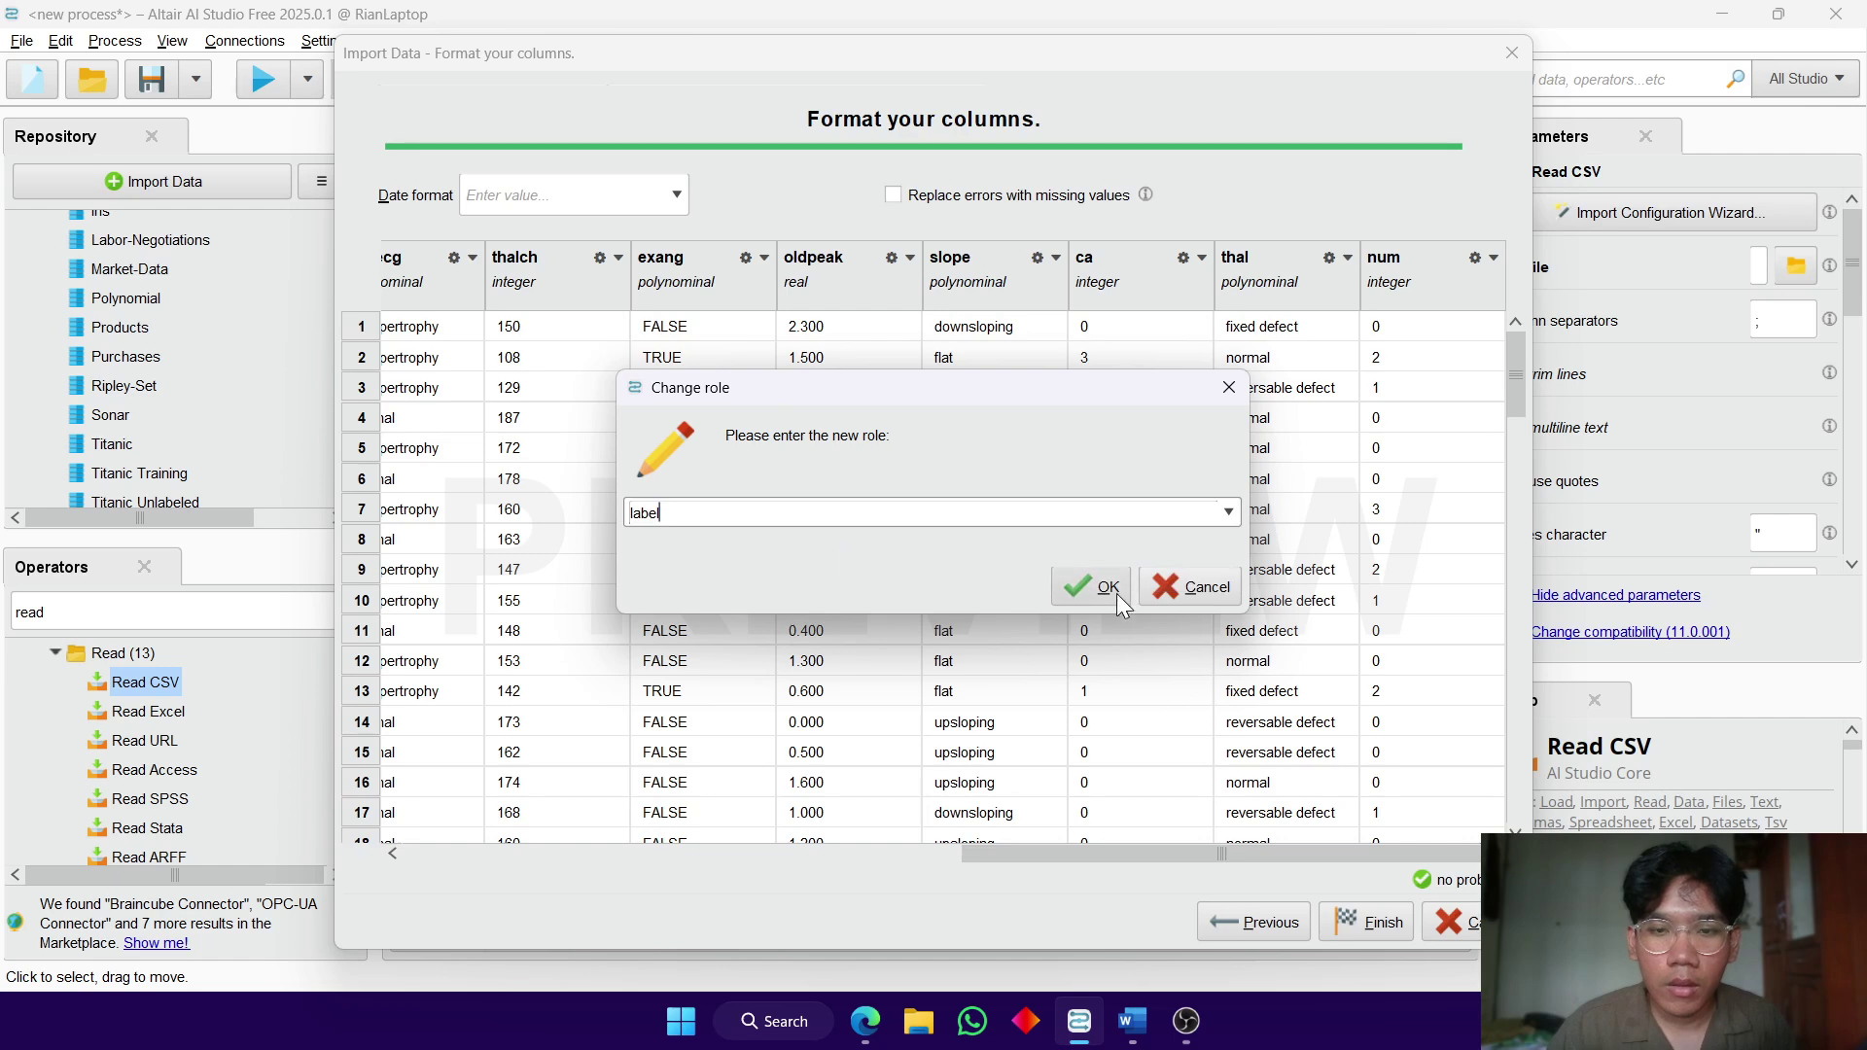
click(1109, 593)
click(1359, 930)
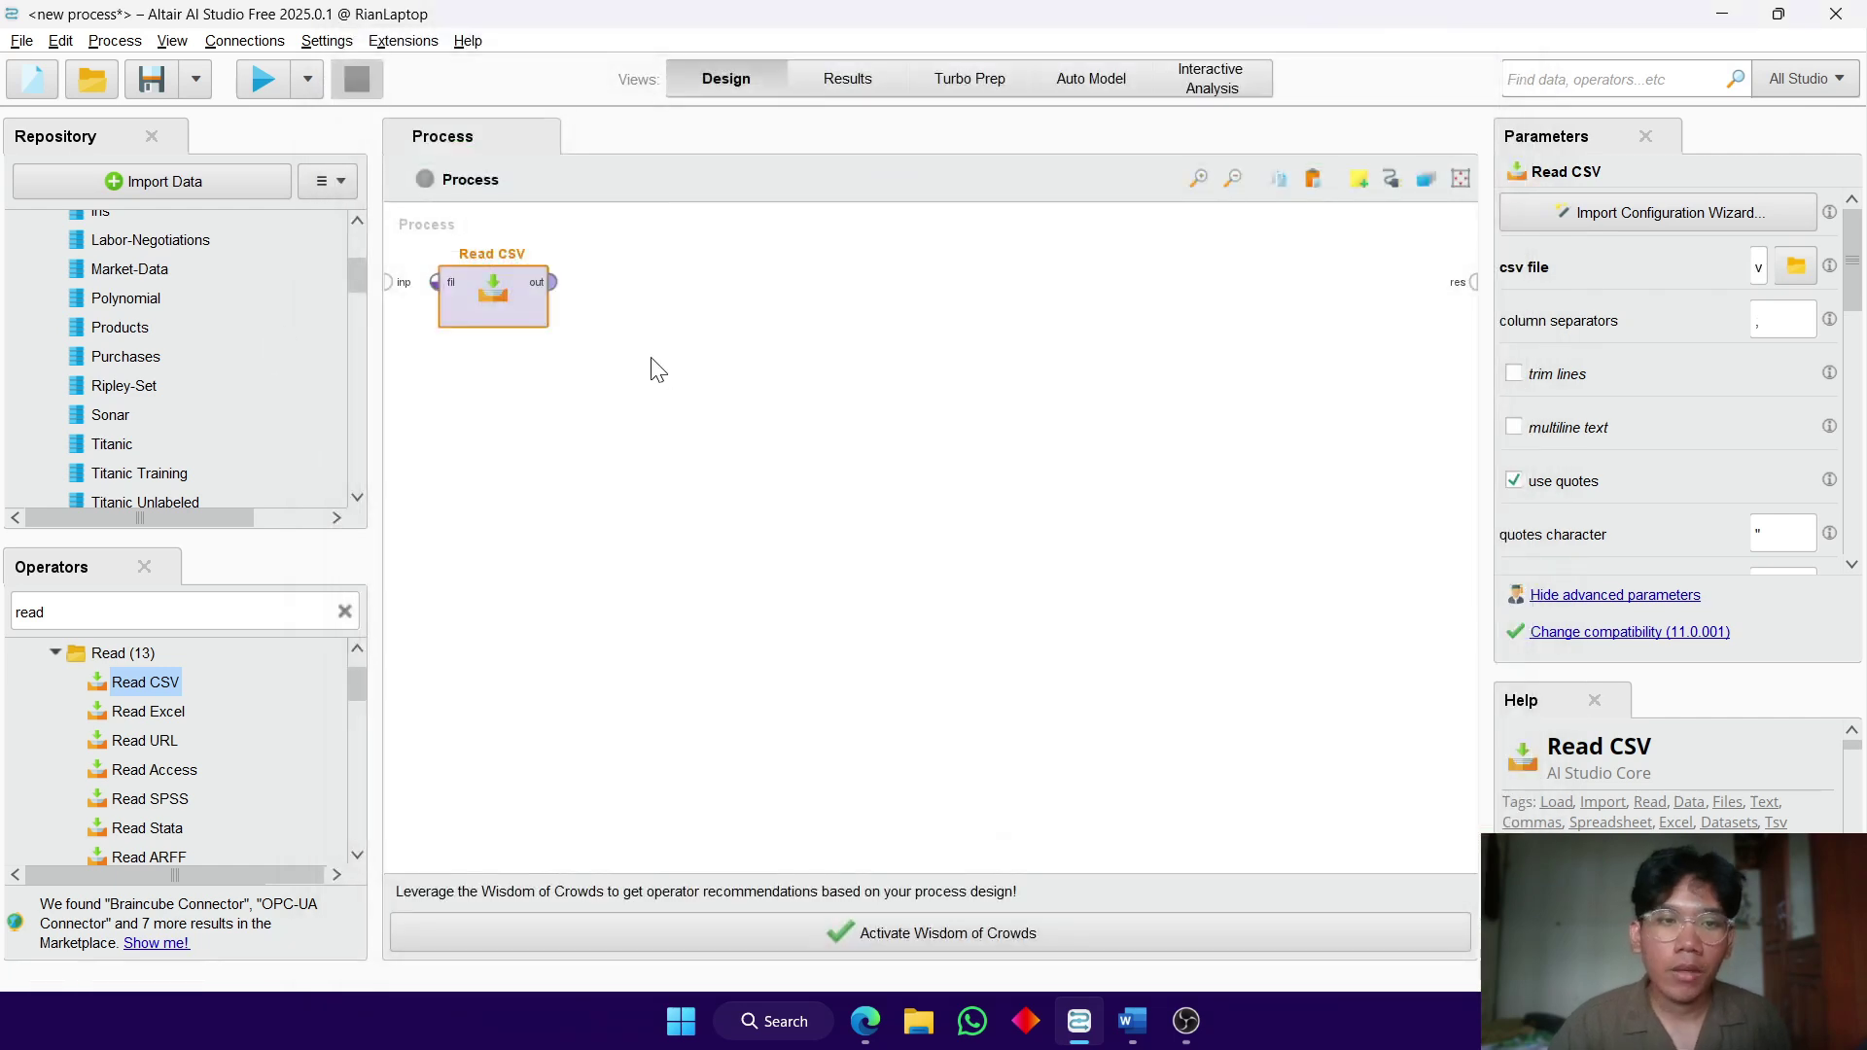
- Connect the Read CSV output to the process result port and run the process to inspect the imported records for missing values
click(553, 282)
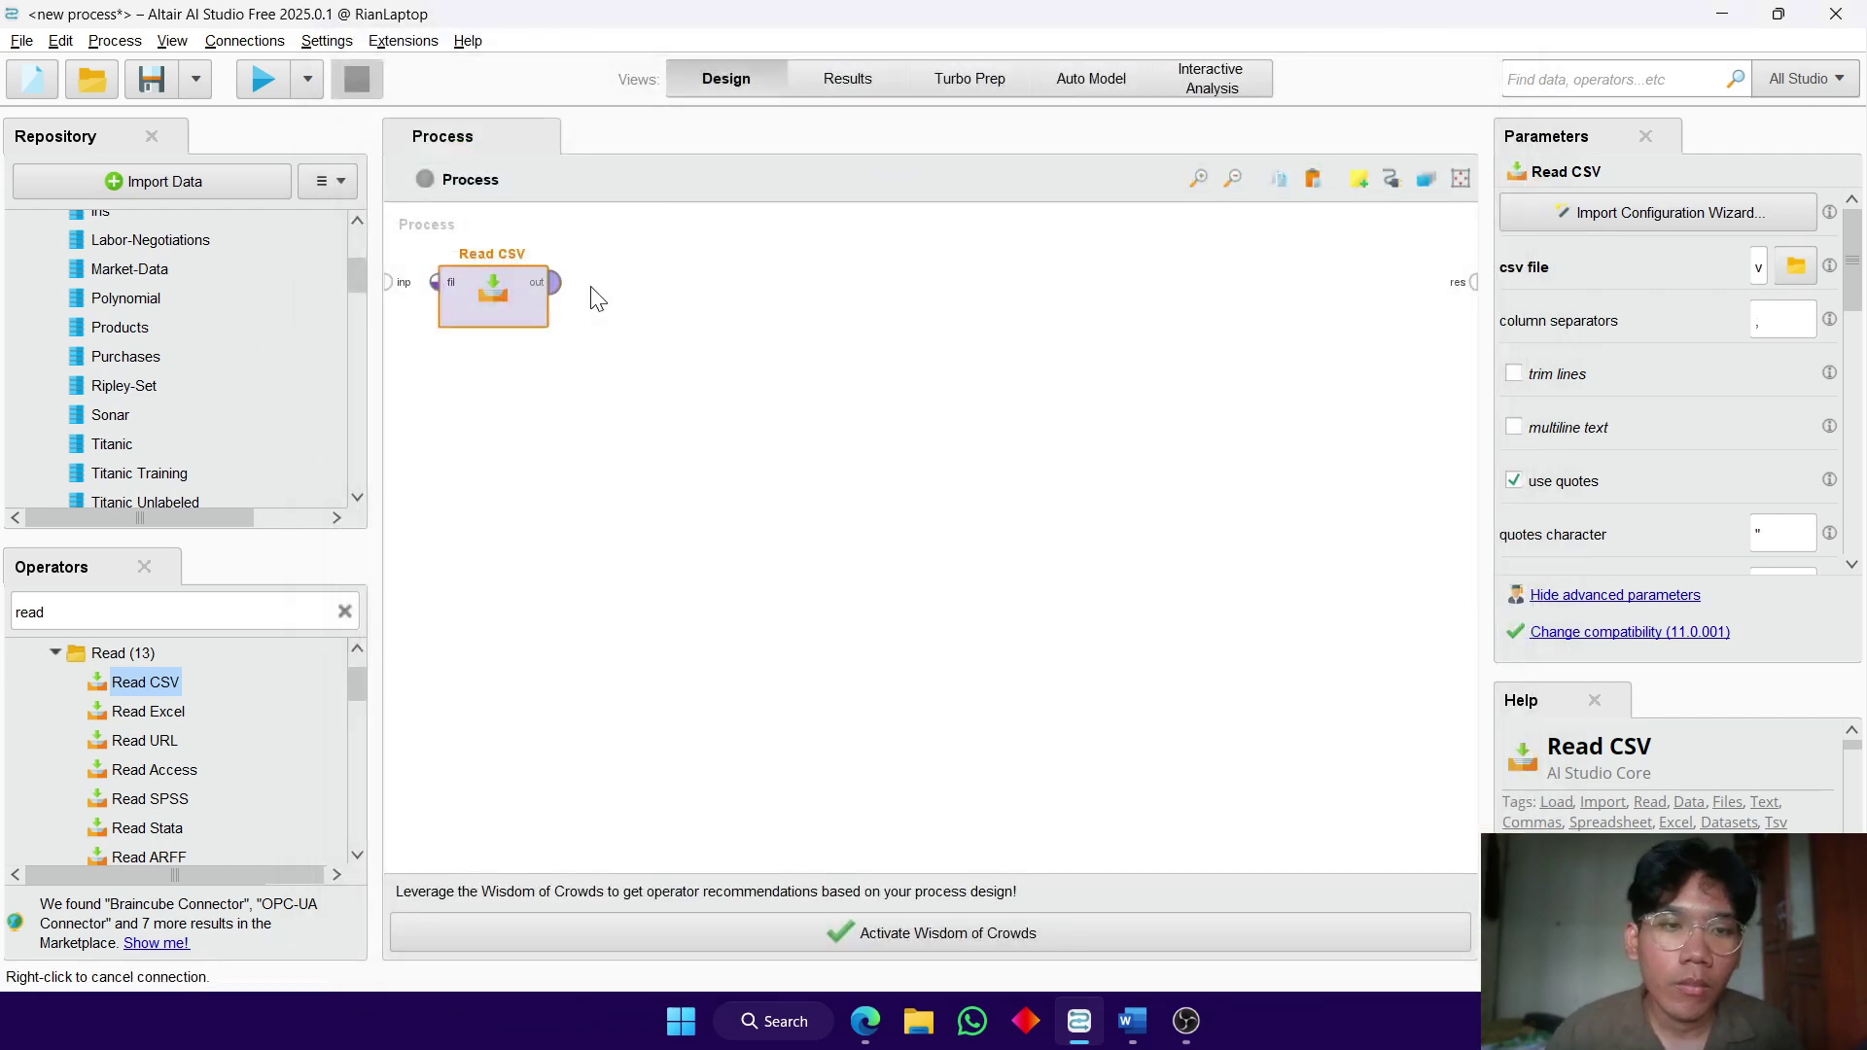
click(1470, 292)
key(F11)
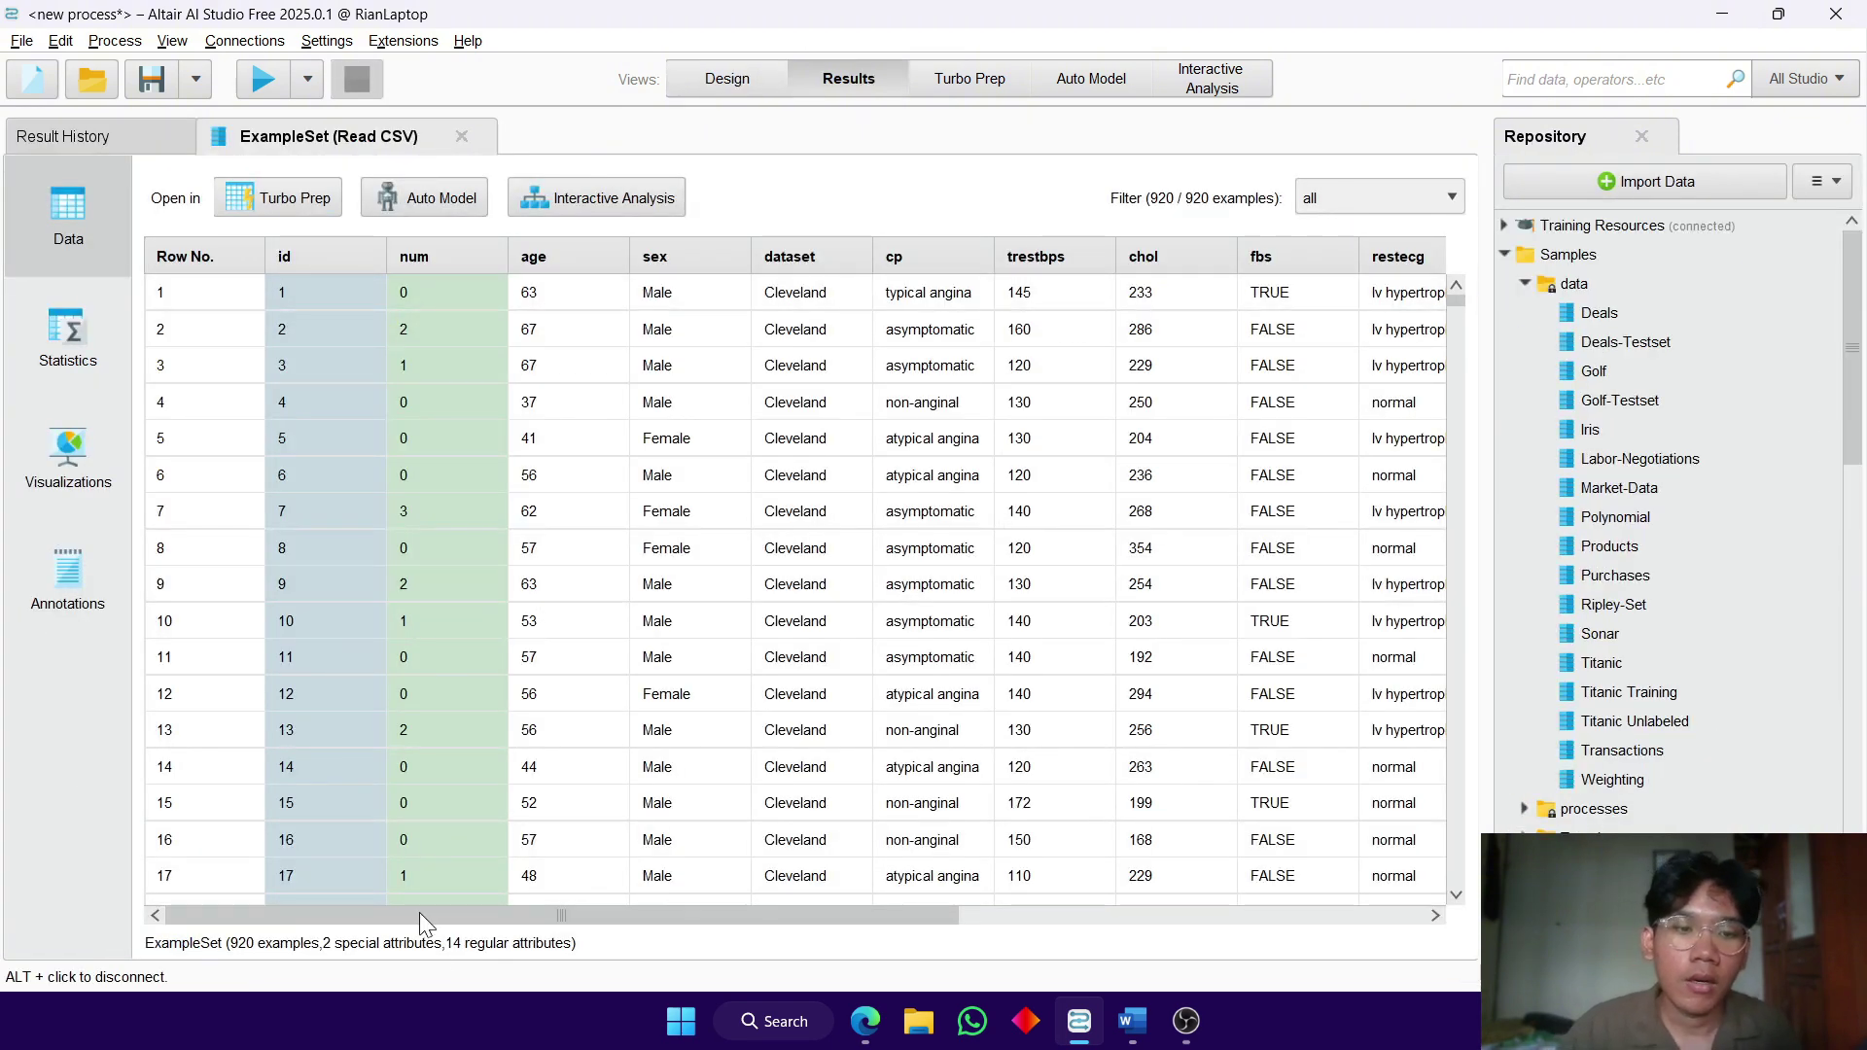
drag(493, 908, 382, 849)
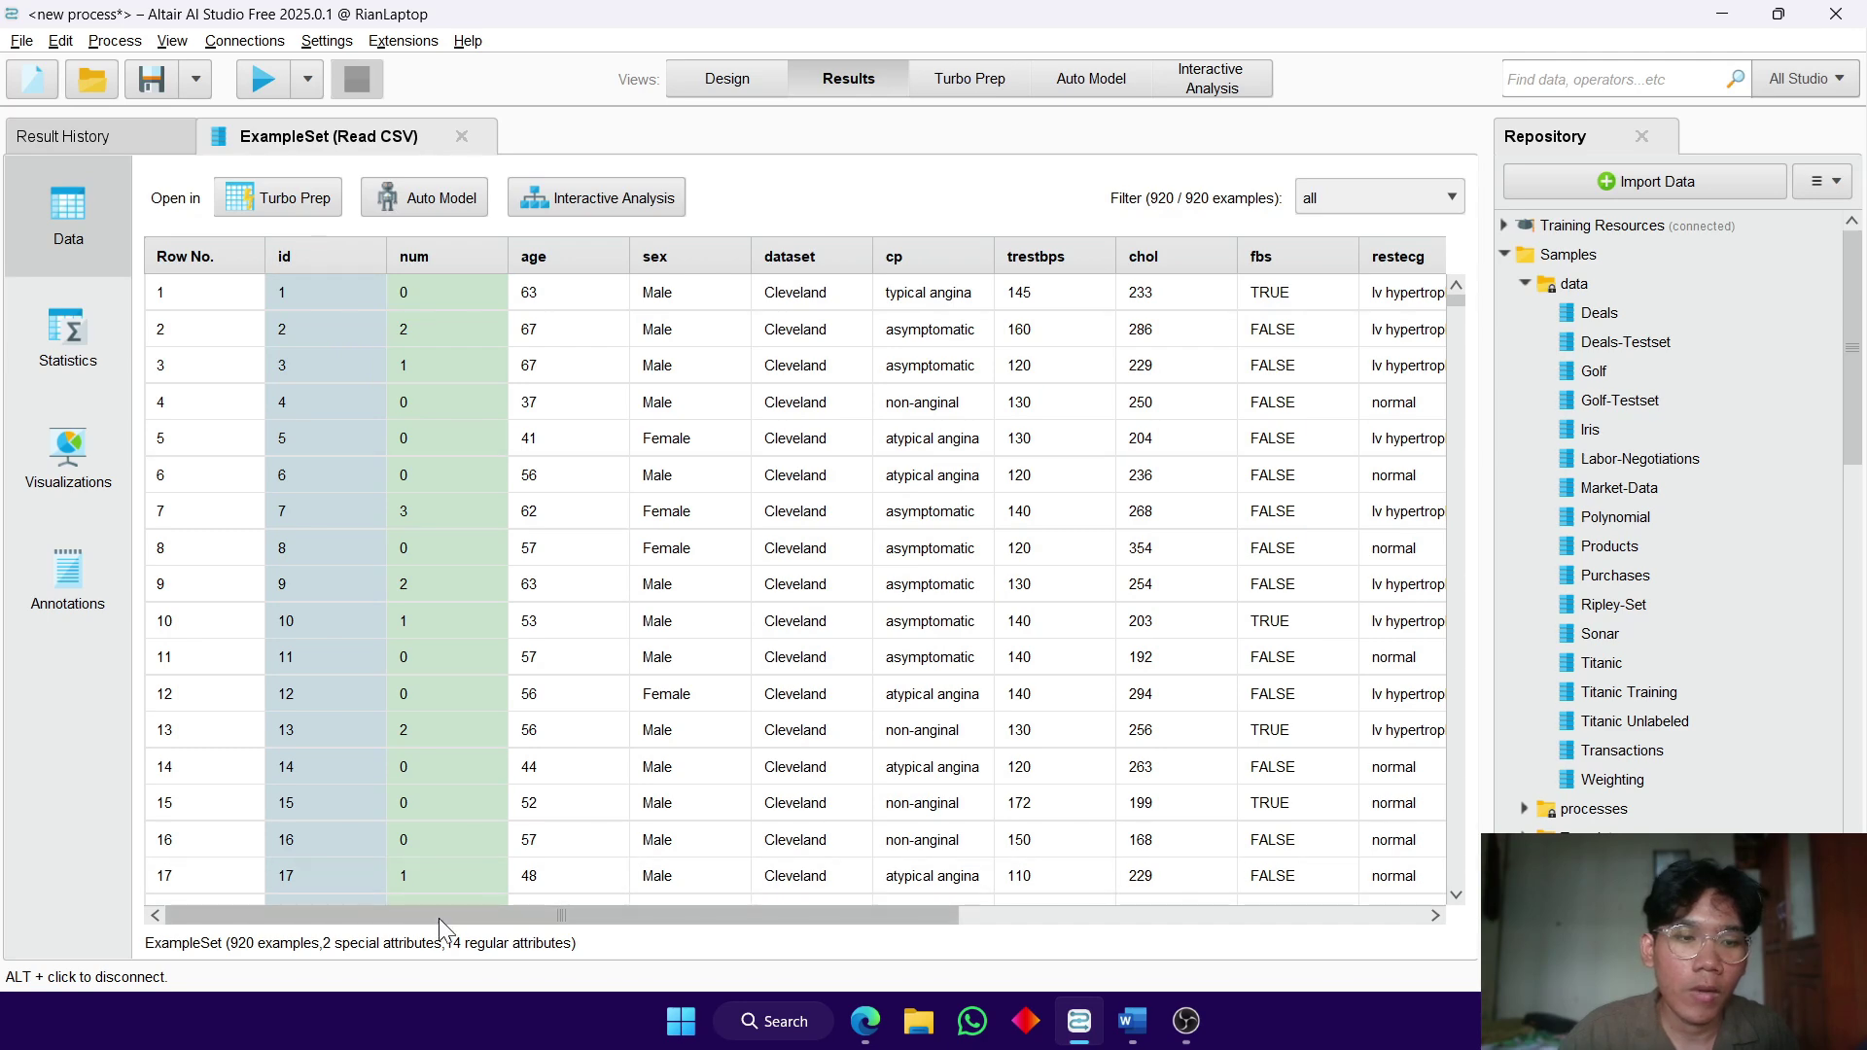
drag(440, 919, 906, 914)
scroll(1070, 632, down, 3)
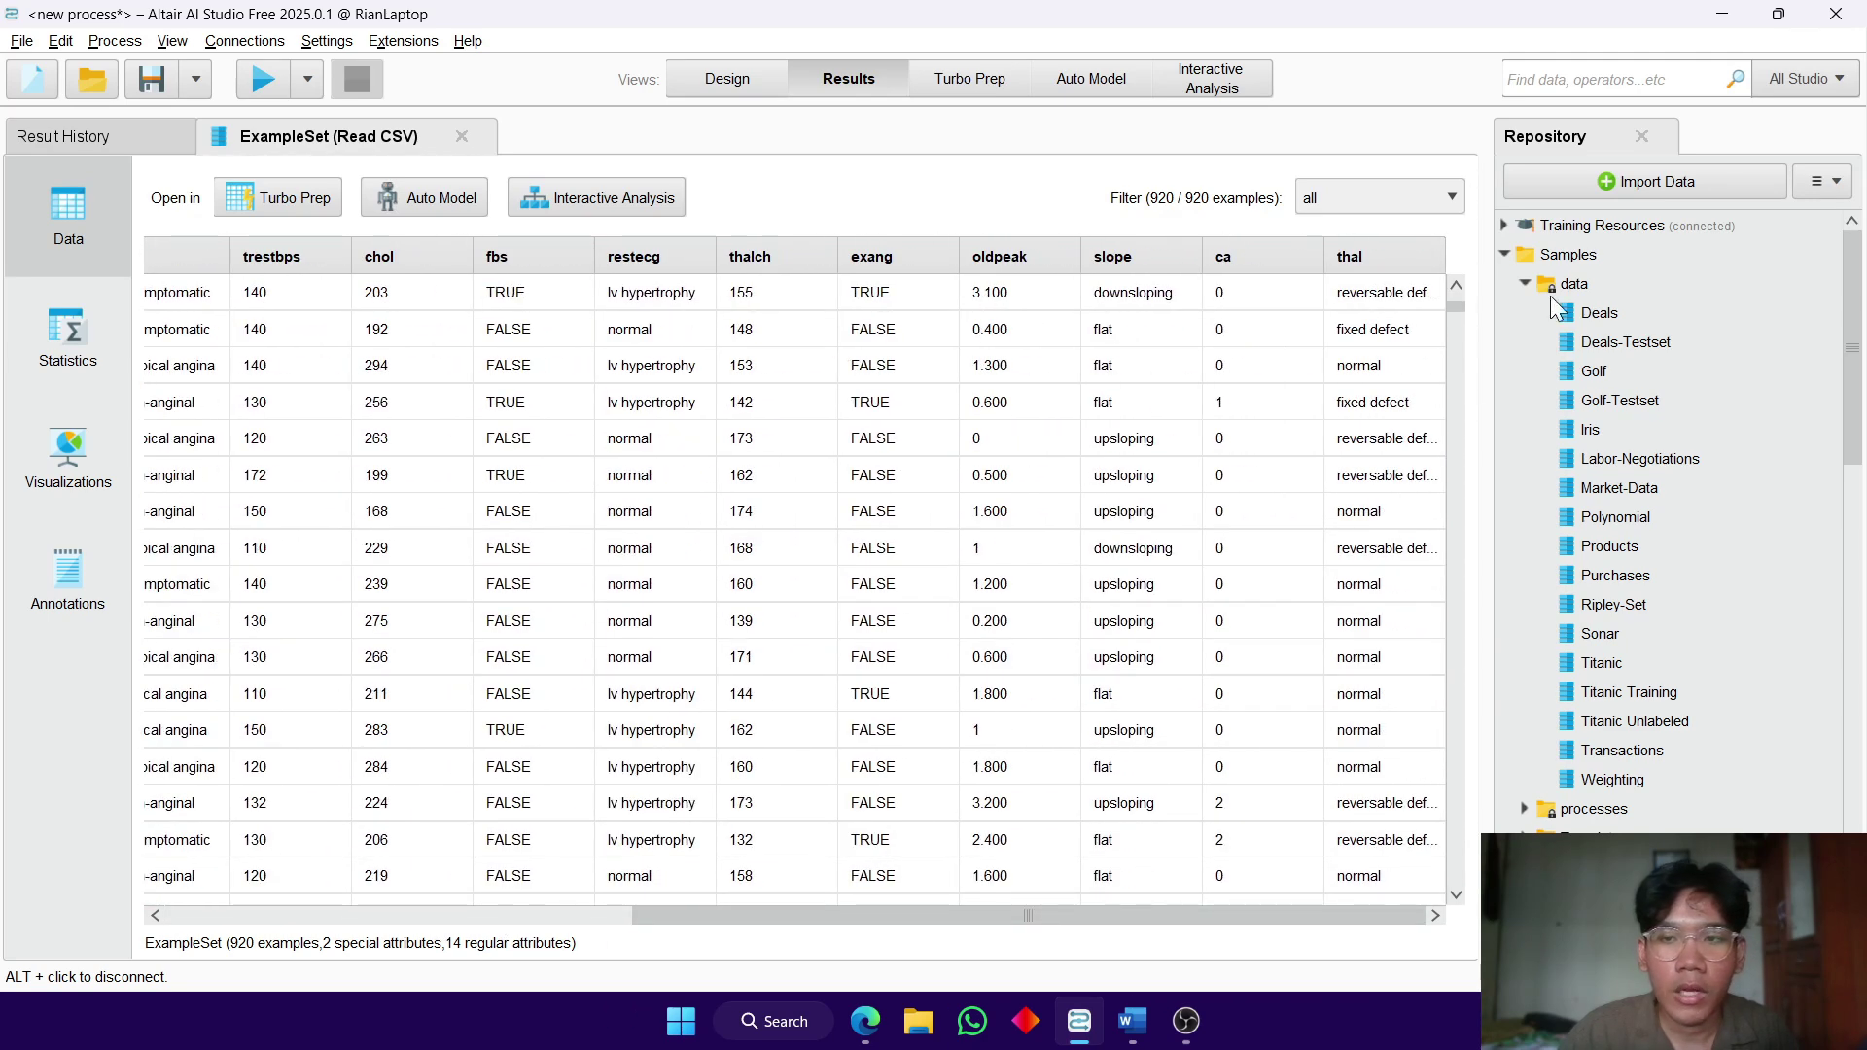
drag(1456, 306, 1467, 611)
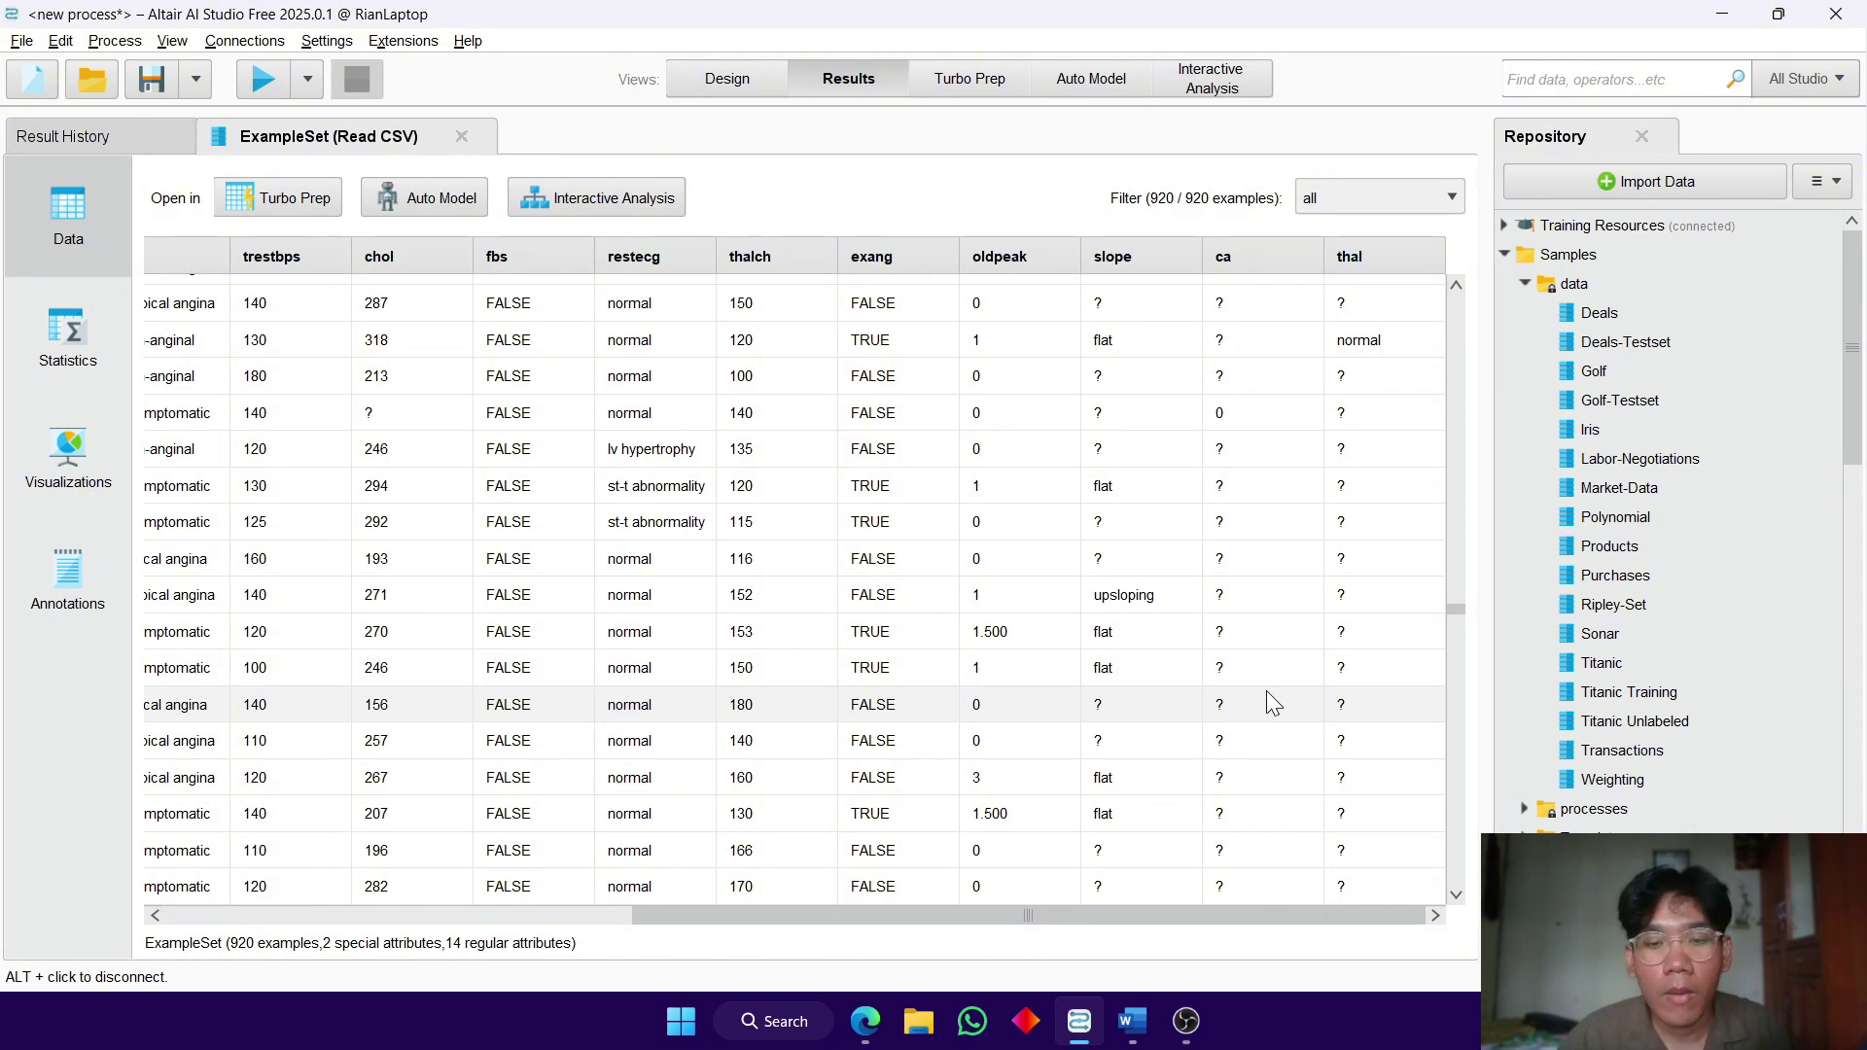
scroll(820, 516, up, 3)
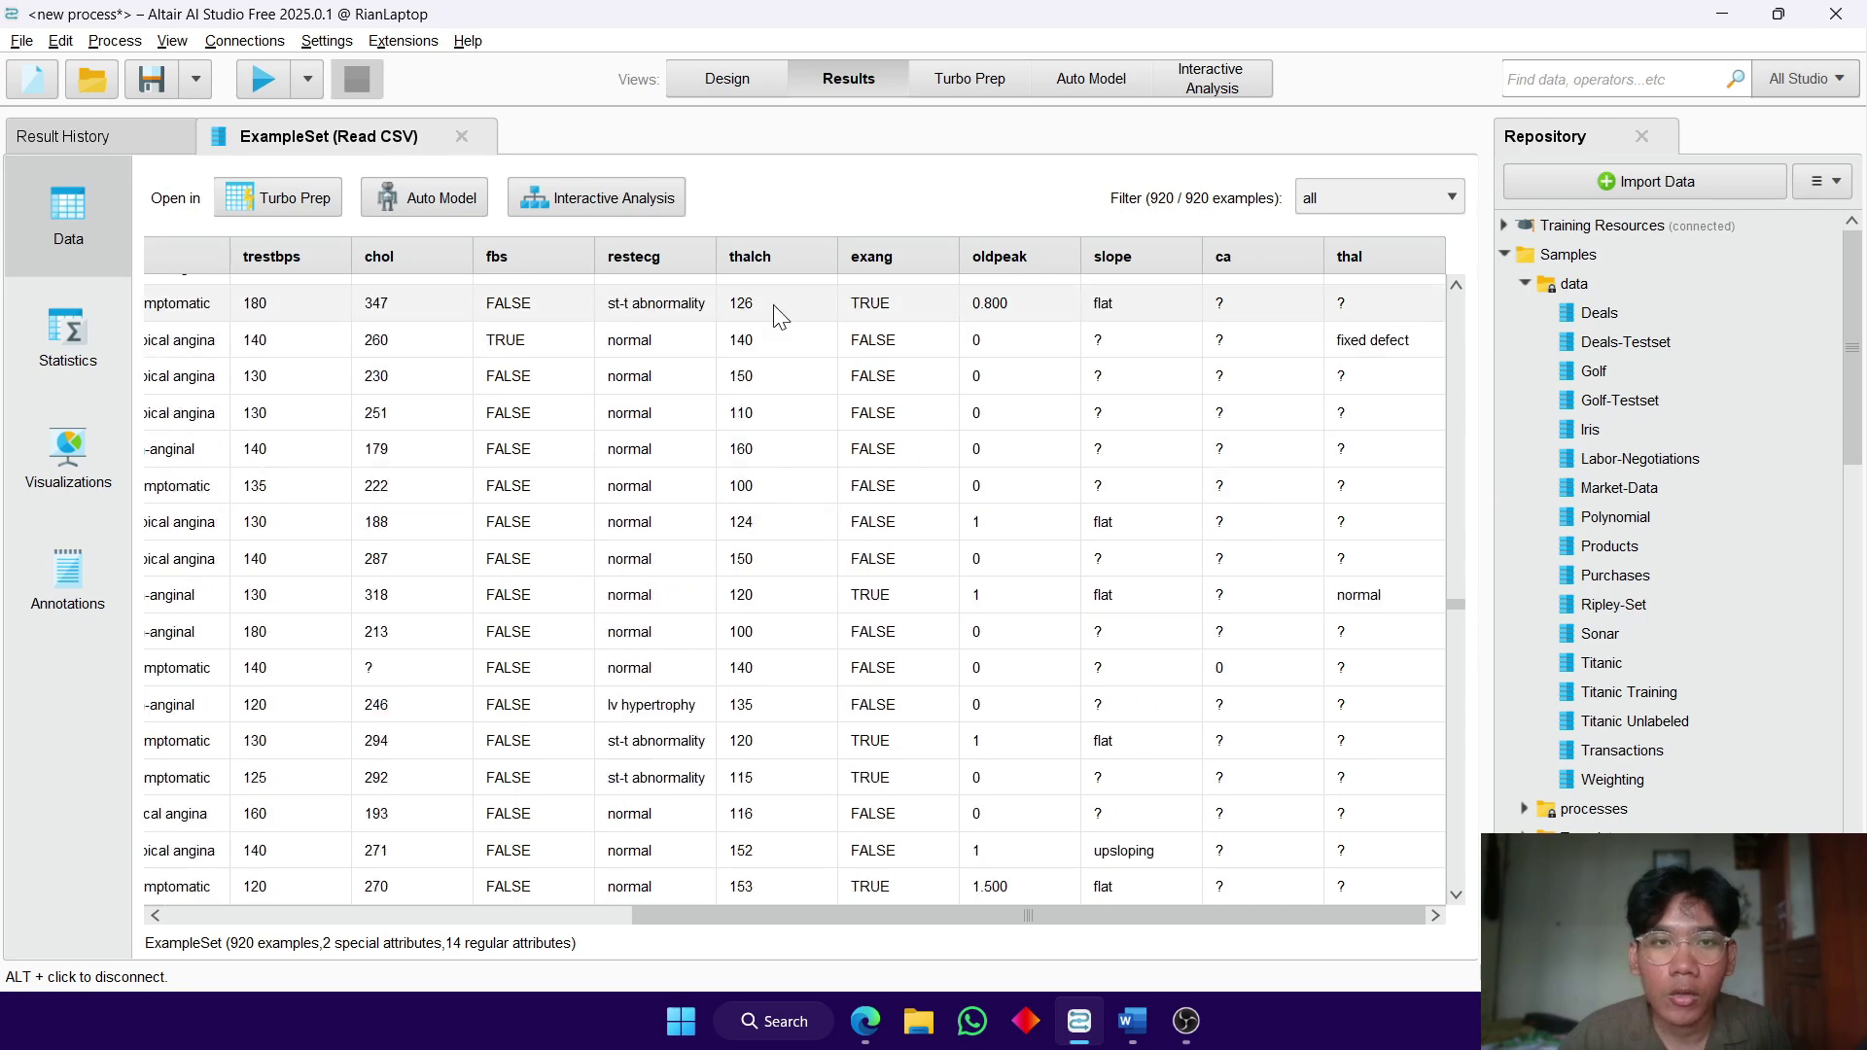
- Return to the process design, search the operators for "replace" and insert Replace Missing Values after Read CSV
click(743, 84)
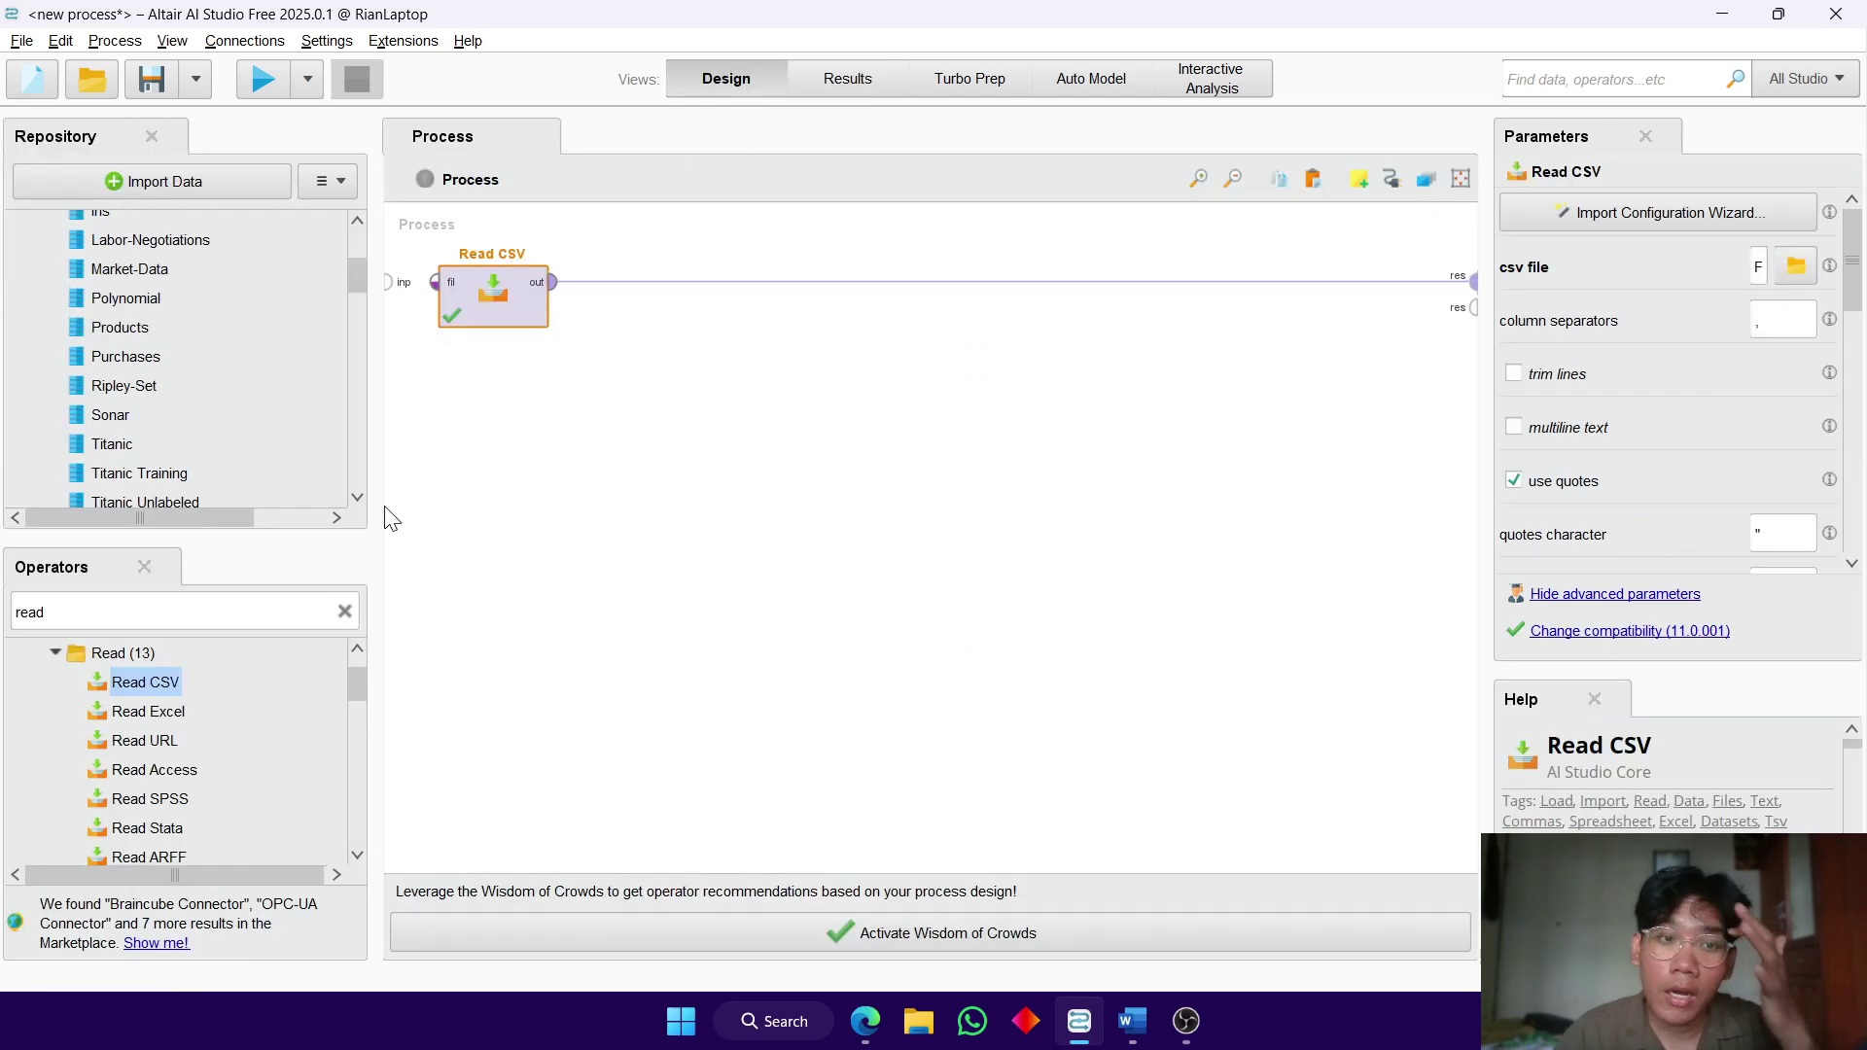
click(344, 610)
text(replace)
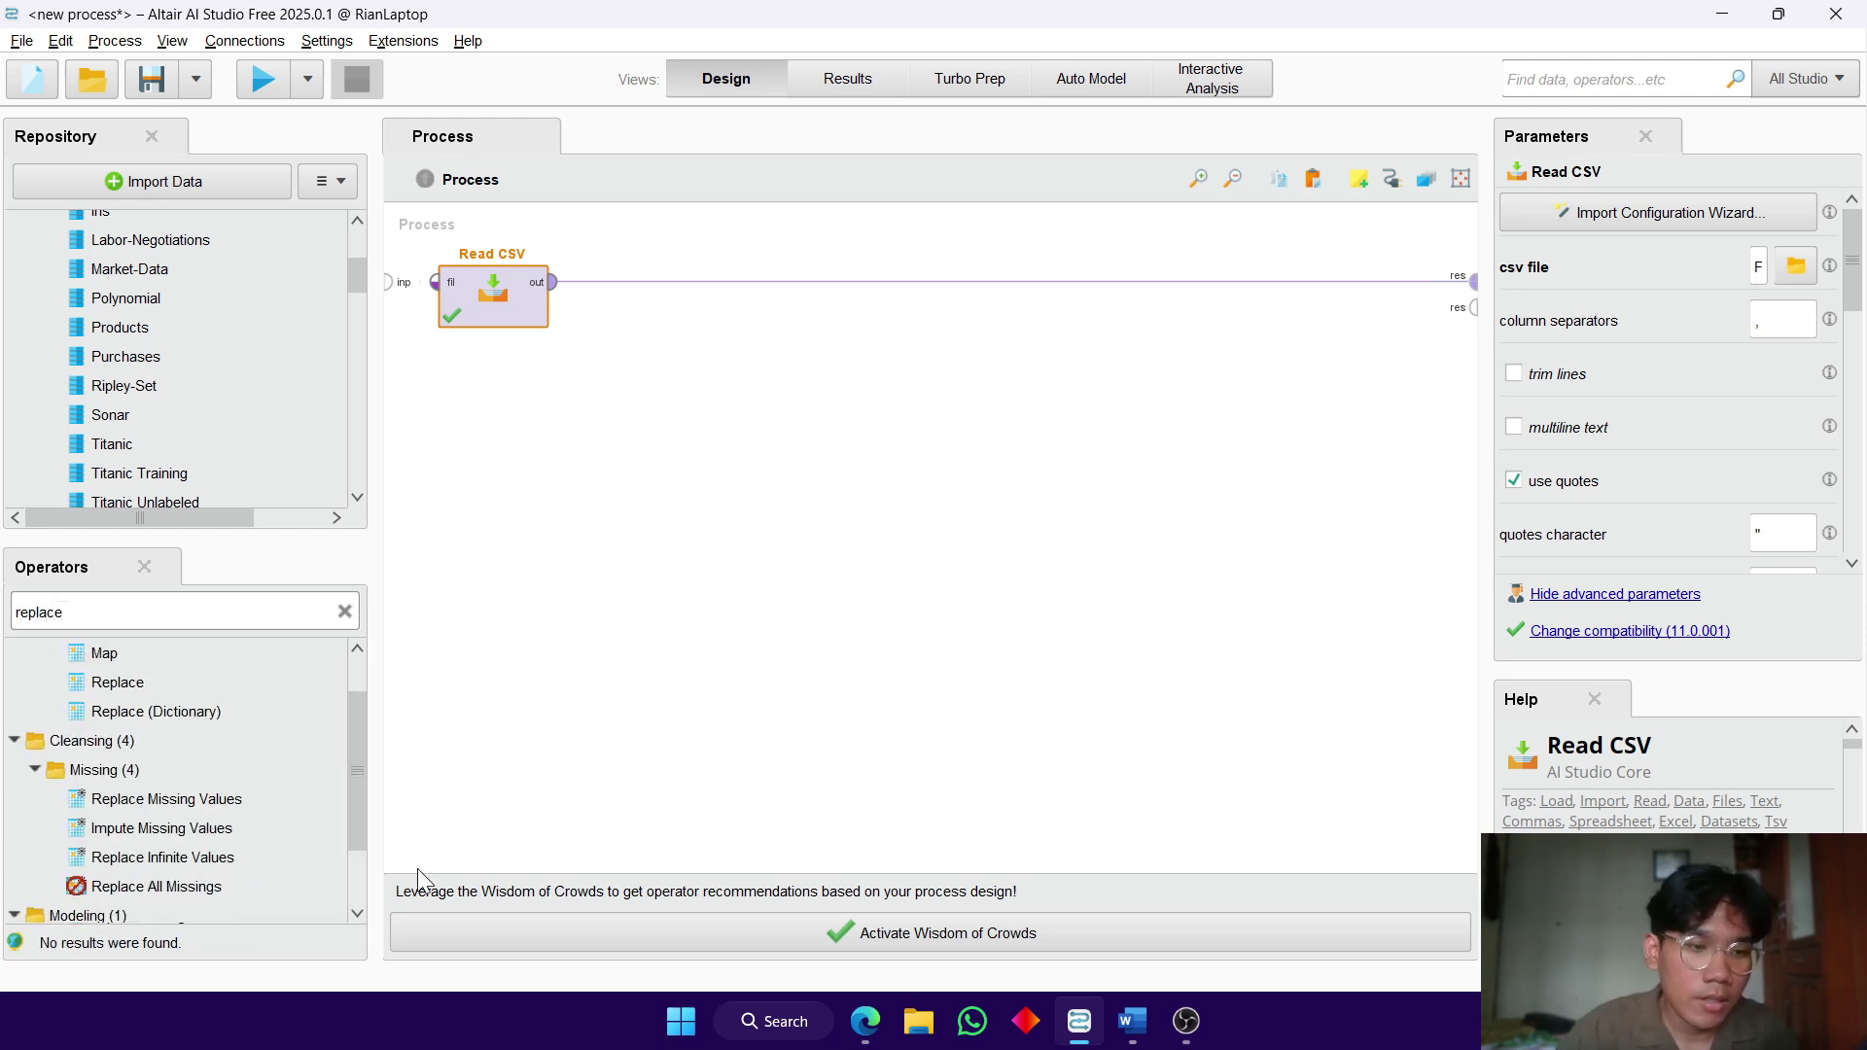
drag(258, 789, 671, 302)
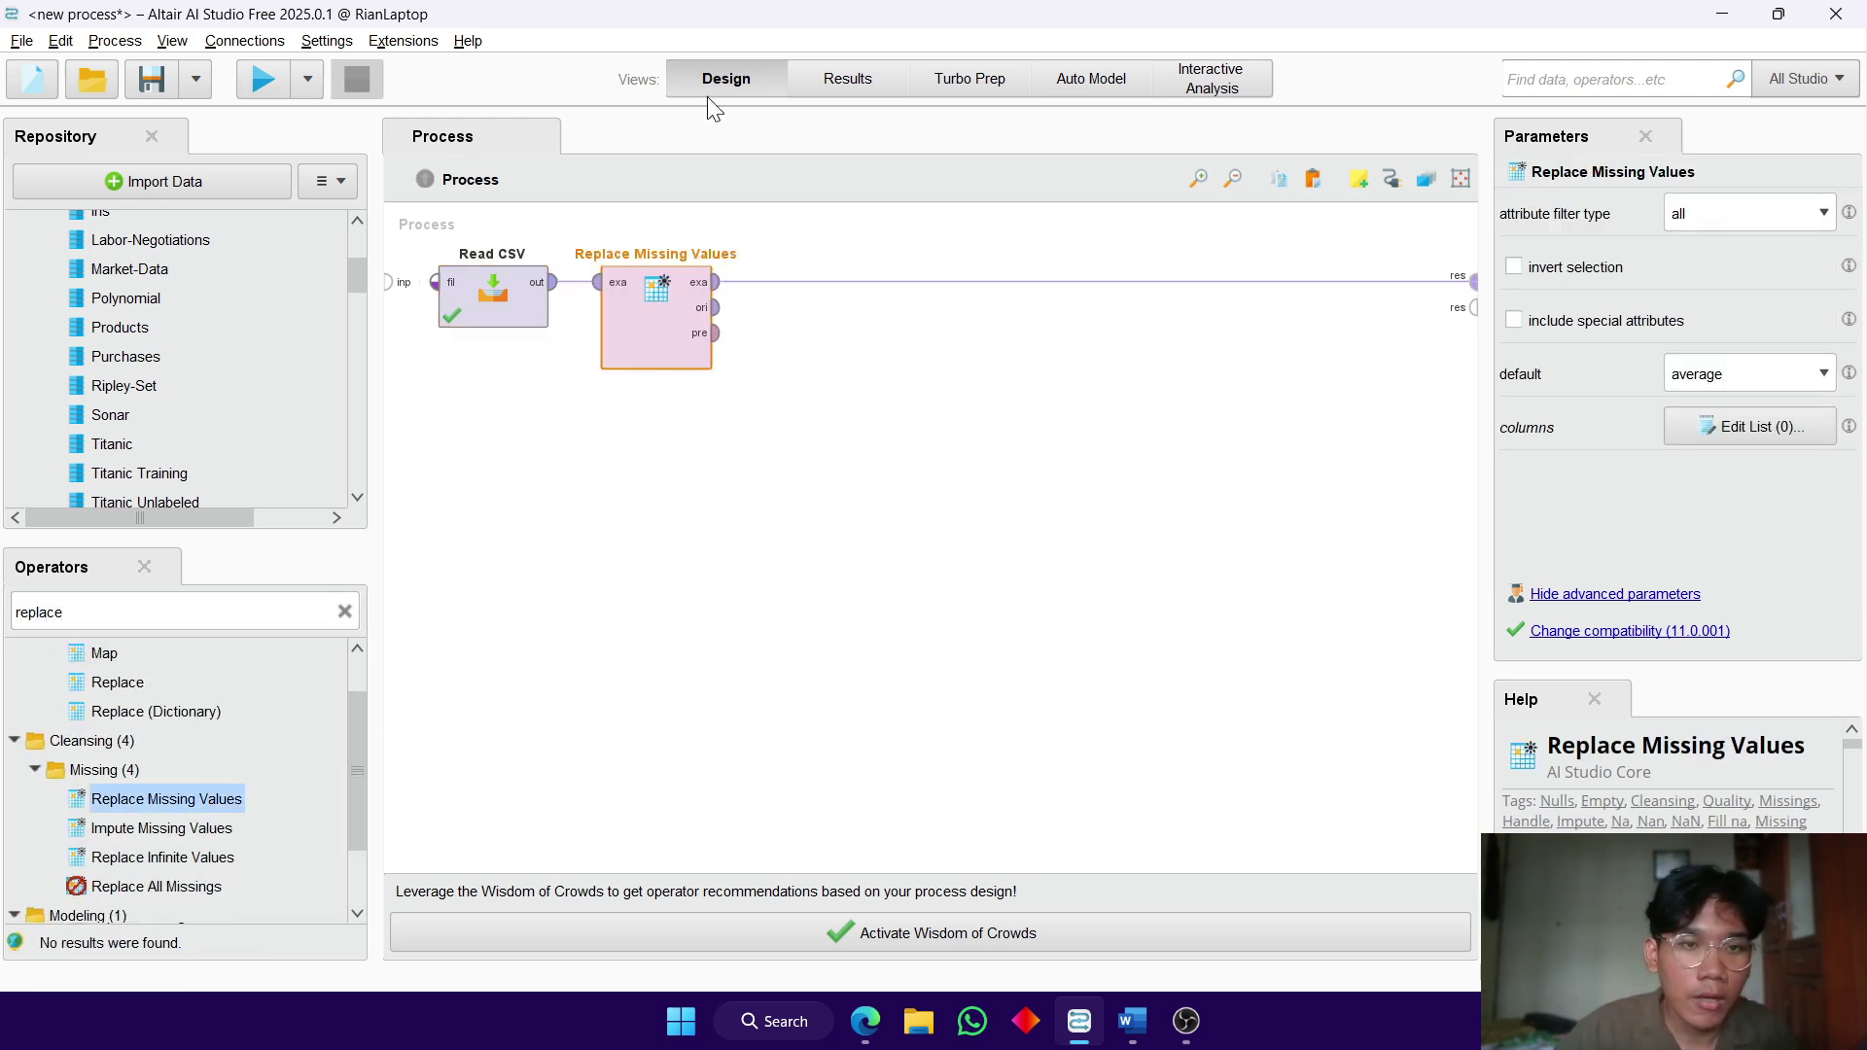
- Open the columns list of Replace Missing Values and set trestbps to be replaced with the average
click(775, 567)
click(679, 367)
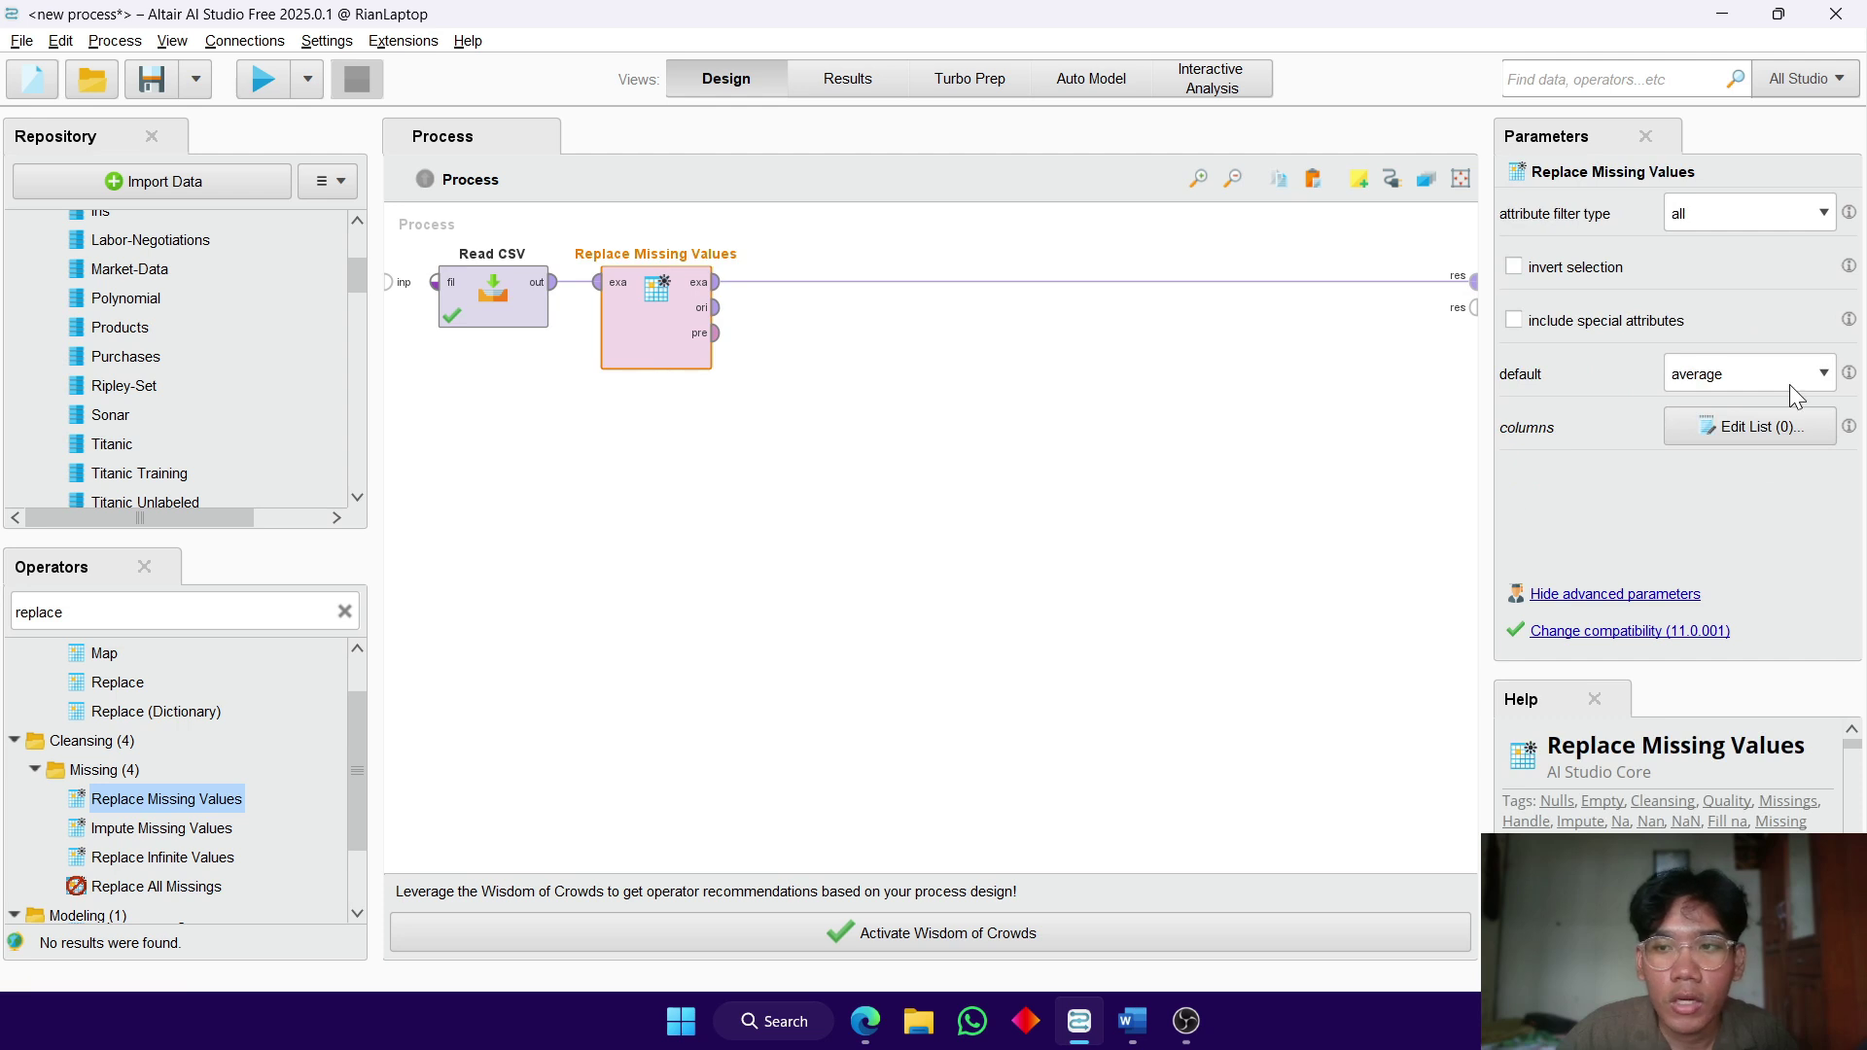
click(1729, 428)
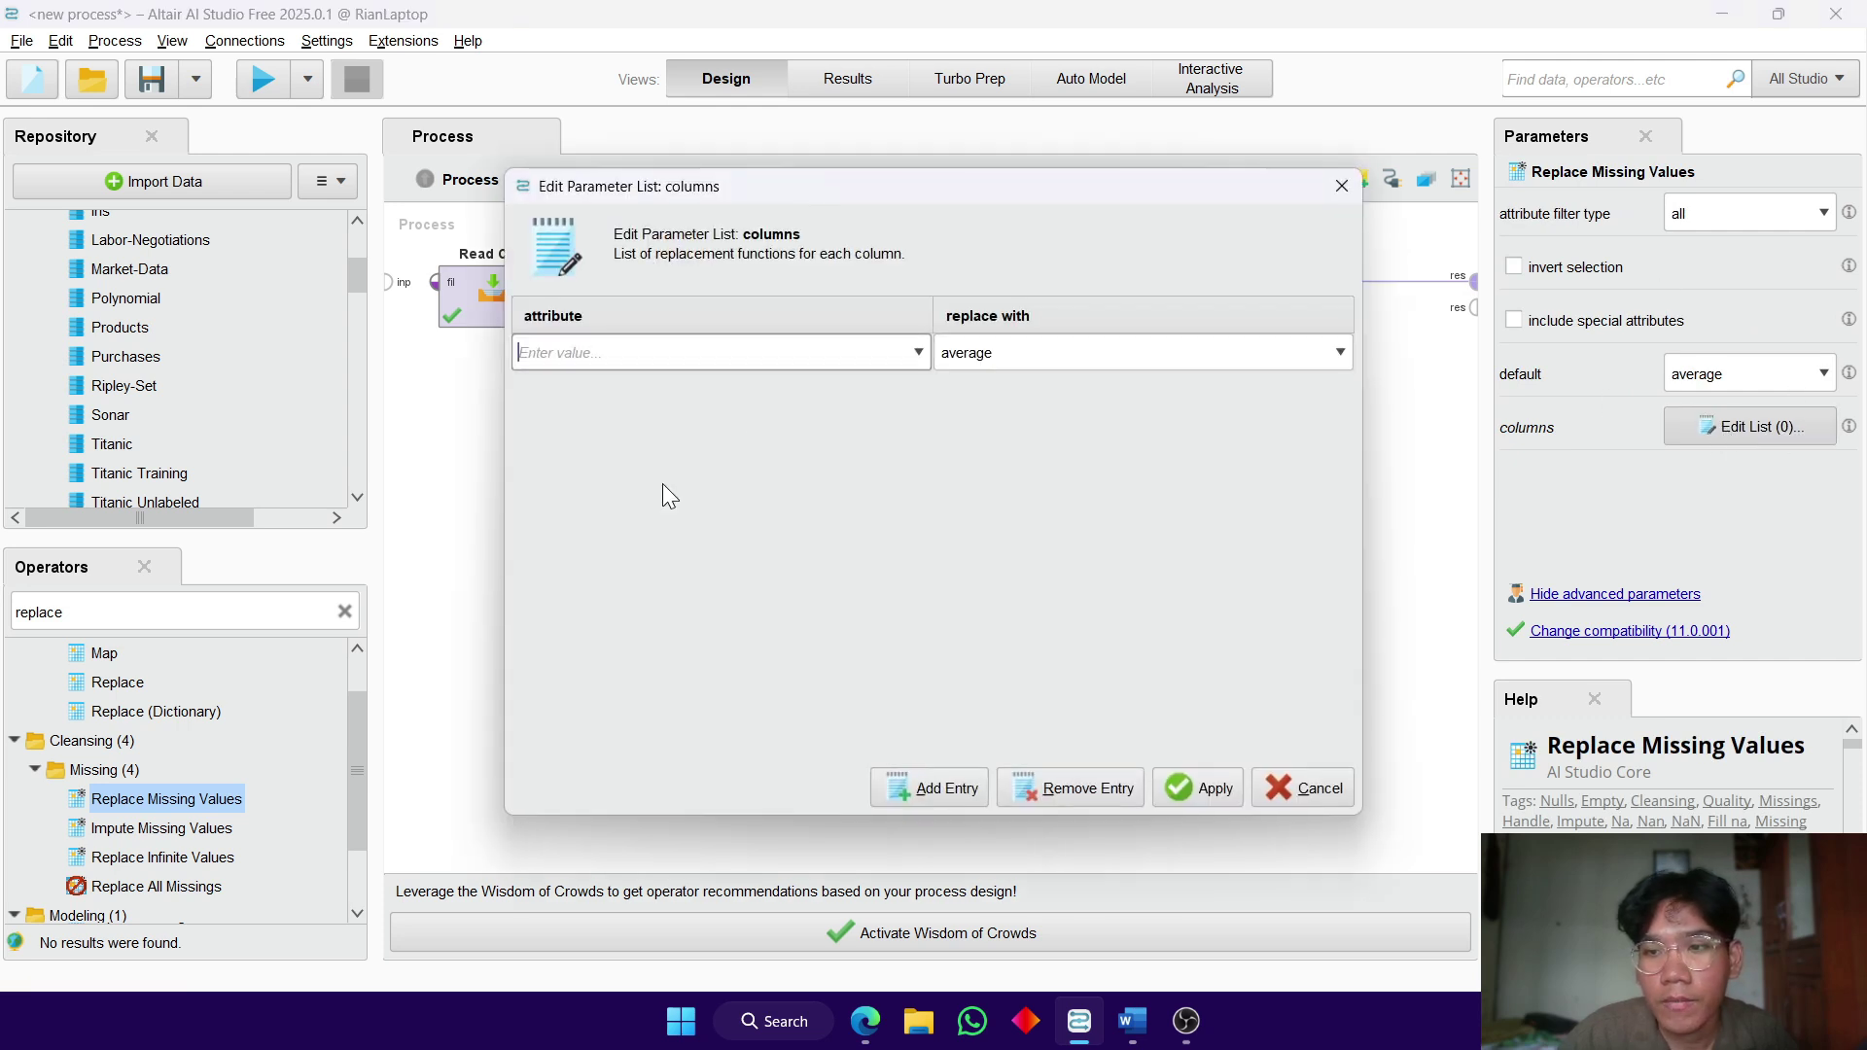
click(920, 348)
scroll(788, 506, down, 3)
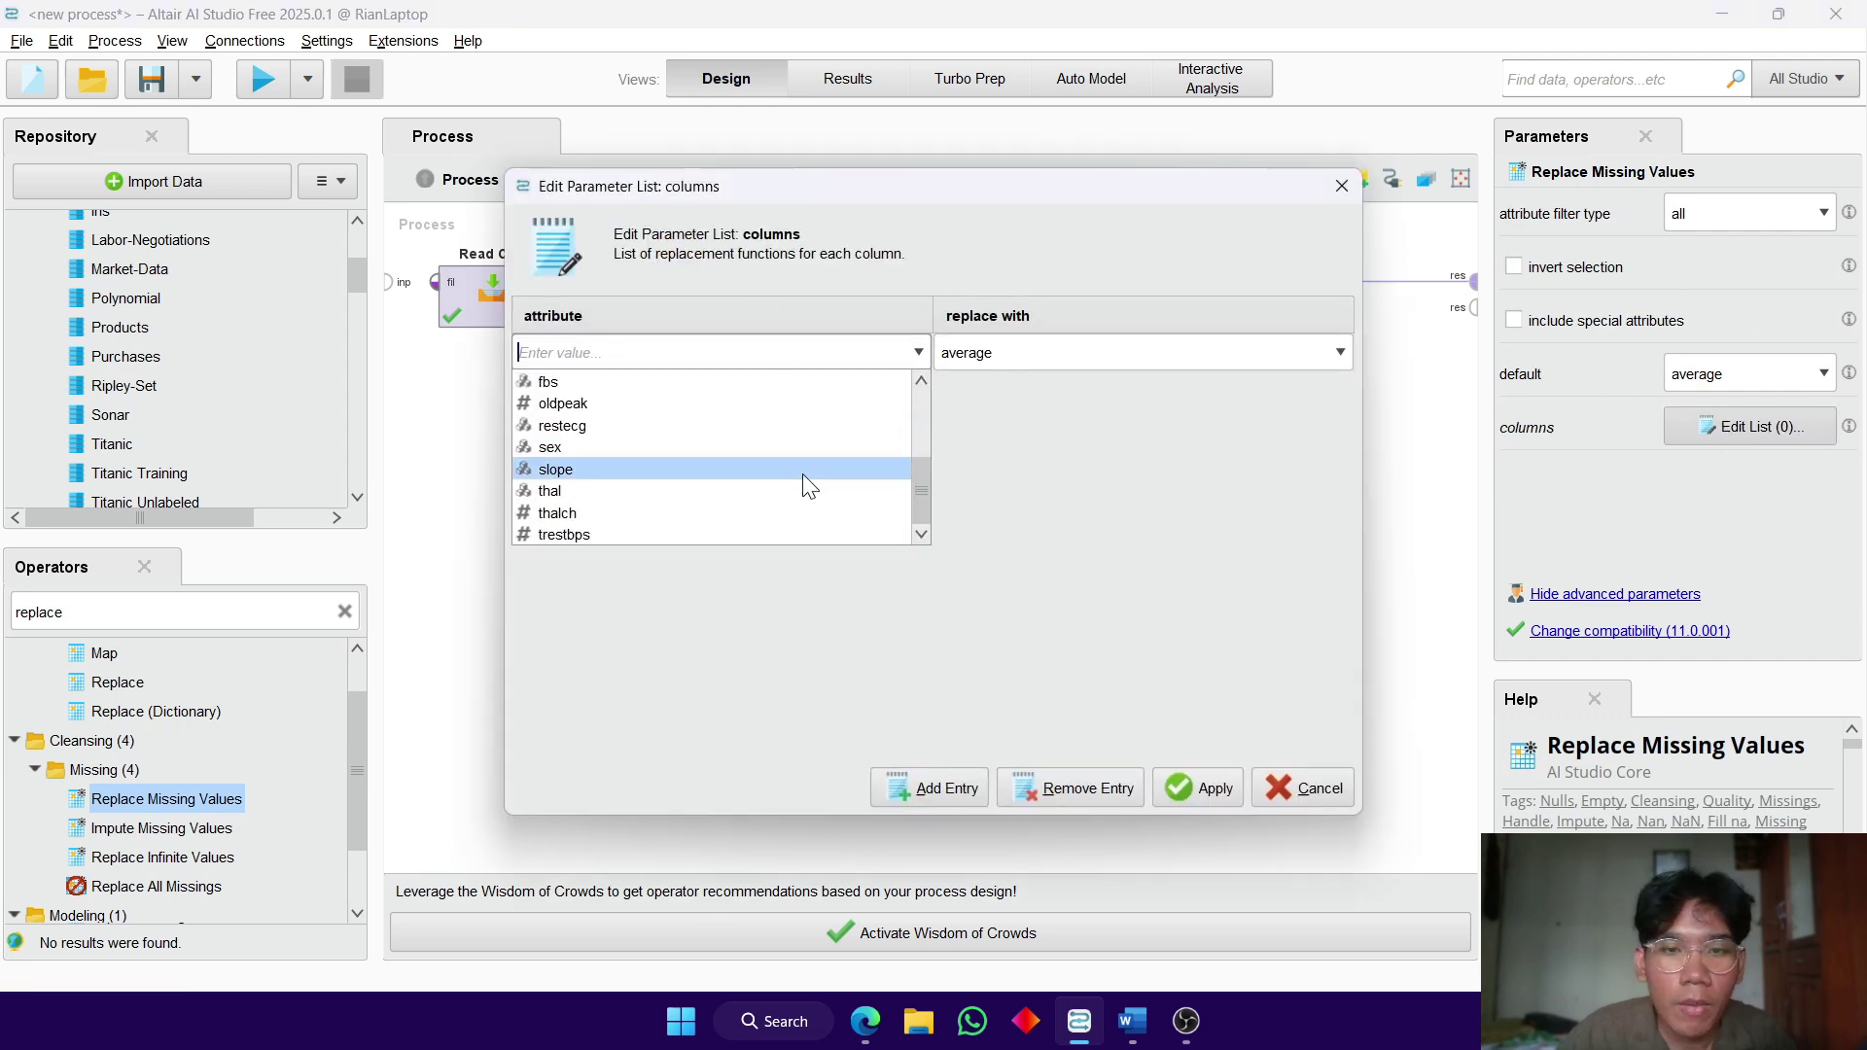
click(549, 537)
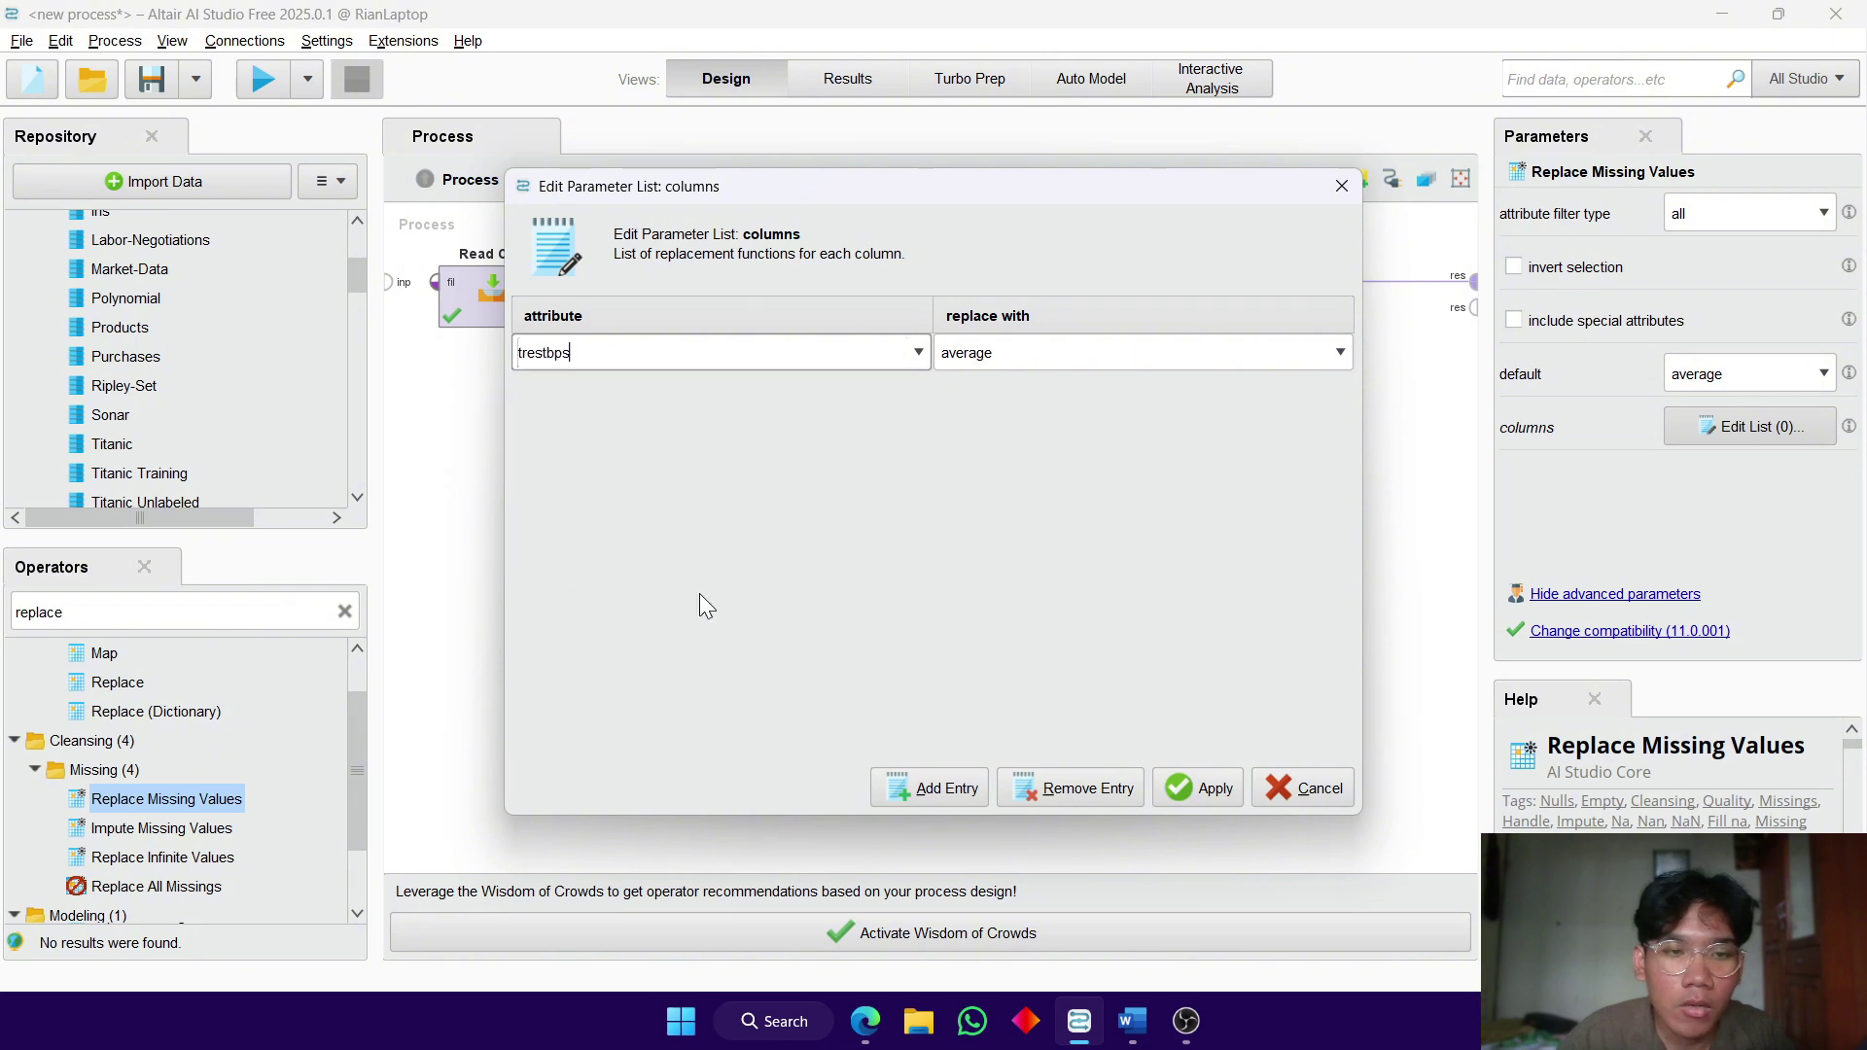
- Add a second entry to the columns list that replaces missing thalch values with the average
click(937, 796)
click(918, 391)
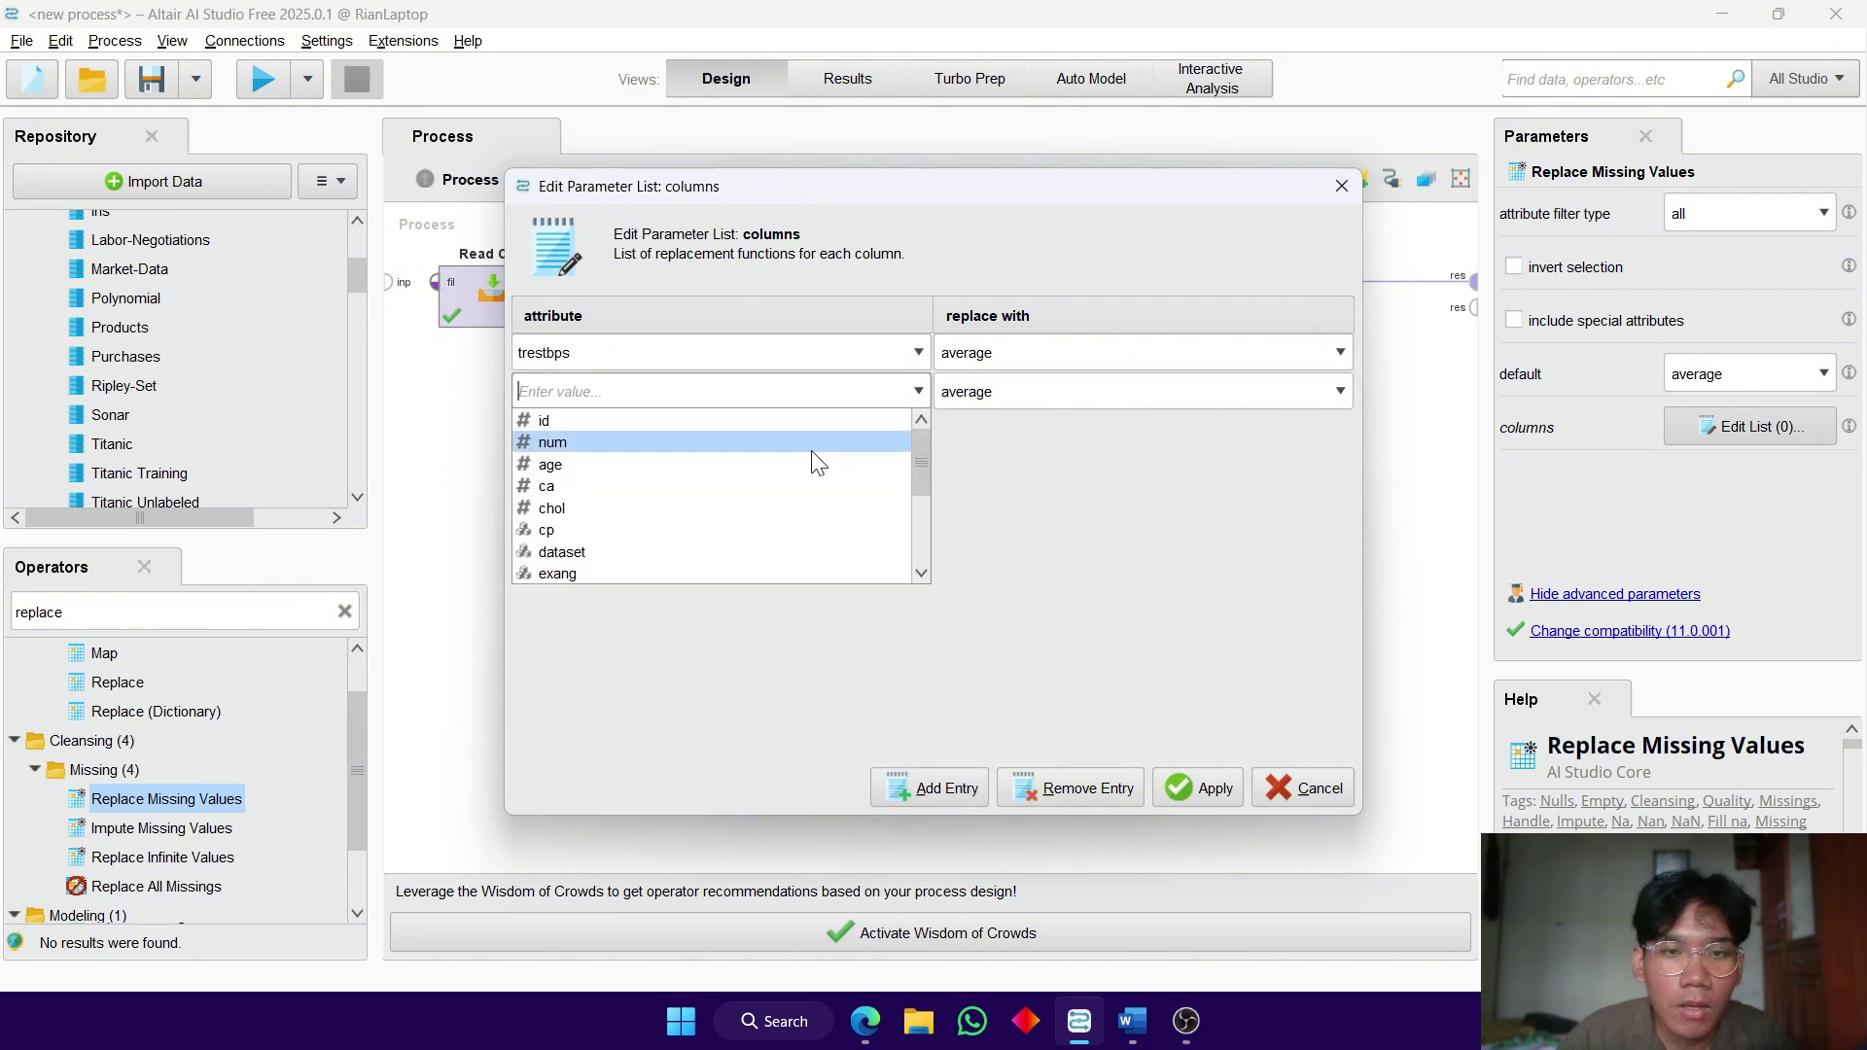
scroll(657, 549, down, 3)
click(645, 558)
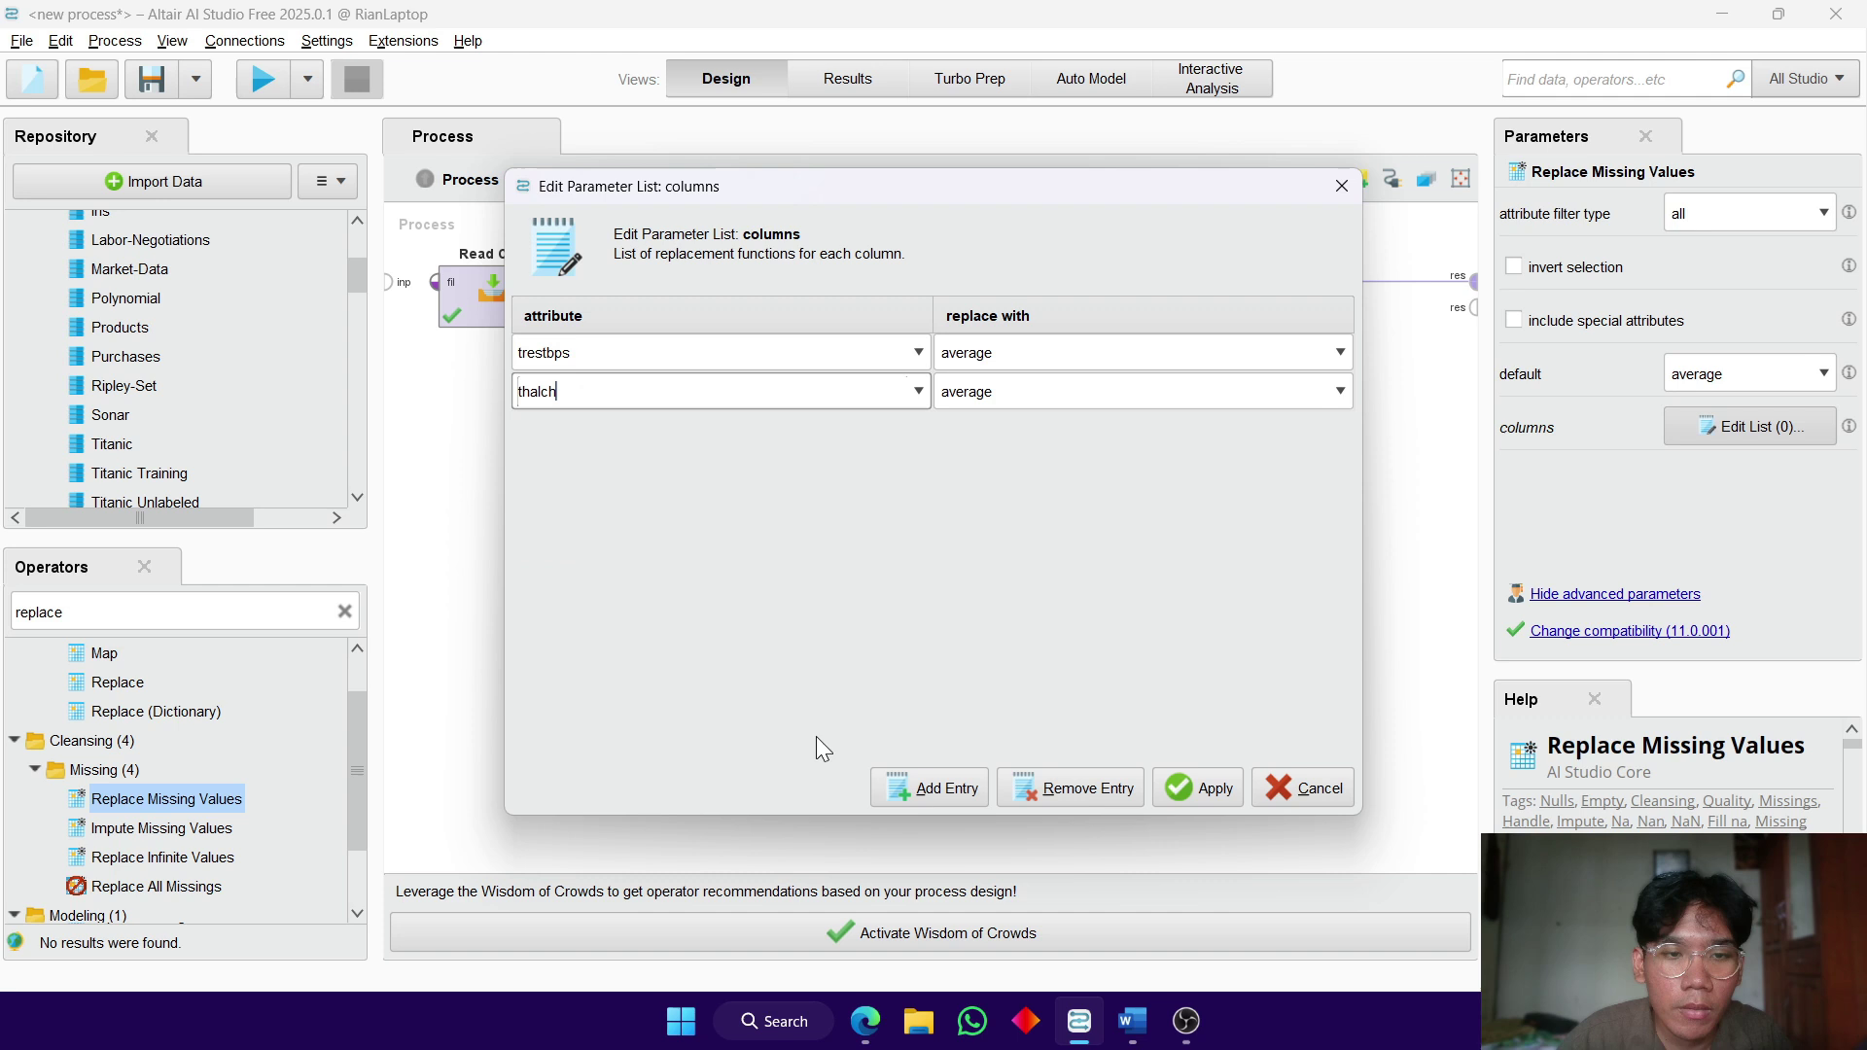
- Add entries for the thal and slope attributes to the columns list, each replaced with the average
click(955, 793)
click(918, 434)
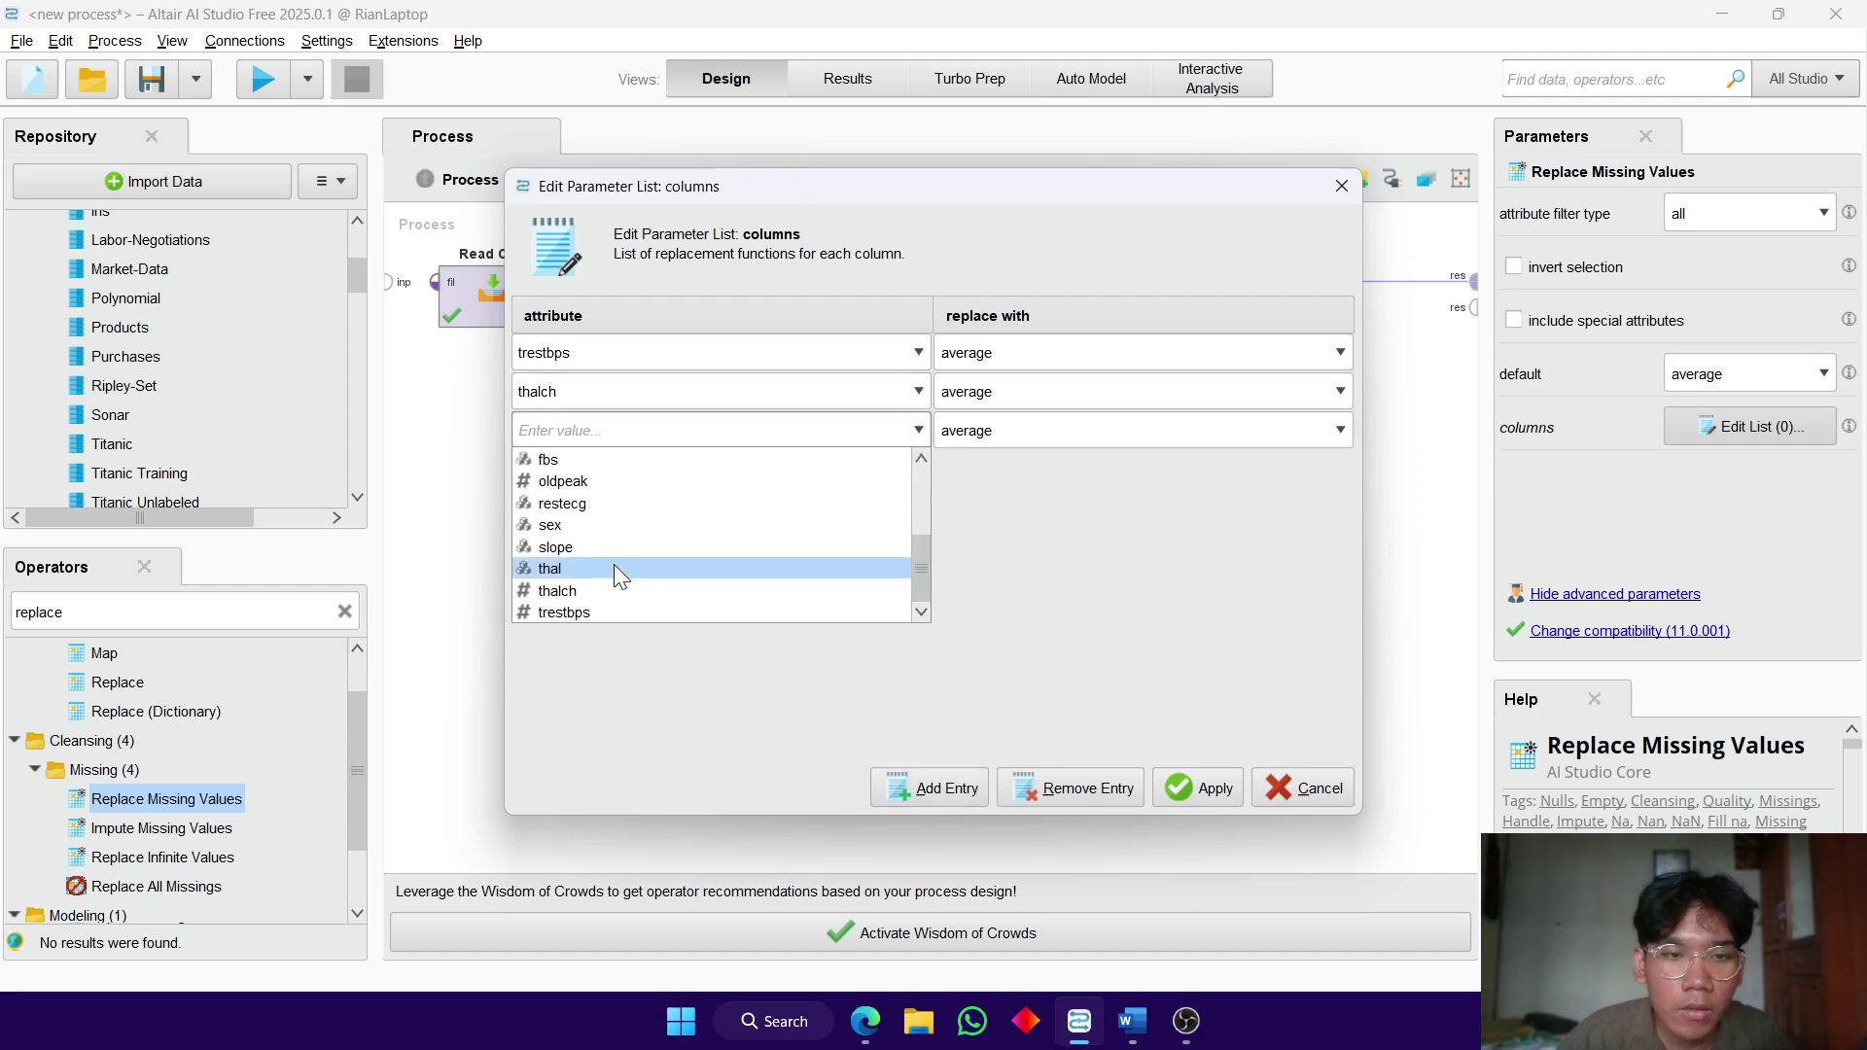
click(615, 564)
click(919, 788)
click(918, 469)
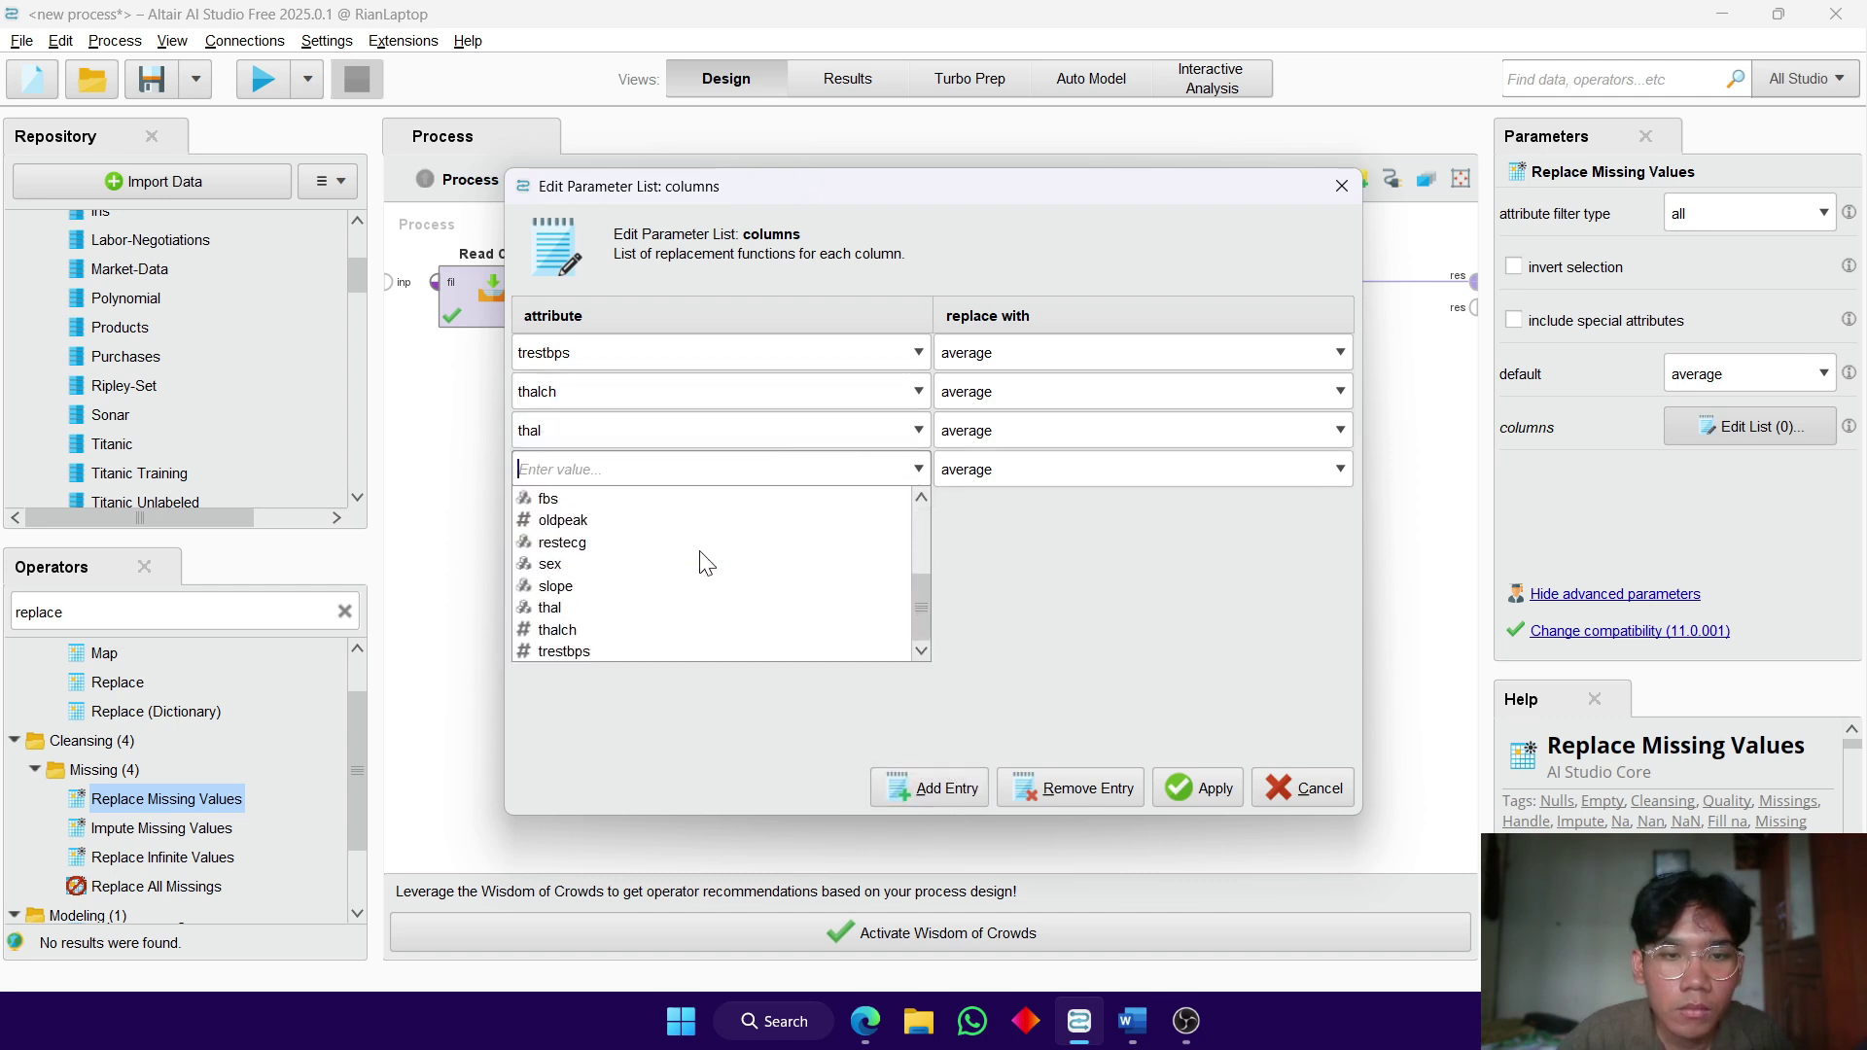
click(640, 583)
- Add restecg and oldpeak entries to the columns list, both with average as the replacement
click(924, 786)
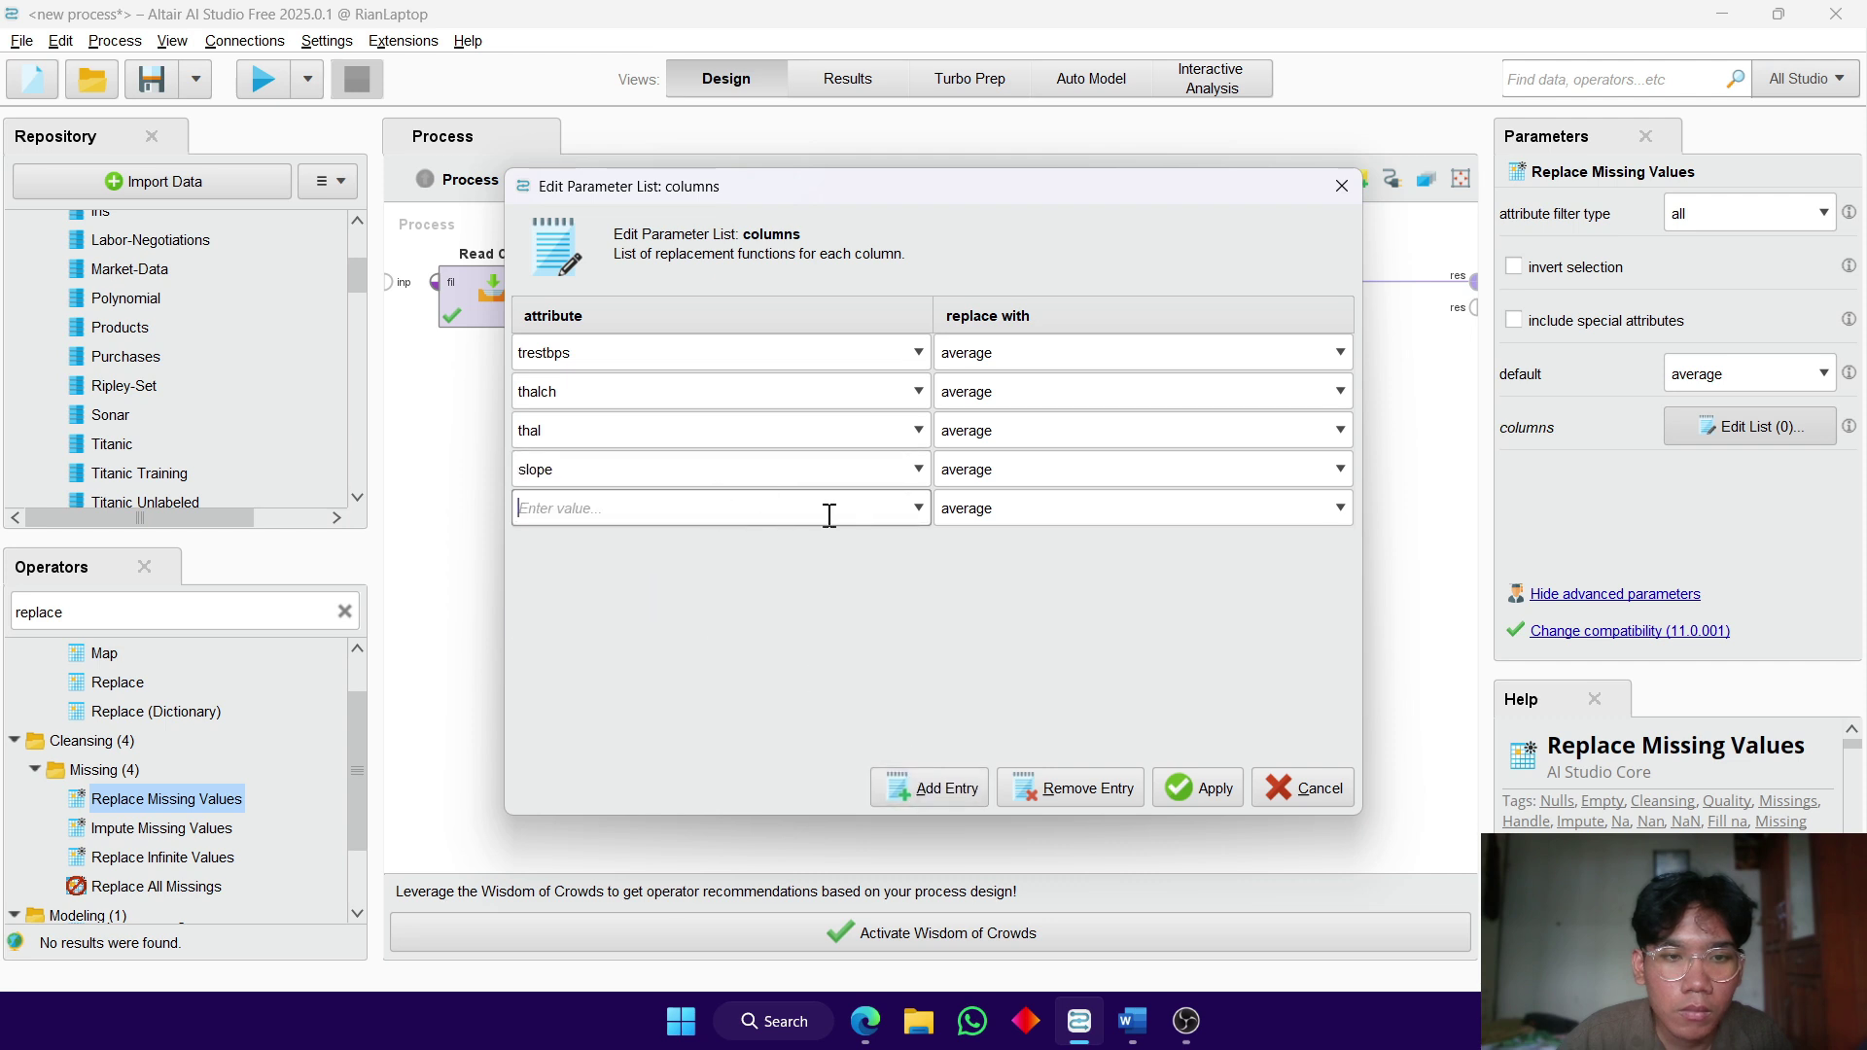
click(929, 516)
click(920, 508)
scroll(688, 588, down, 3)
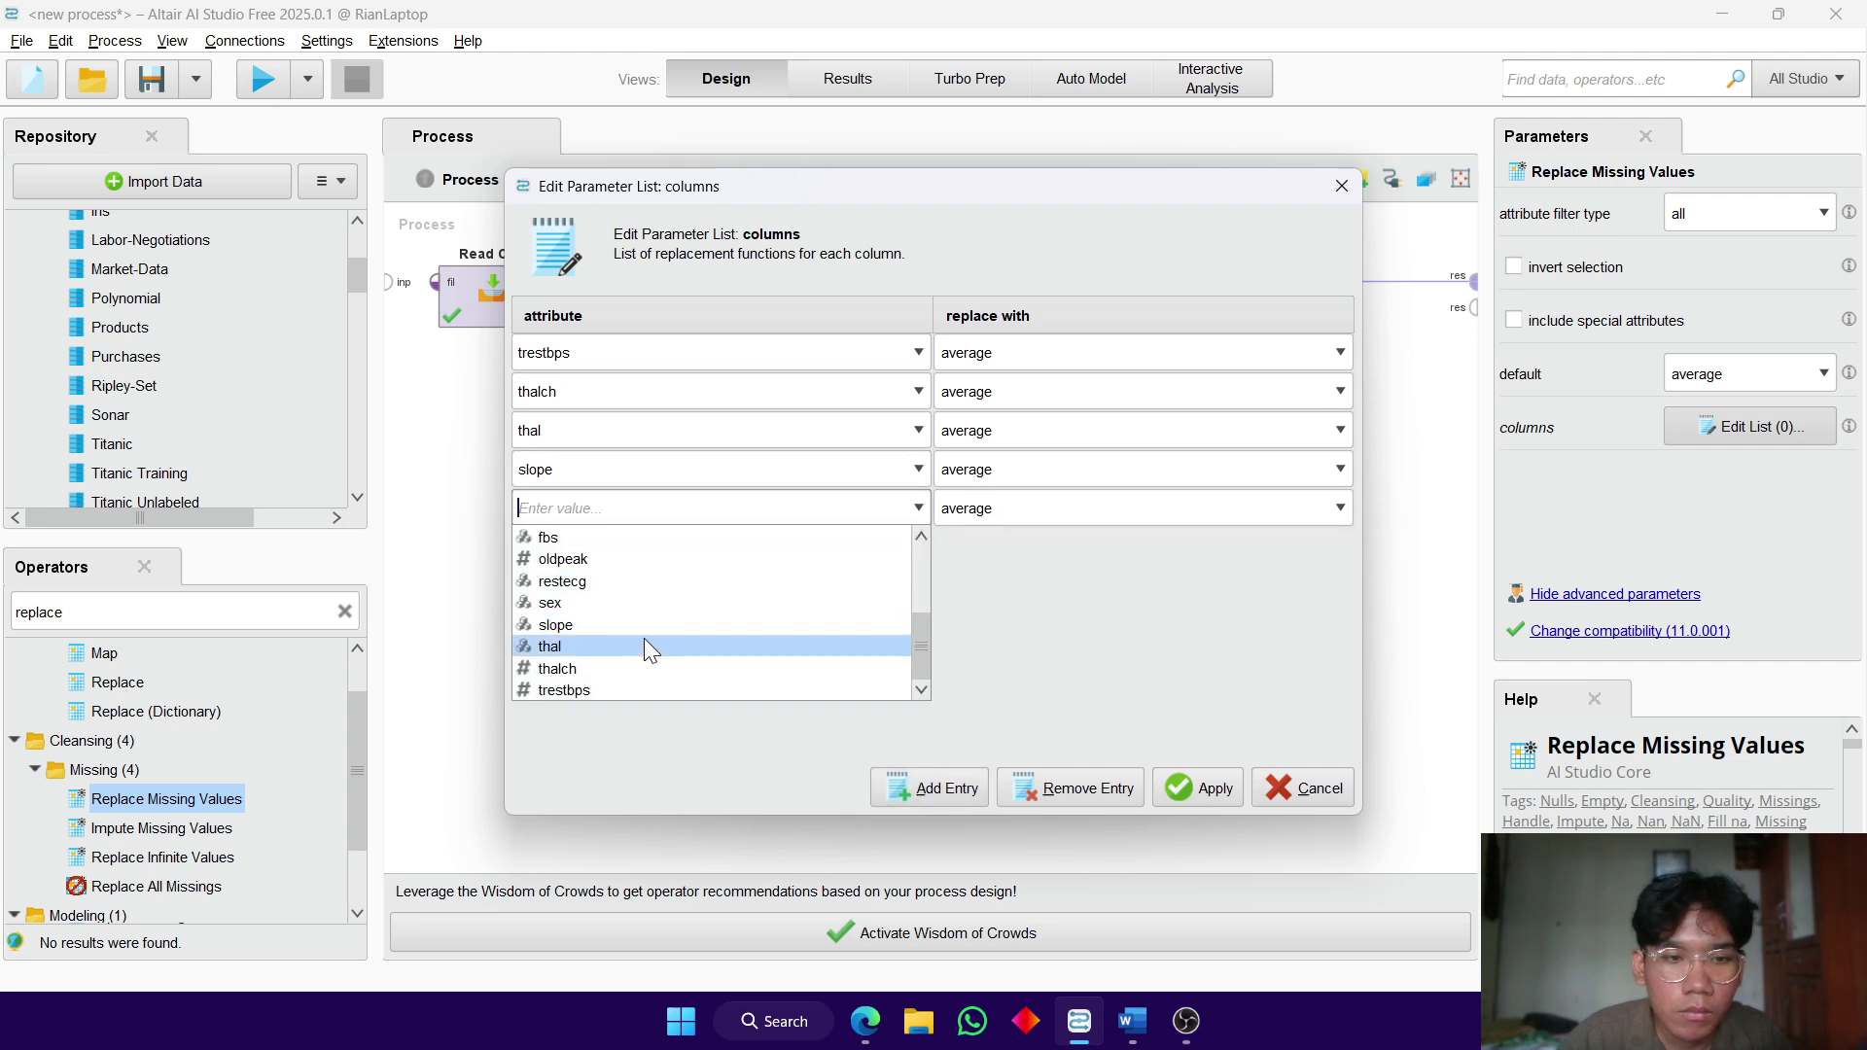
click(592, 581)
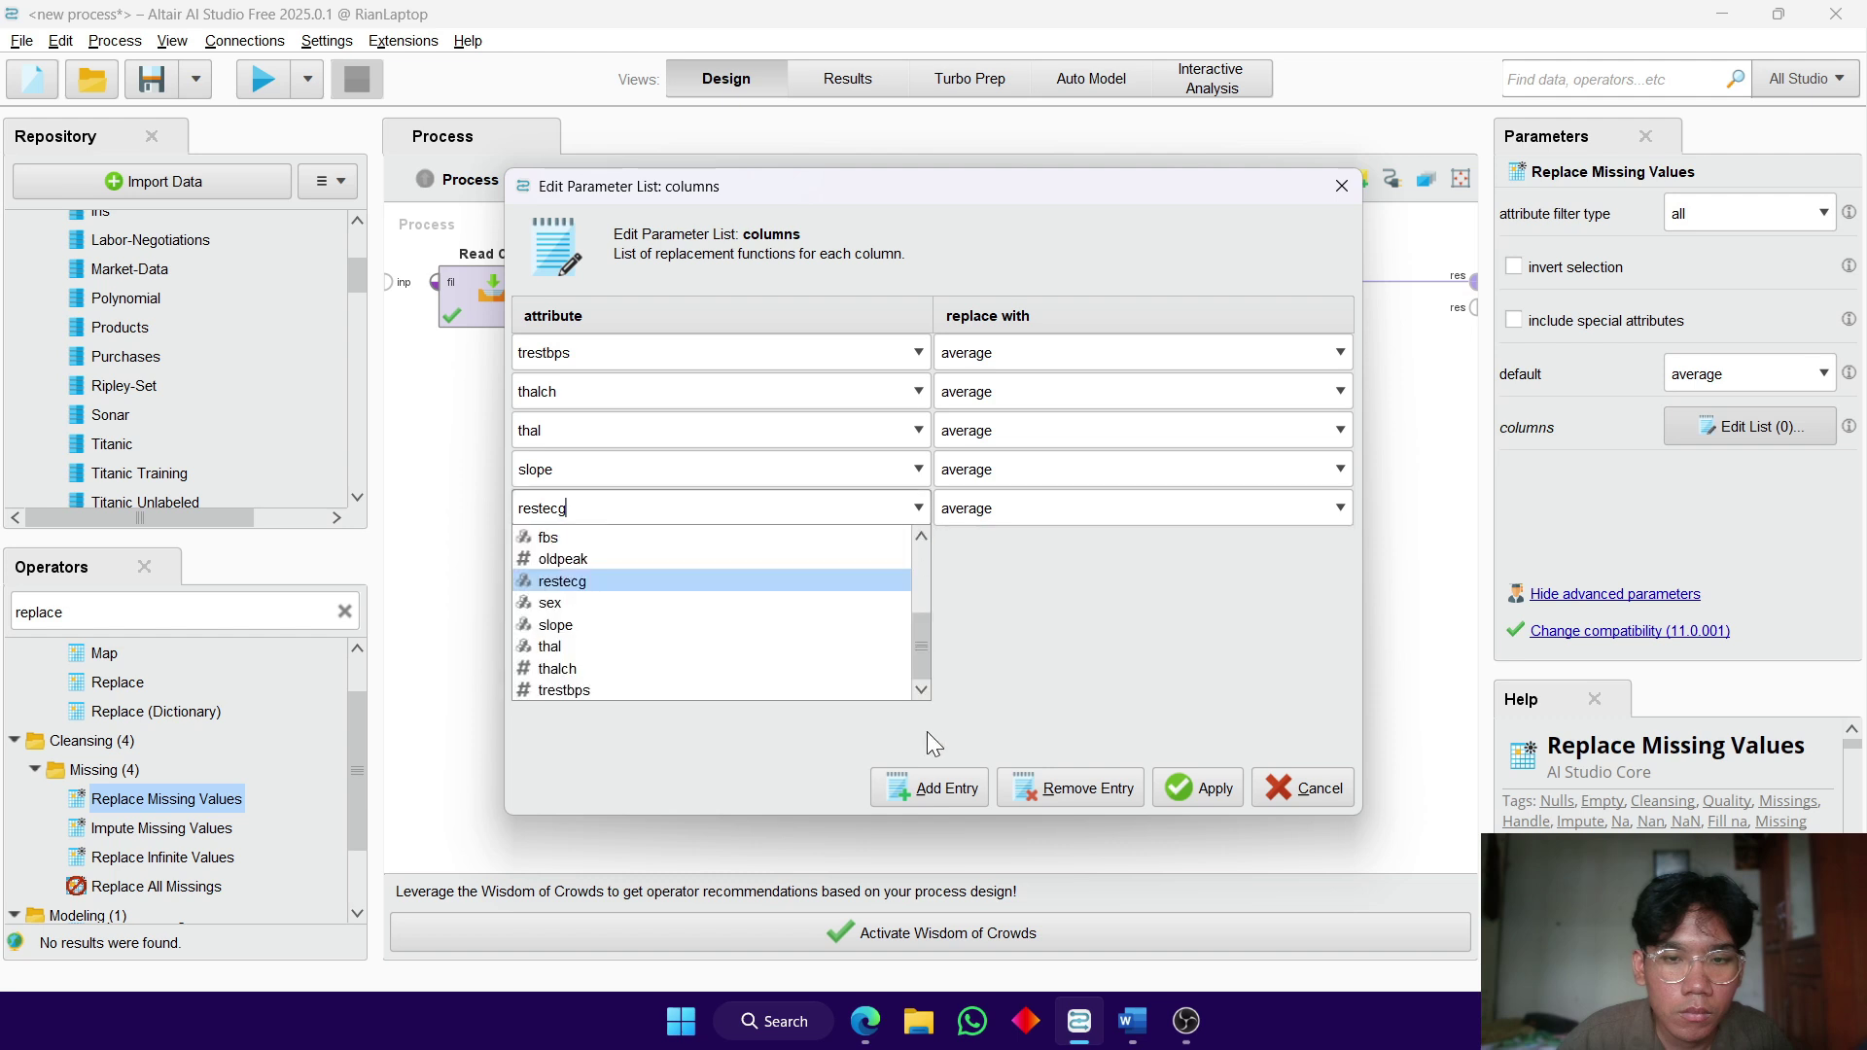
click(928, 788)
click(922, 544)
scroll(658, 651, down, 3)
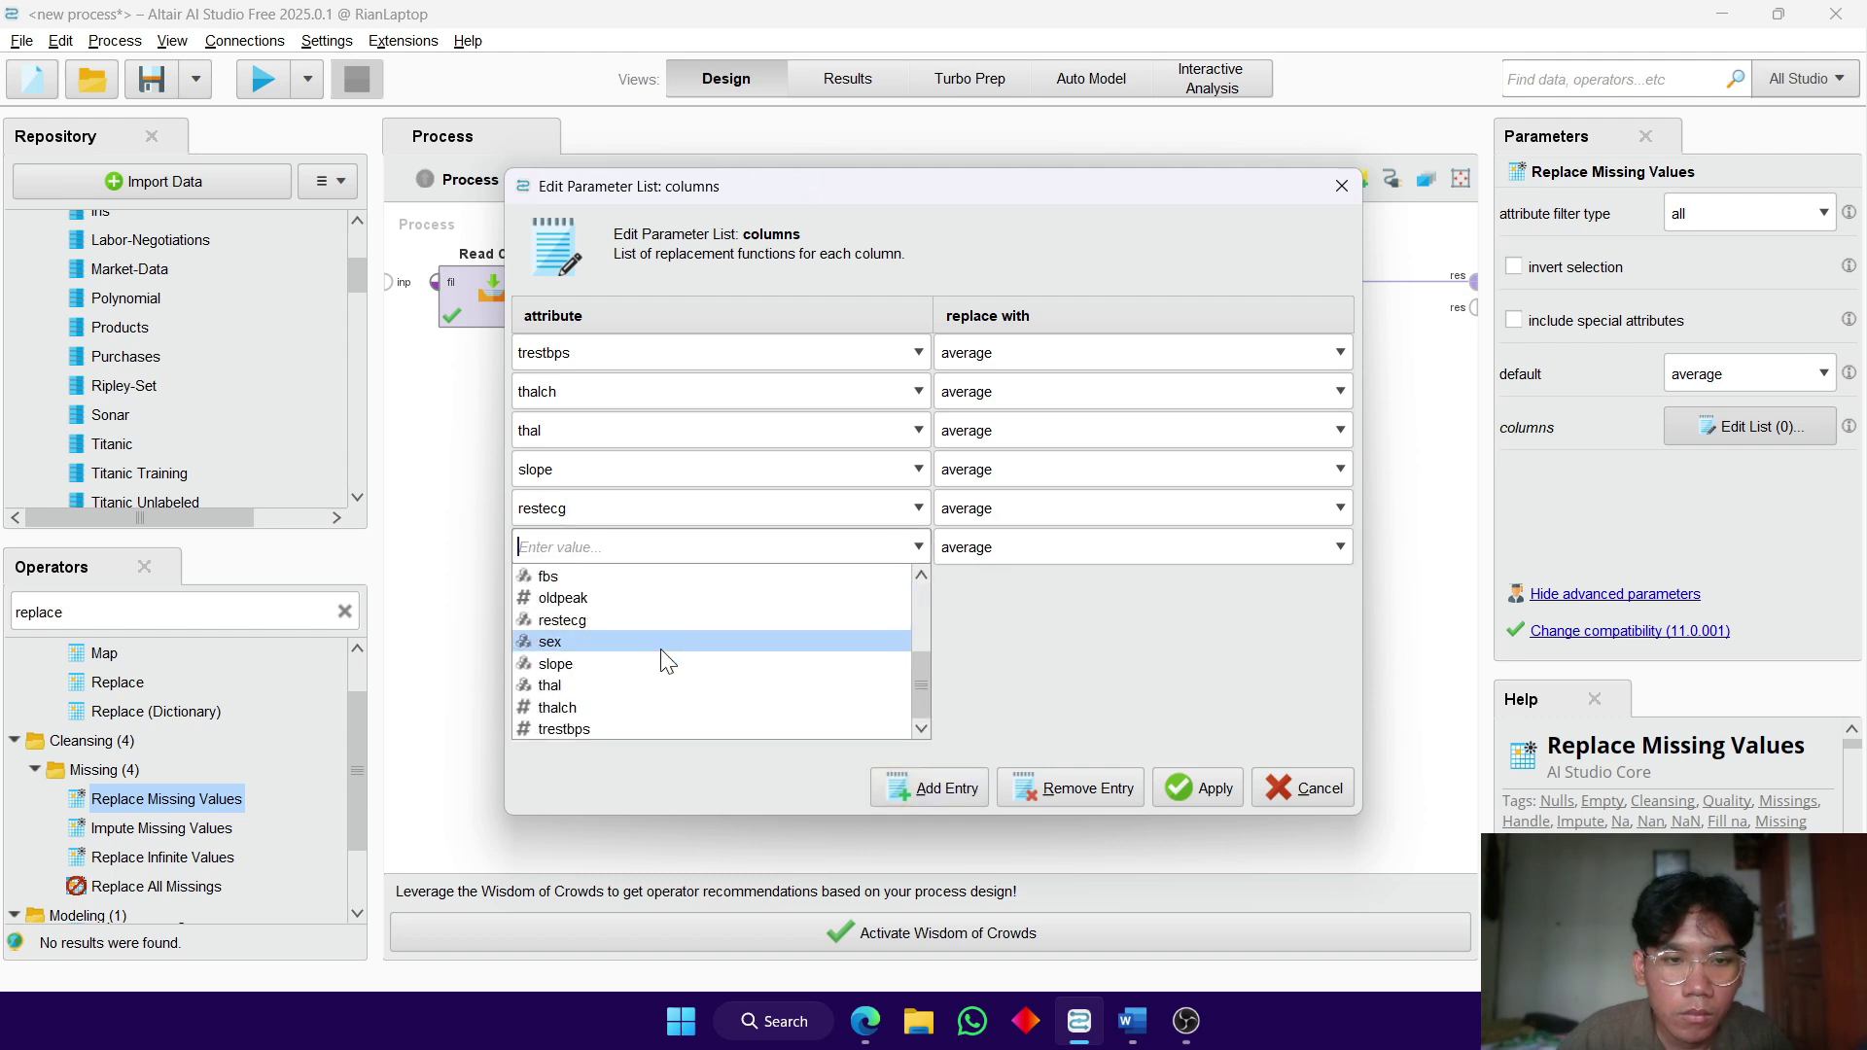
click(626, 599)
- Extend the columns list with entries that replace missing fbs and cp values with the average
click(924, 784)
click(918, 586)
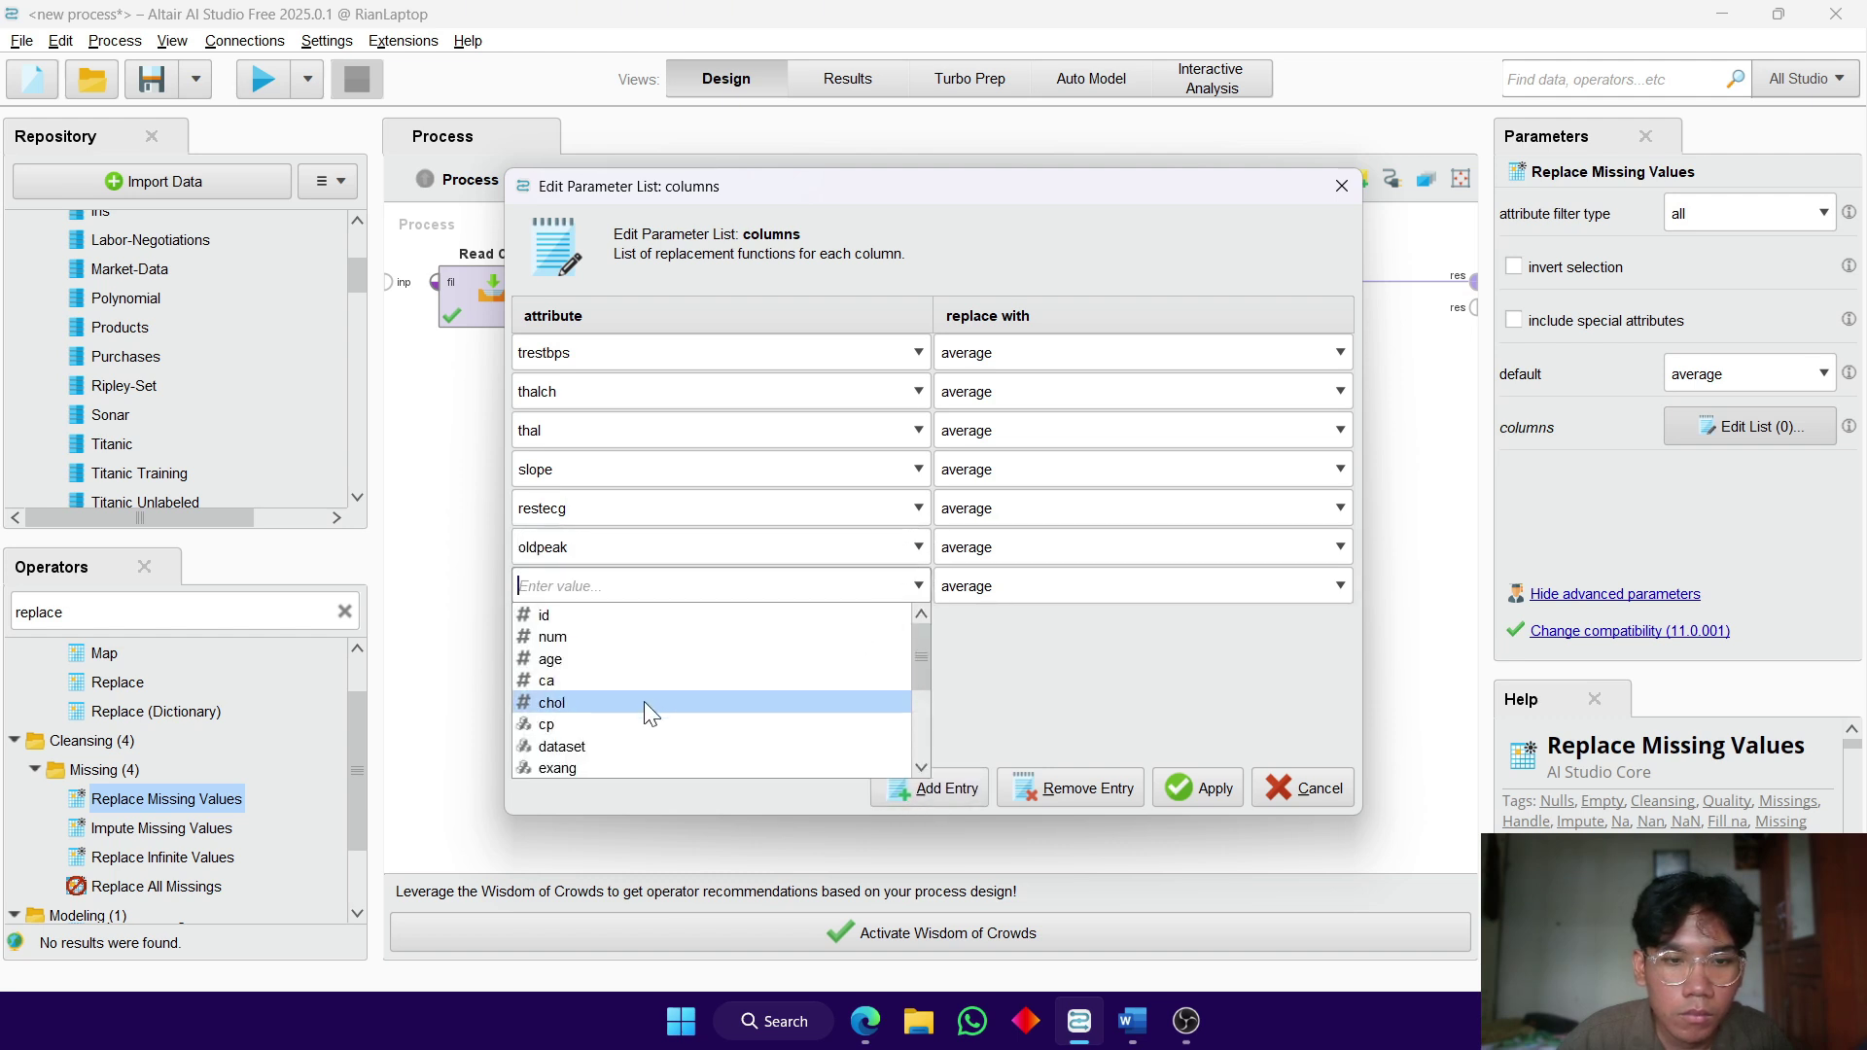
scroll(622, 715, down, 3)
click(583, 723)
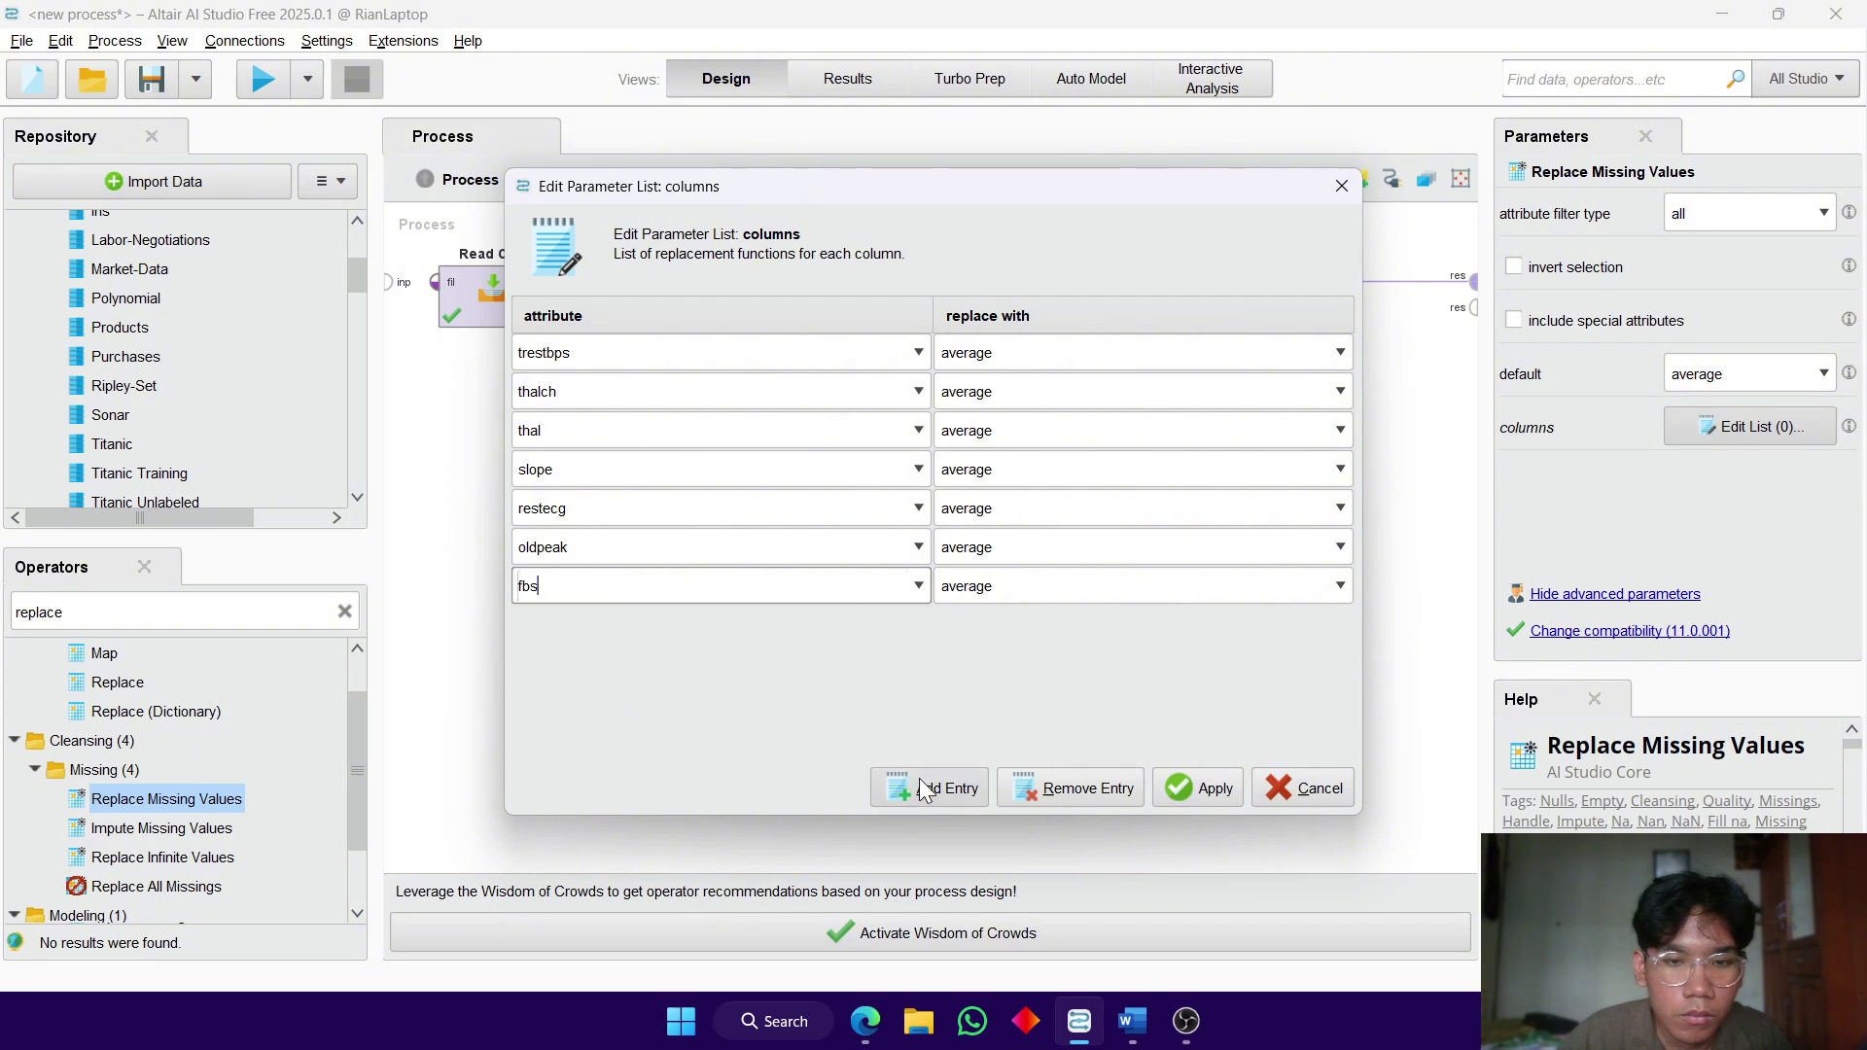
click(923, 783)
click(918, 624)
scroll(739, 710, down, 8)
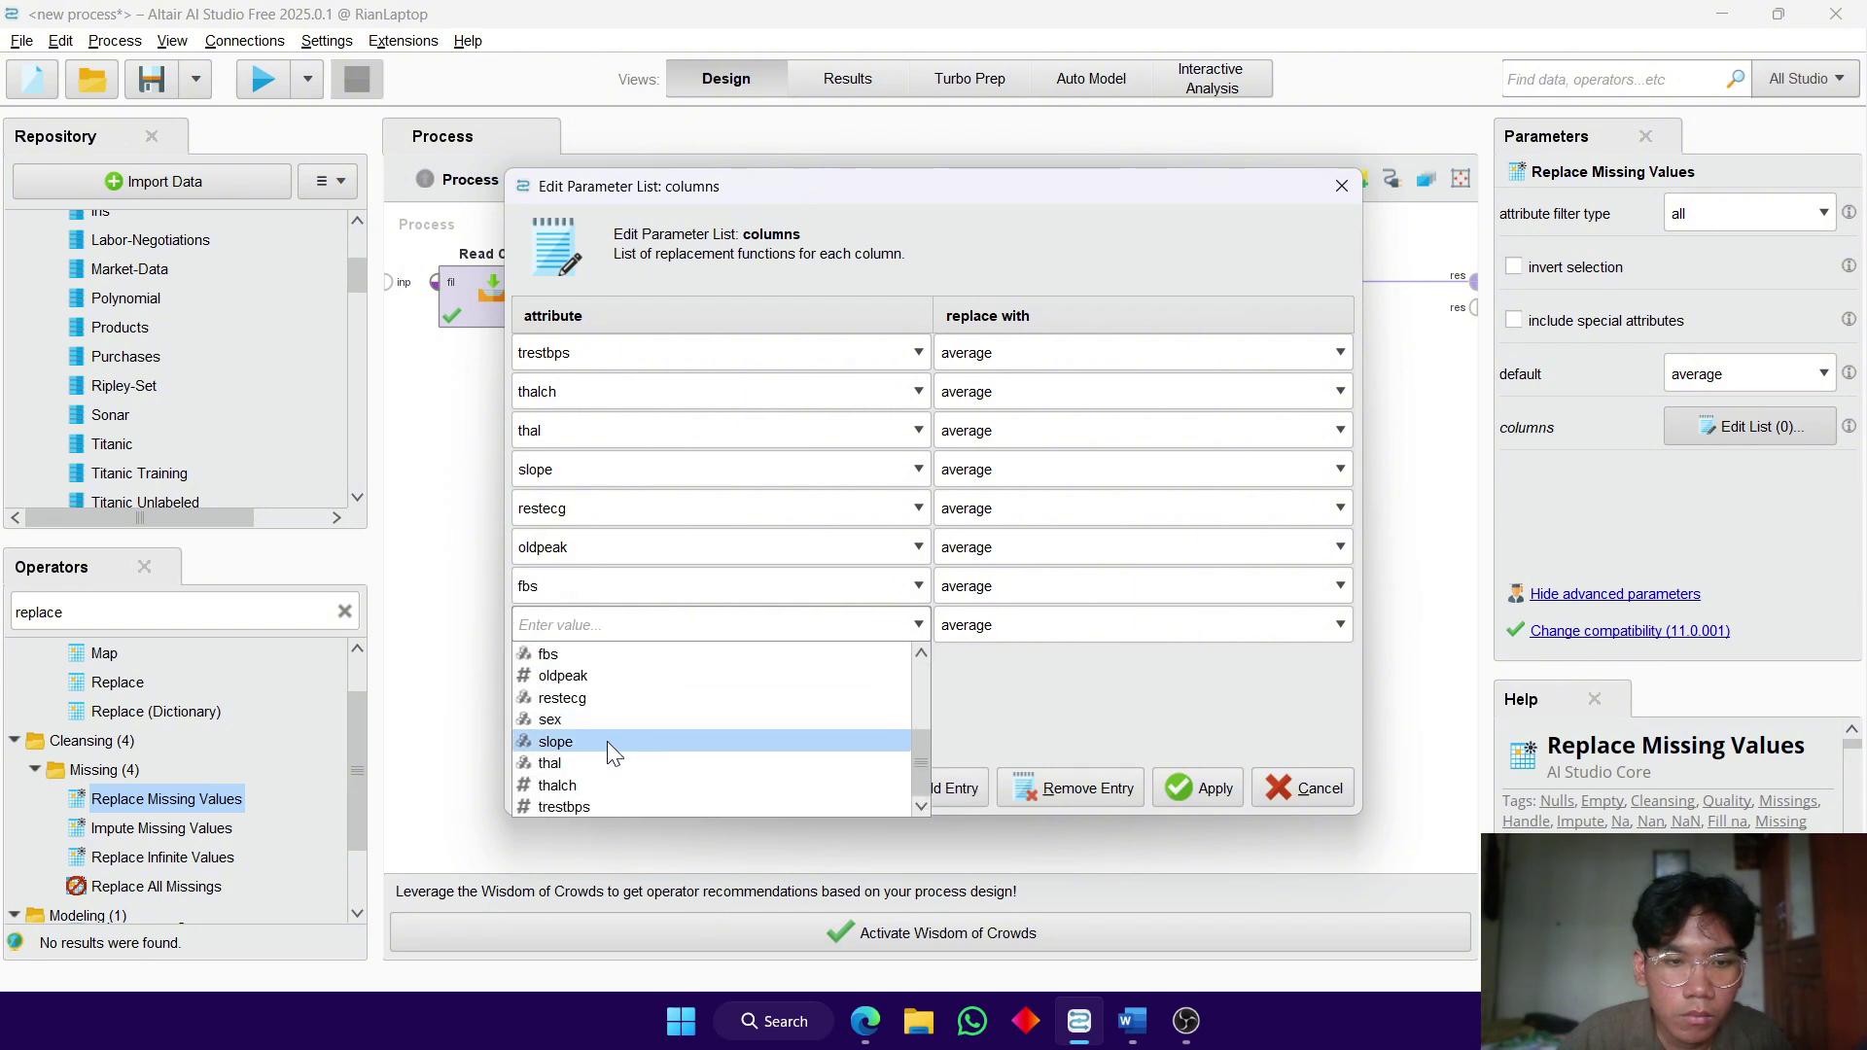
scroll(584, 715, up, 3)
scroll(574, 724, up, 3)
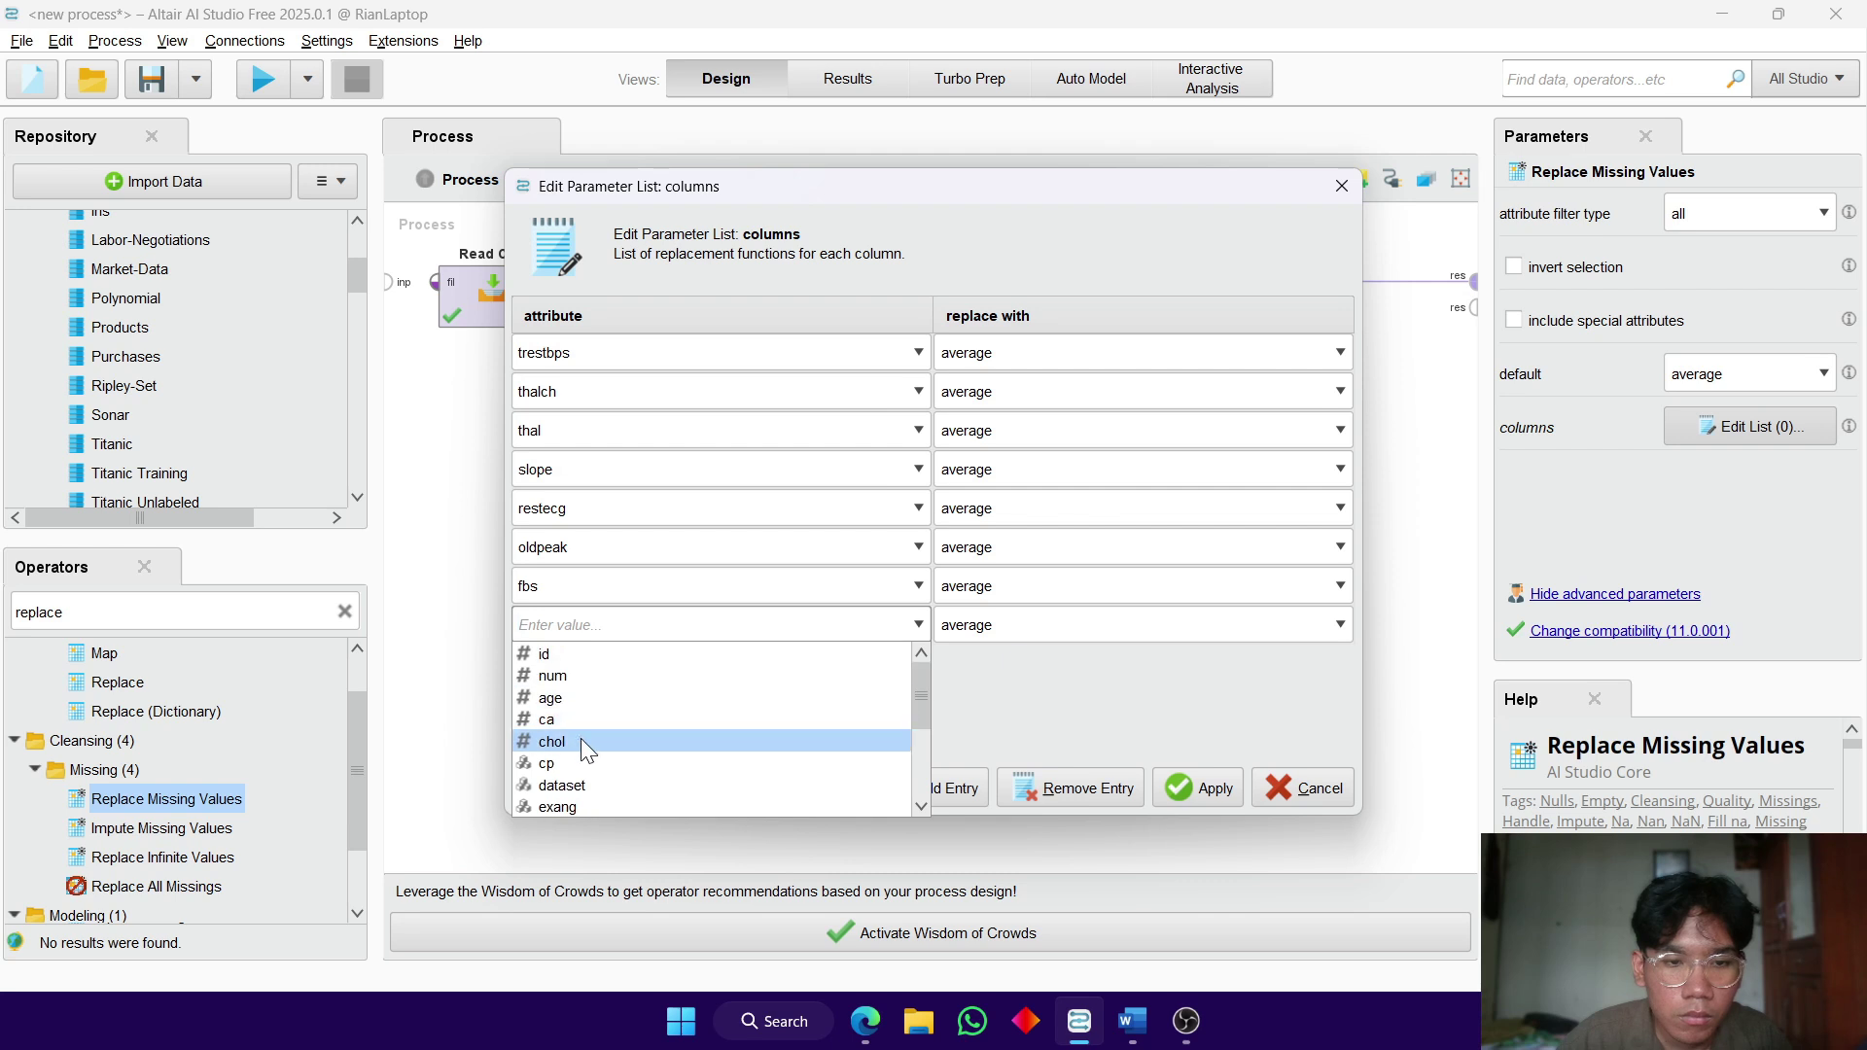
click(581, 761)
- Add the last two entries to the columns list, chol and ca, replaced with the average
click(918, 788)
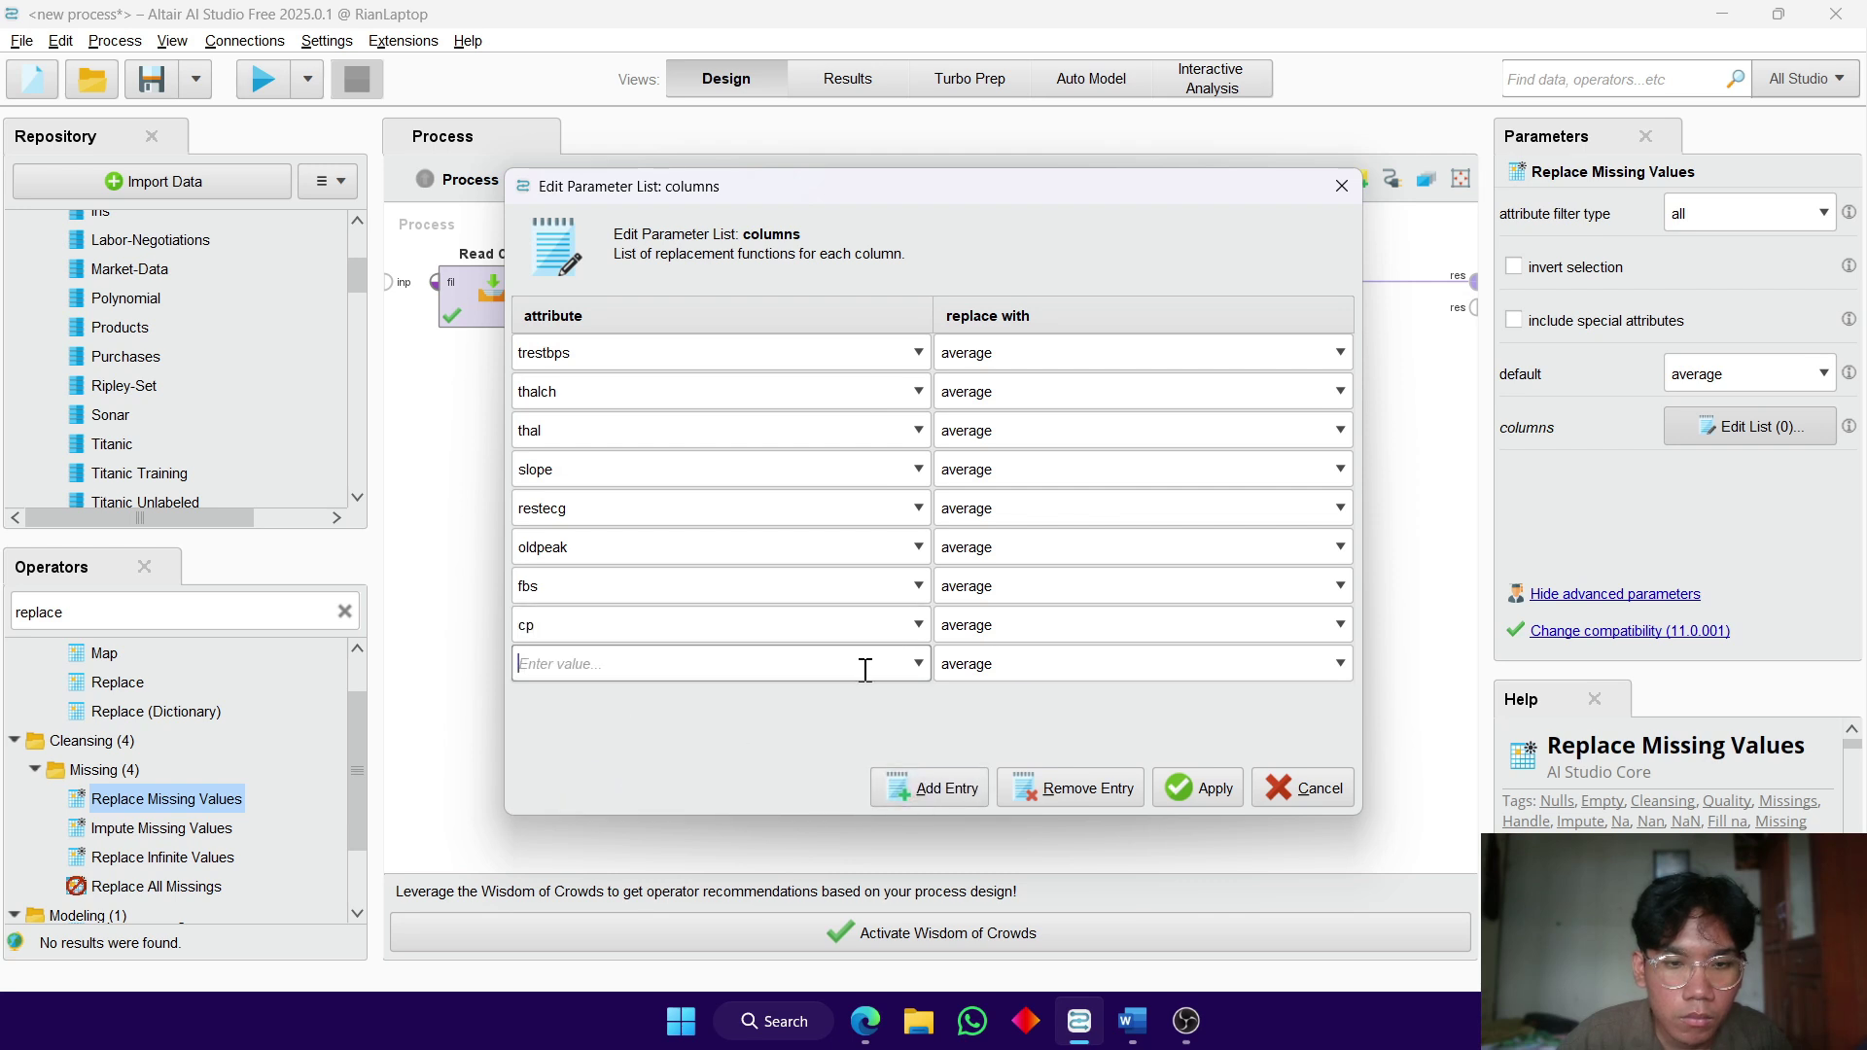
click(917, 666)
click(621, 772)
click(928, 789)
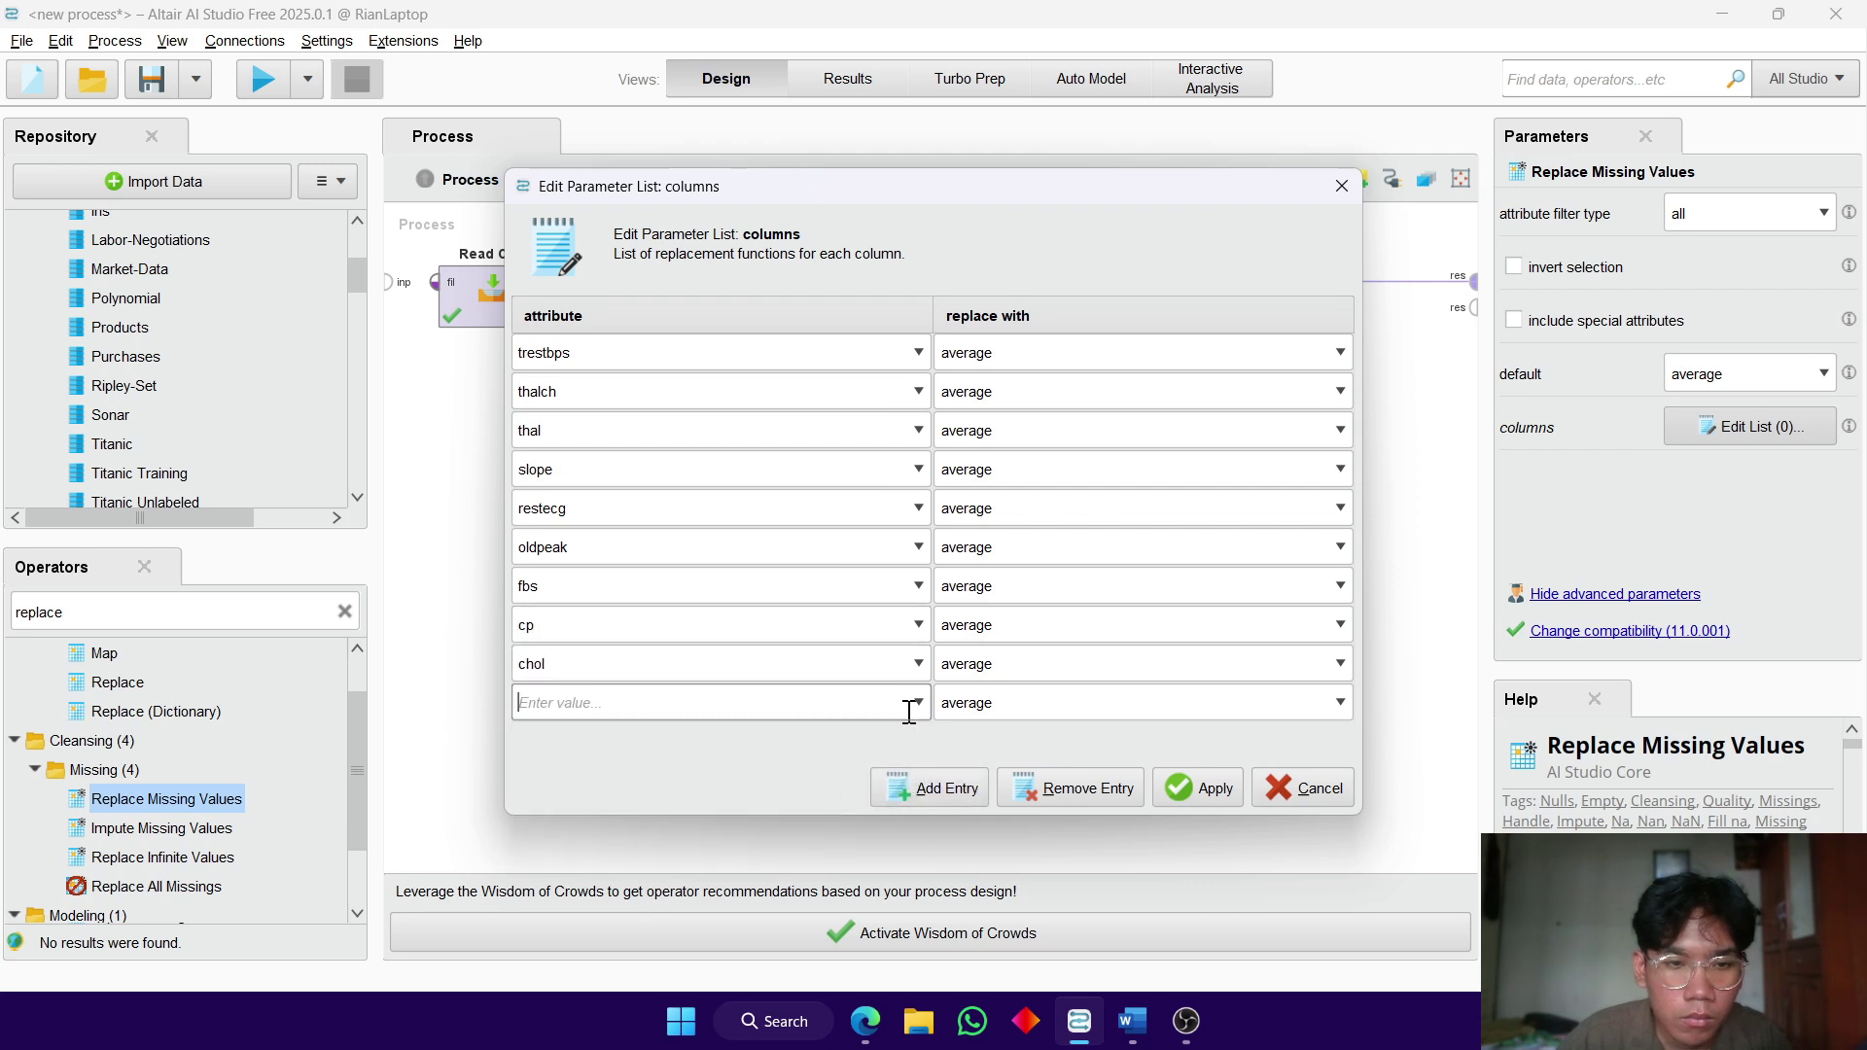
click(919, 702)
click(620, 798)
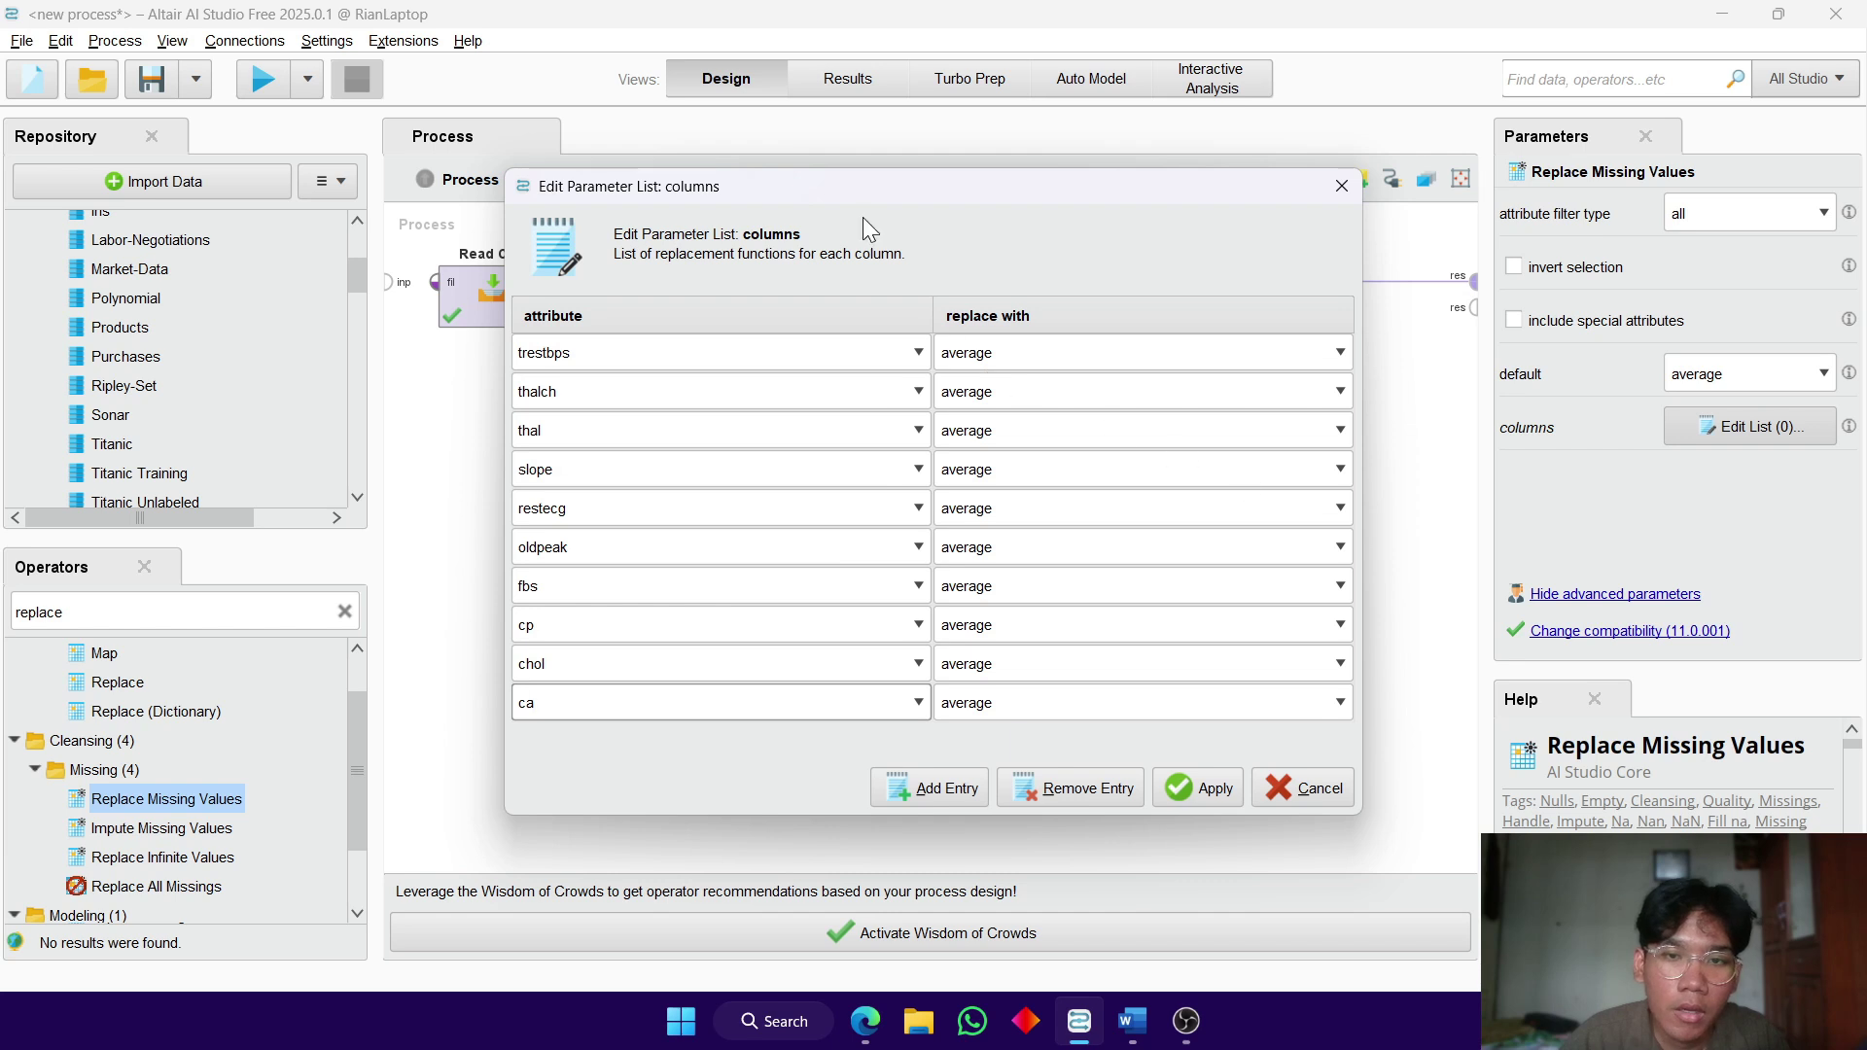
- Check the replacement options for trestbps, keep average, and apply the columns list
click(1340, 352)
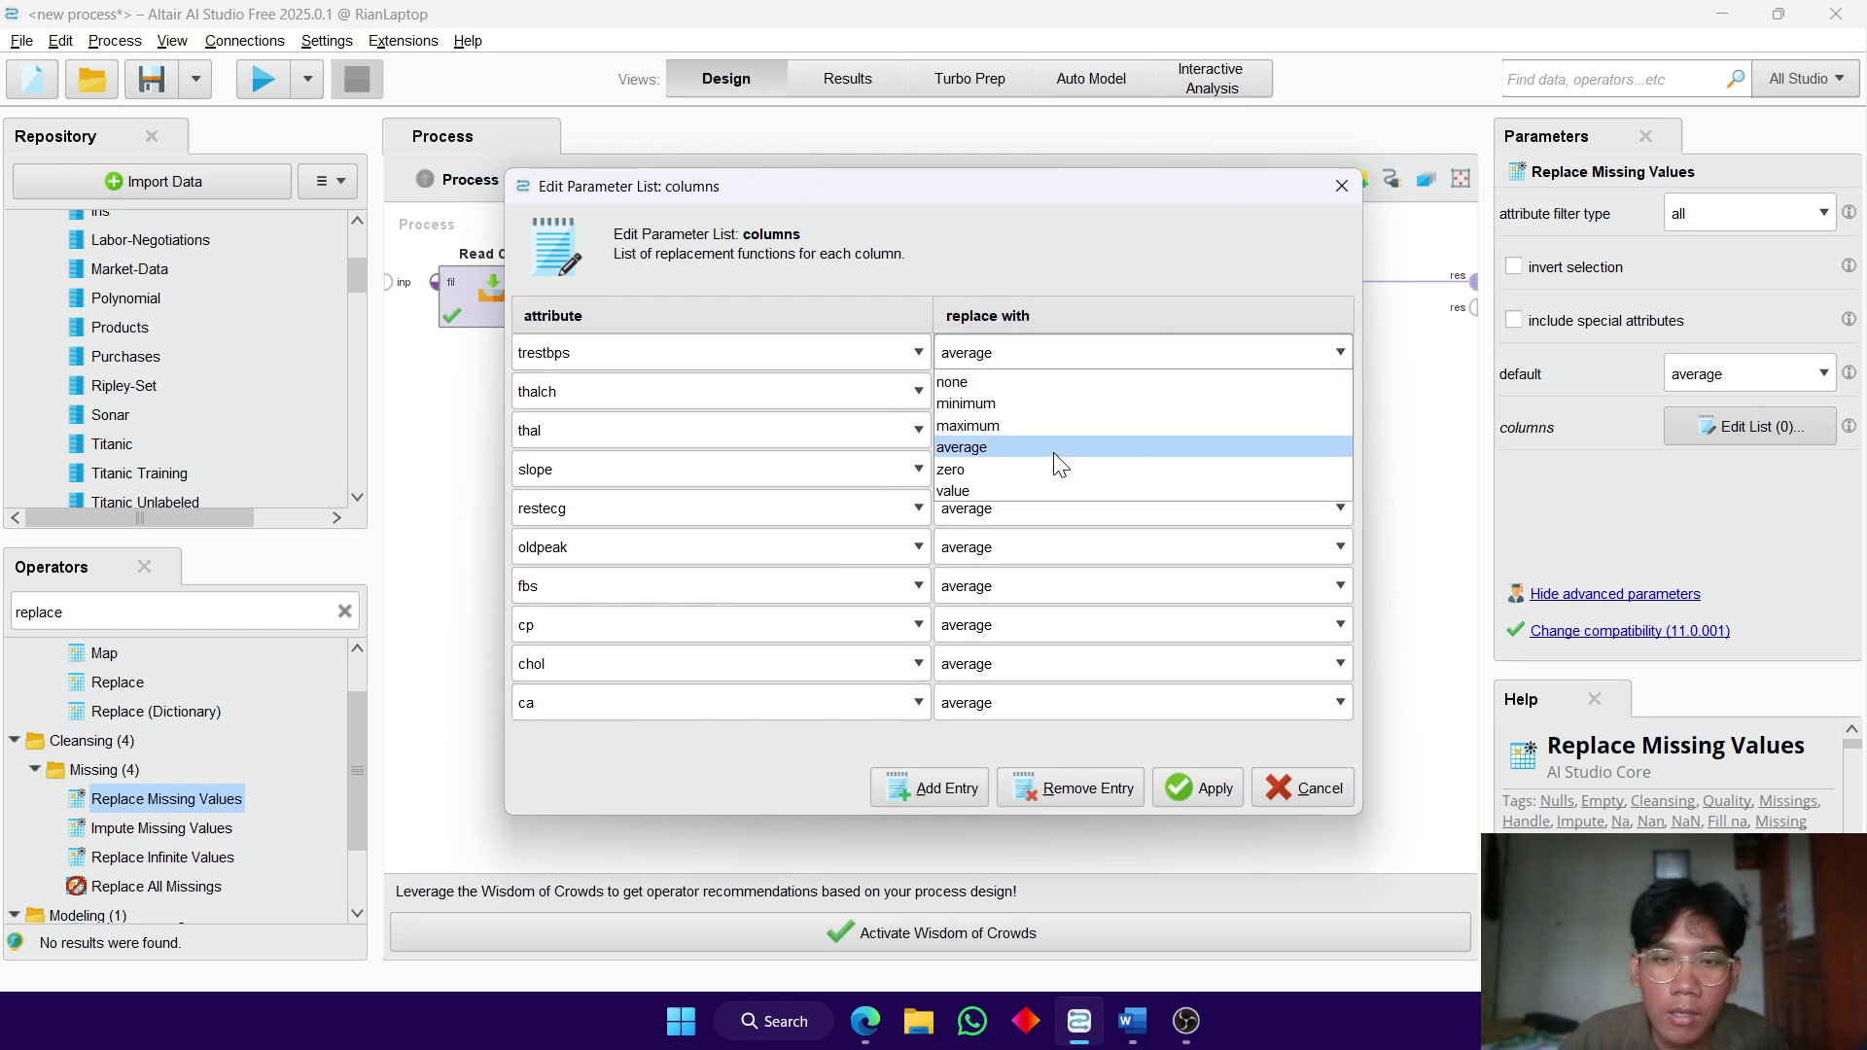
click(1333, 352)
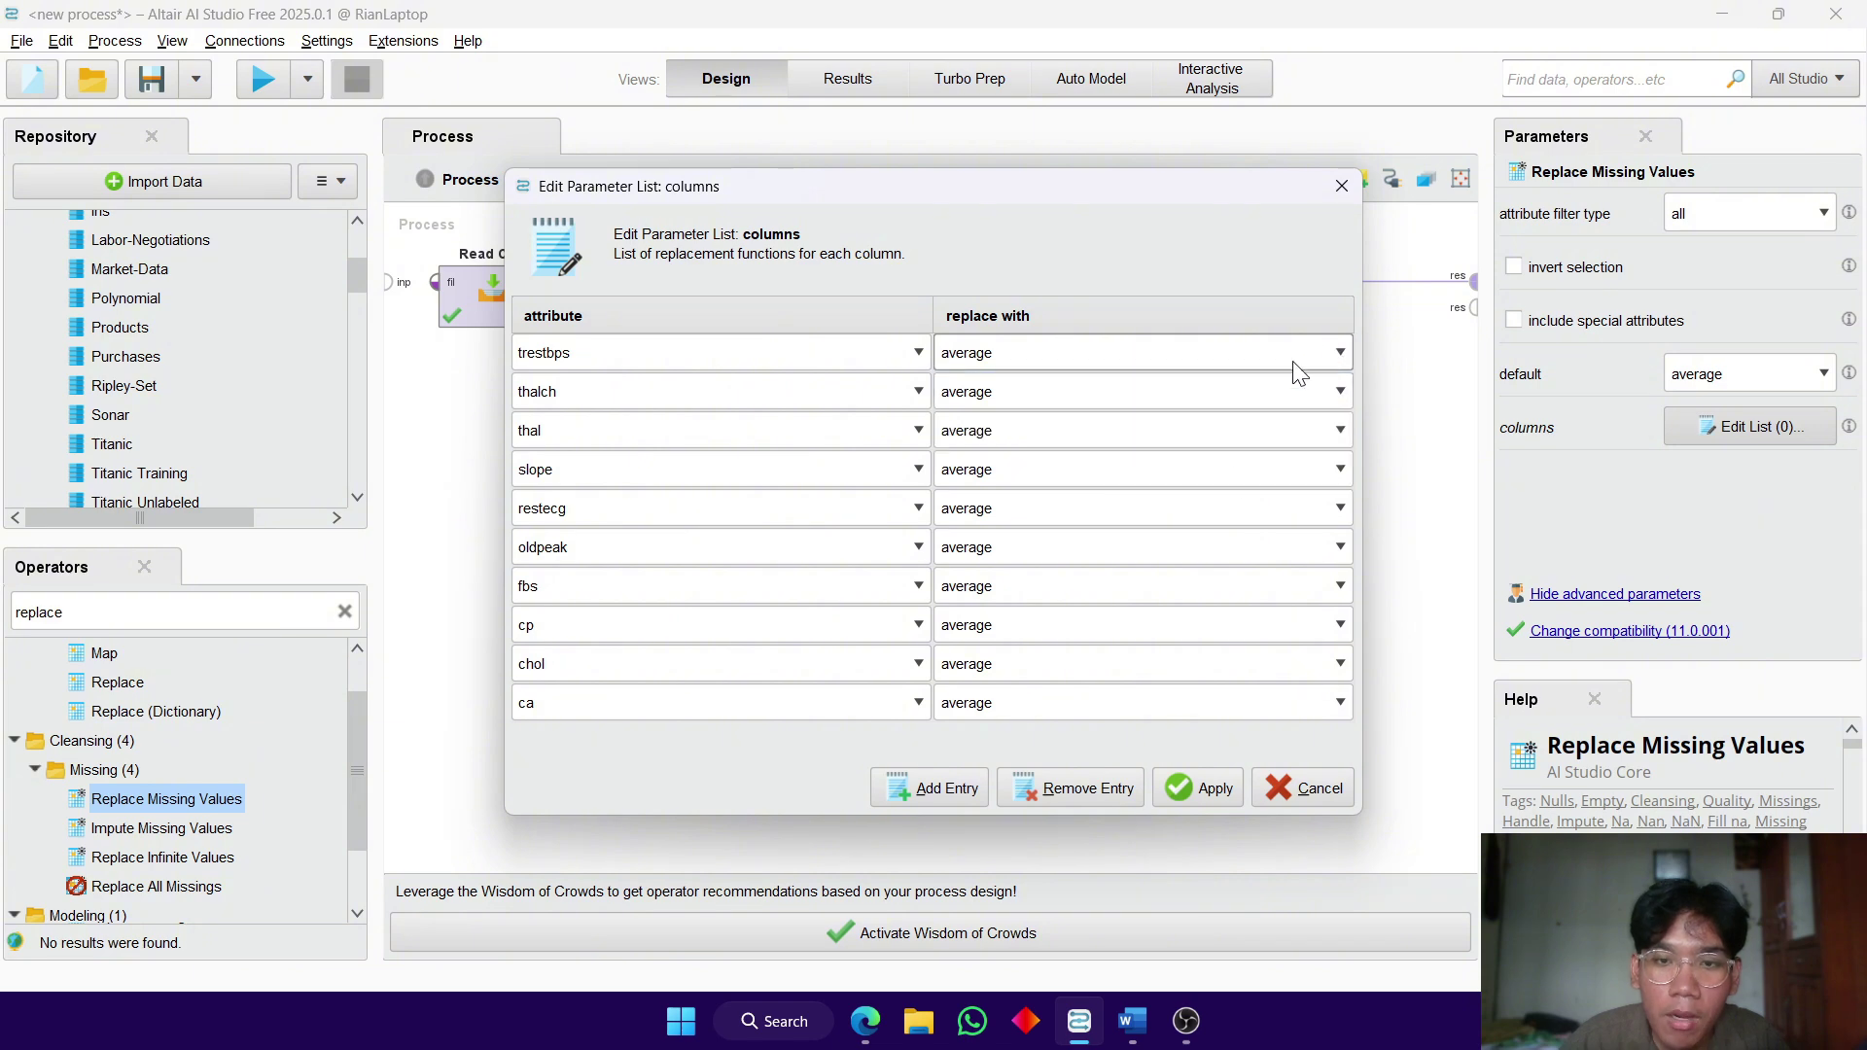
click(1202, 789)
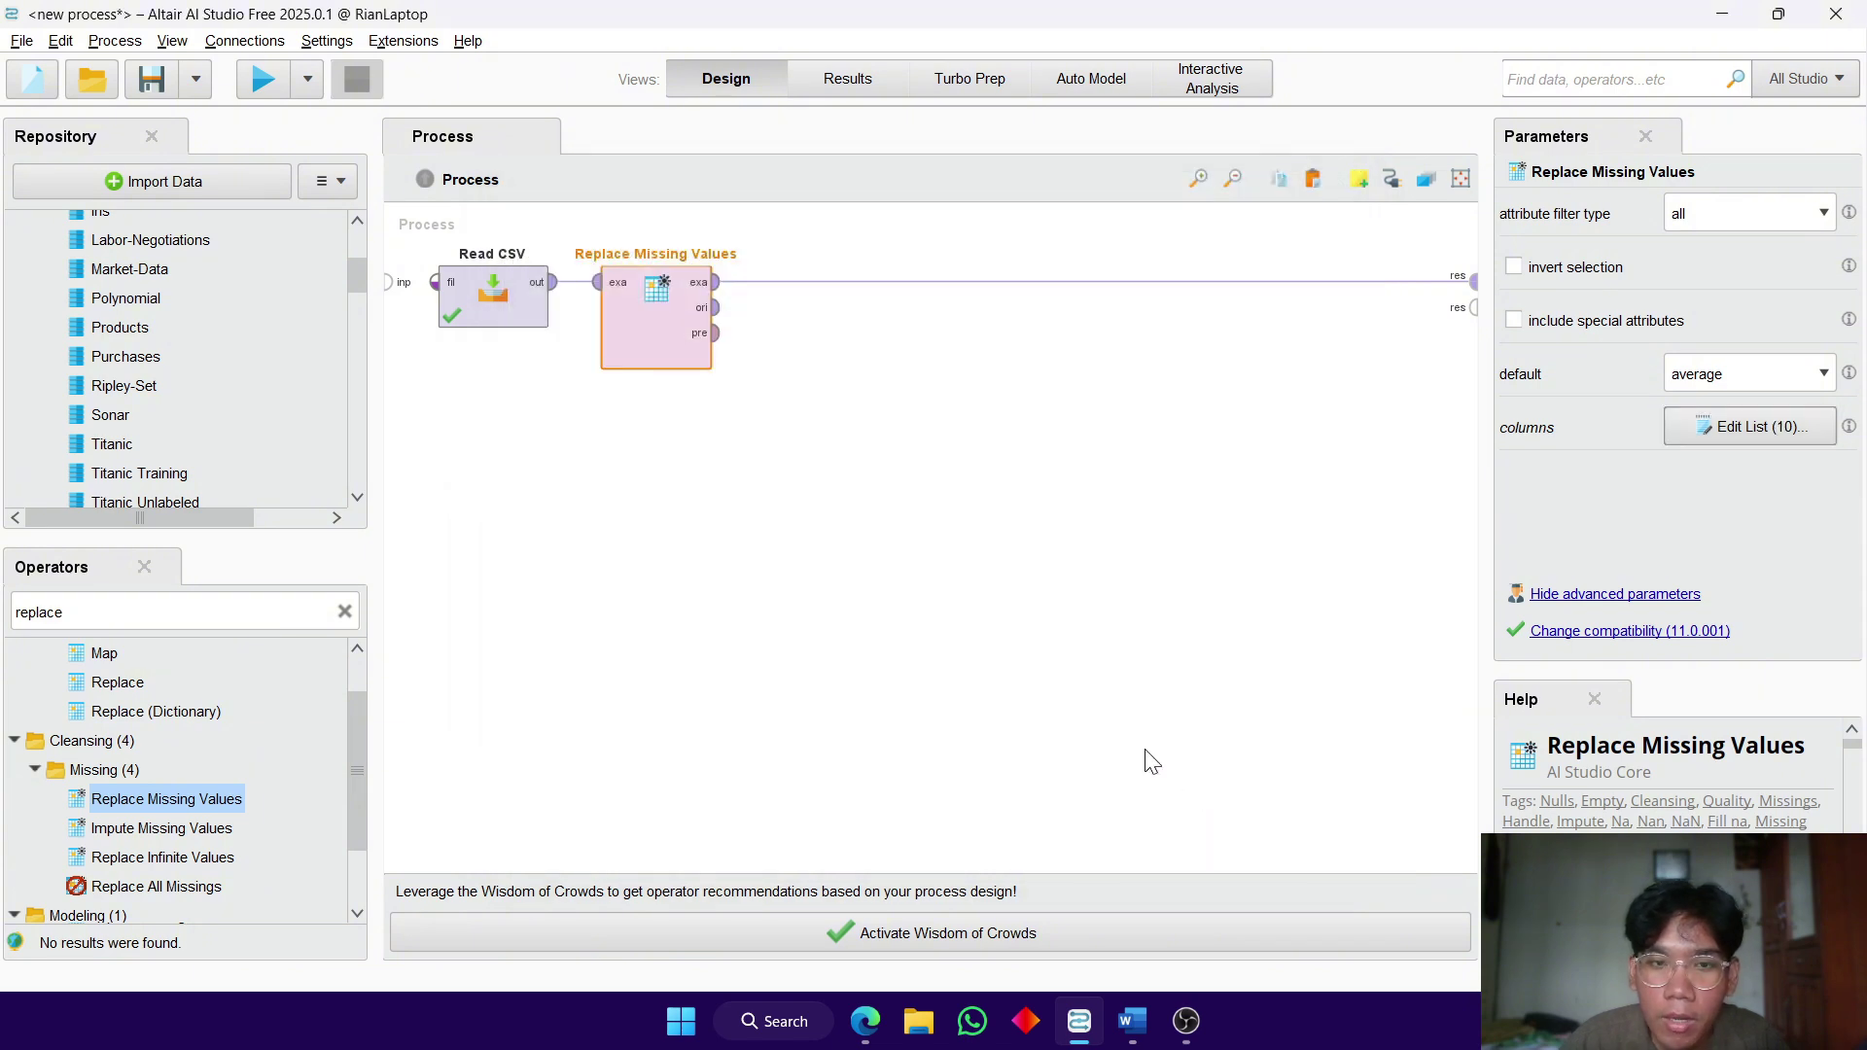
- Run the process and look through all columns and rows of the resulting data for remaining missing values
key(F11)
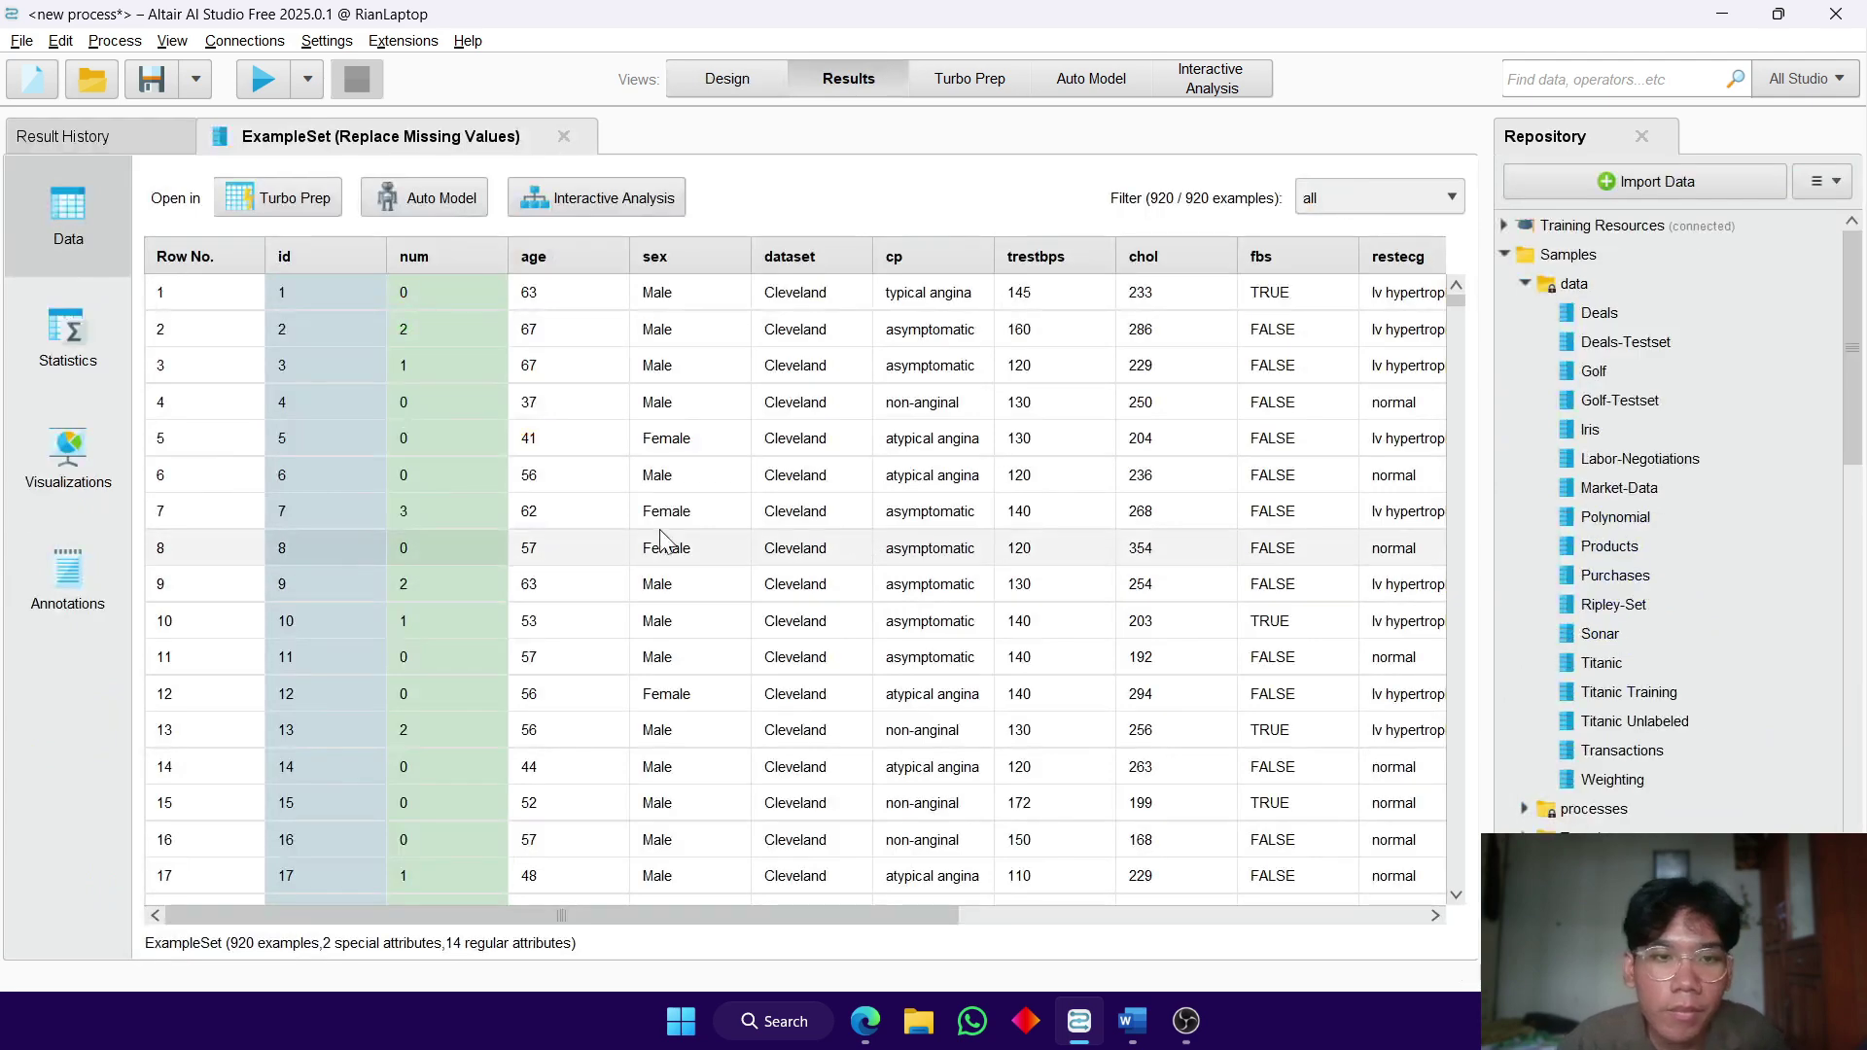
drag(773, 914, 1264, 904)
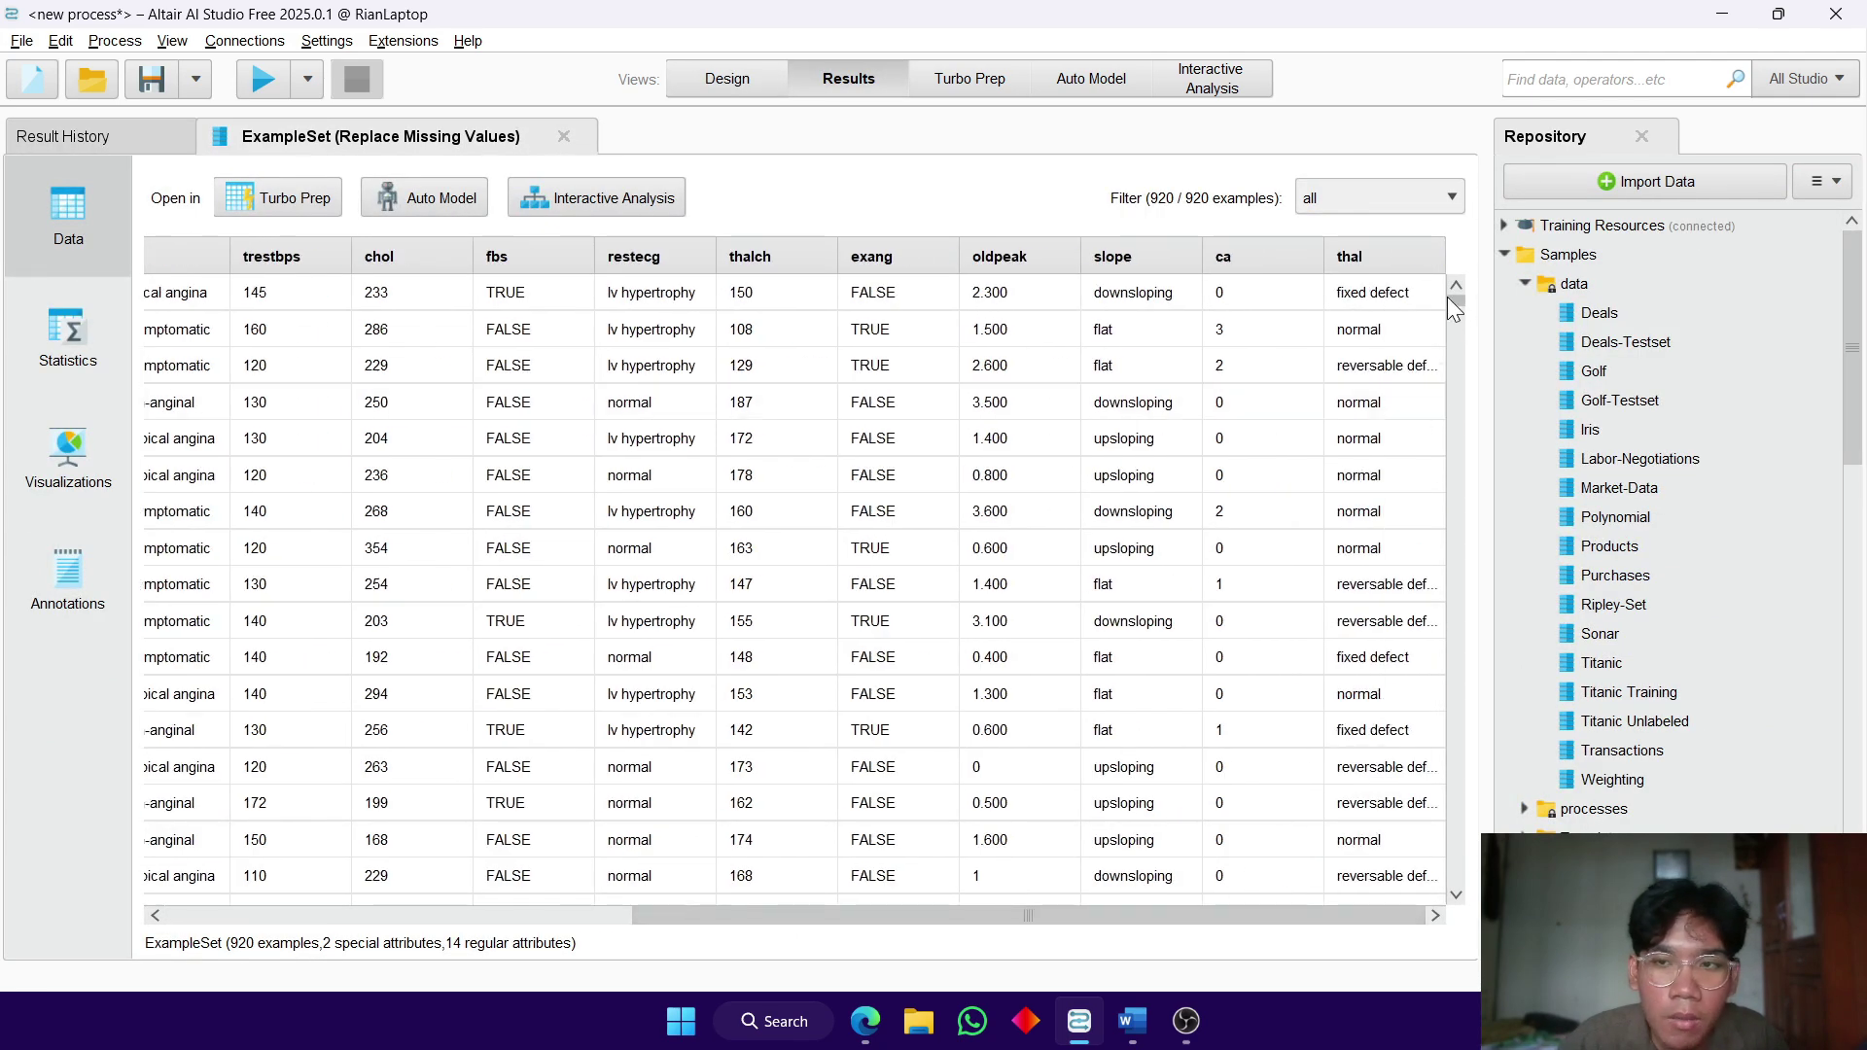
drag(1451, 298, 1343, 856)
scroll(1345, 838, up, 20)
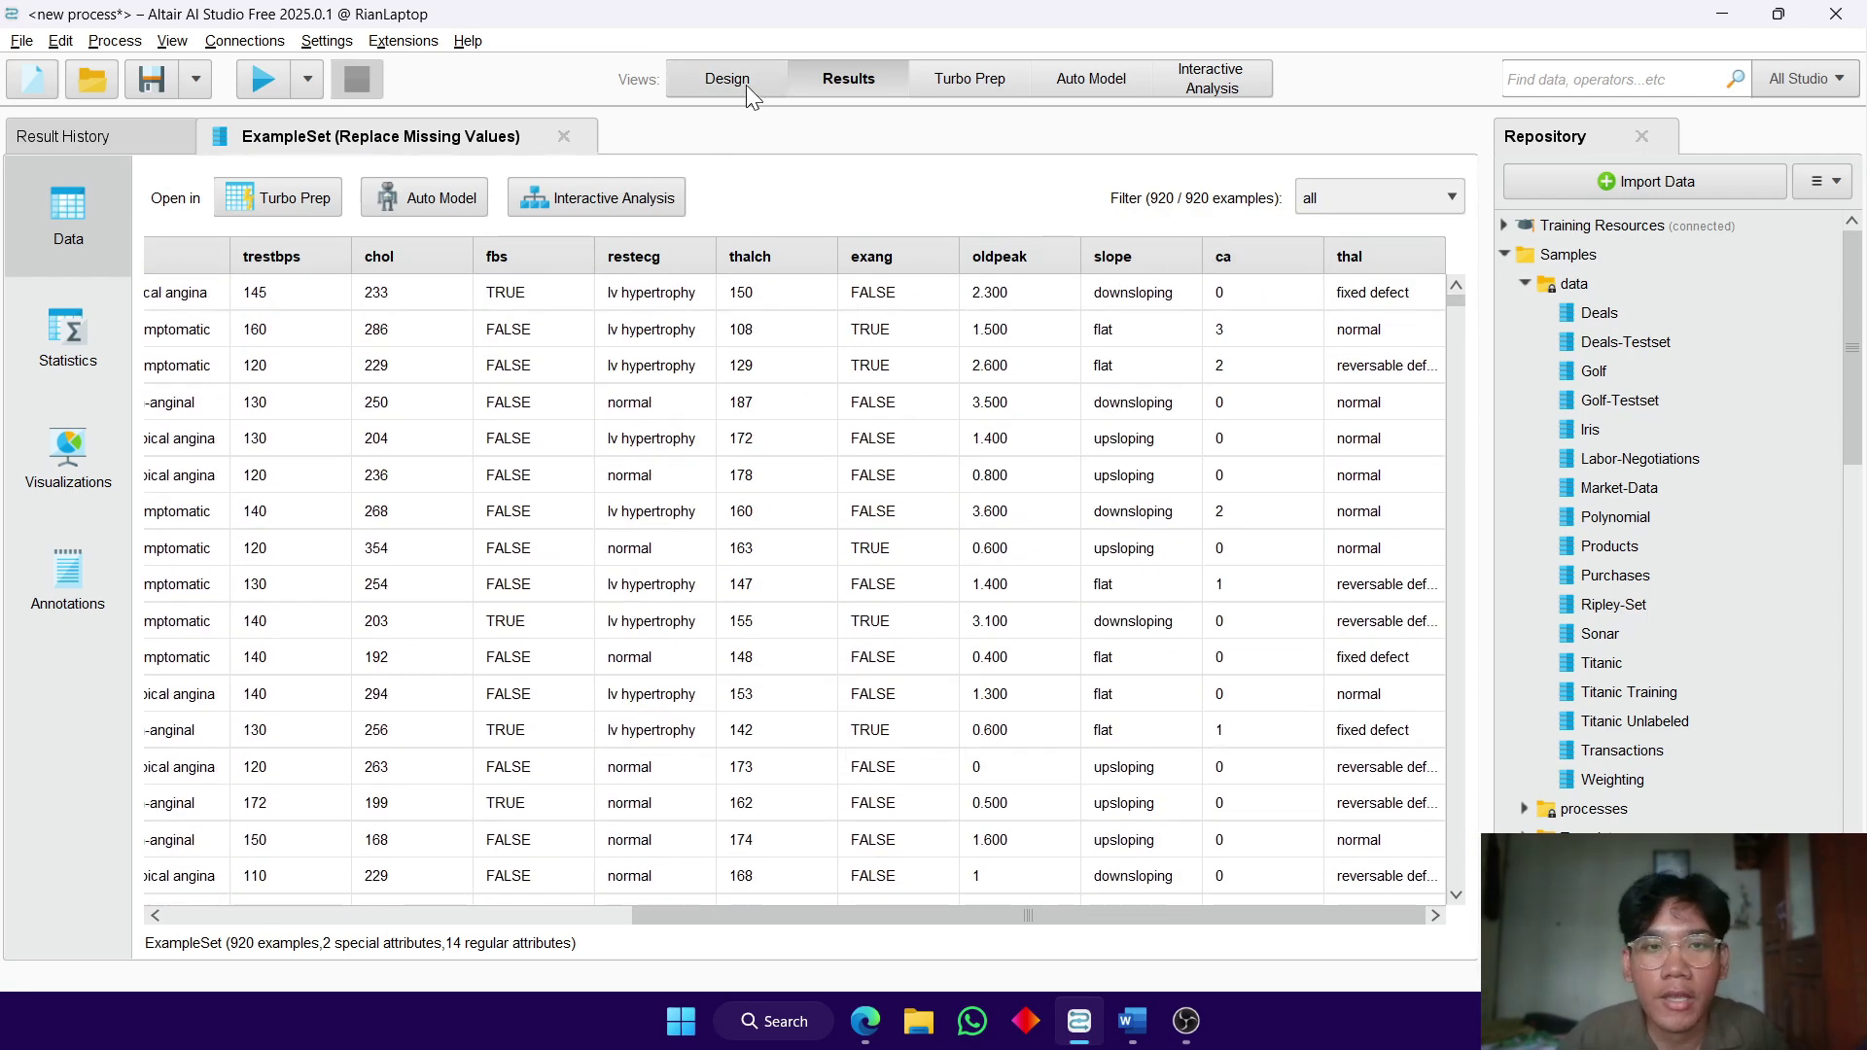
- Return to the process design, search the operators for "split data" and add Split Data to the process
click(745, 83)
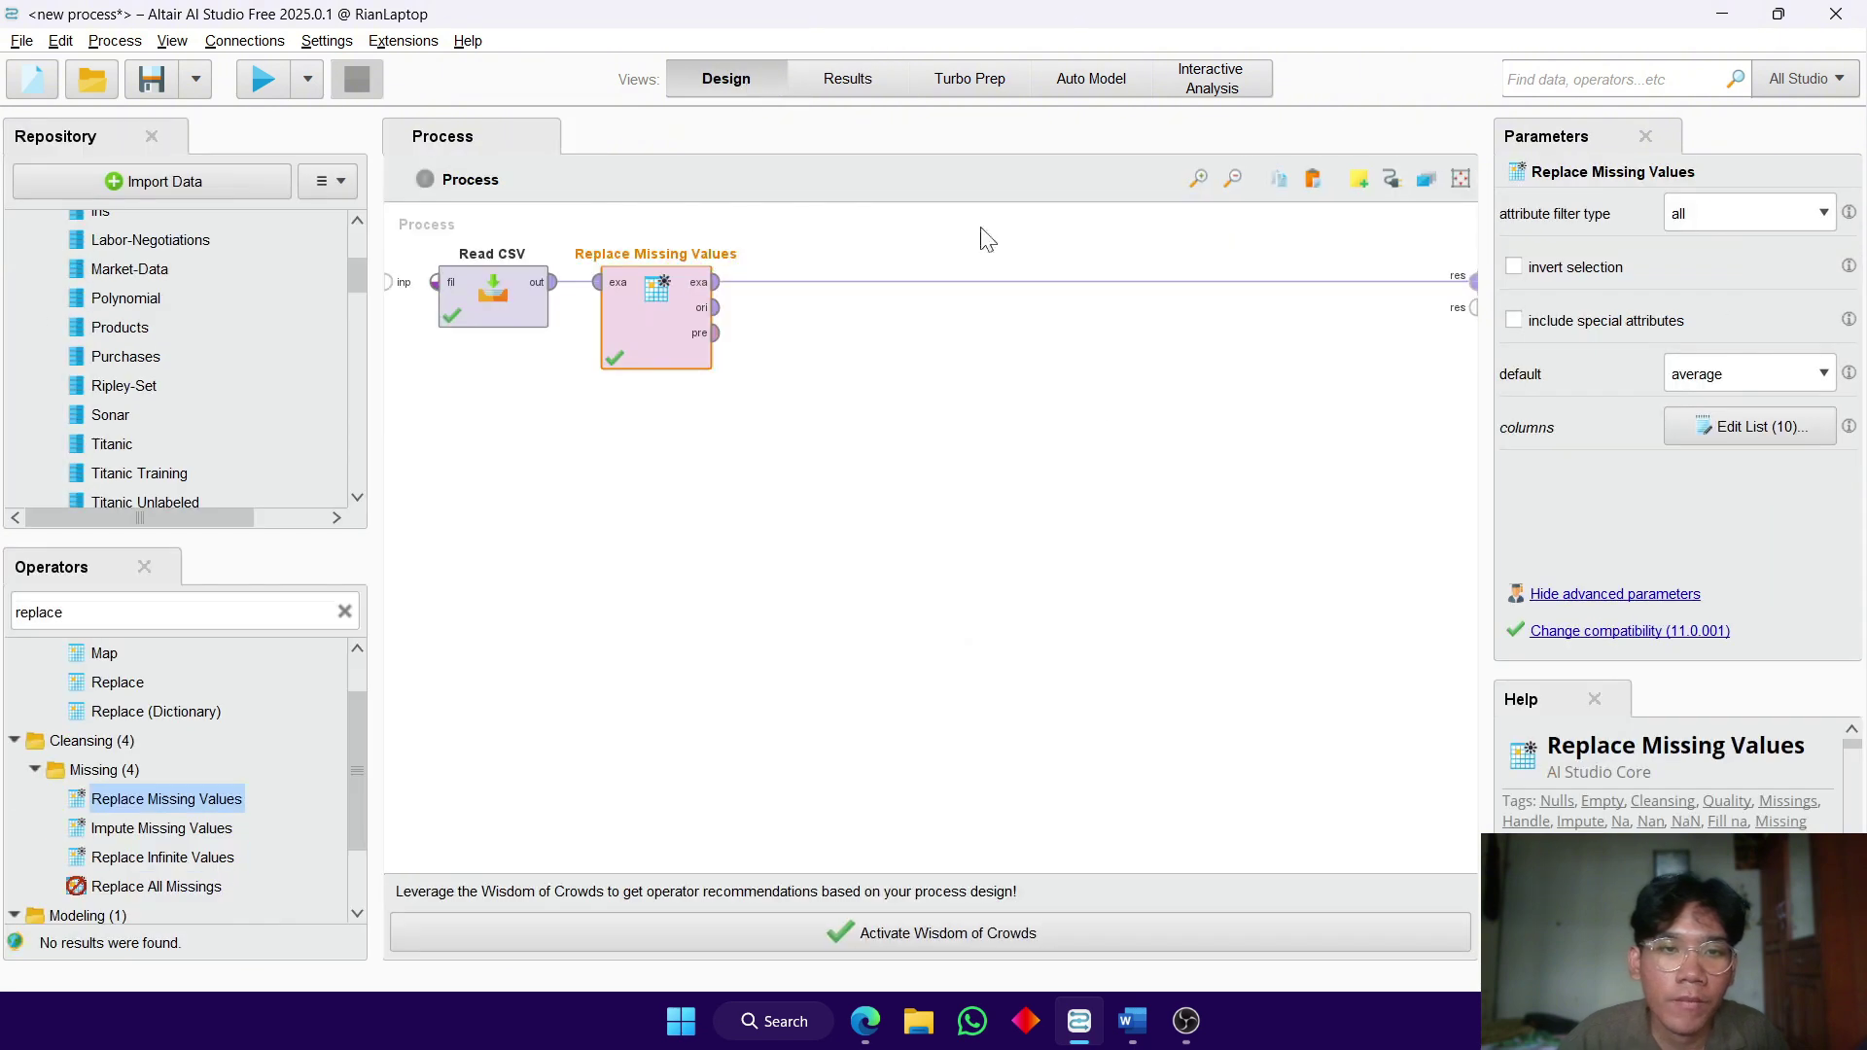
click(512, 289)
click(642, 309)
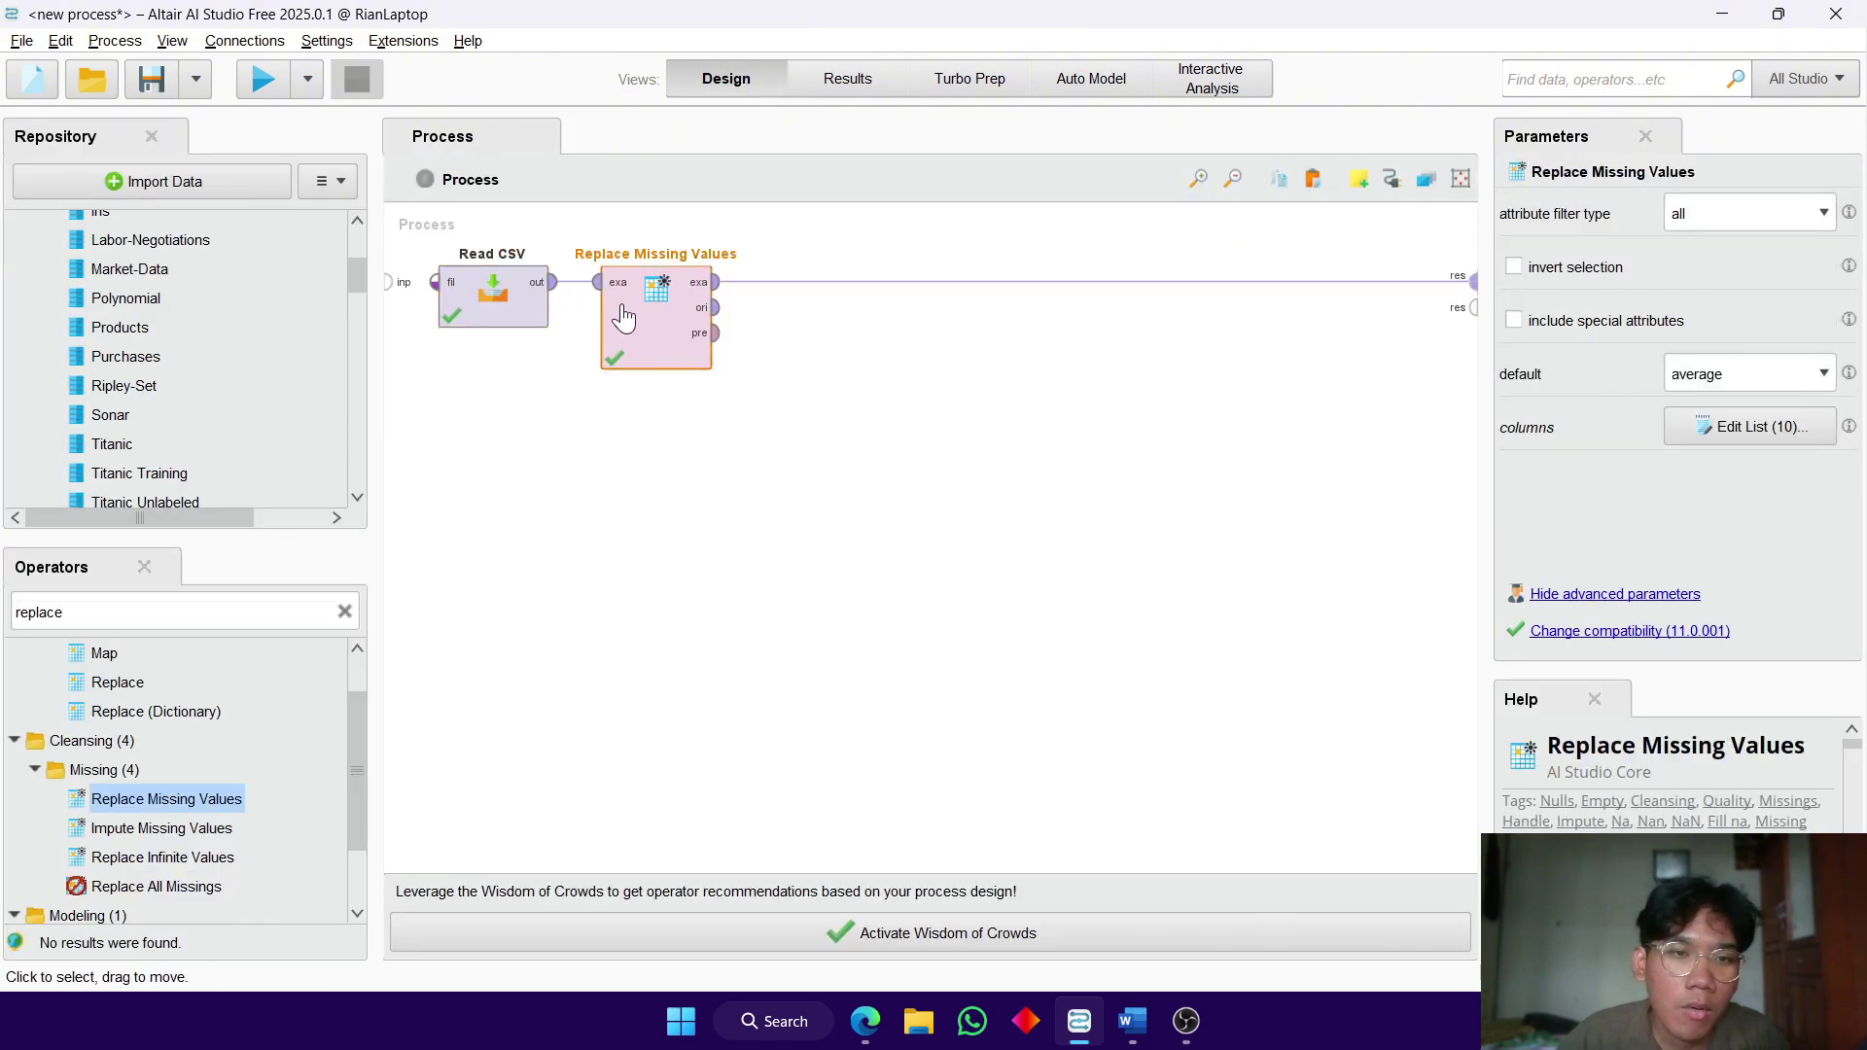
mouse_move(713, 328)
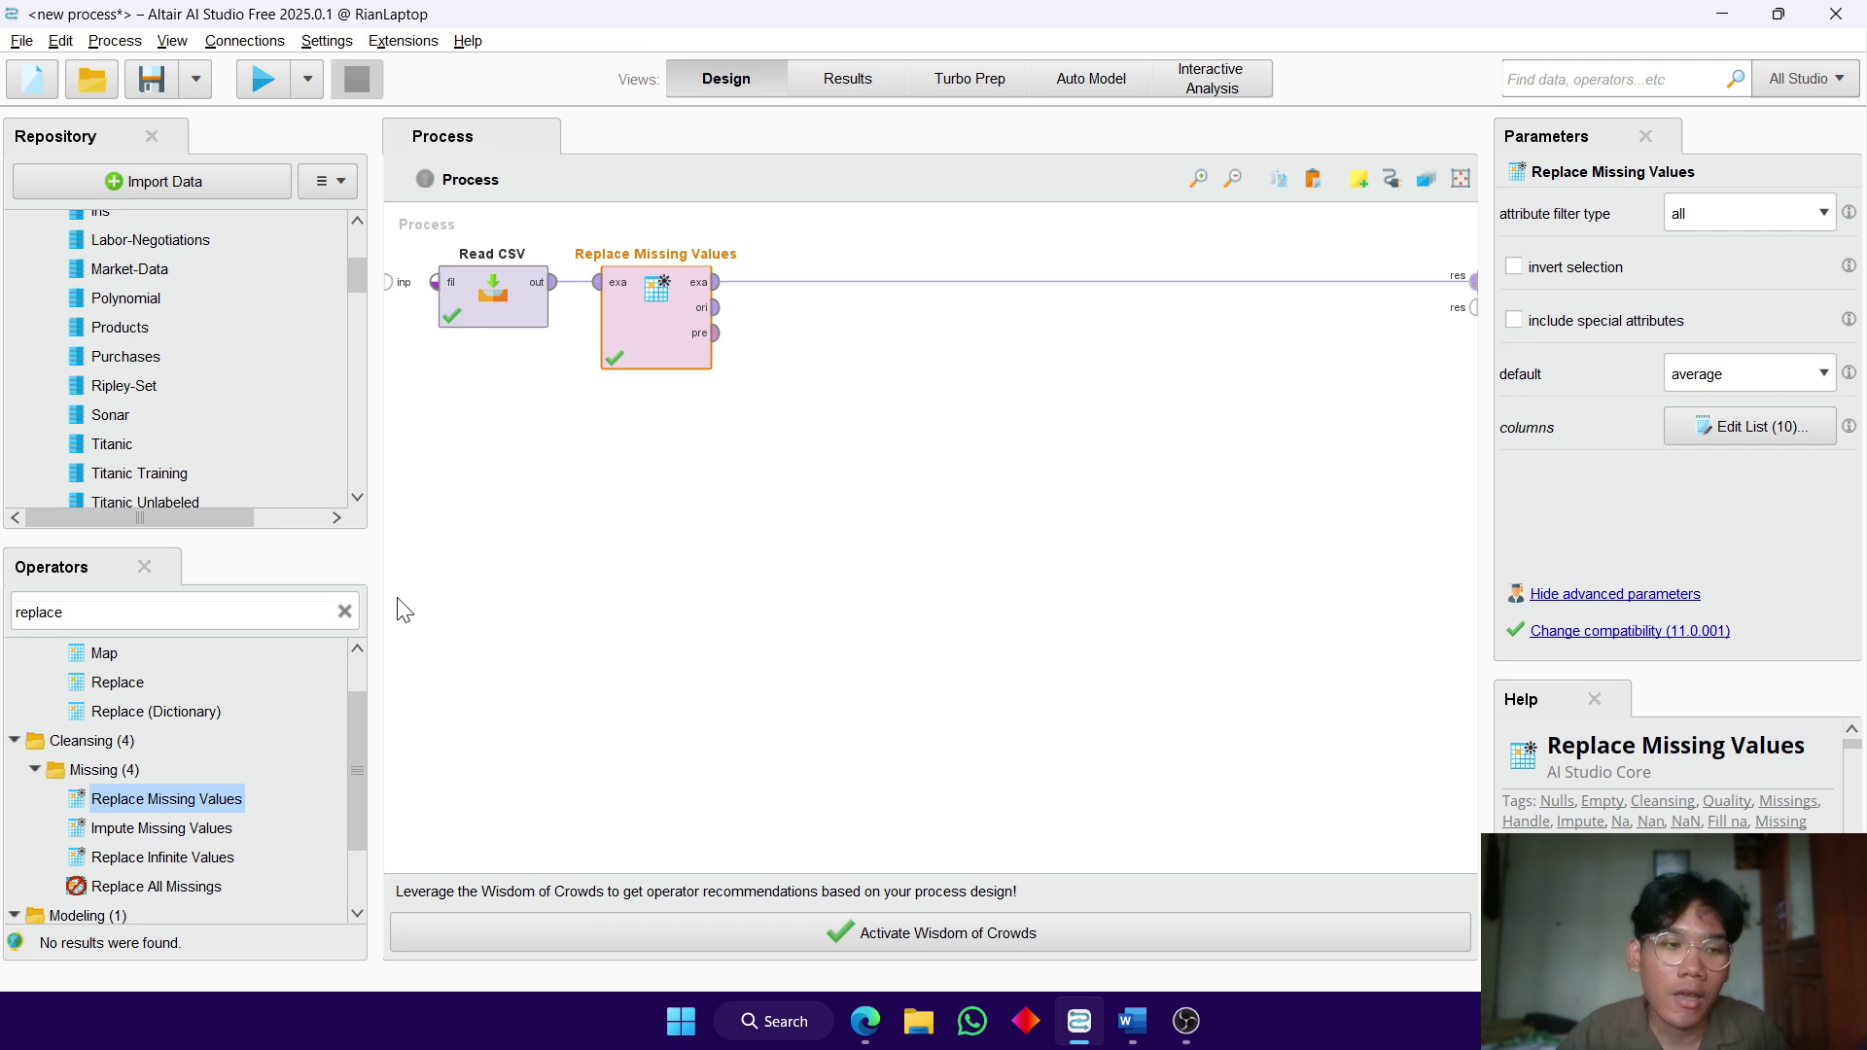
click(344, 610)
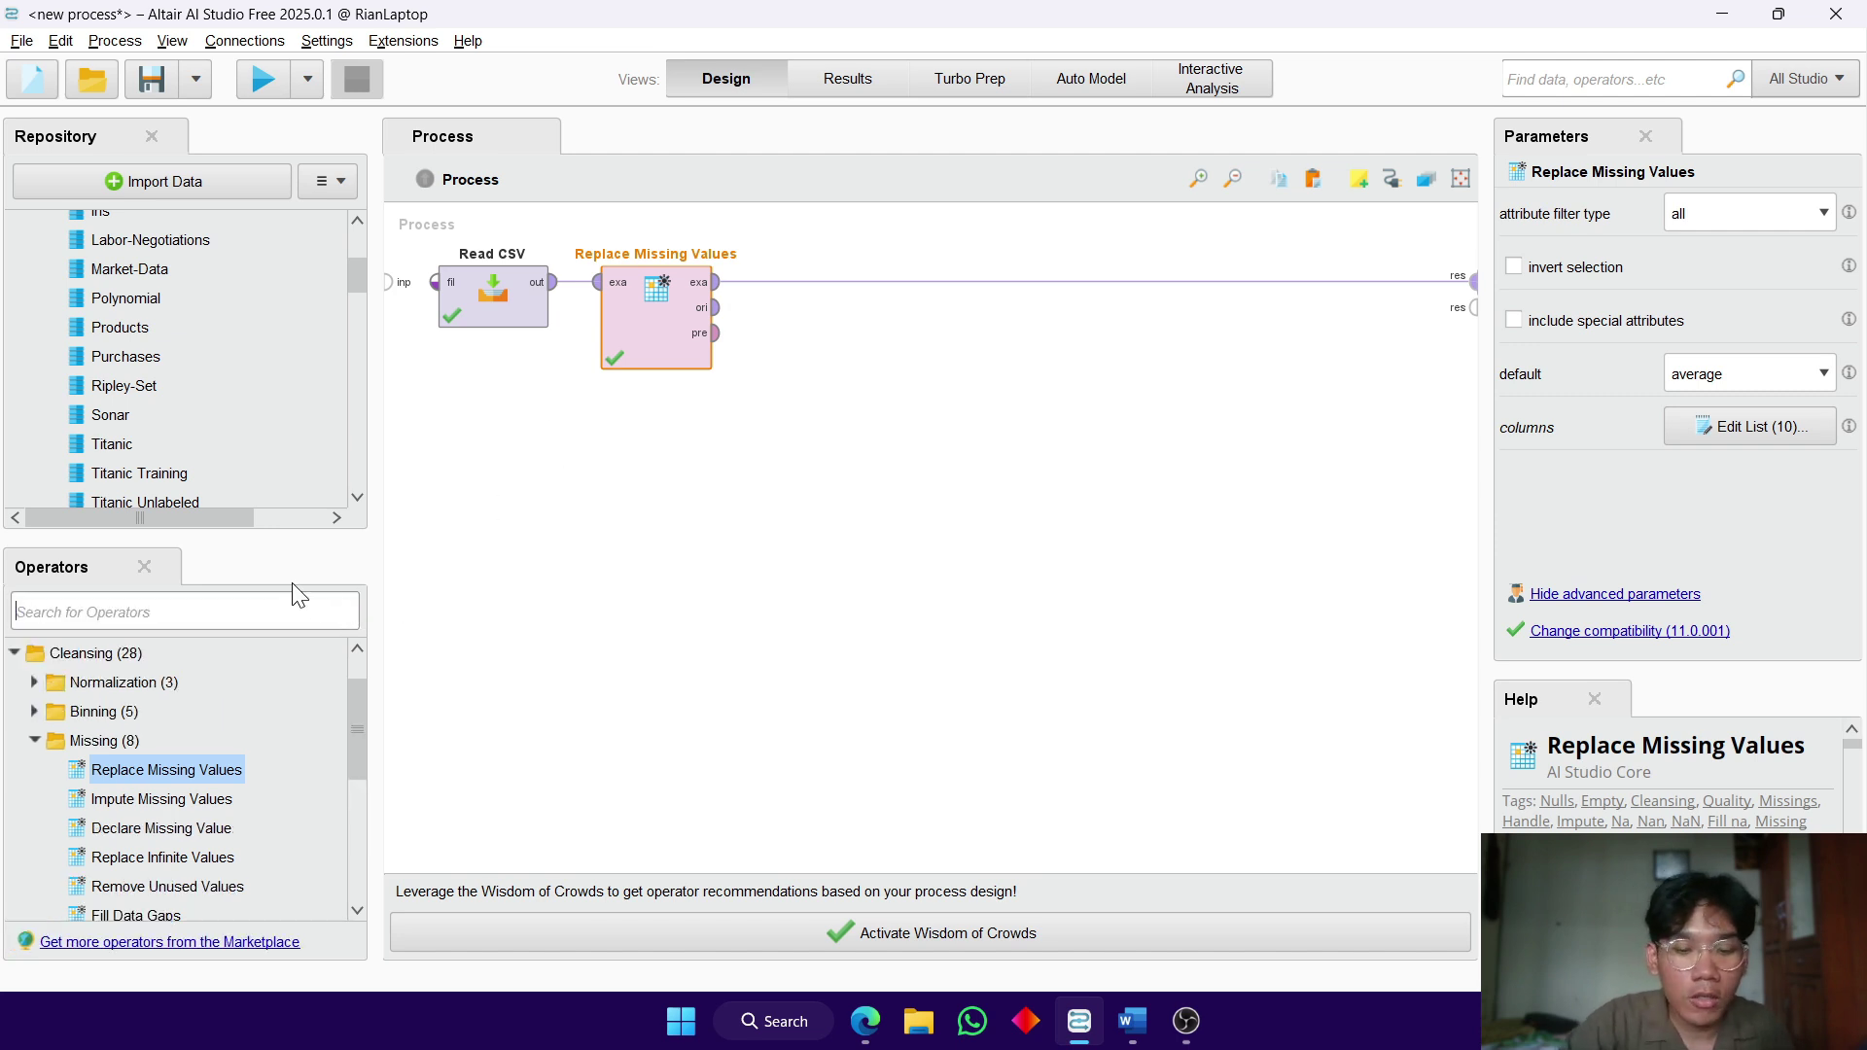
text(split data)
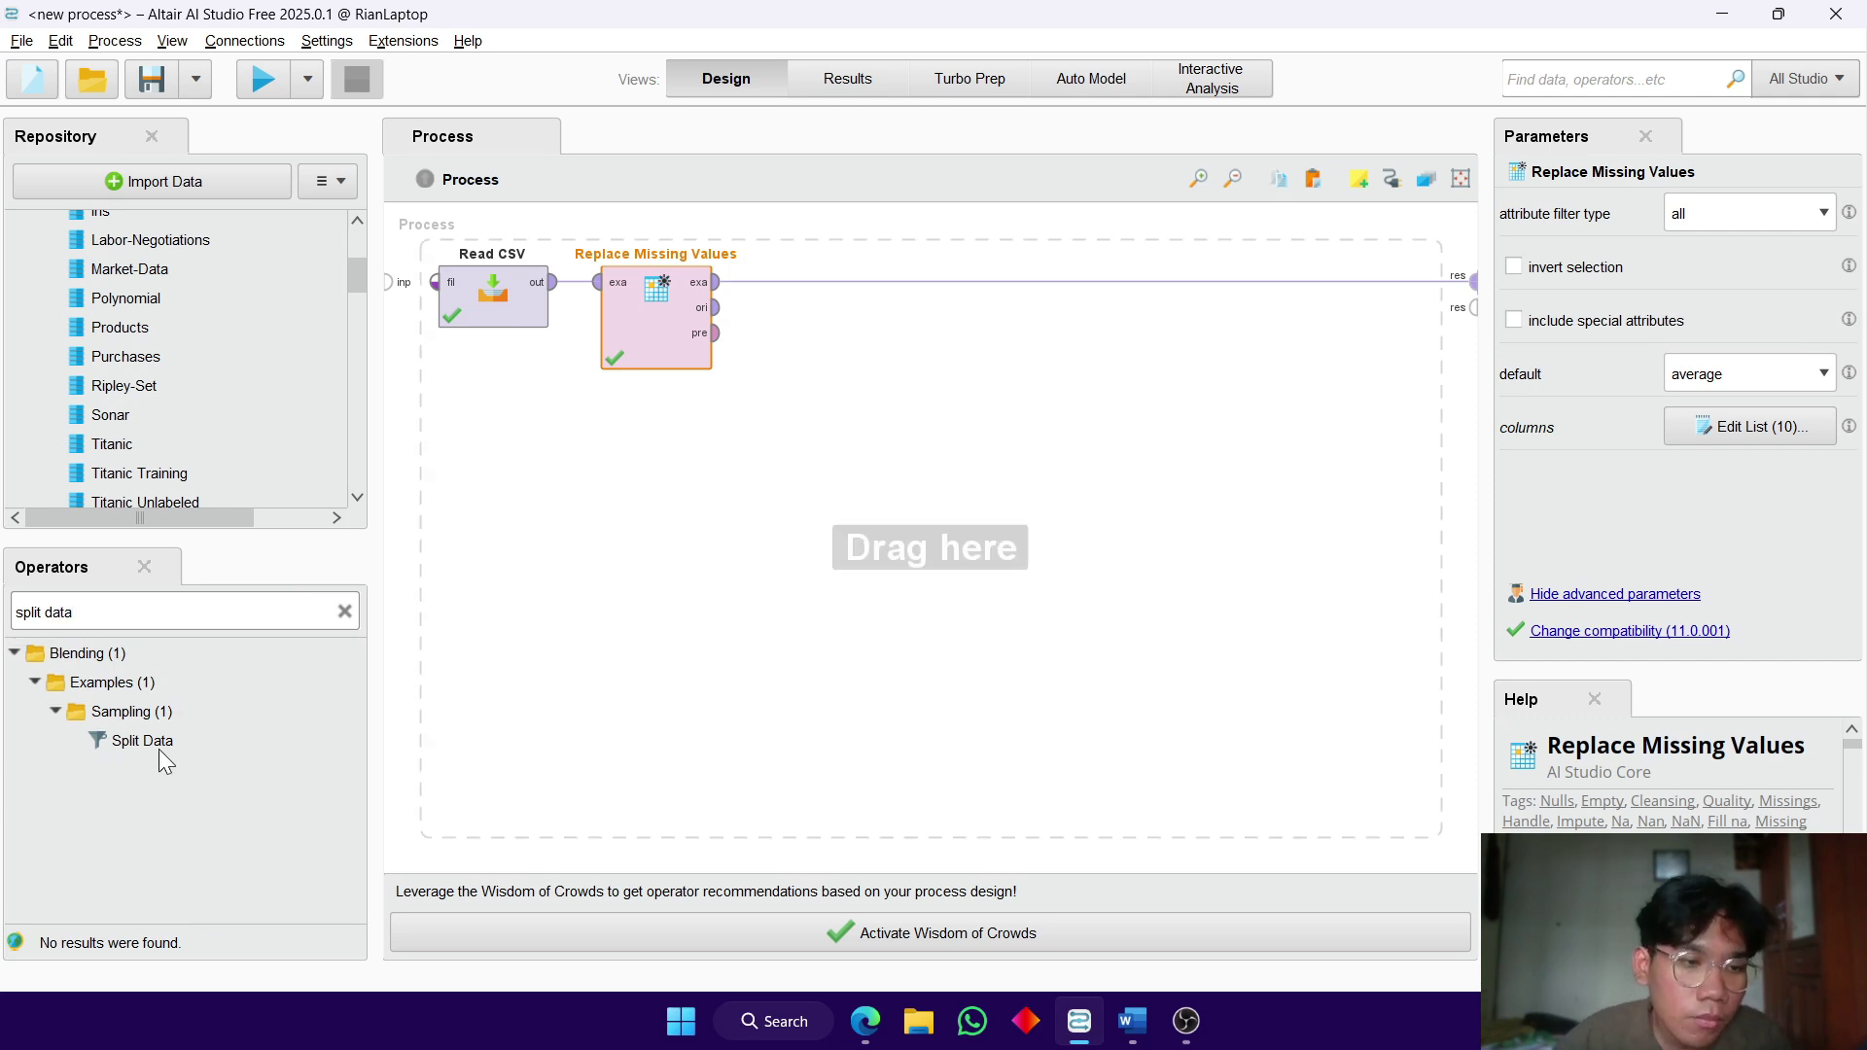
drag(160, 749, 1478, 280)
- Connect the example output of Replace Missing Values to Split Data, and its first partition output to the first process result port
click(552, 406)
click(597, 467)
click(715, 343)
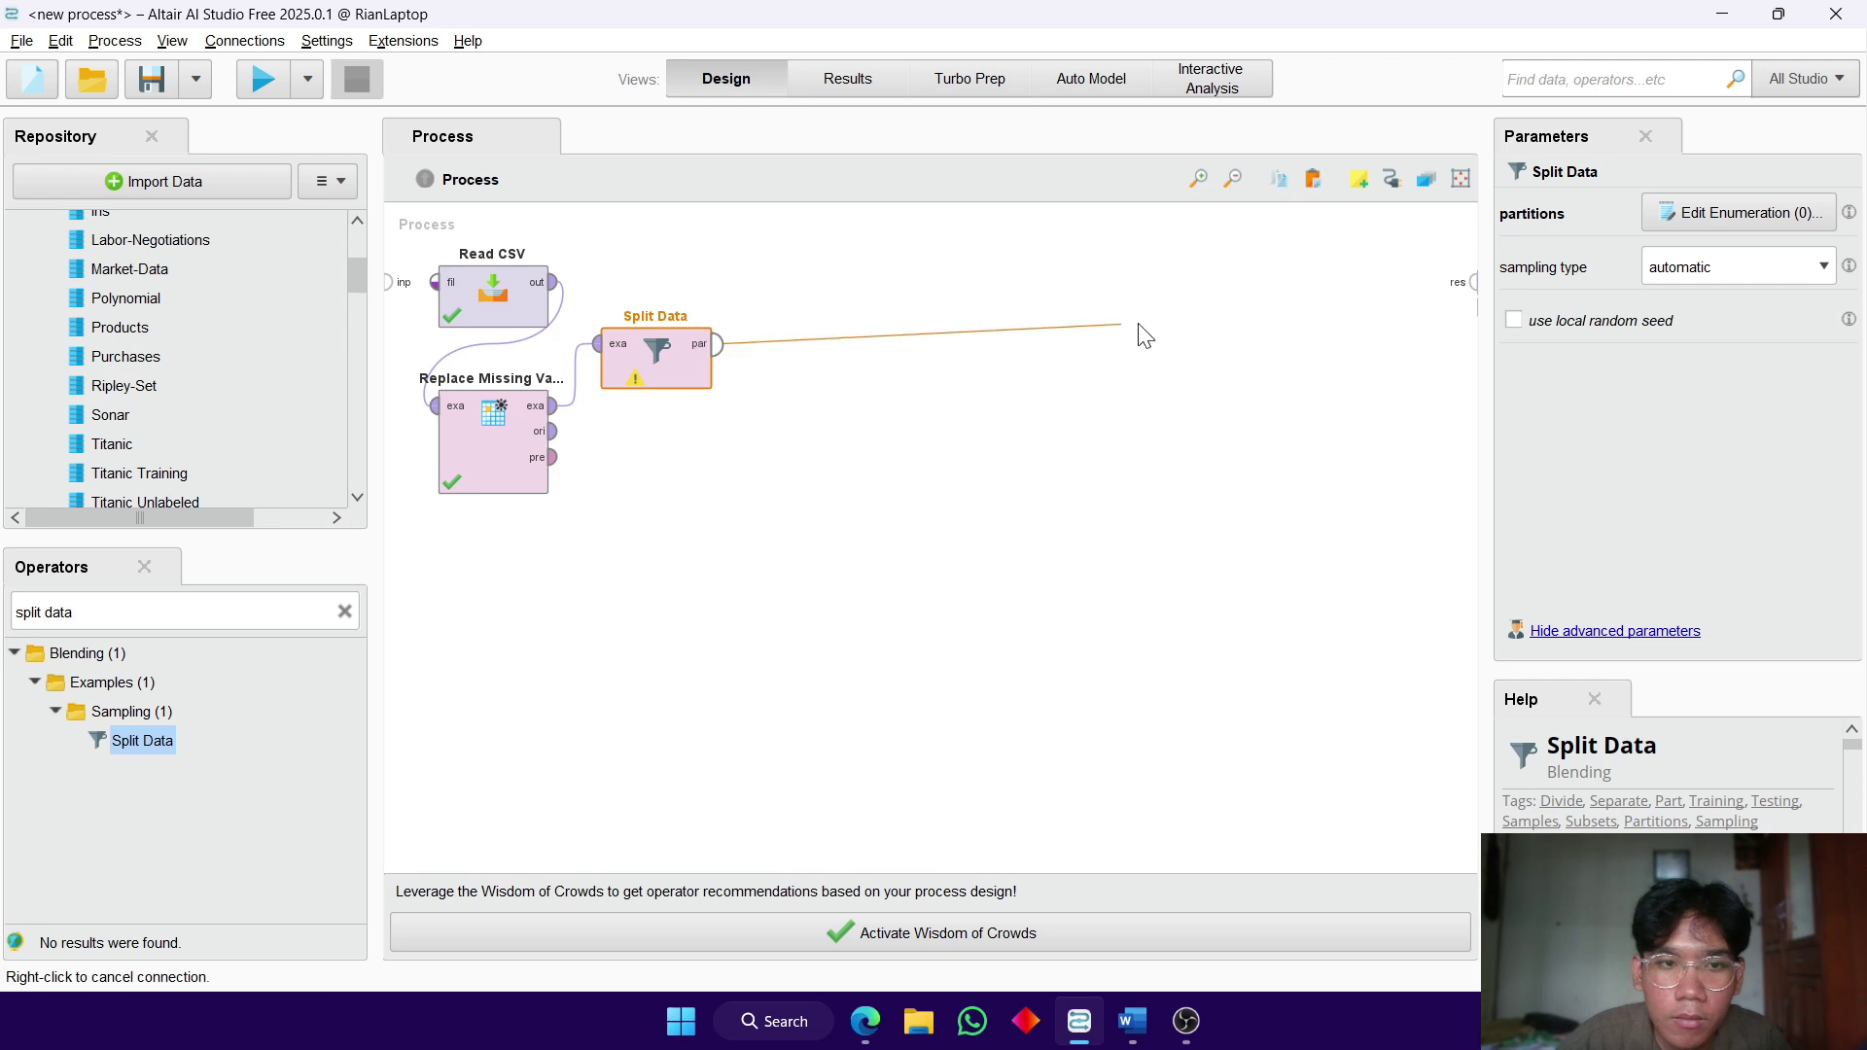
click(1471, 282)
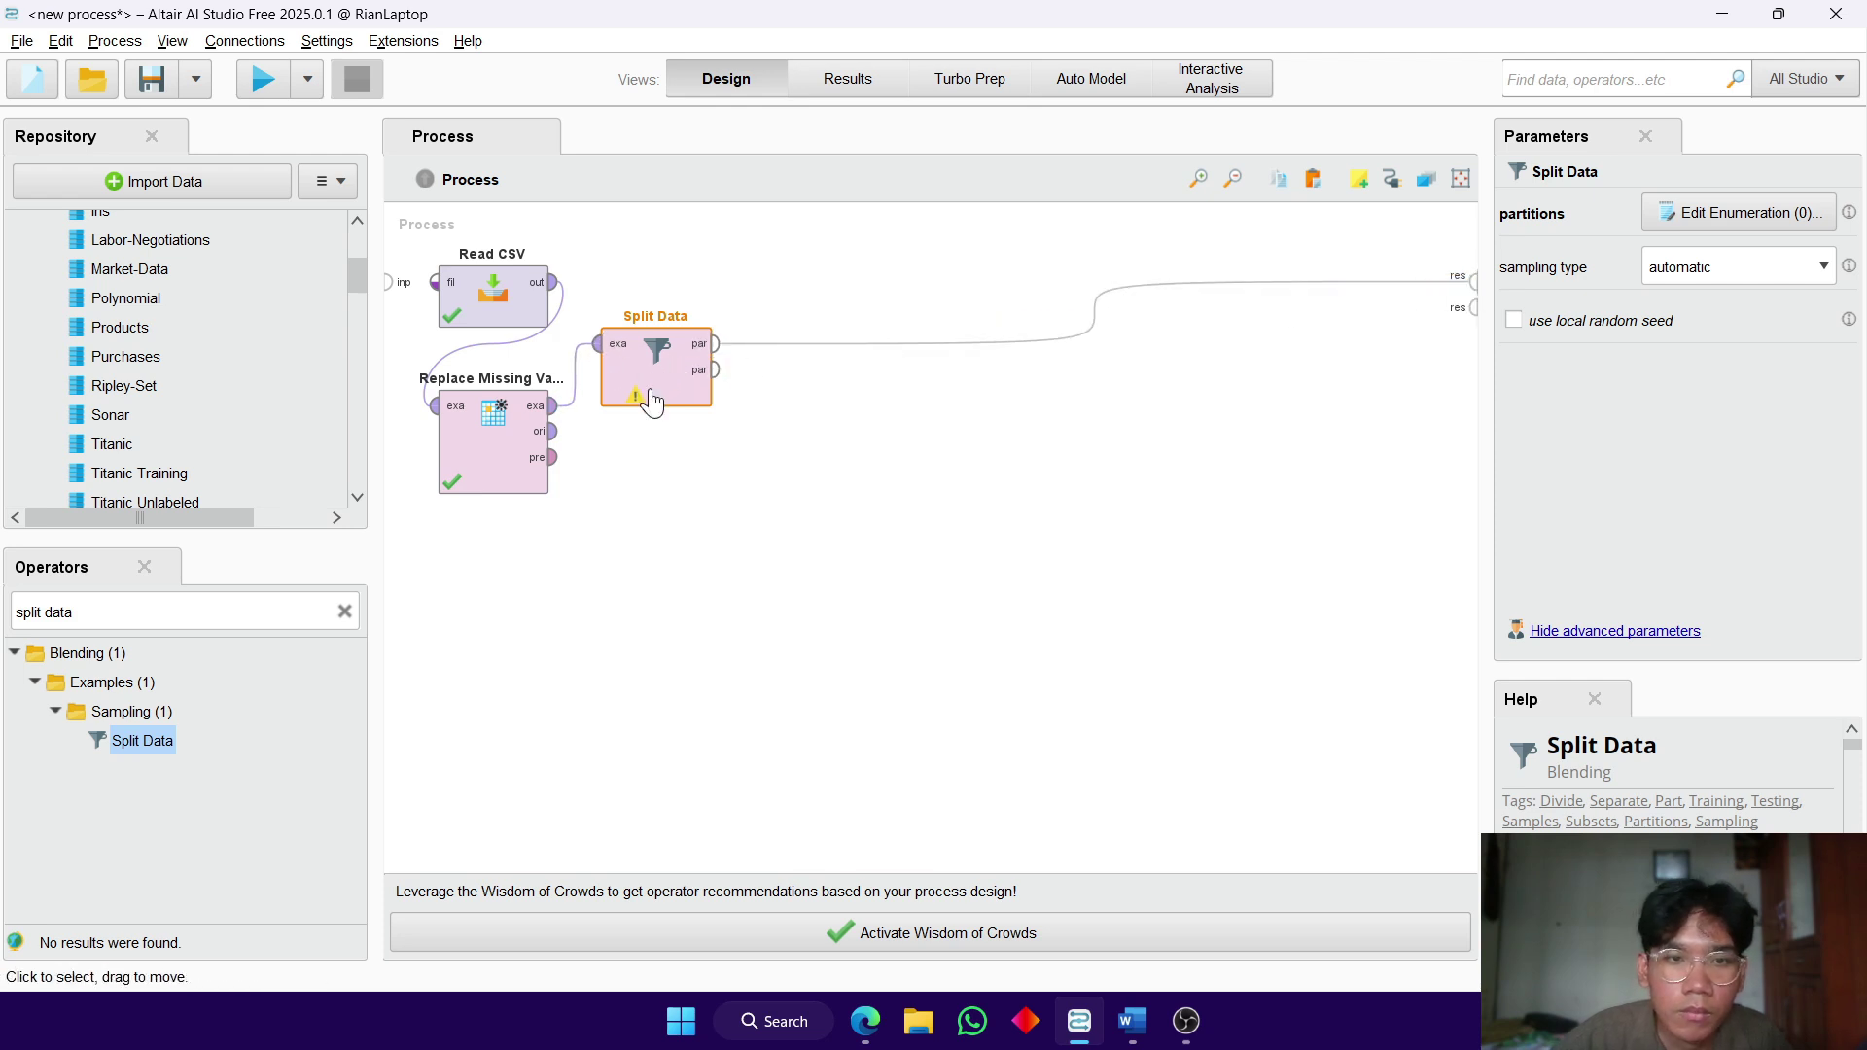
- Define two partitions for Split Data with ratios 0.7 and 0.3
click(1739, 212)
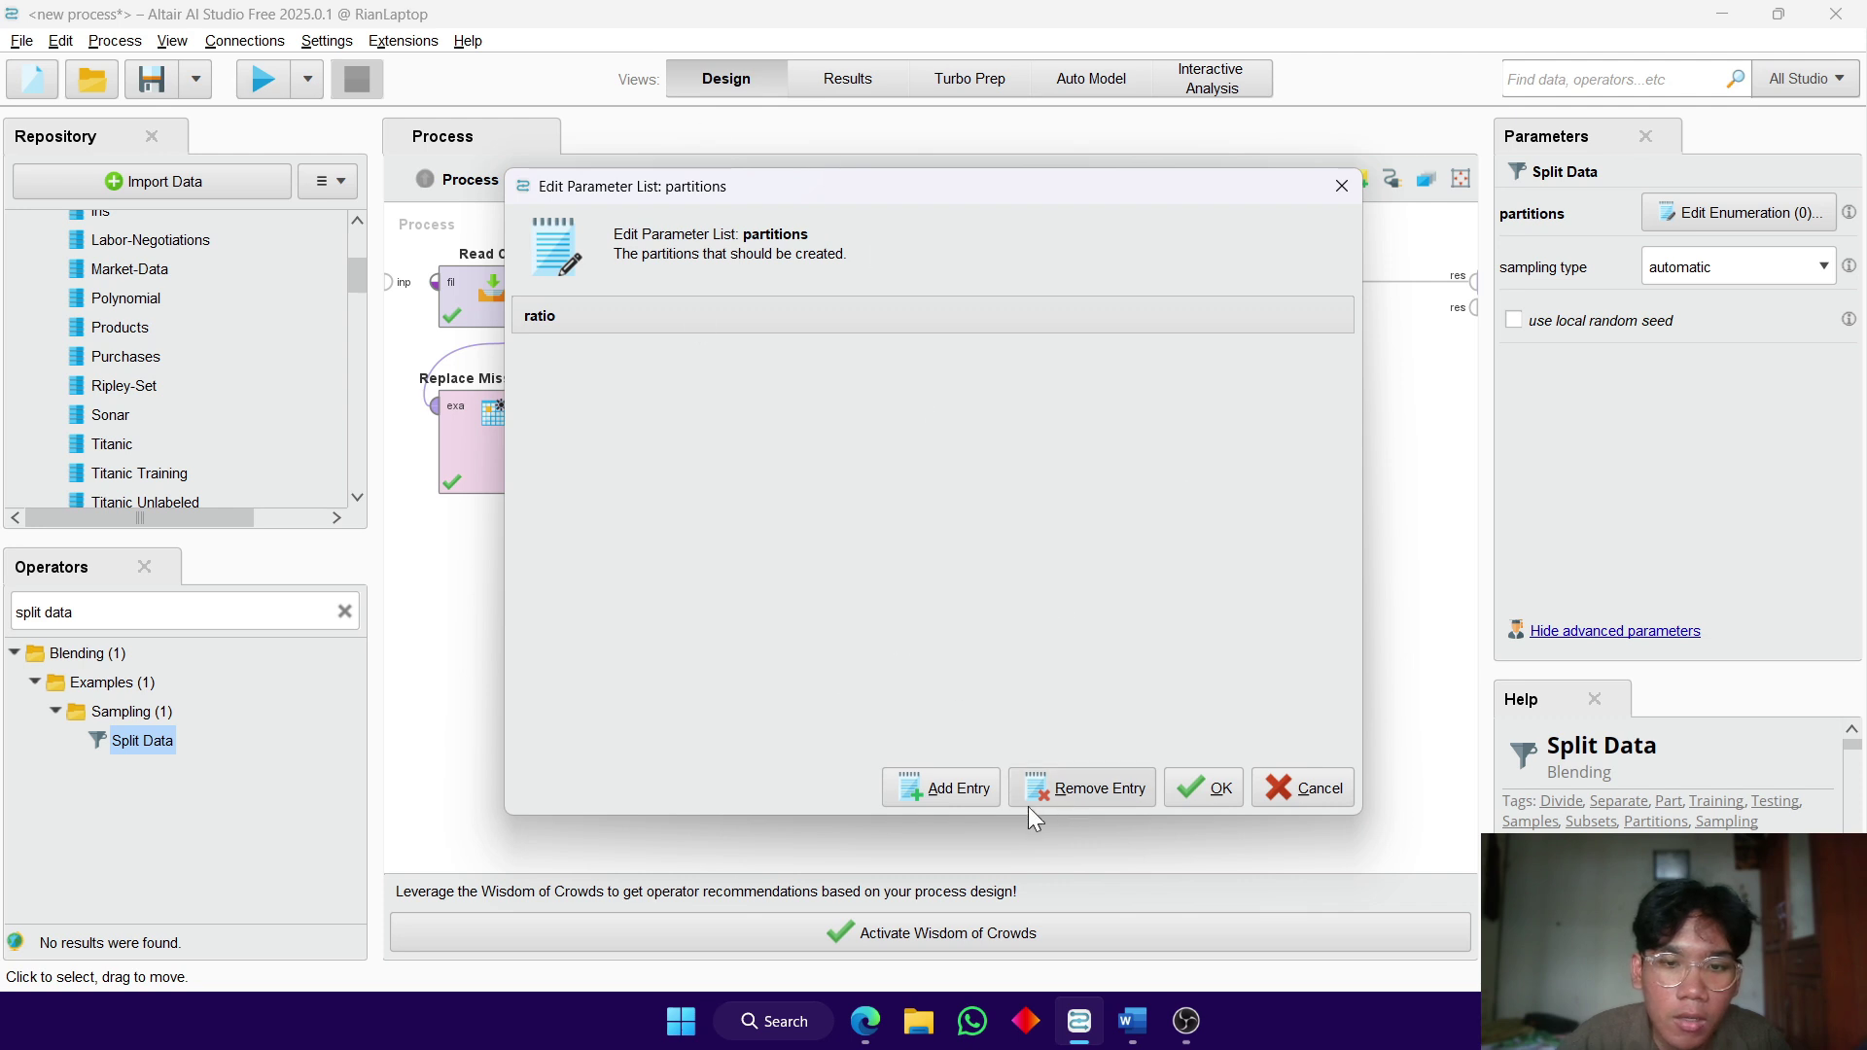
click(960, 792)
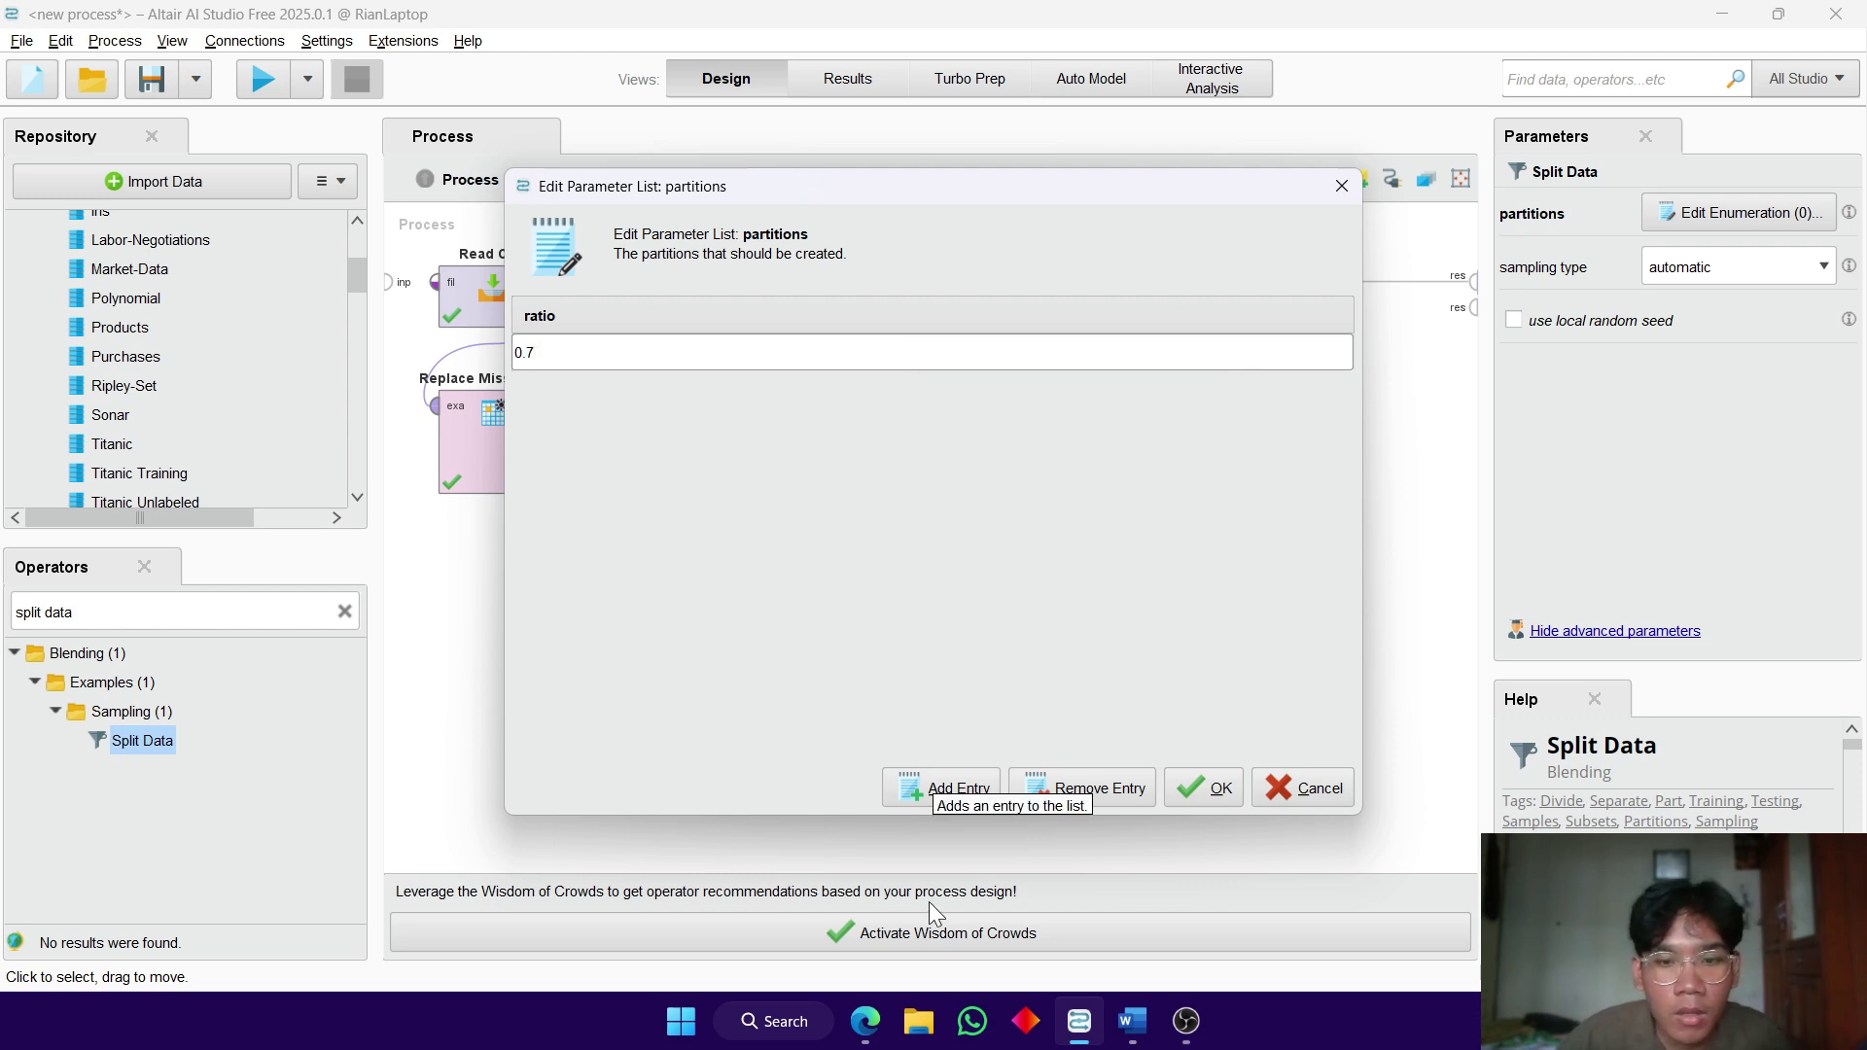
click(953, 797)
text(0)
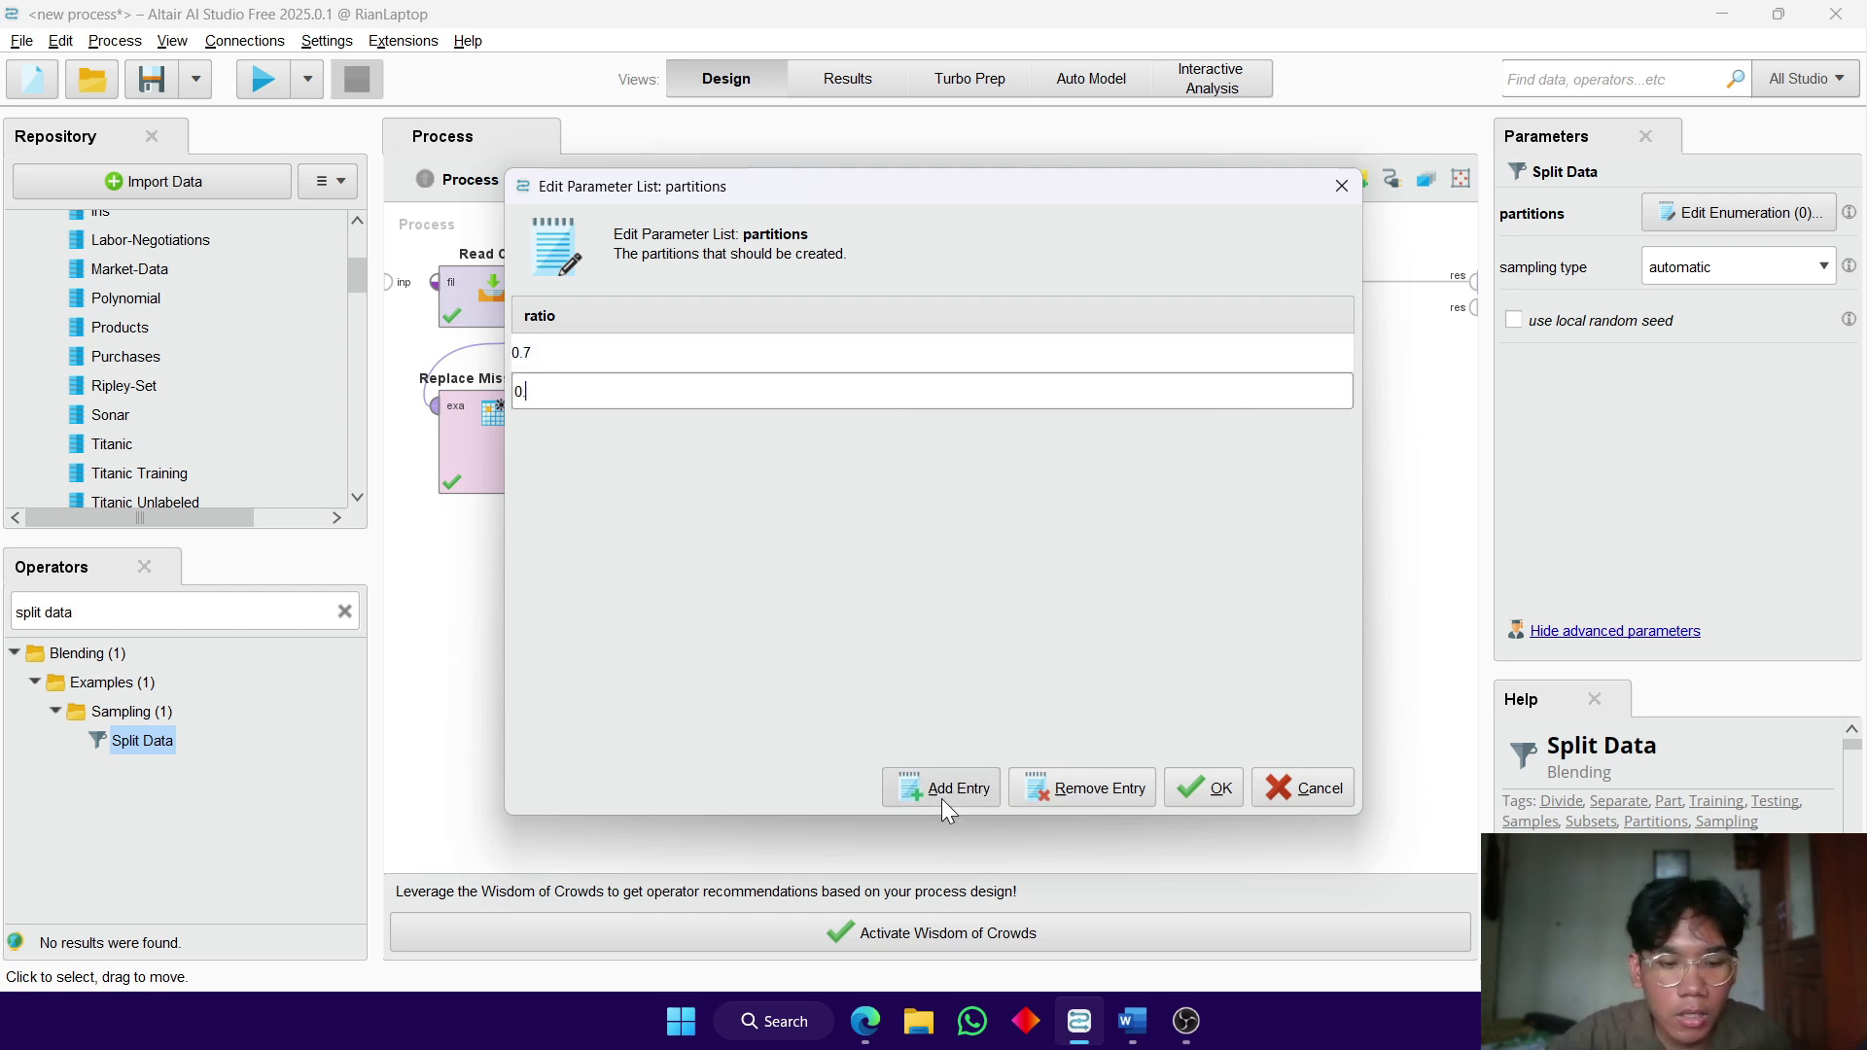
text(.3)
click(1193, 784)
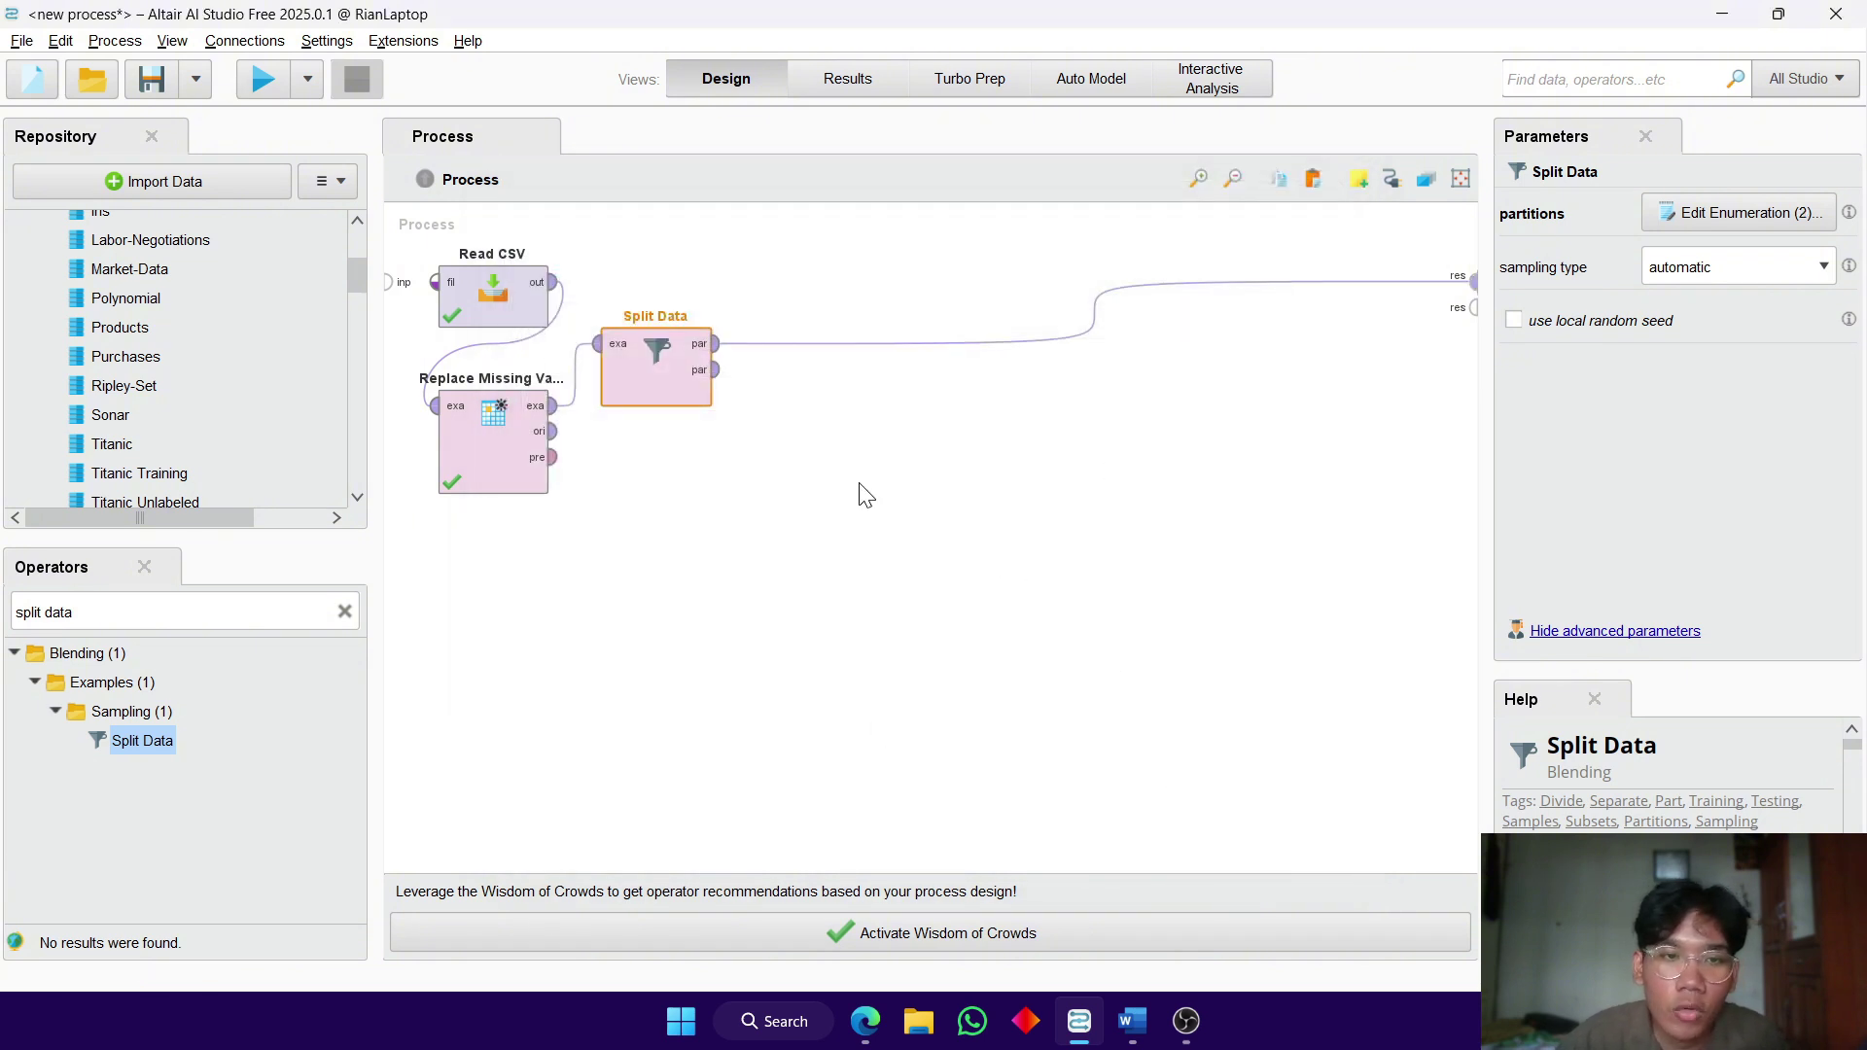
- Search the operators for "knn" and insert k-NN between the first Split Data partition output and the process result port
click(344, 610)
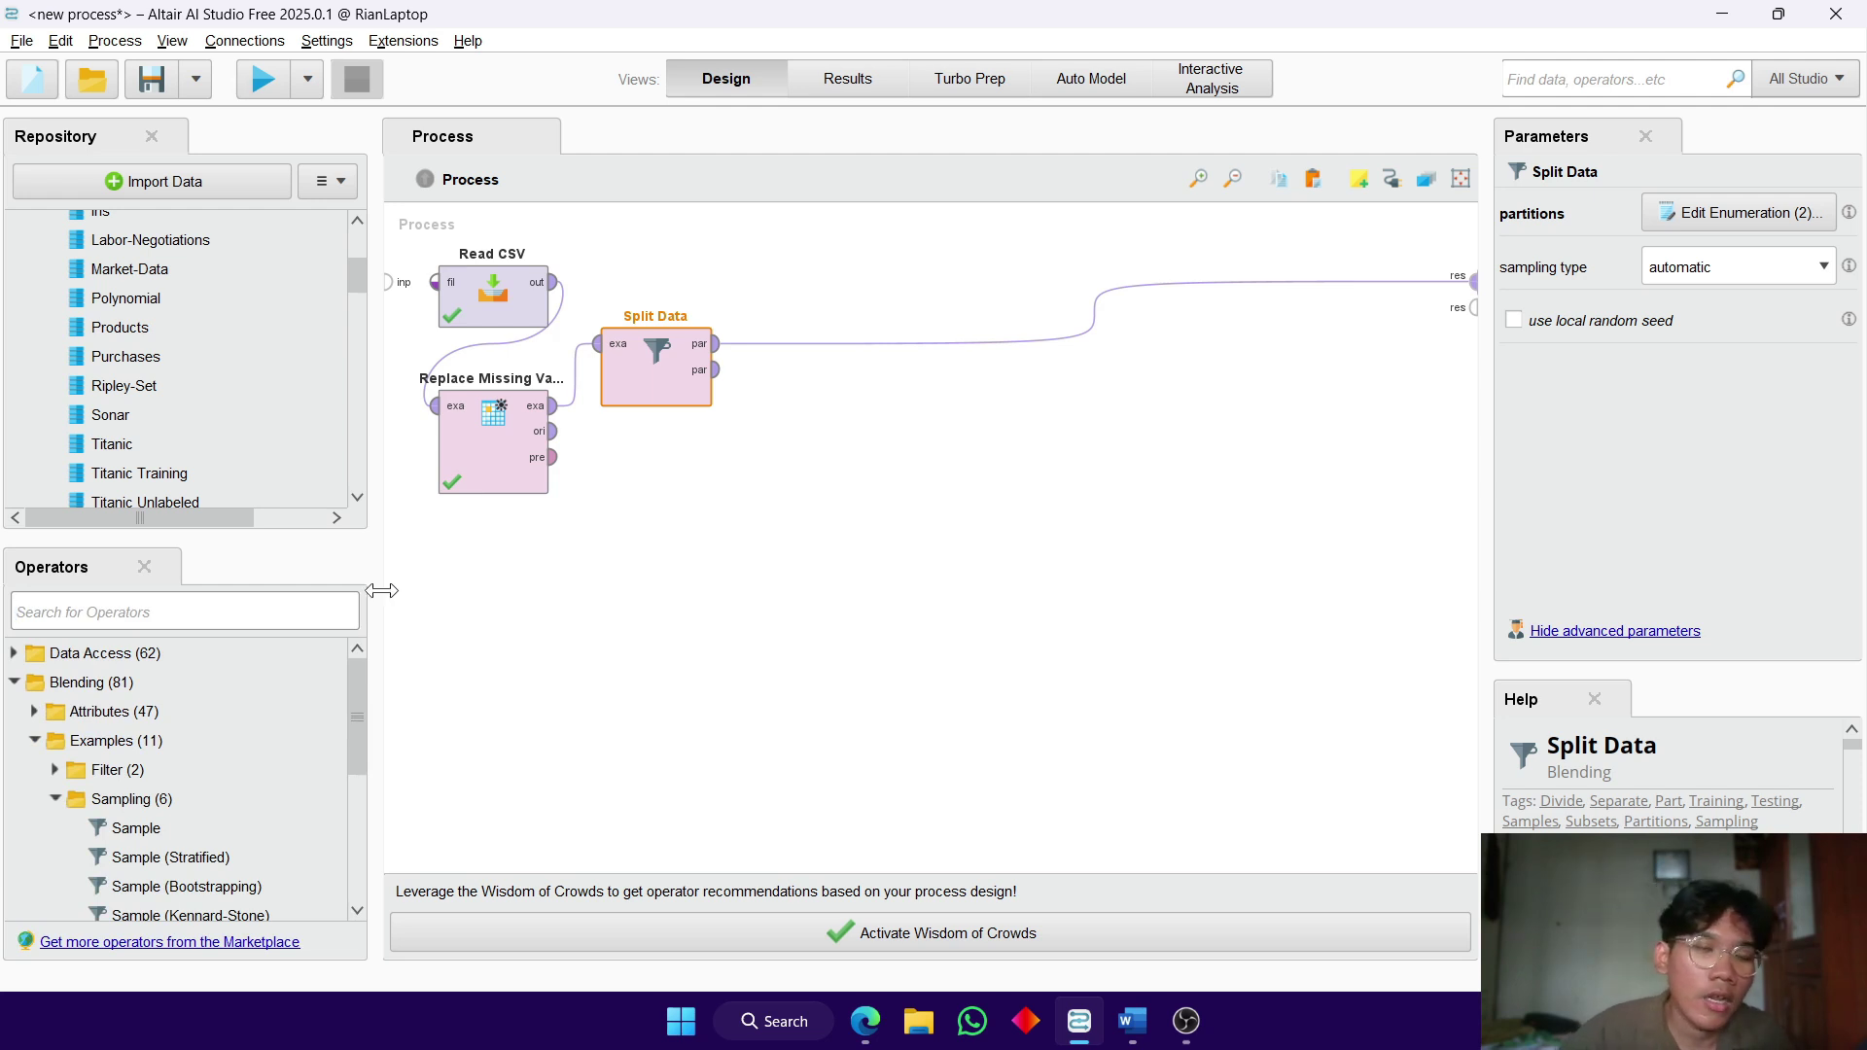
text(knn)
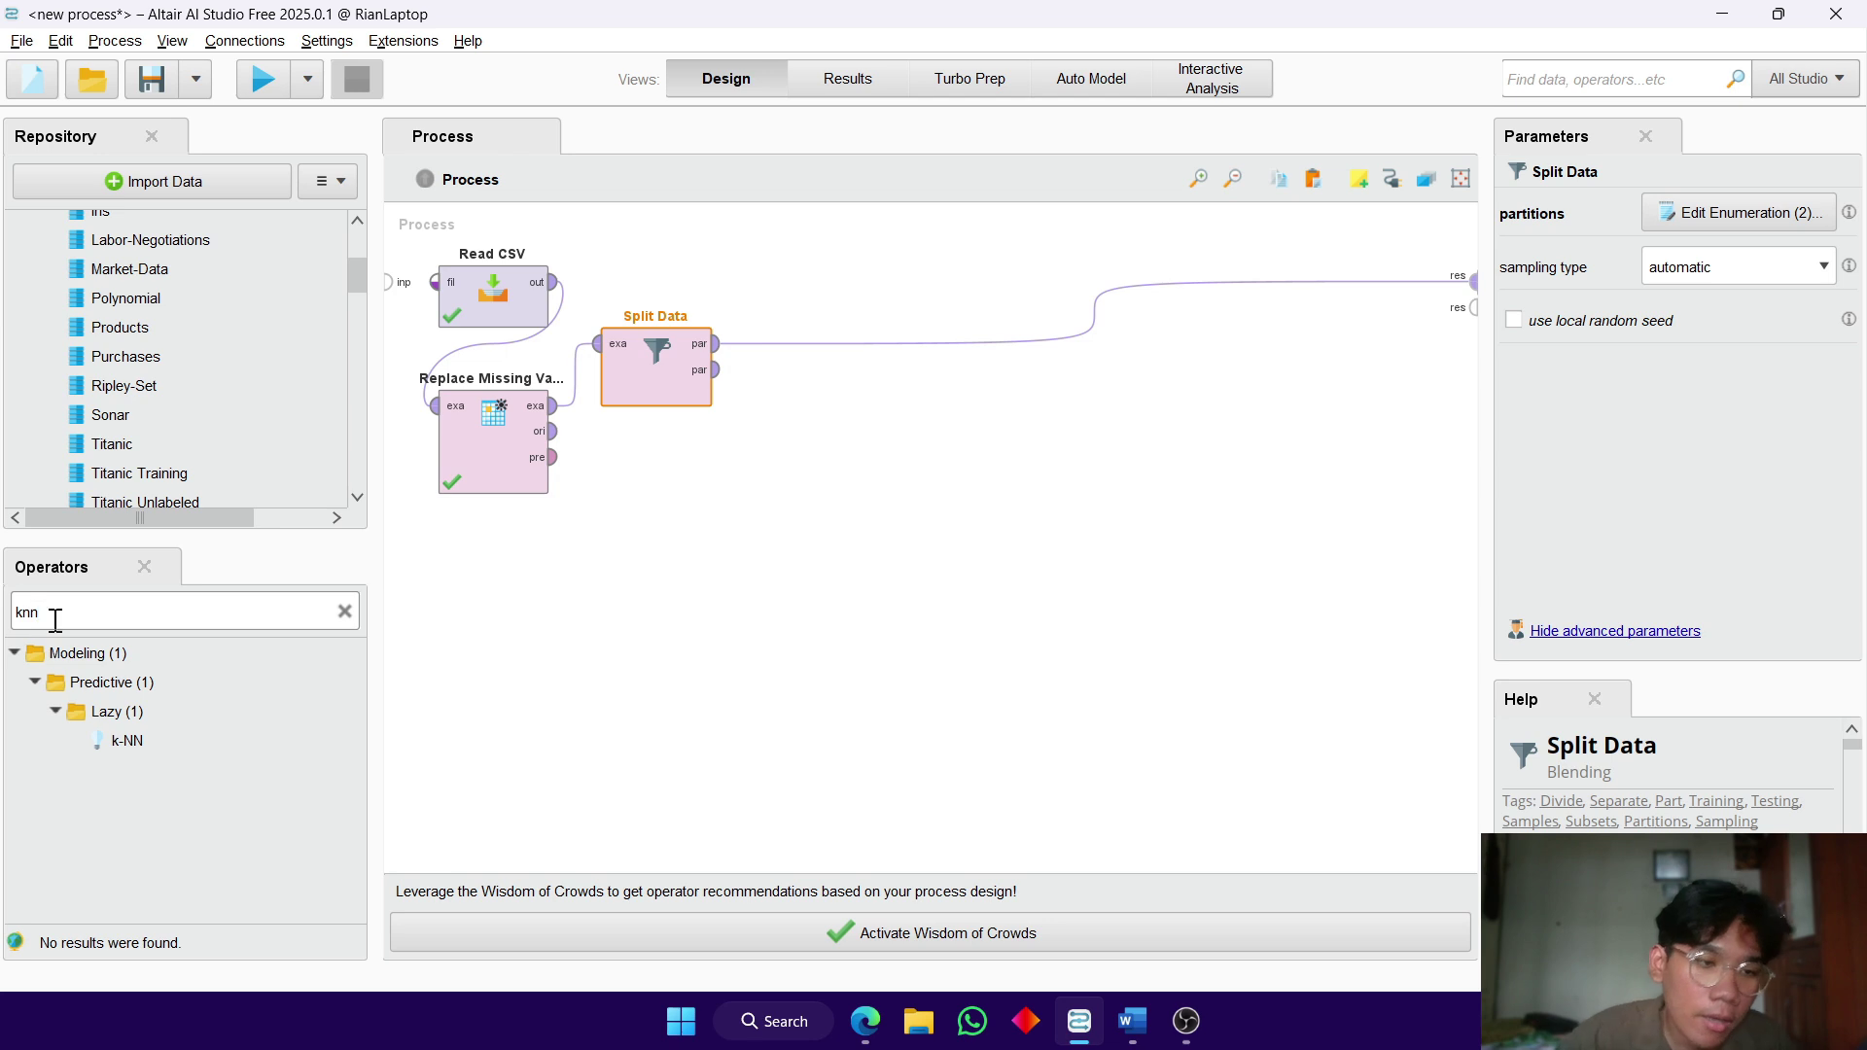
drag(127, 741, 866, 368)
click(914, 507)
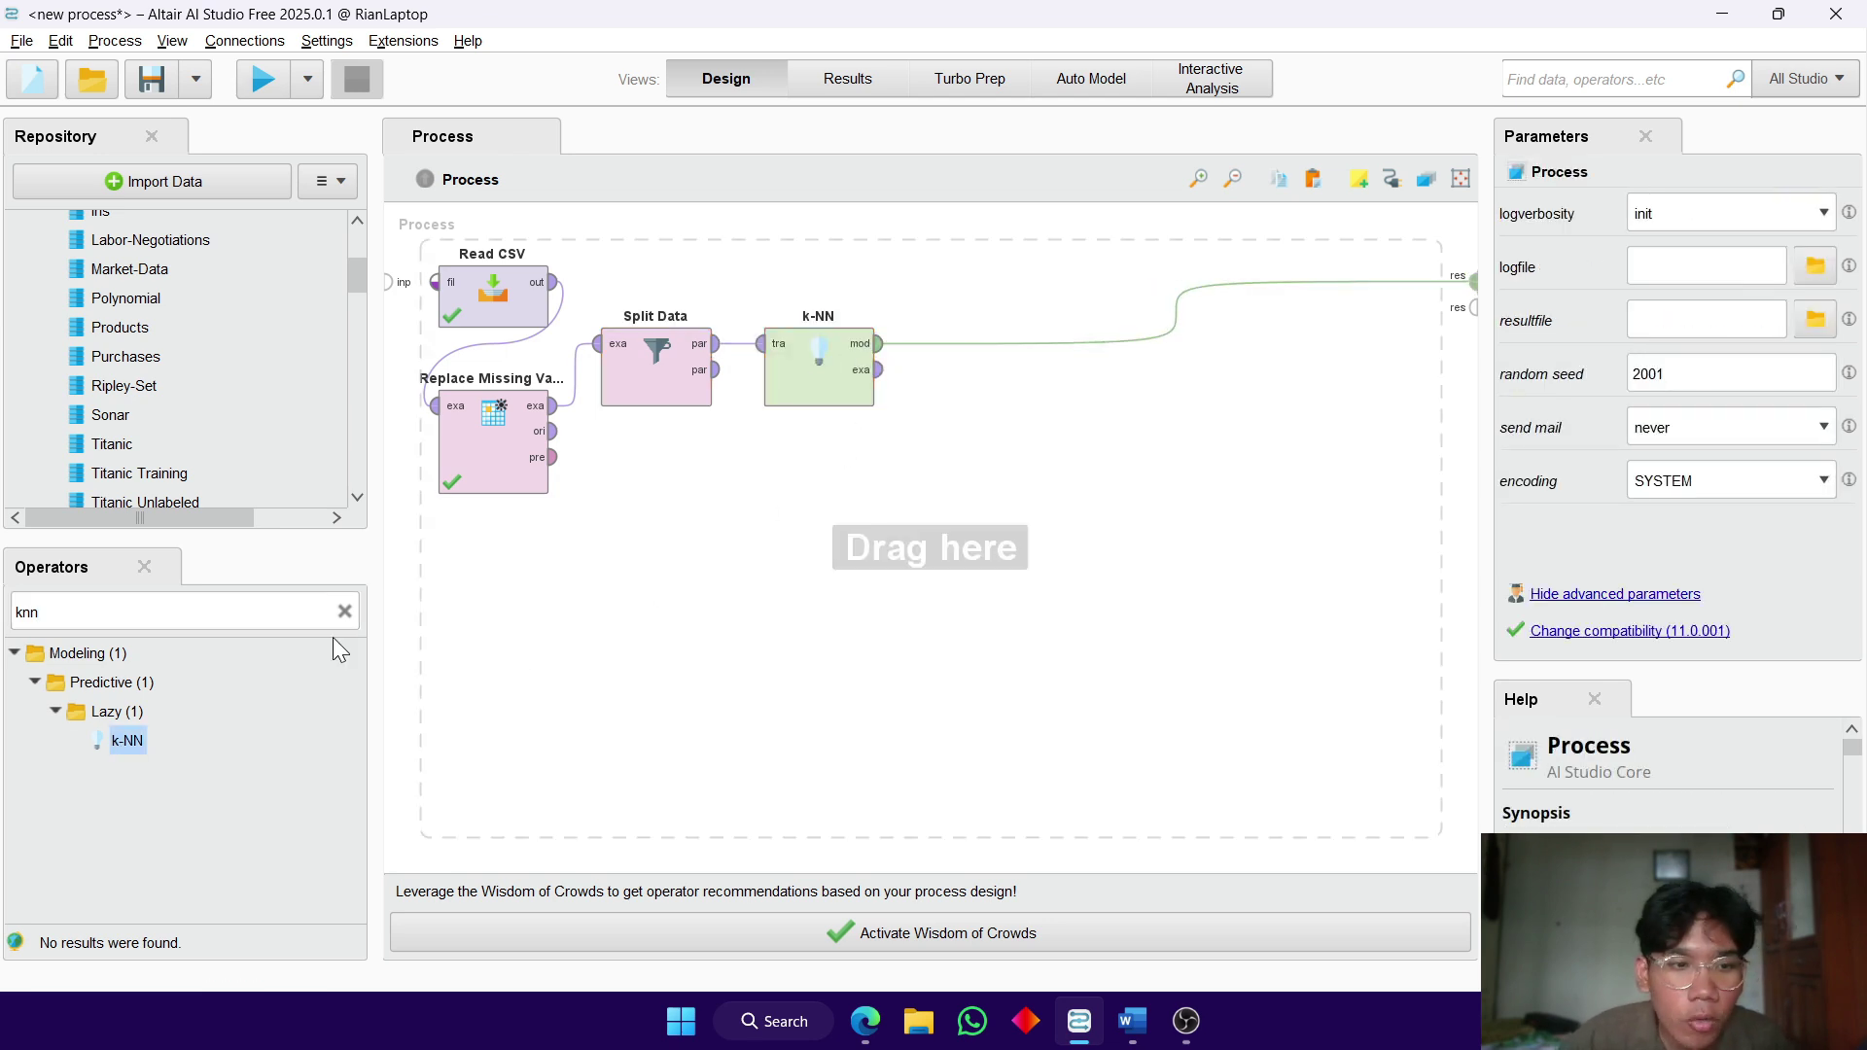
- Search the operators for "apply model" and insert Apply Model between k-NN and the process result port
click(344, 611)
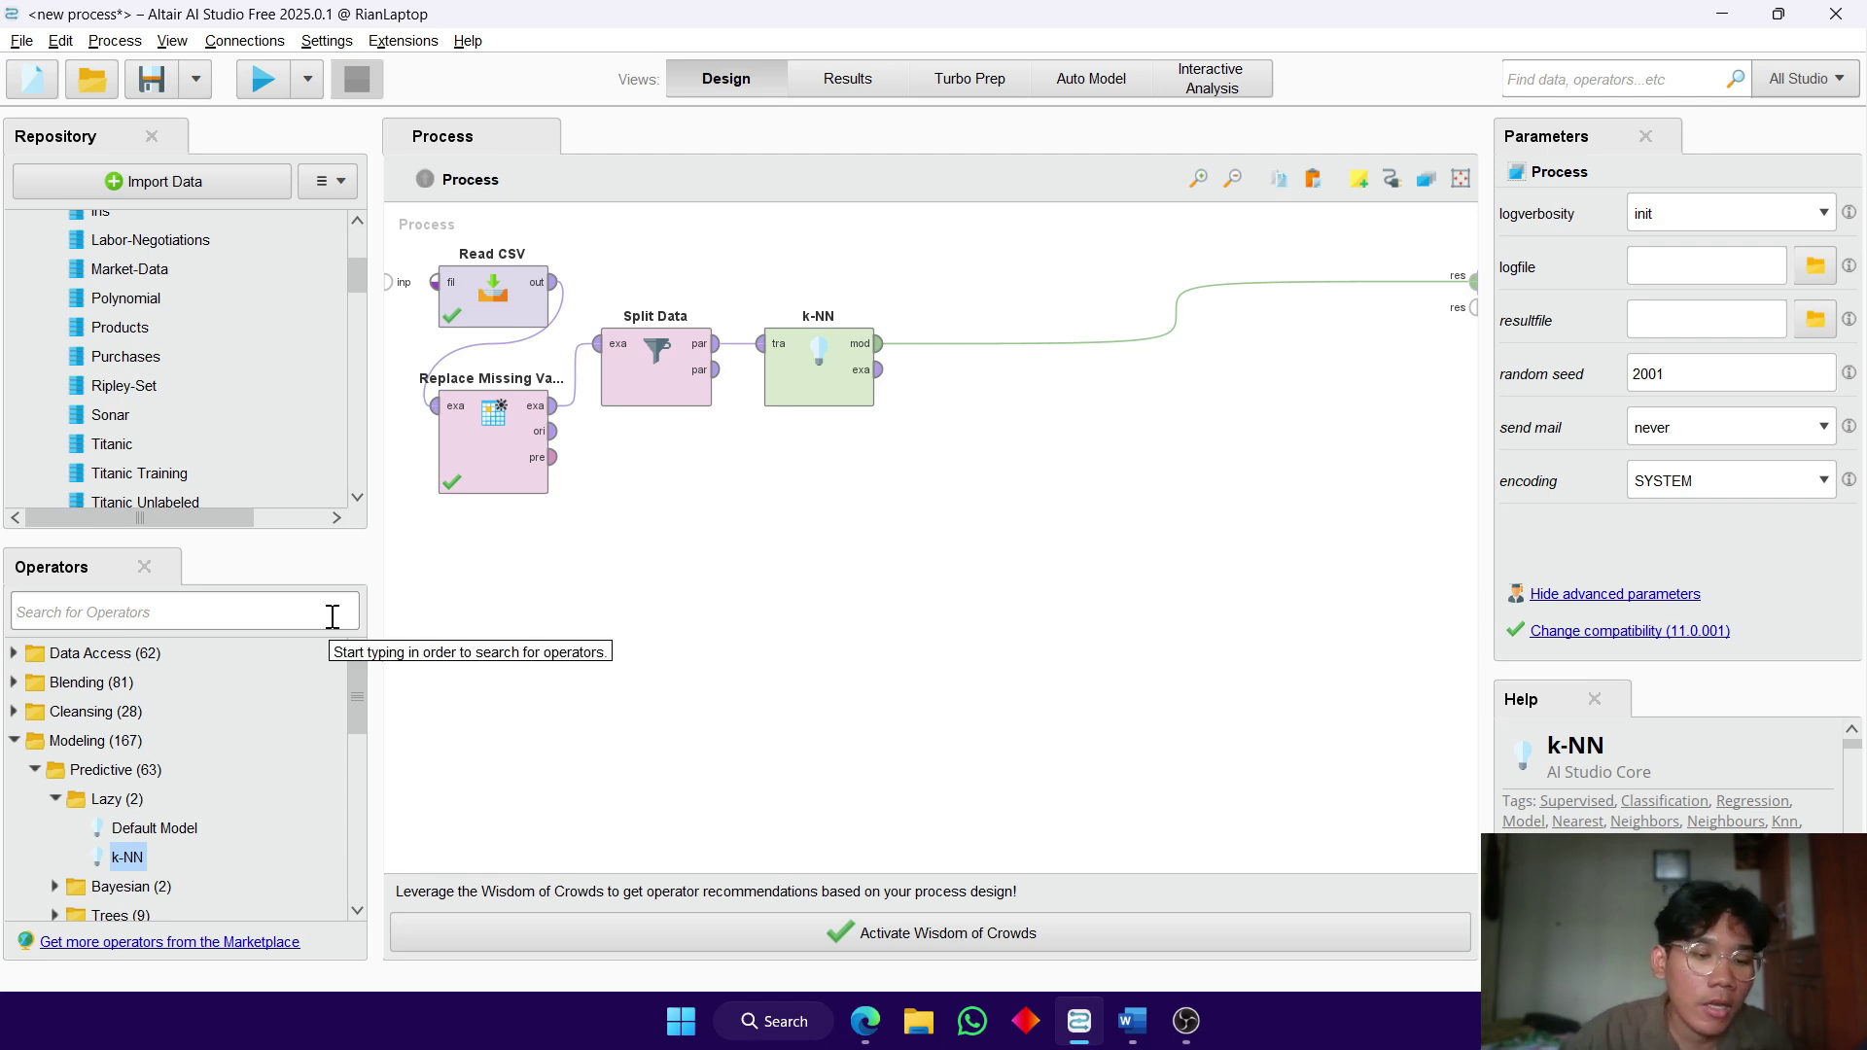
text(apply)
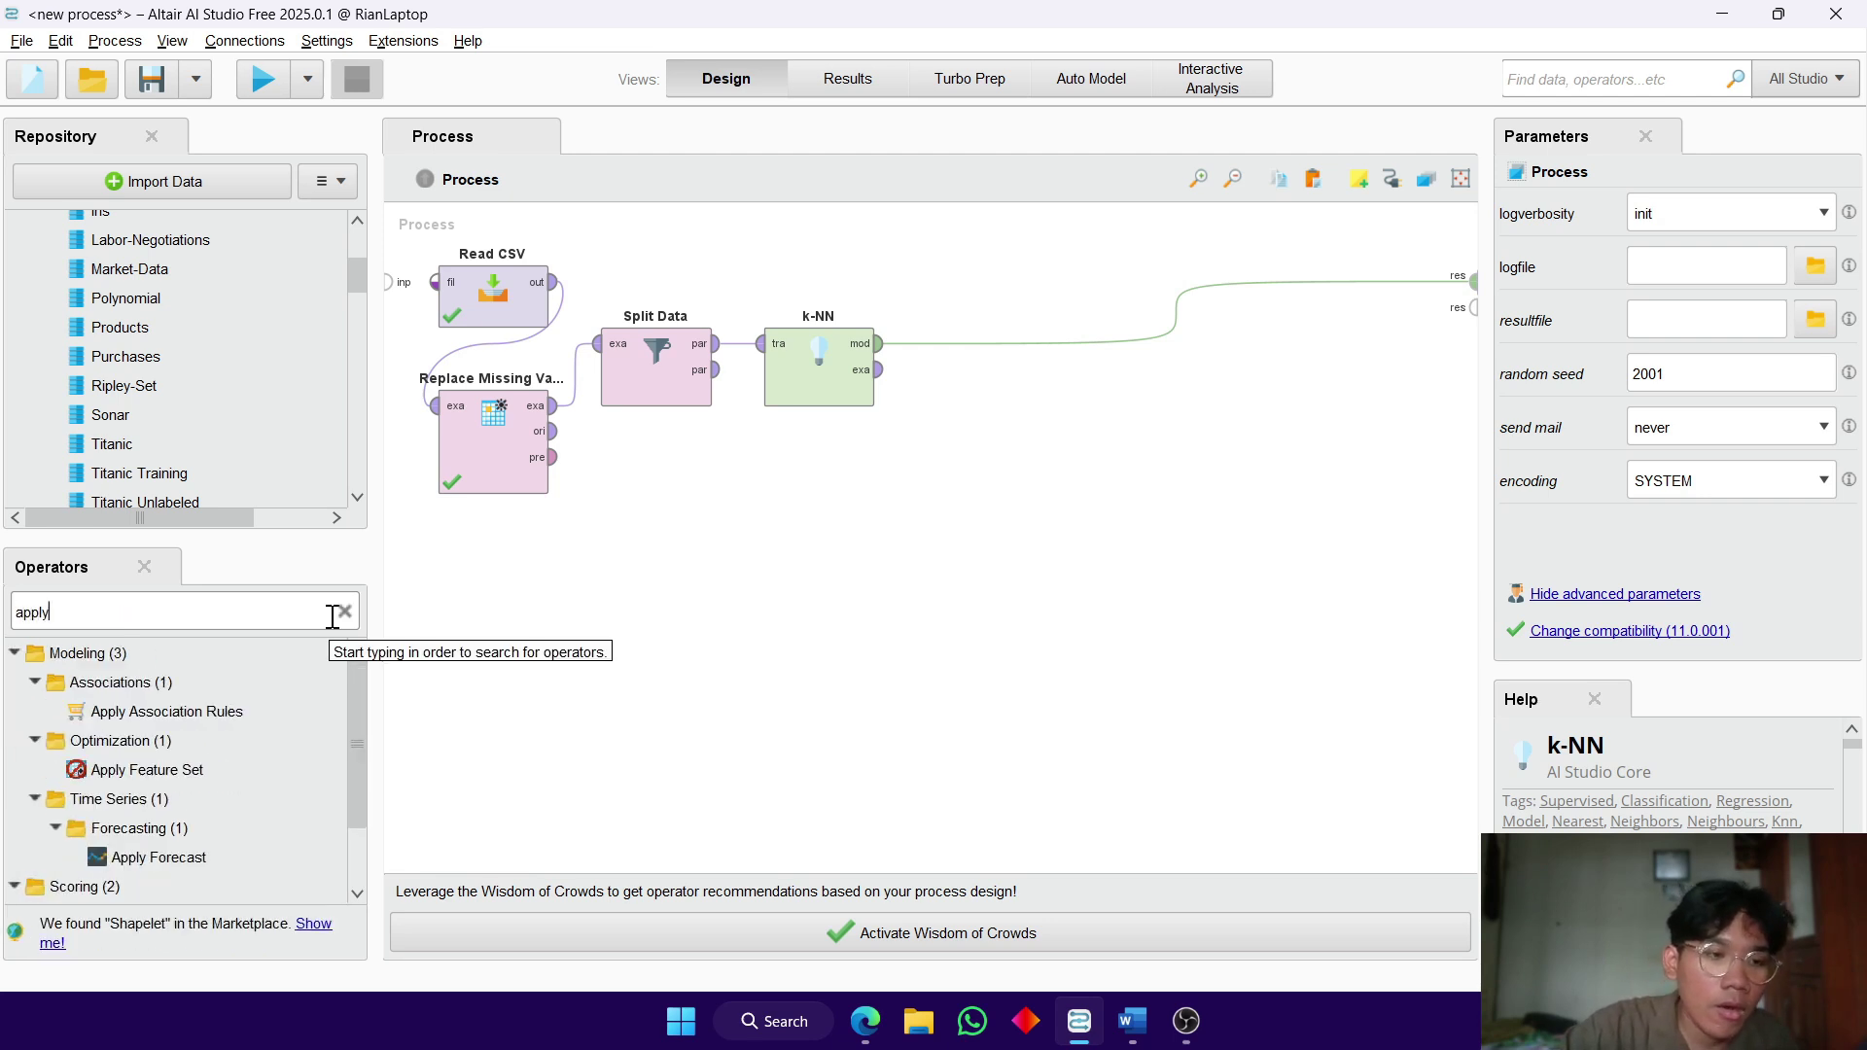
text( model)
drag(97, 799, 978, 370)
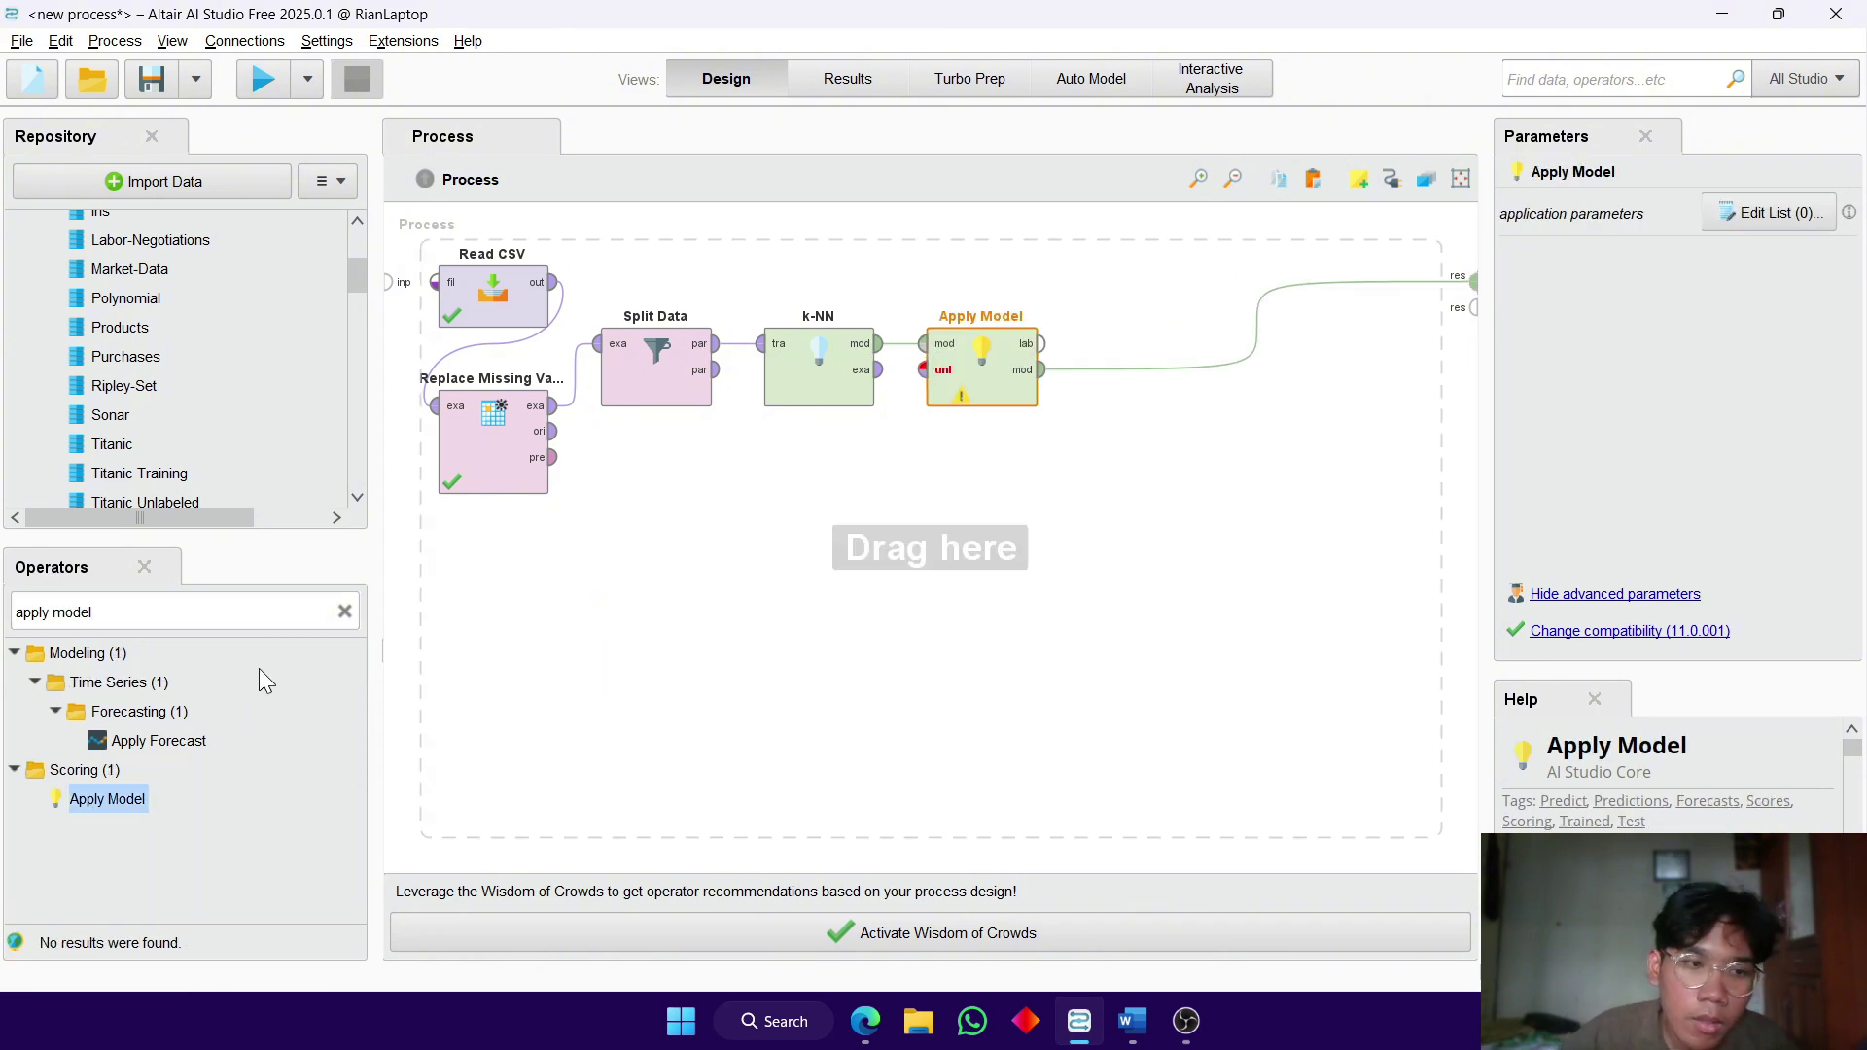
- Search the operators for "performance" and insert Performance (Classification) between Apply Model and the process result port
click(350, 611)
text(perf)
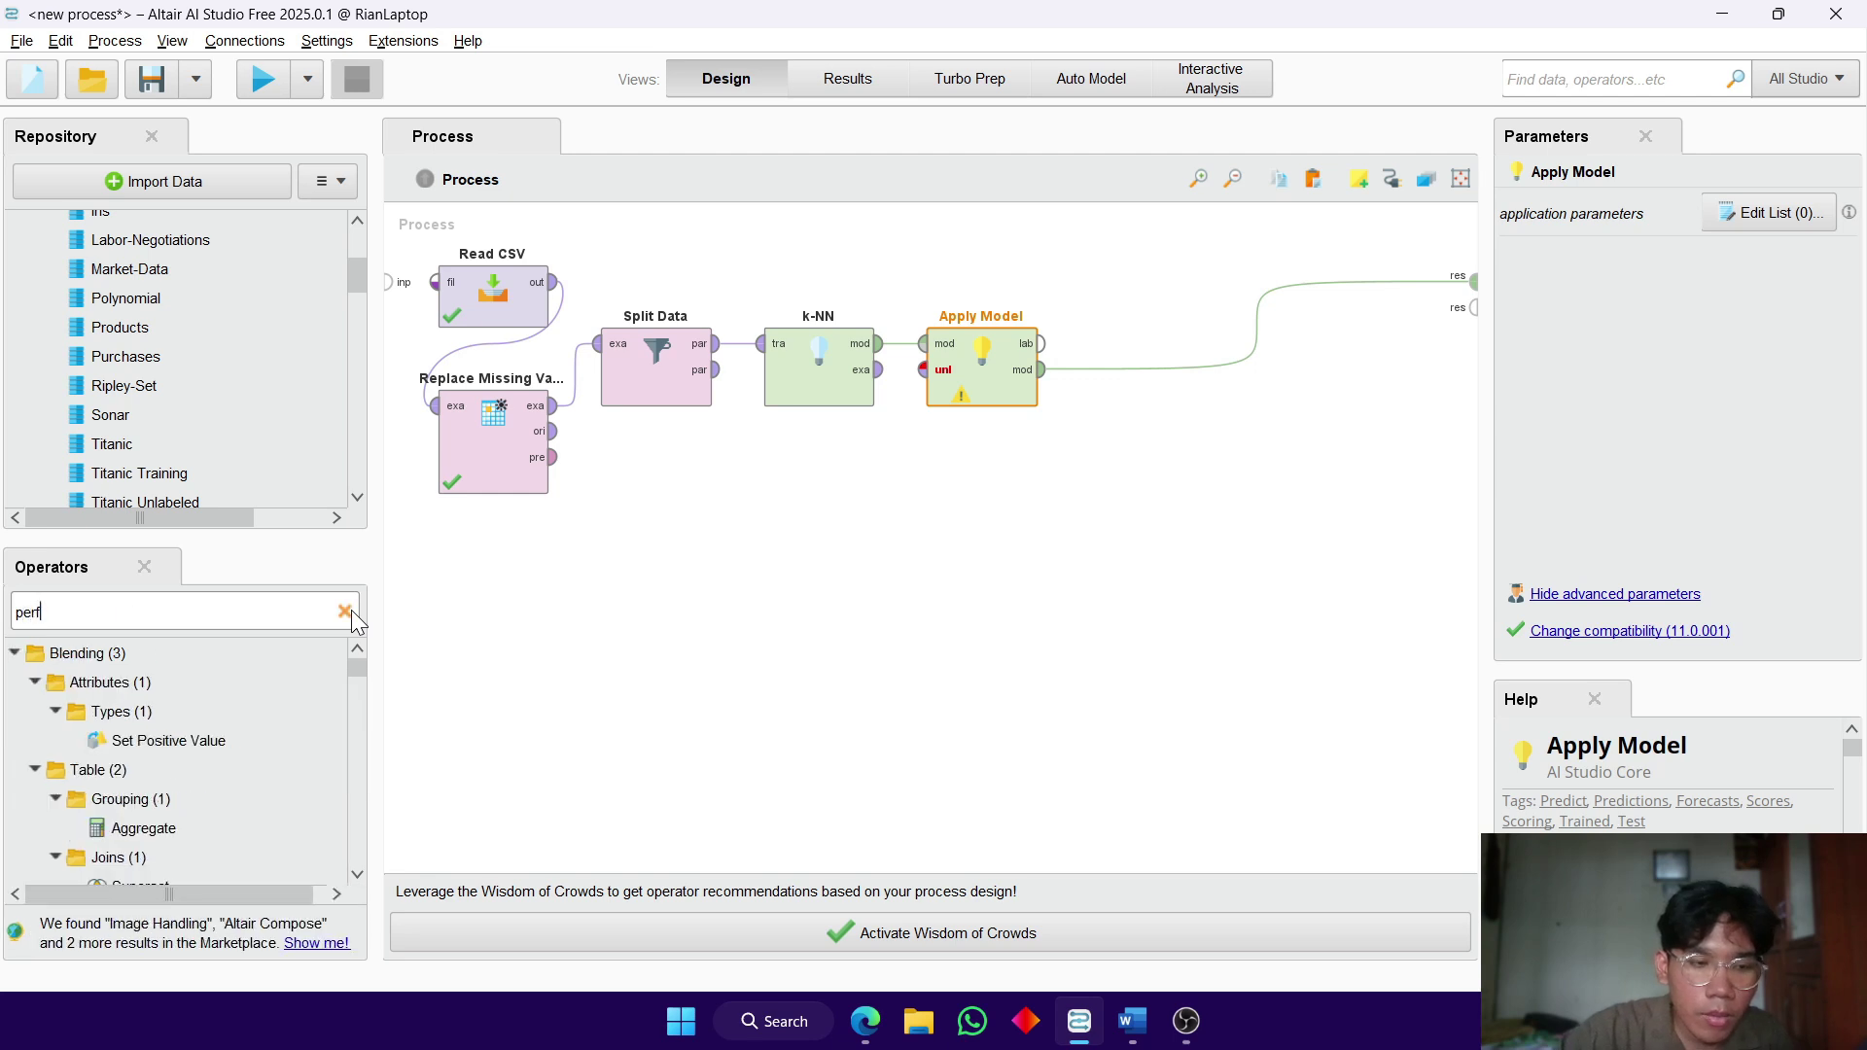
text(ormance)
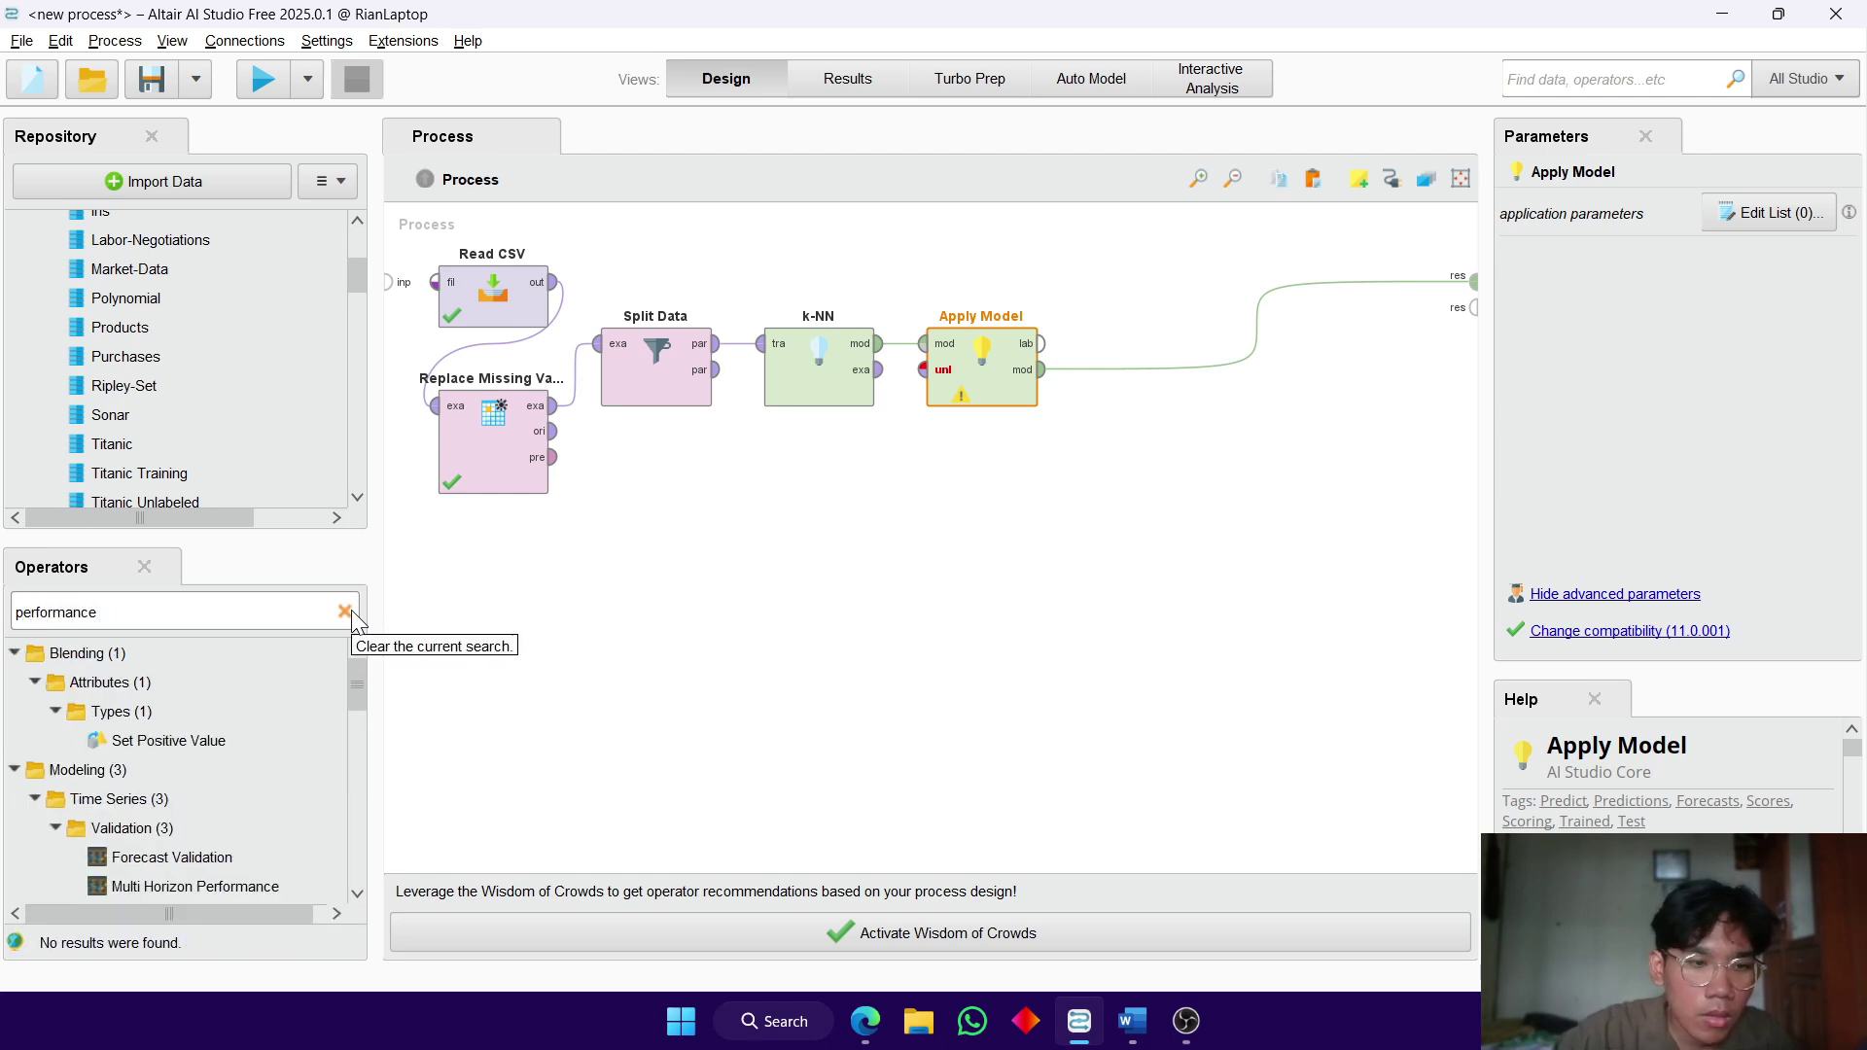
text( mod)
key(BackSpace)
key(BackSpace)
key(BackSpace)
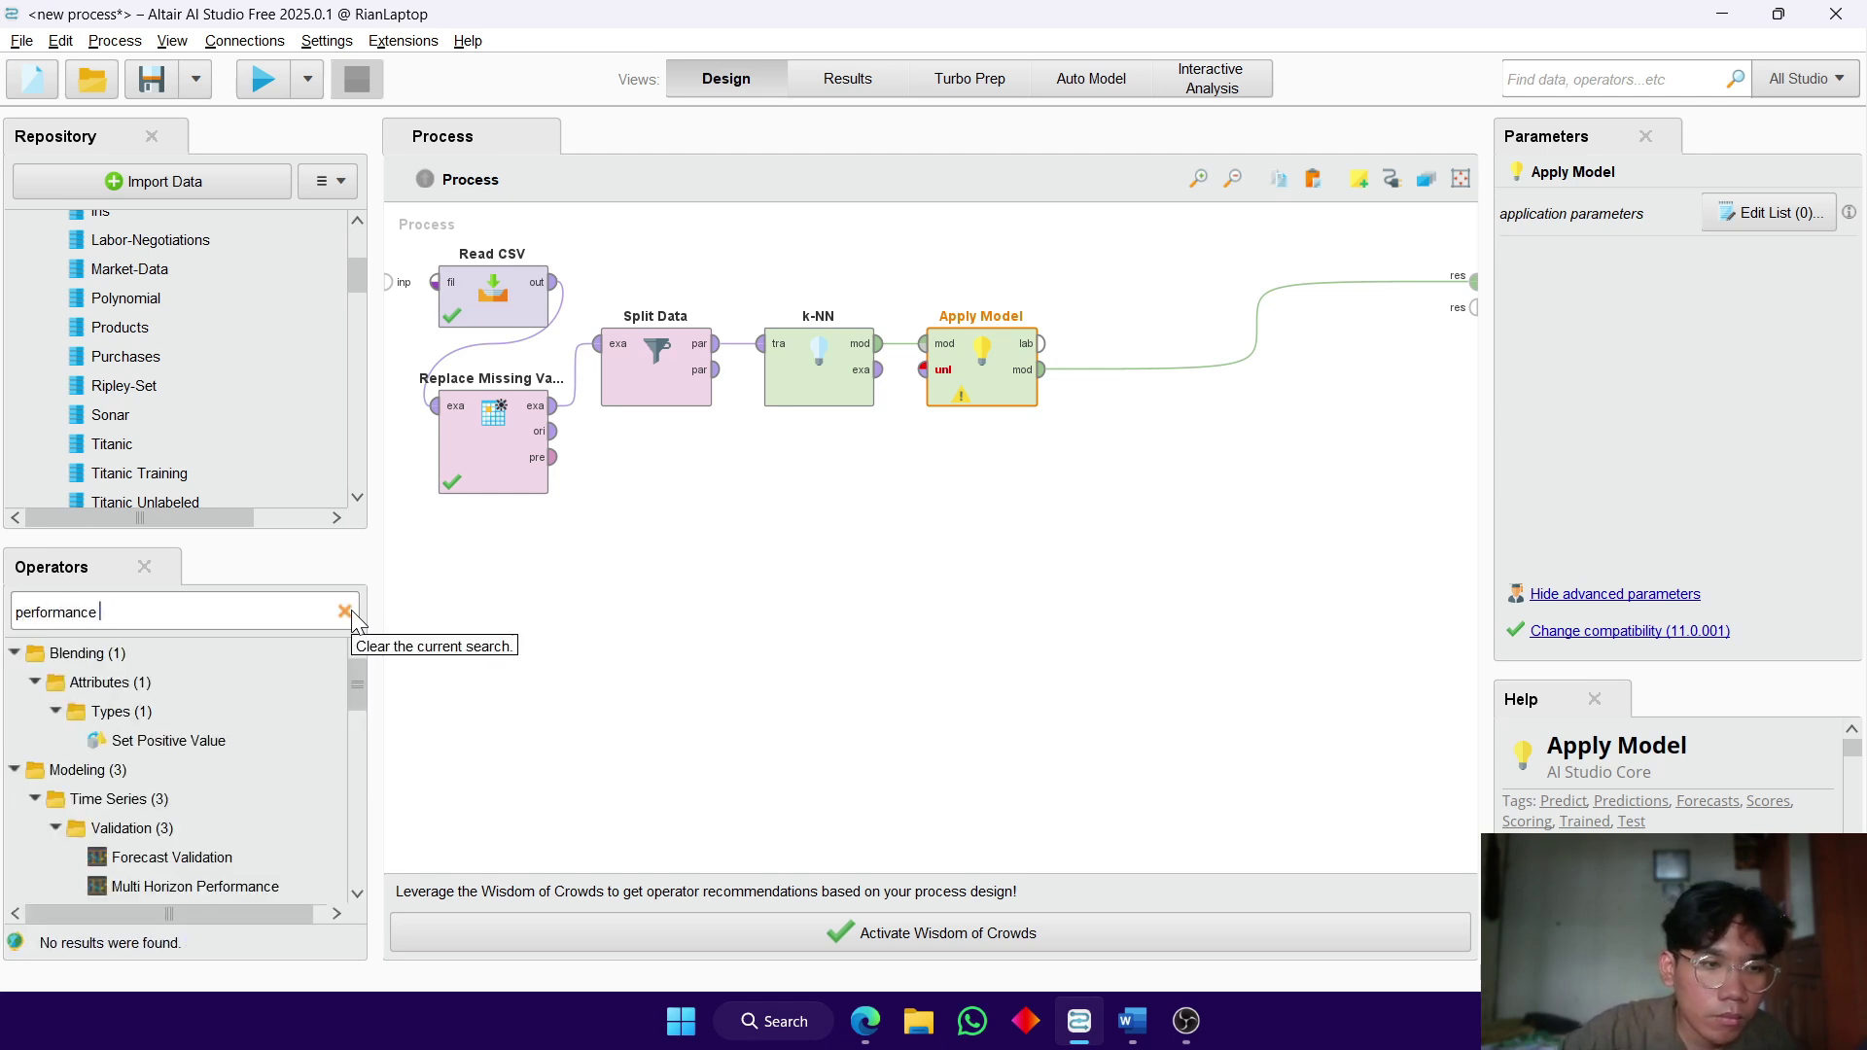
scroll(221, 888, down, 2)
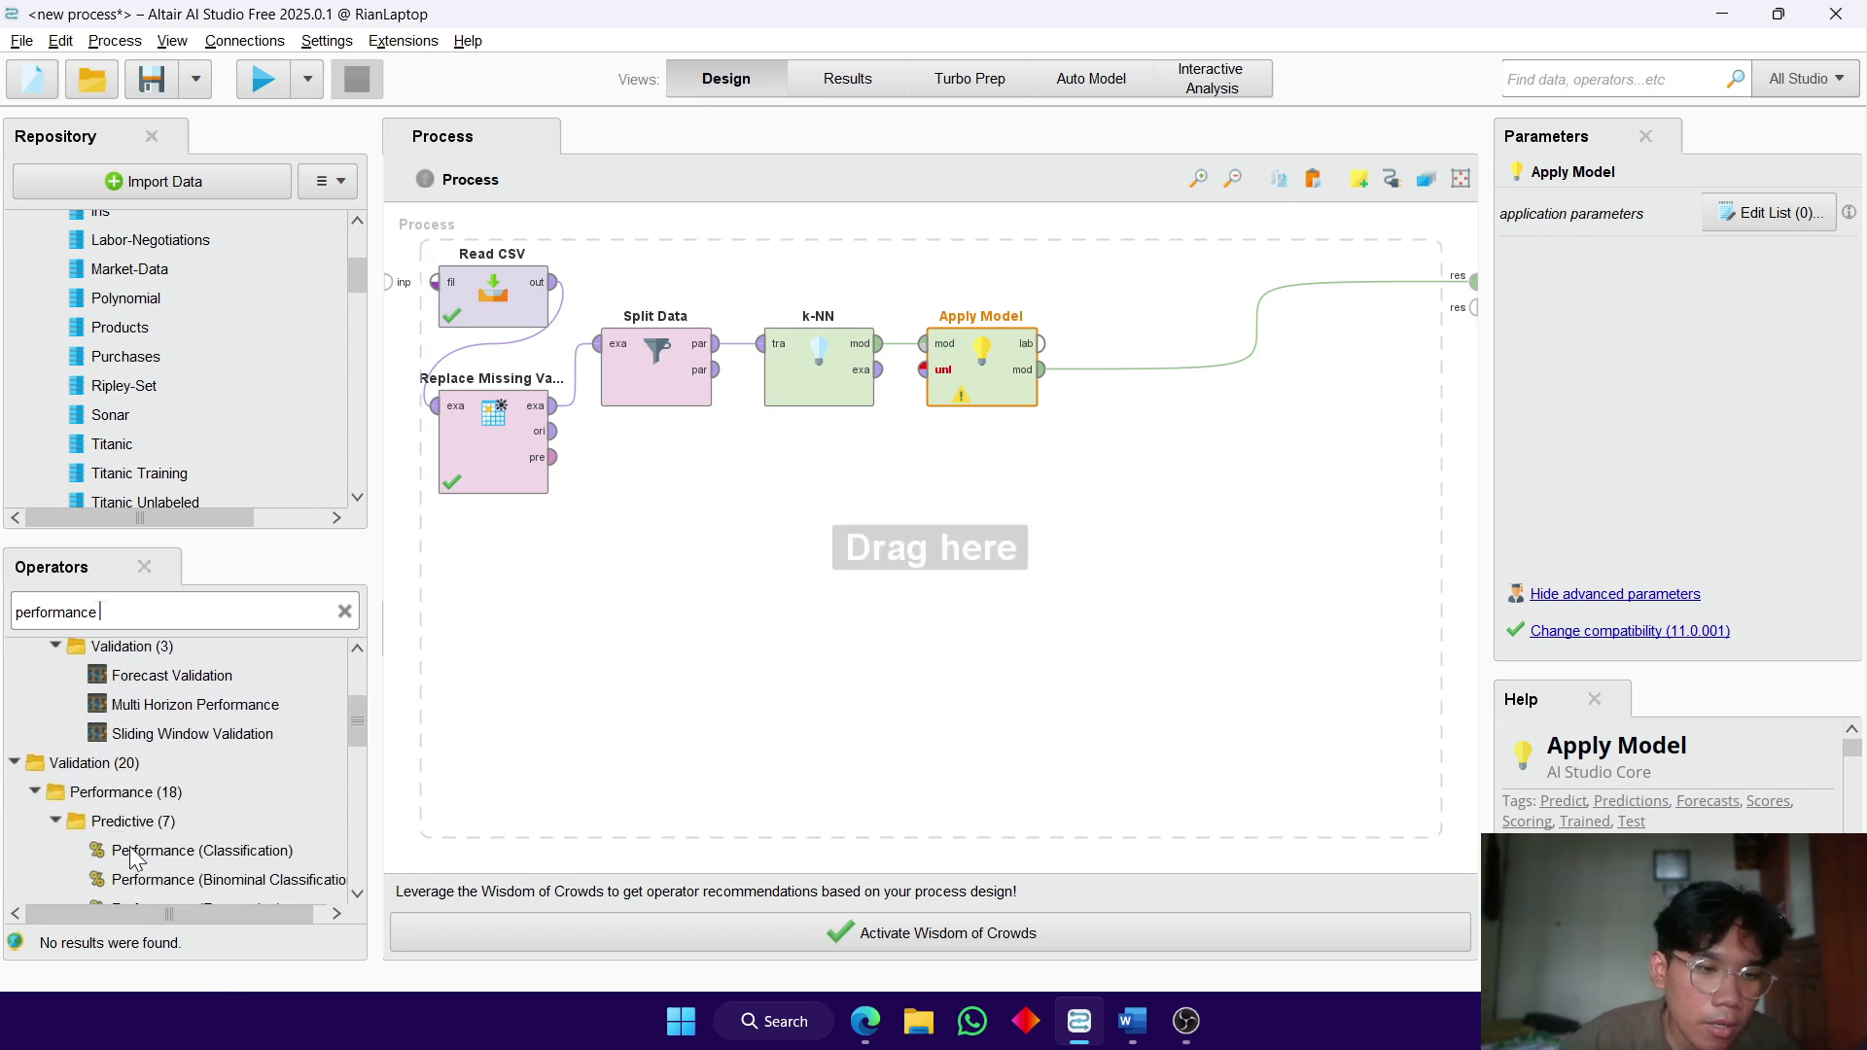
drag(135, 856, 1121, 374)
click(1198, 480)
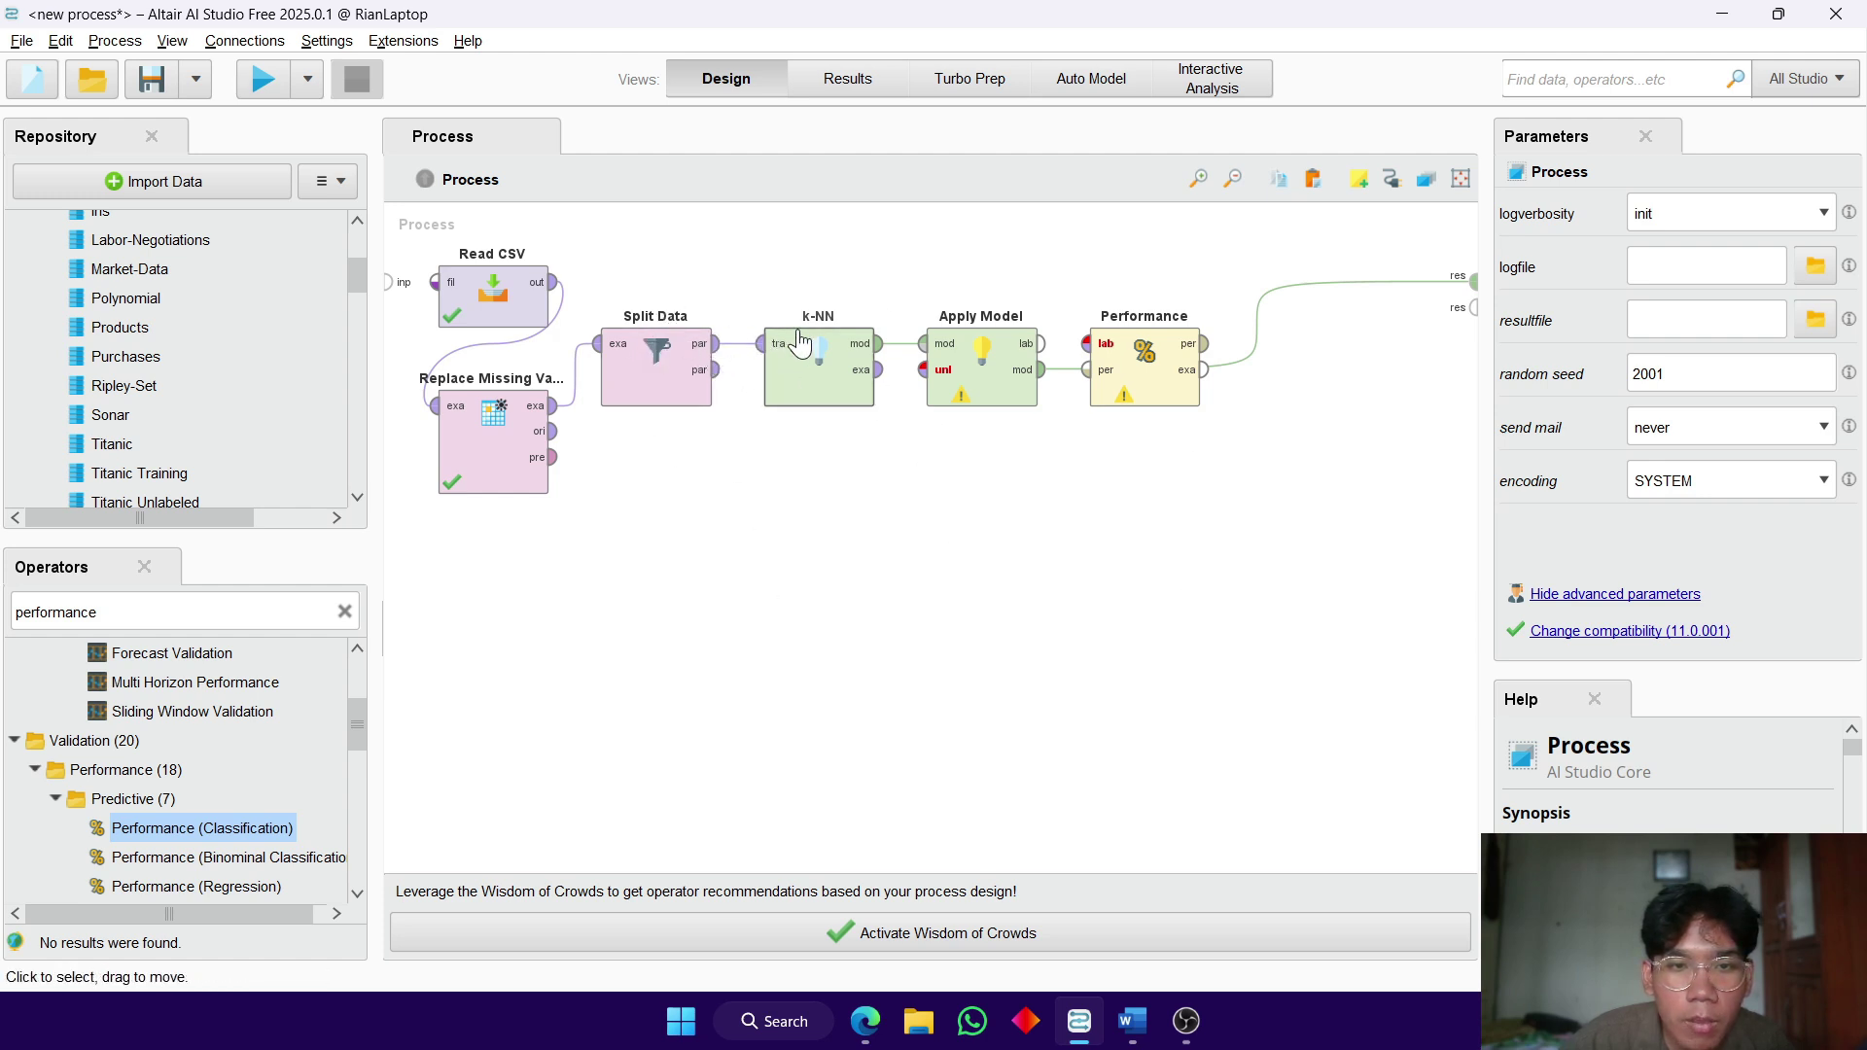
- Connect Split Data's second partition output to Apply Model's unlabelled input, and Apply Model's labelled output to Performance's label input
click(717, 379)
click(717, 380)
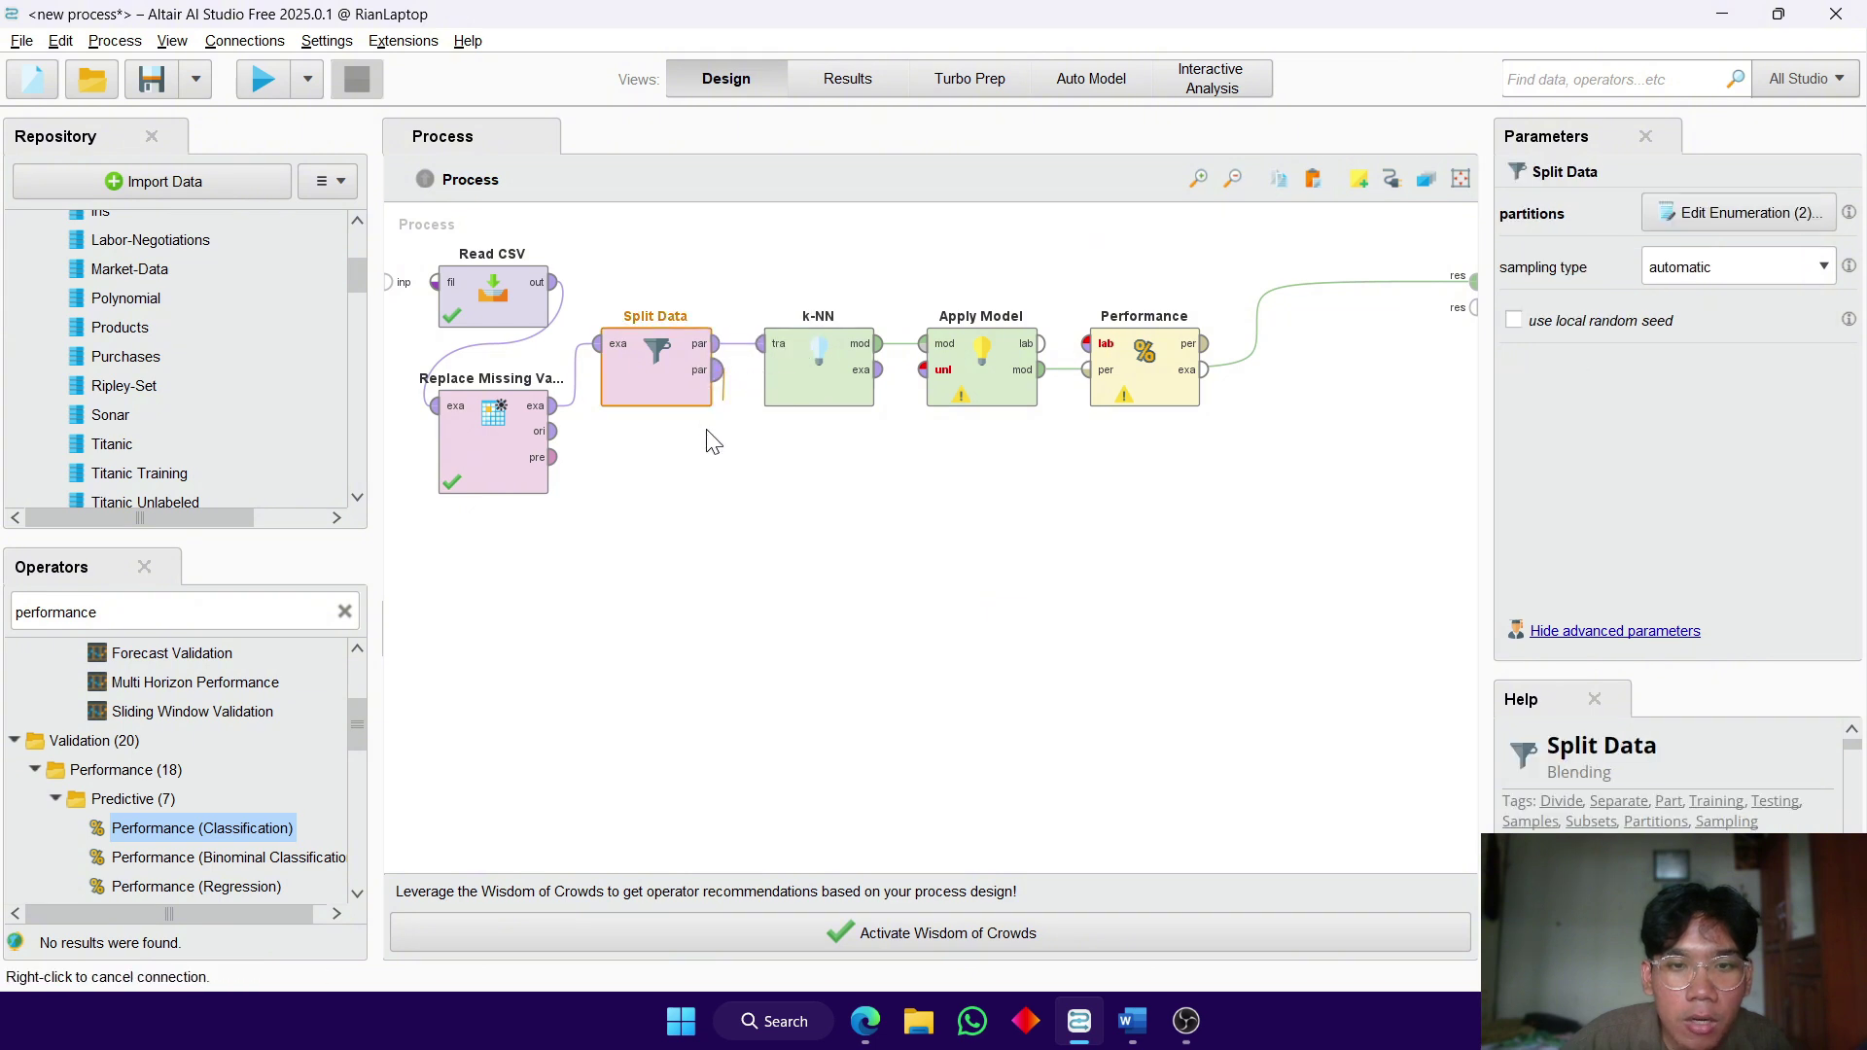
click(923, 377)
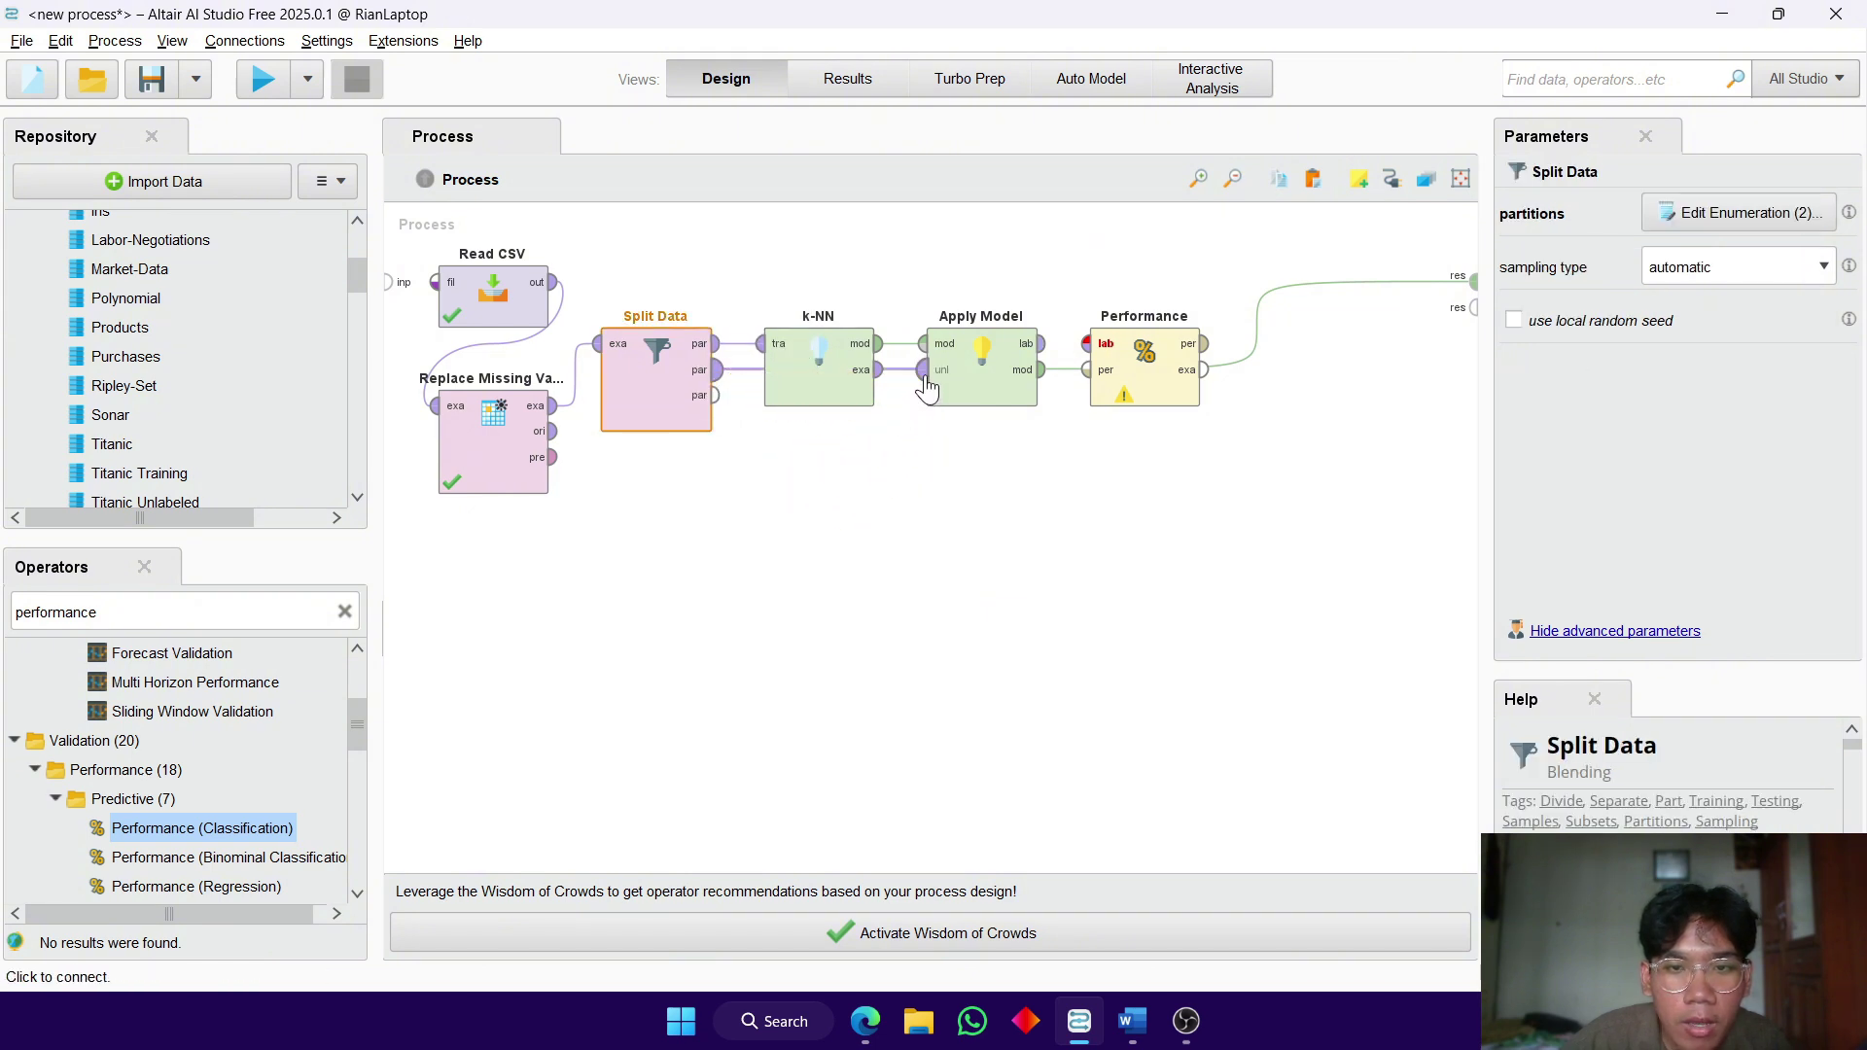
click(1043, 344)
click(1084, 348)
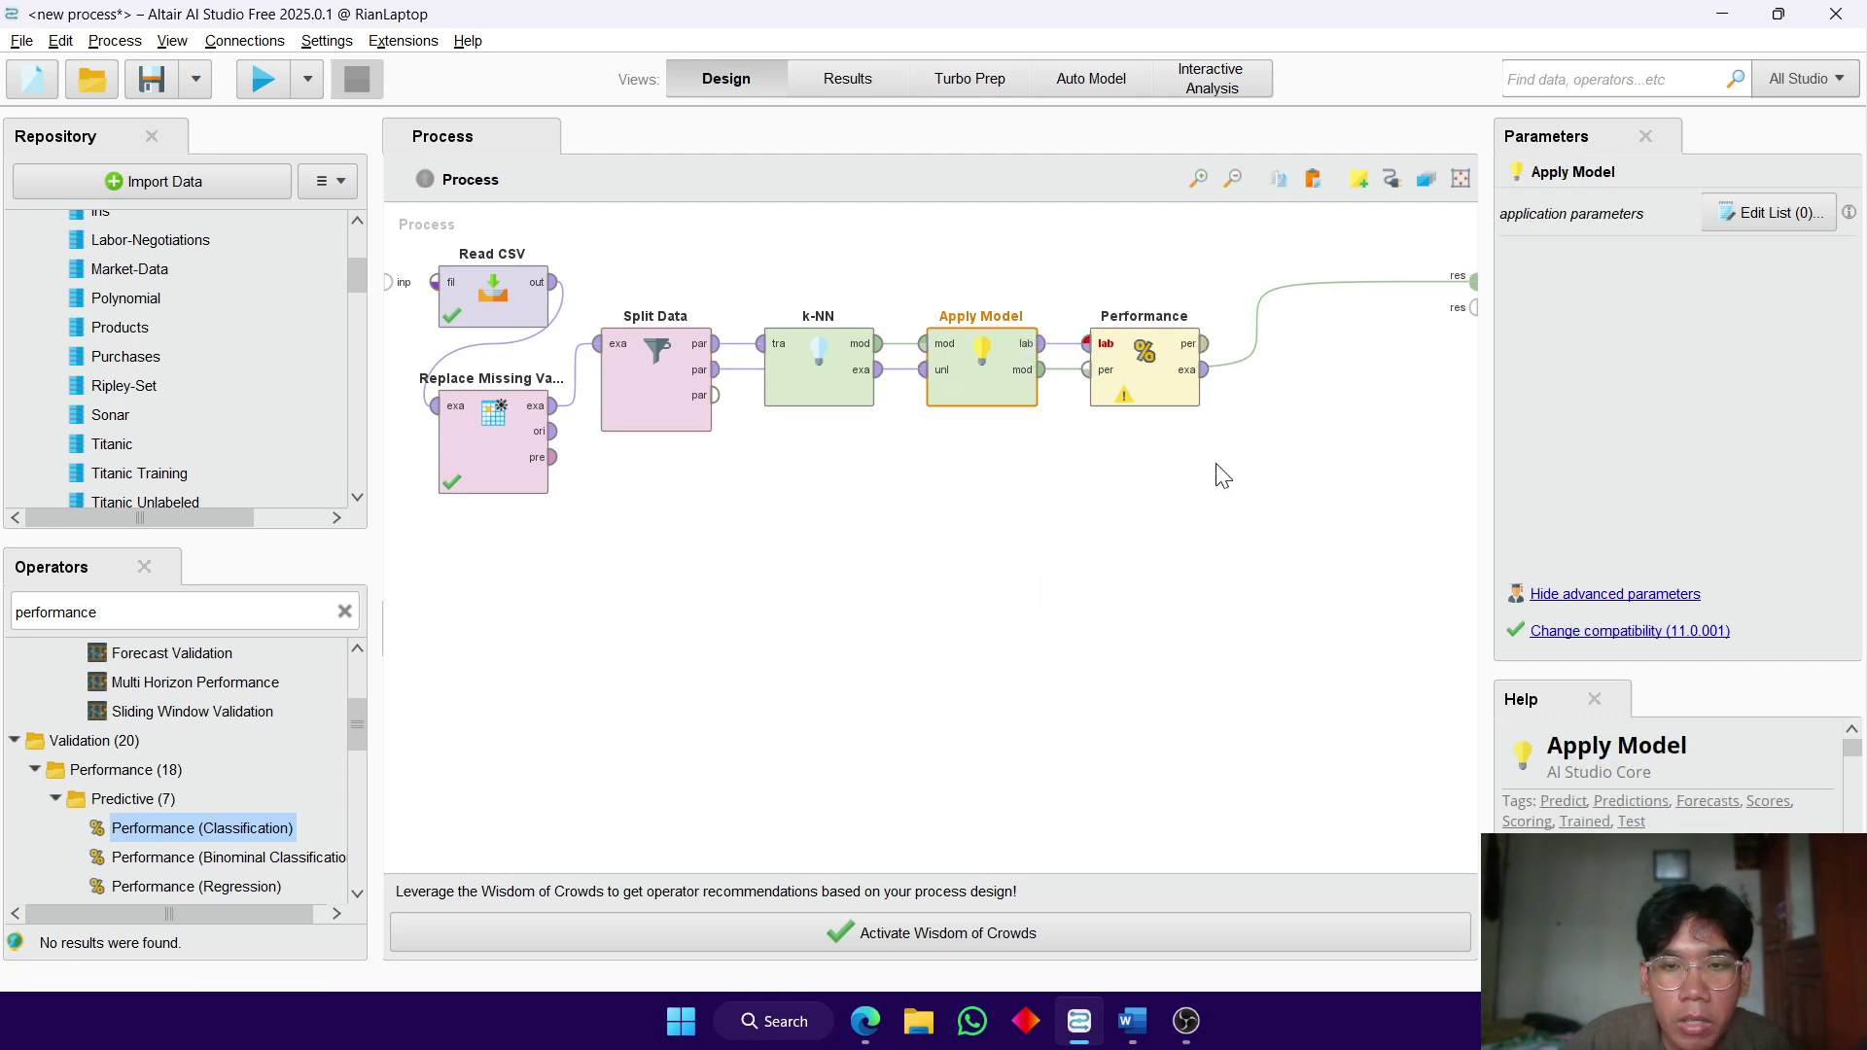
- Check the problem flagged on Performance, search the operators for "numerical" and add Numerical to Polynominal below Split Data
click(1147, 396)
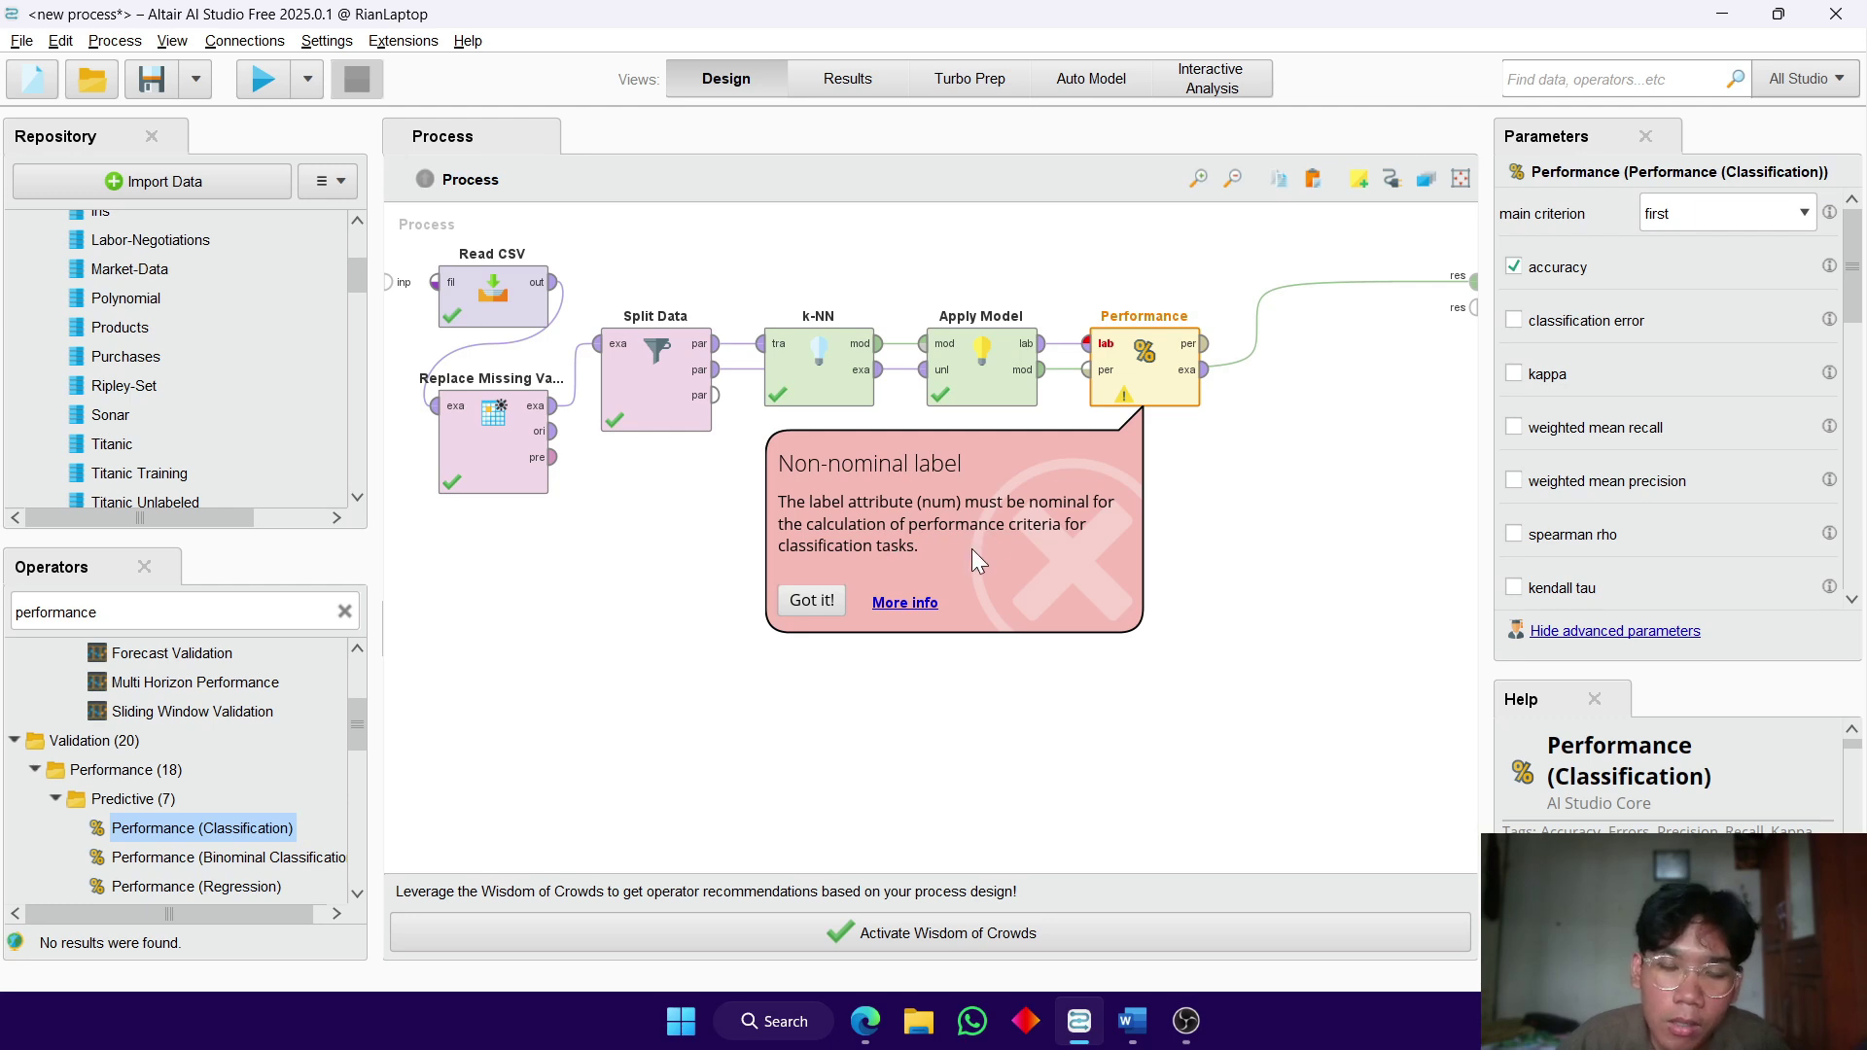
click(822, 605)
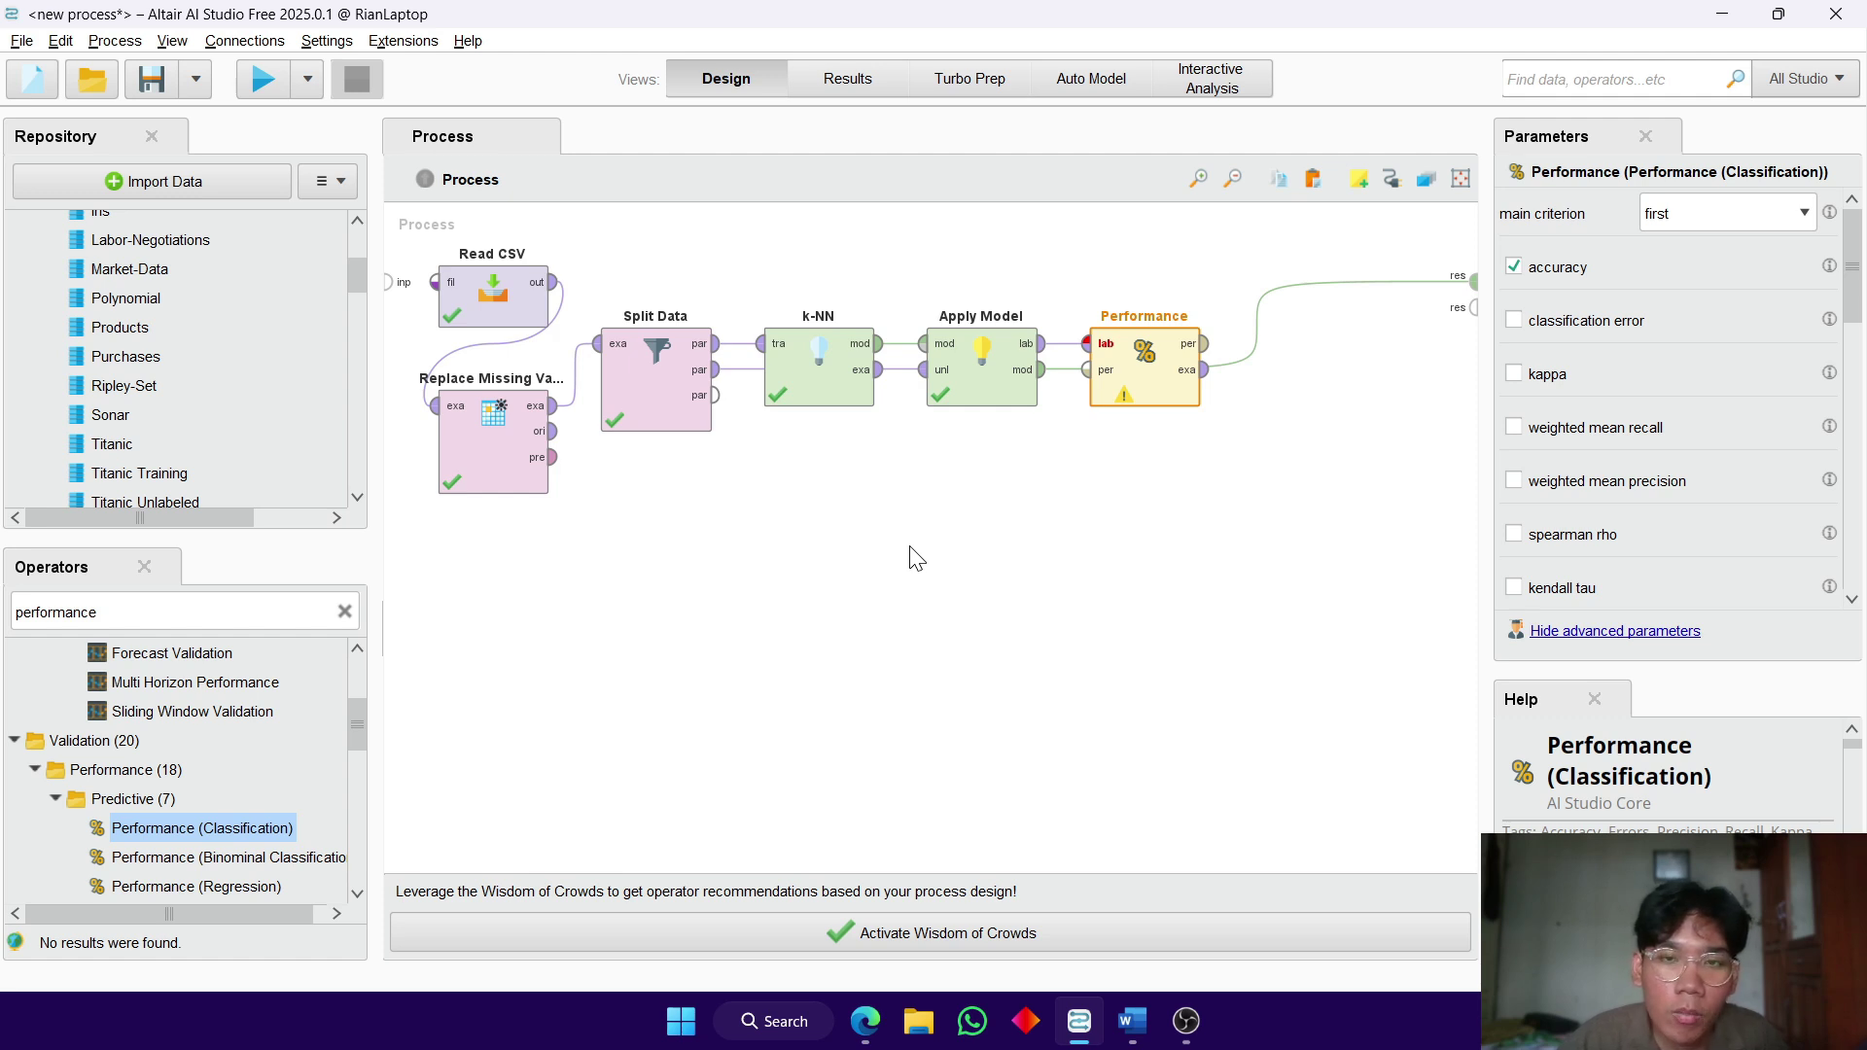
click(351, 611)
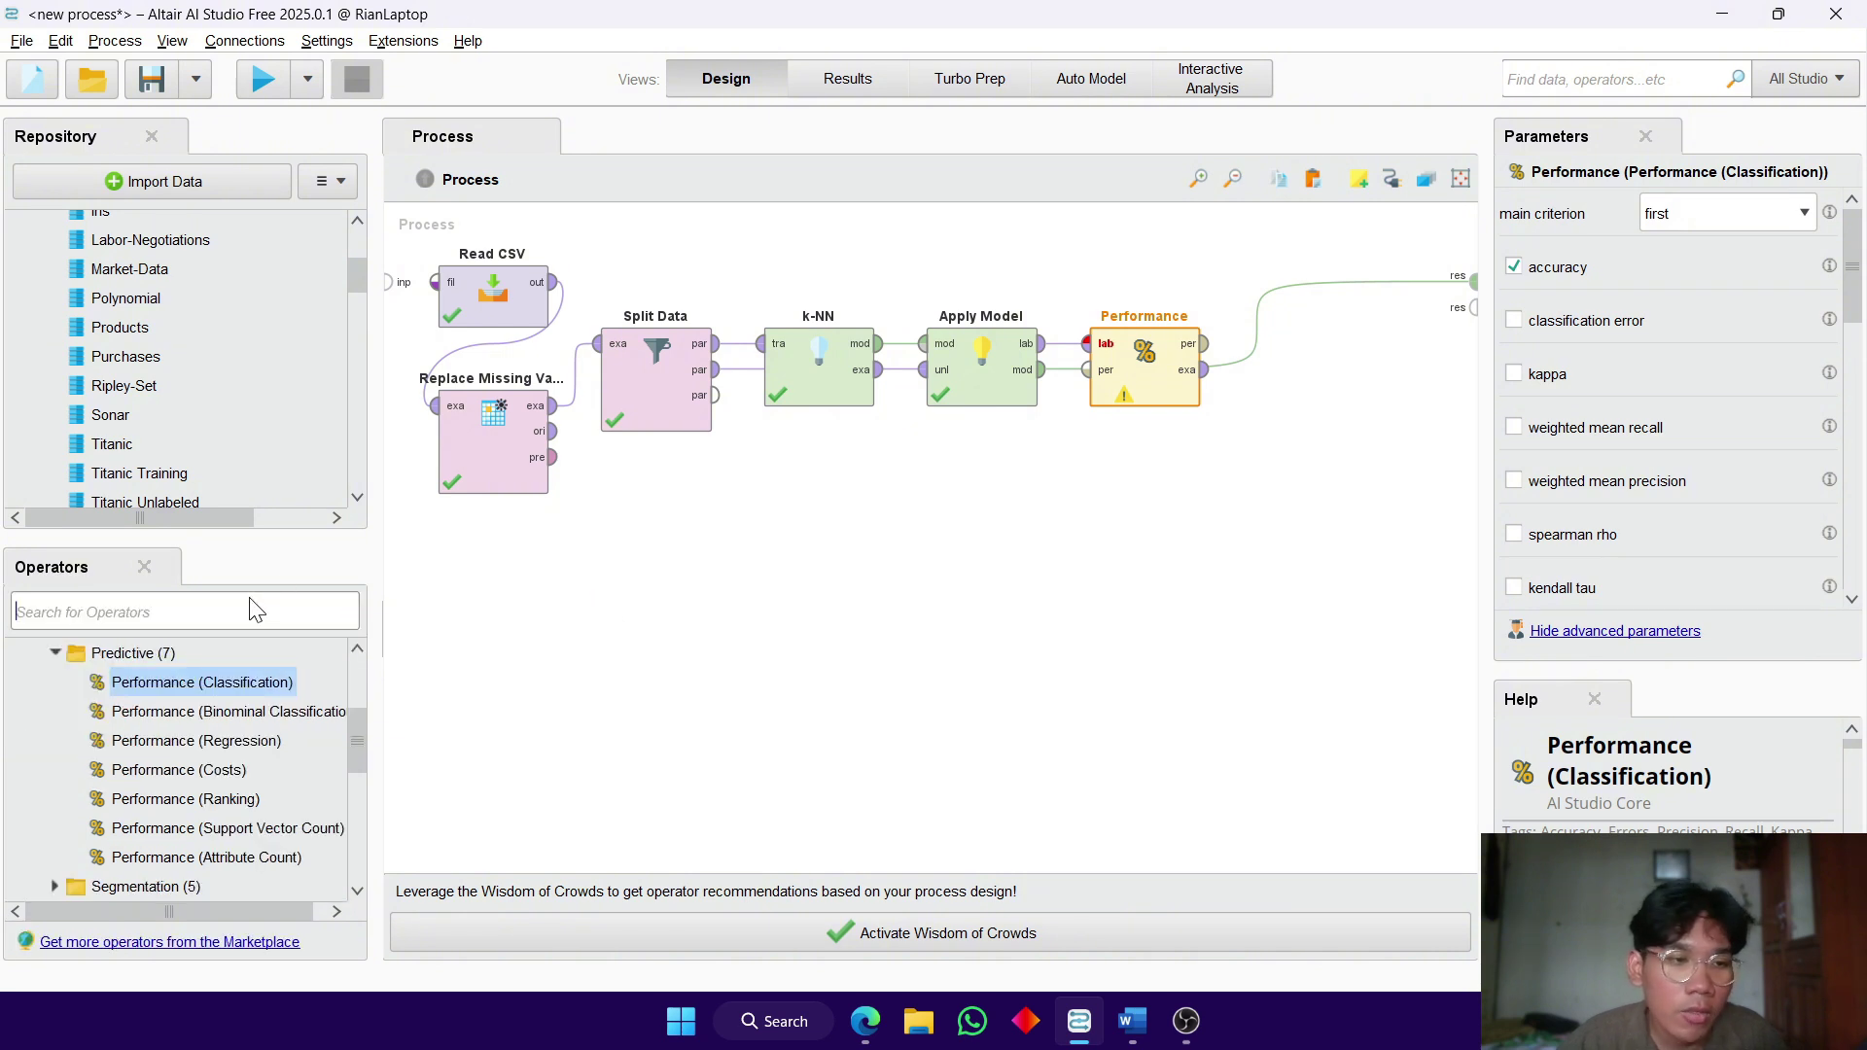
text(numerical)
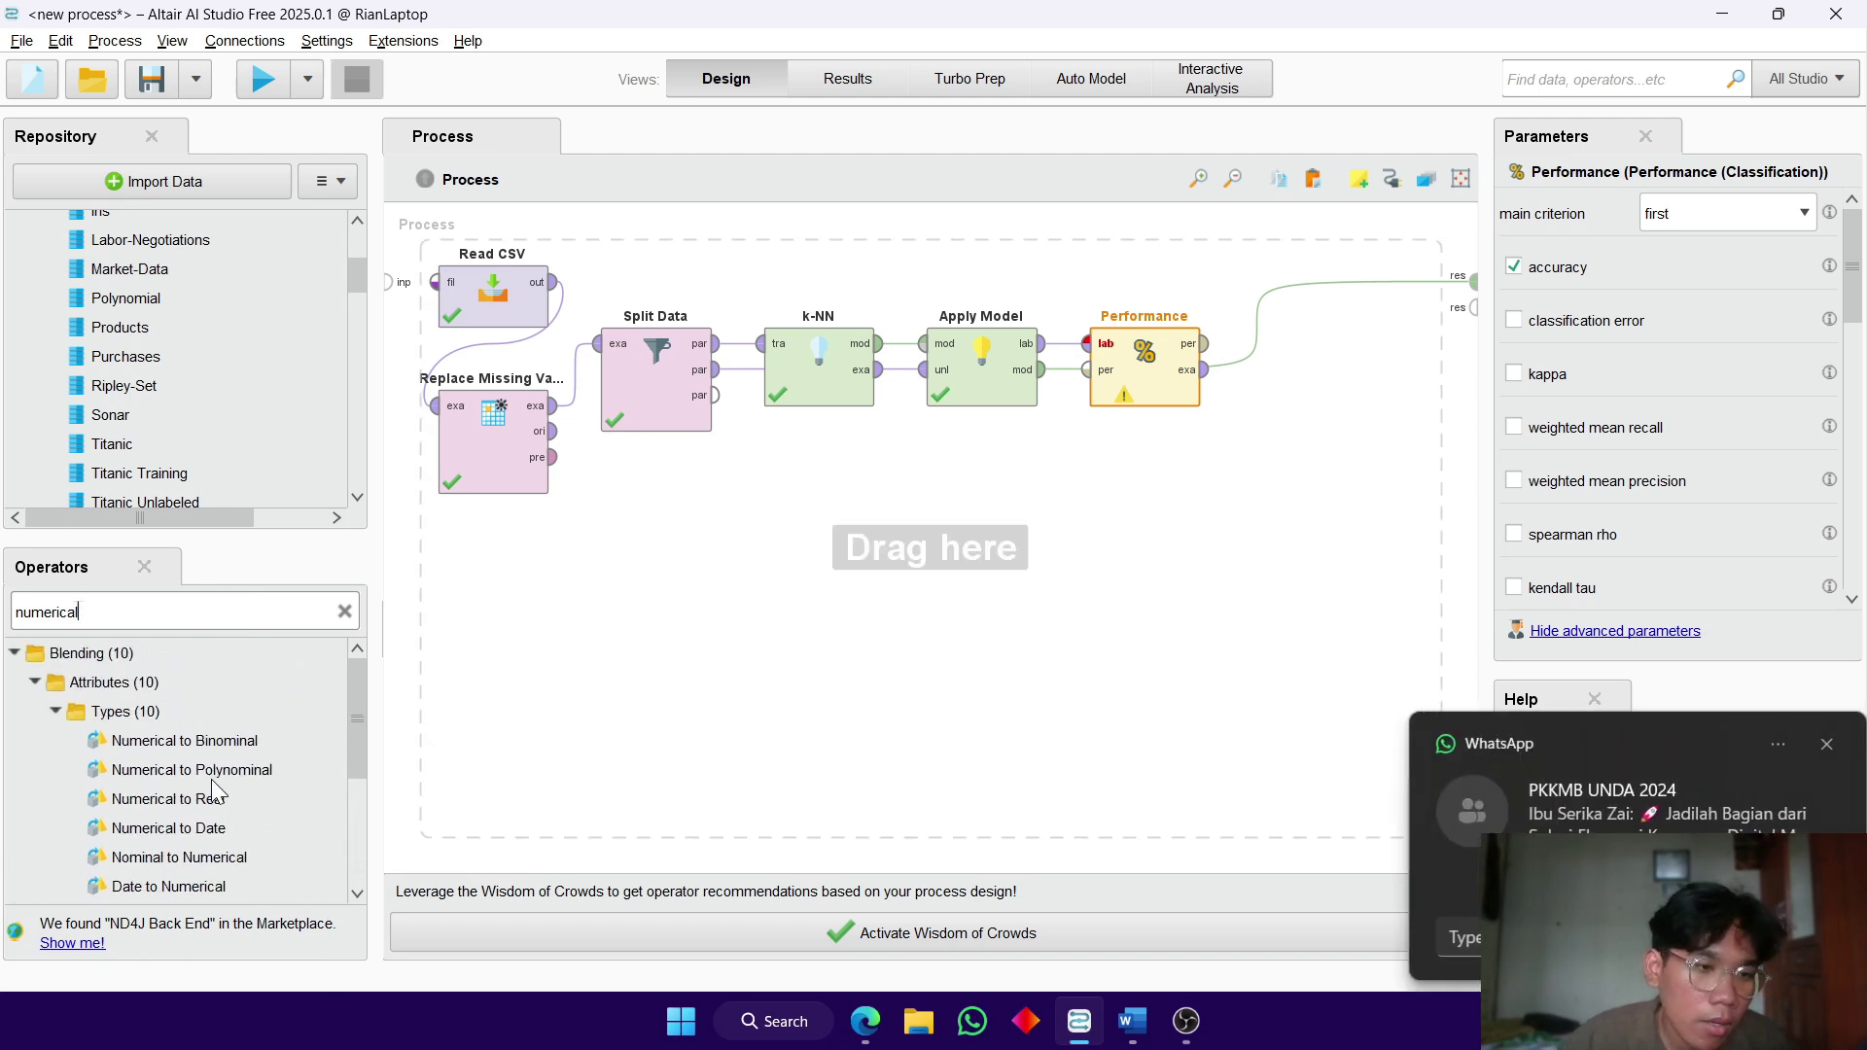
drag(213, 776, 665, 536)
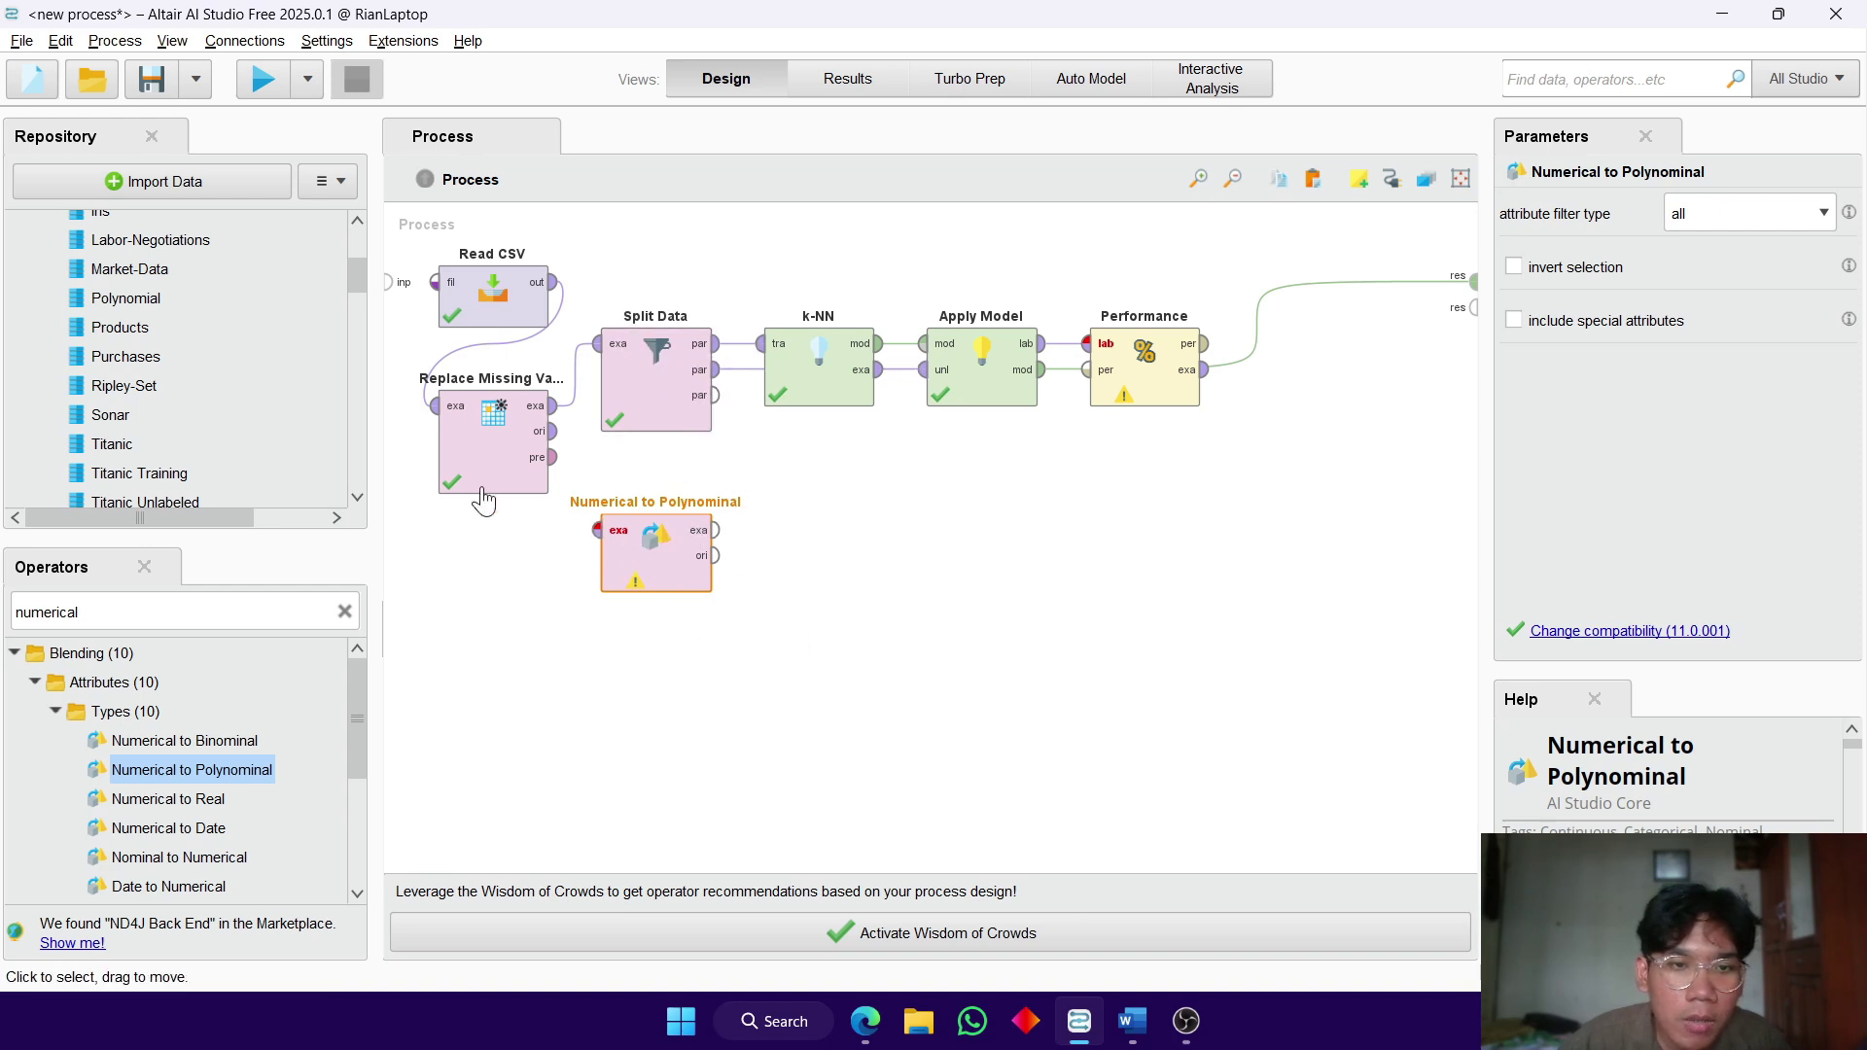
- Disconnect Replace Missing Values from Split Data and route its example output through Numerical to Polynominal into Split Data
click(596, 345)
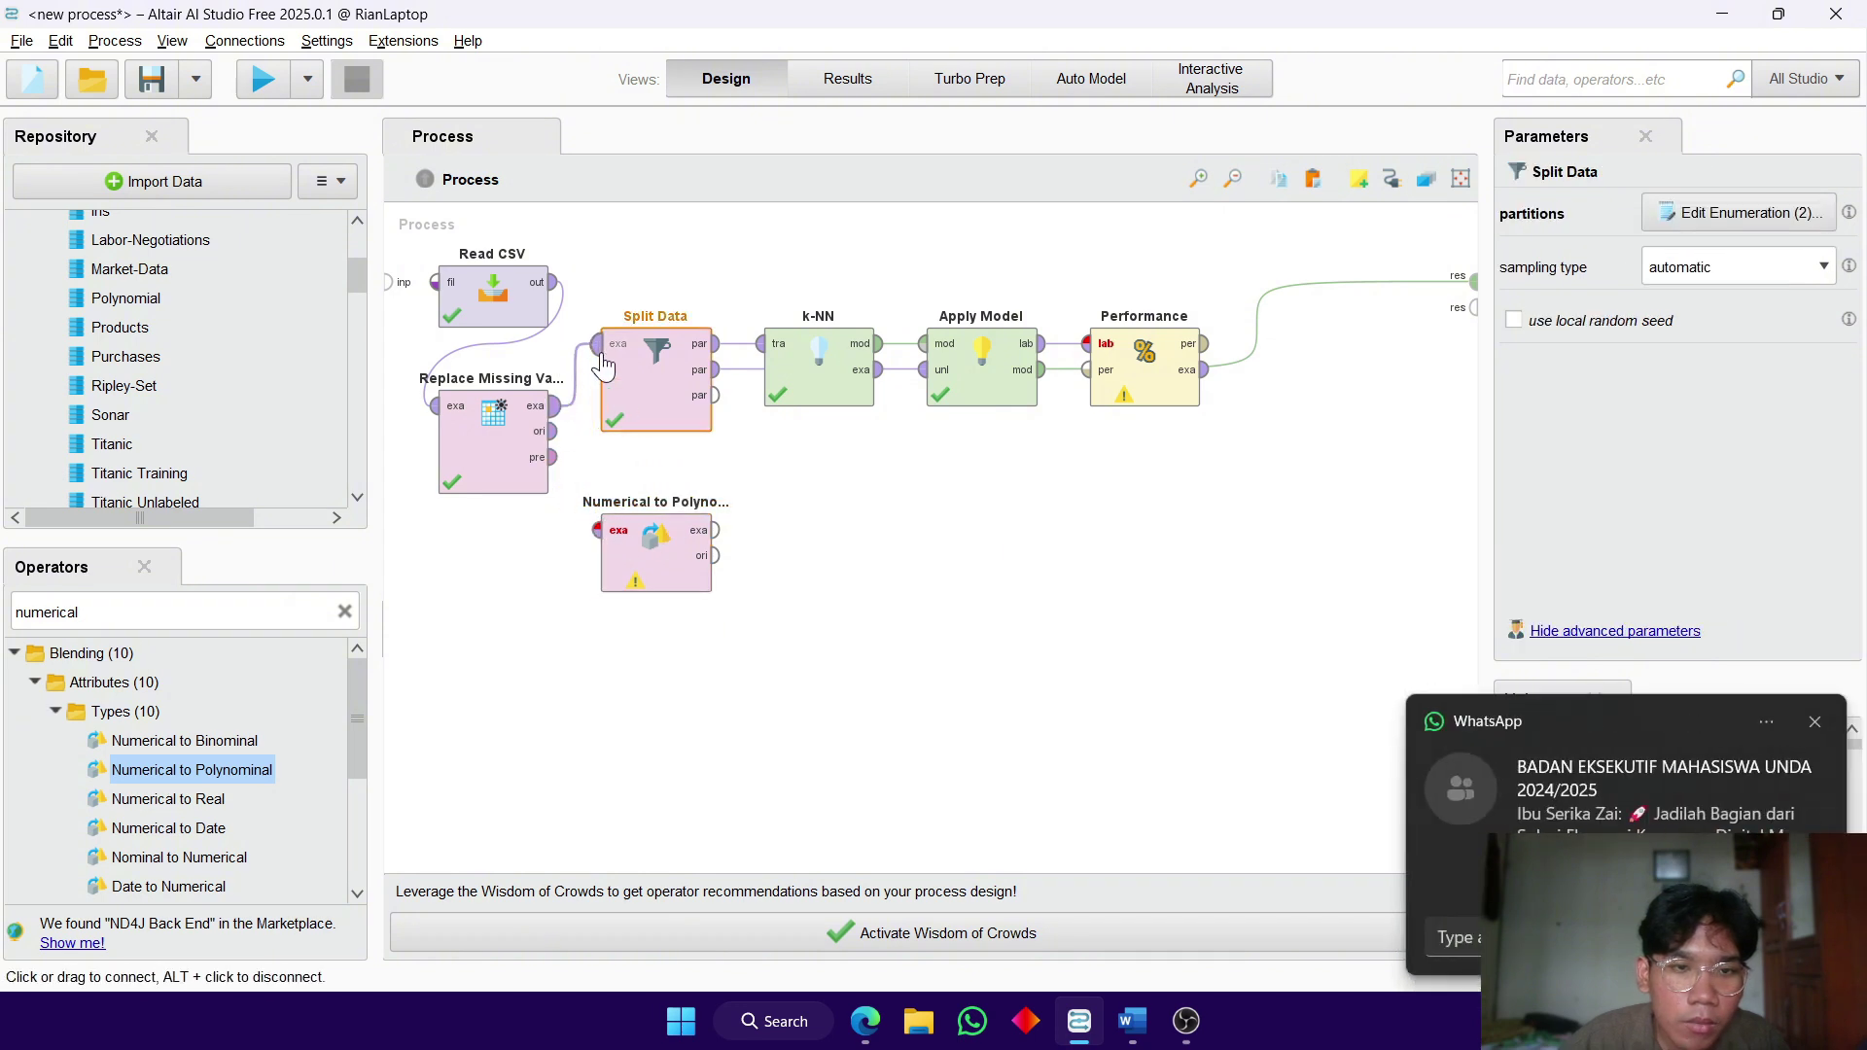
click(598, 533)
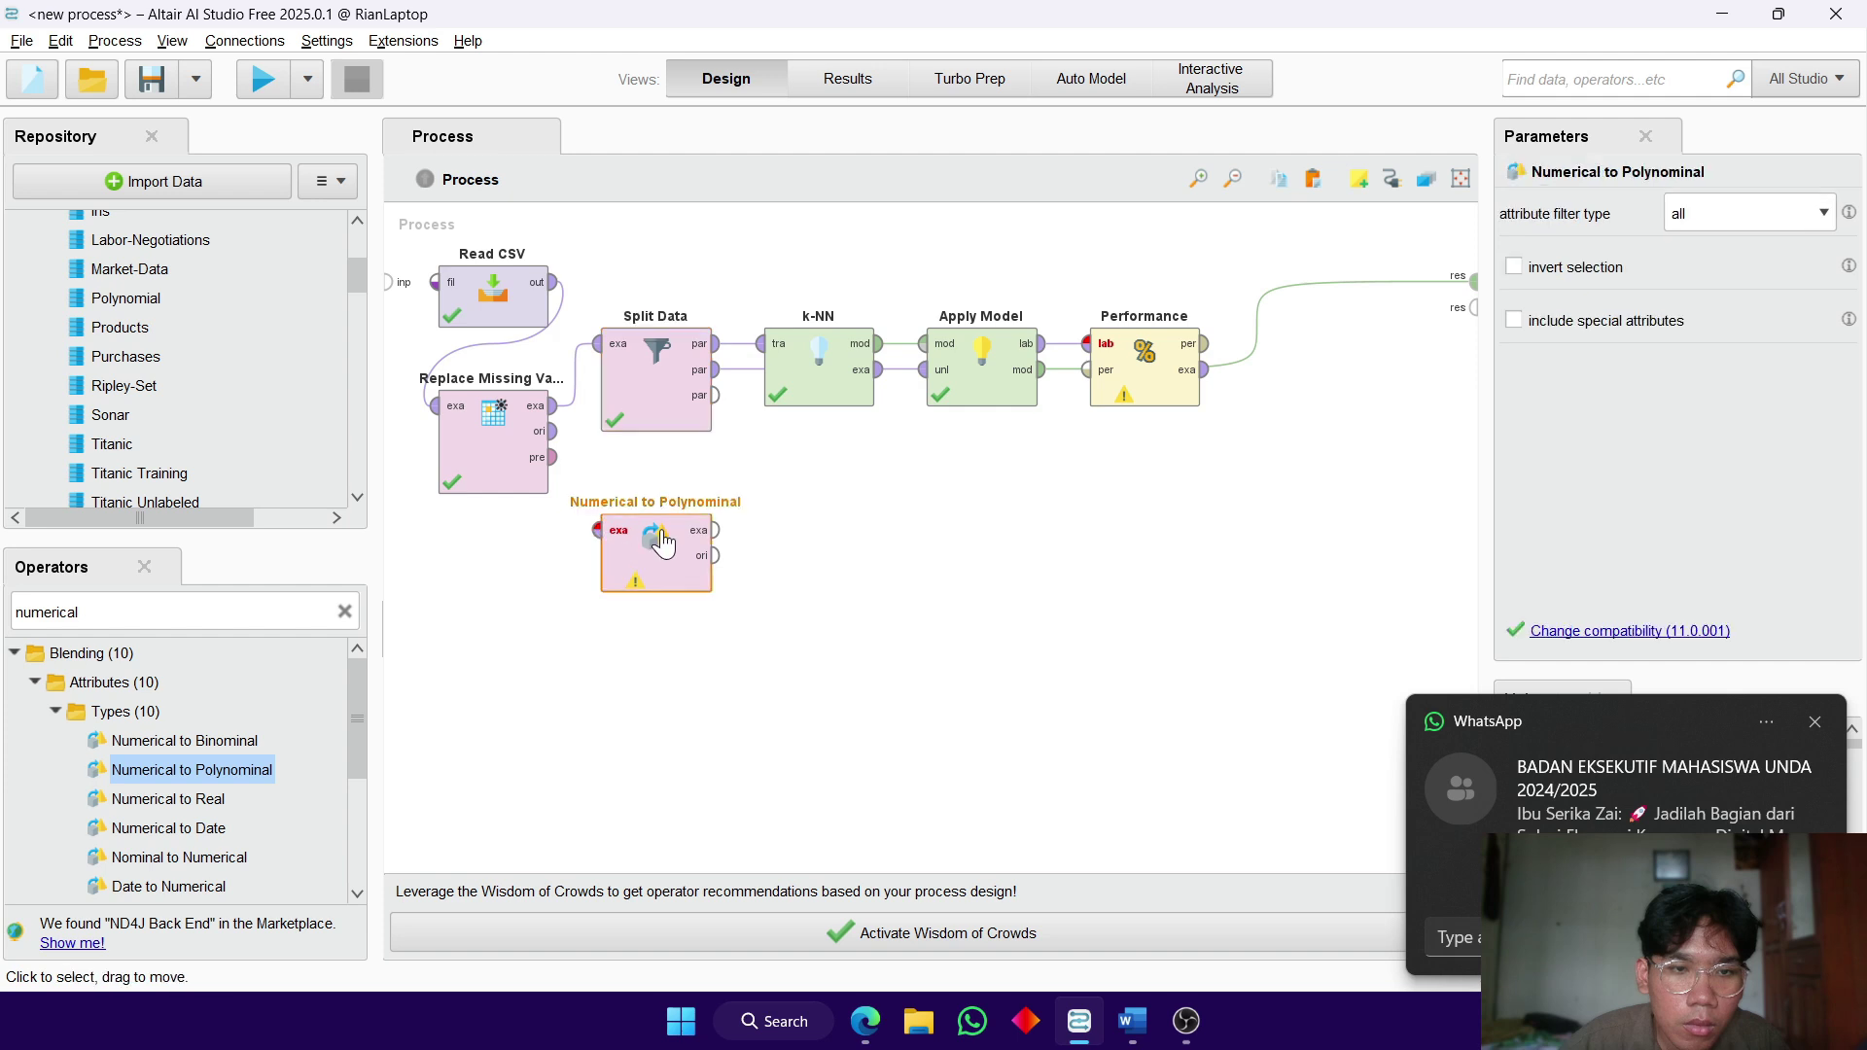
click(598, 335)
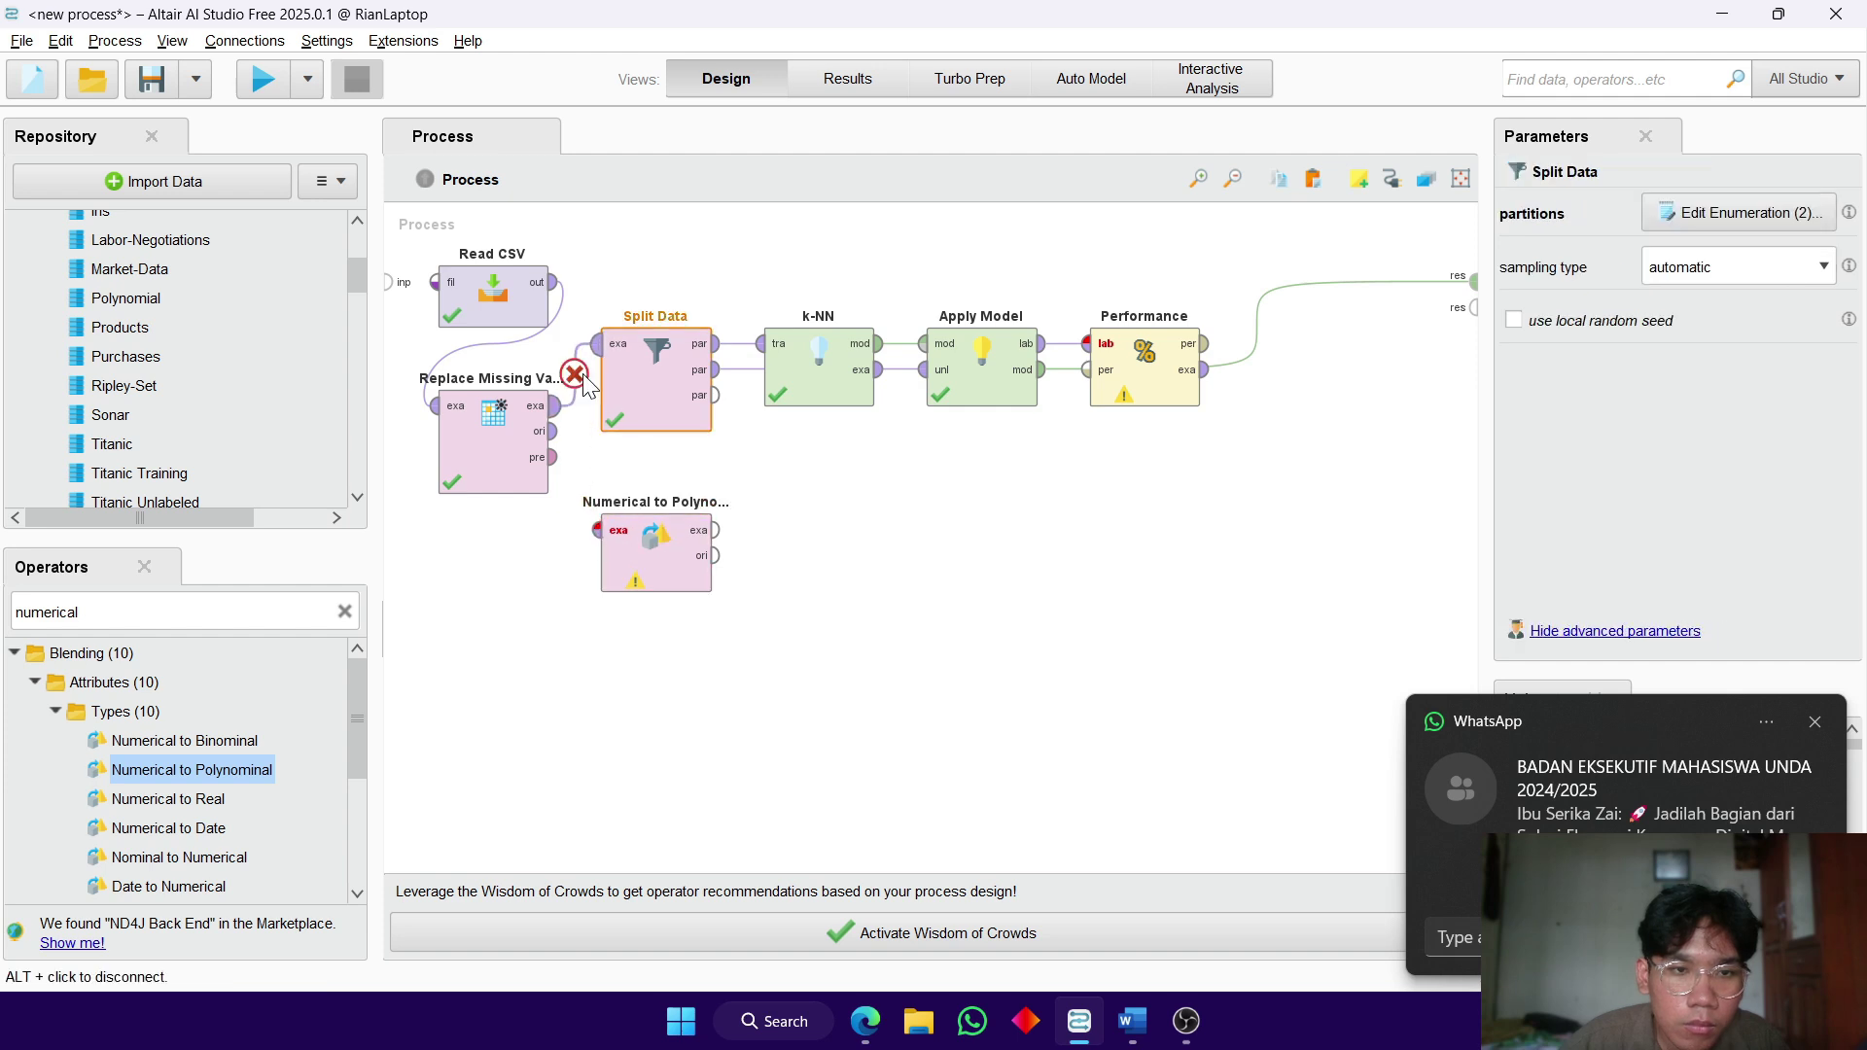
alt+click(568, 411)
click(558, 407)
click(597, 530)
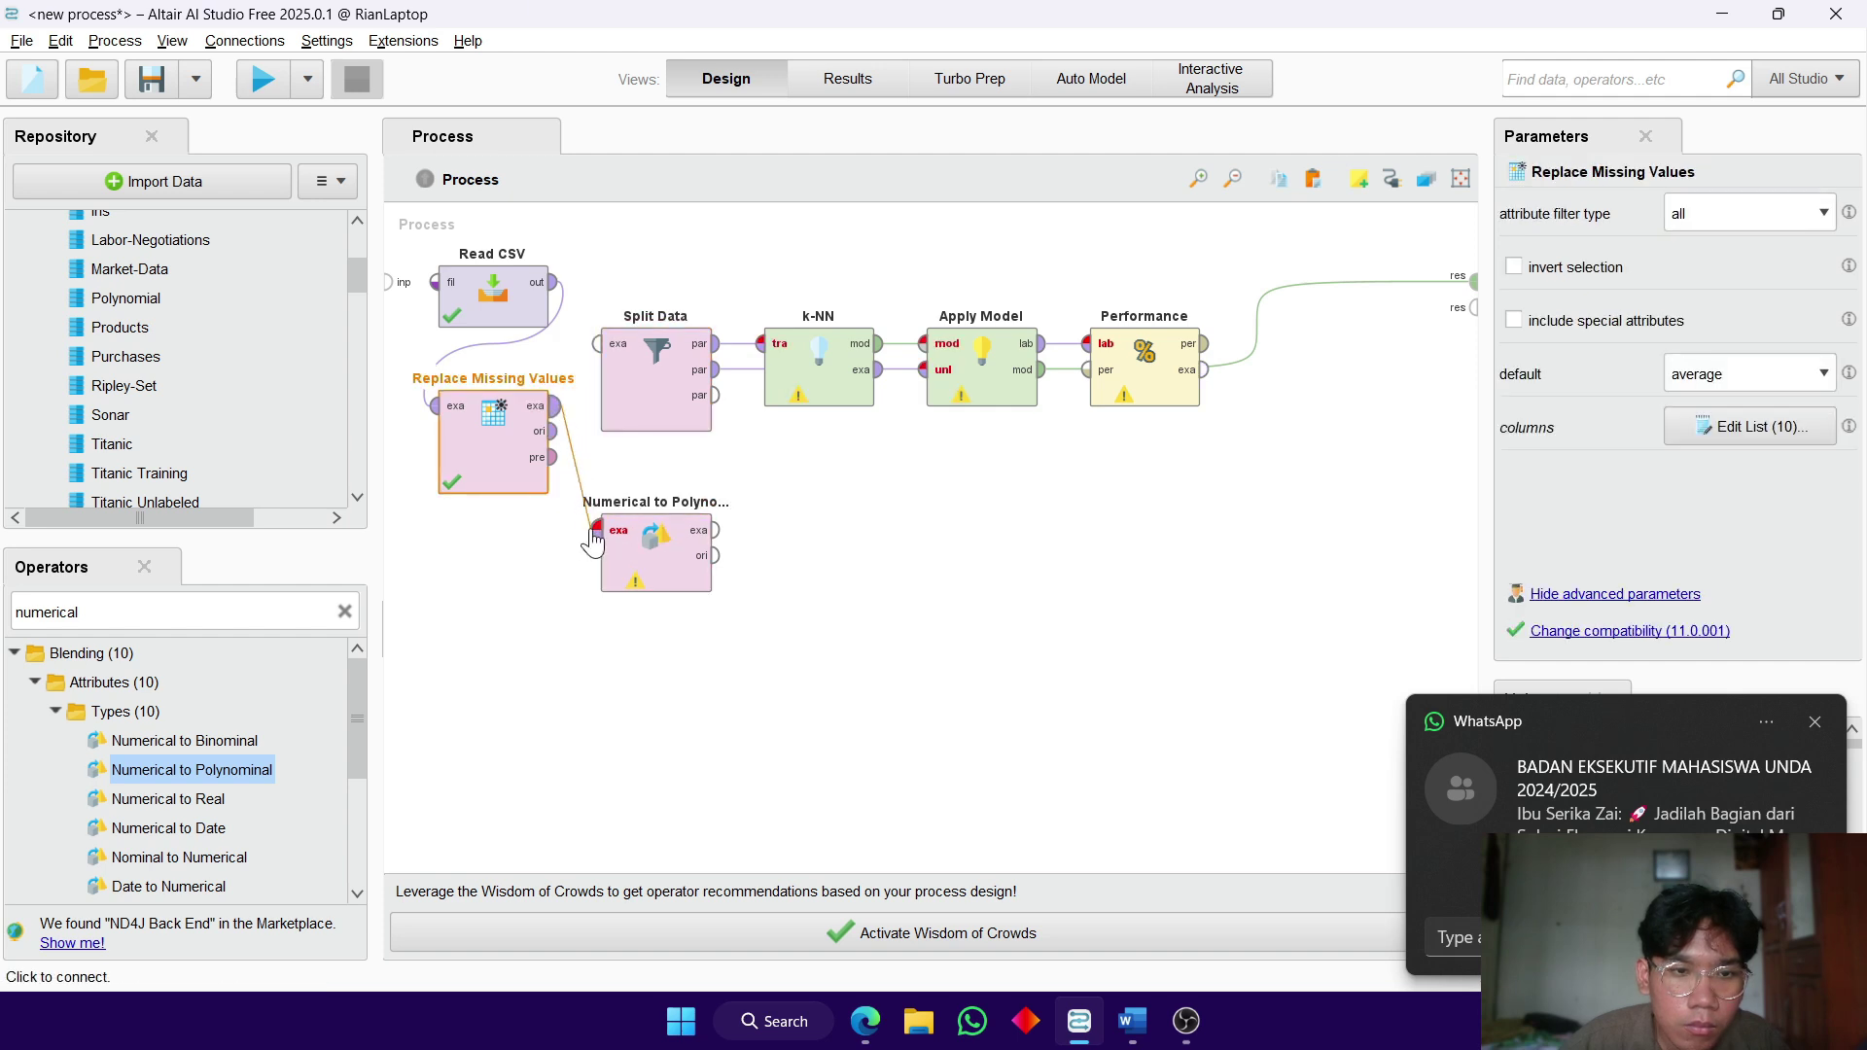
click(716, 529)
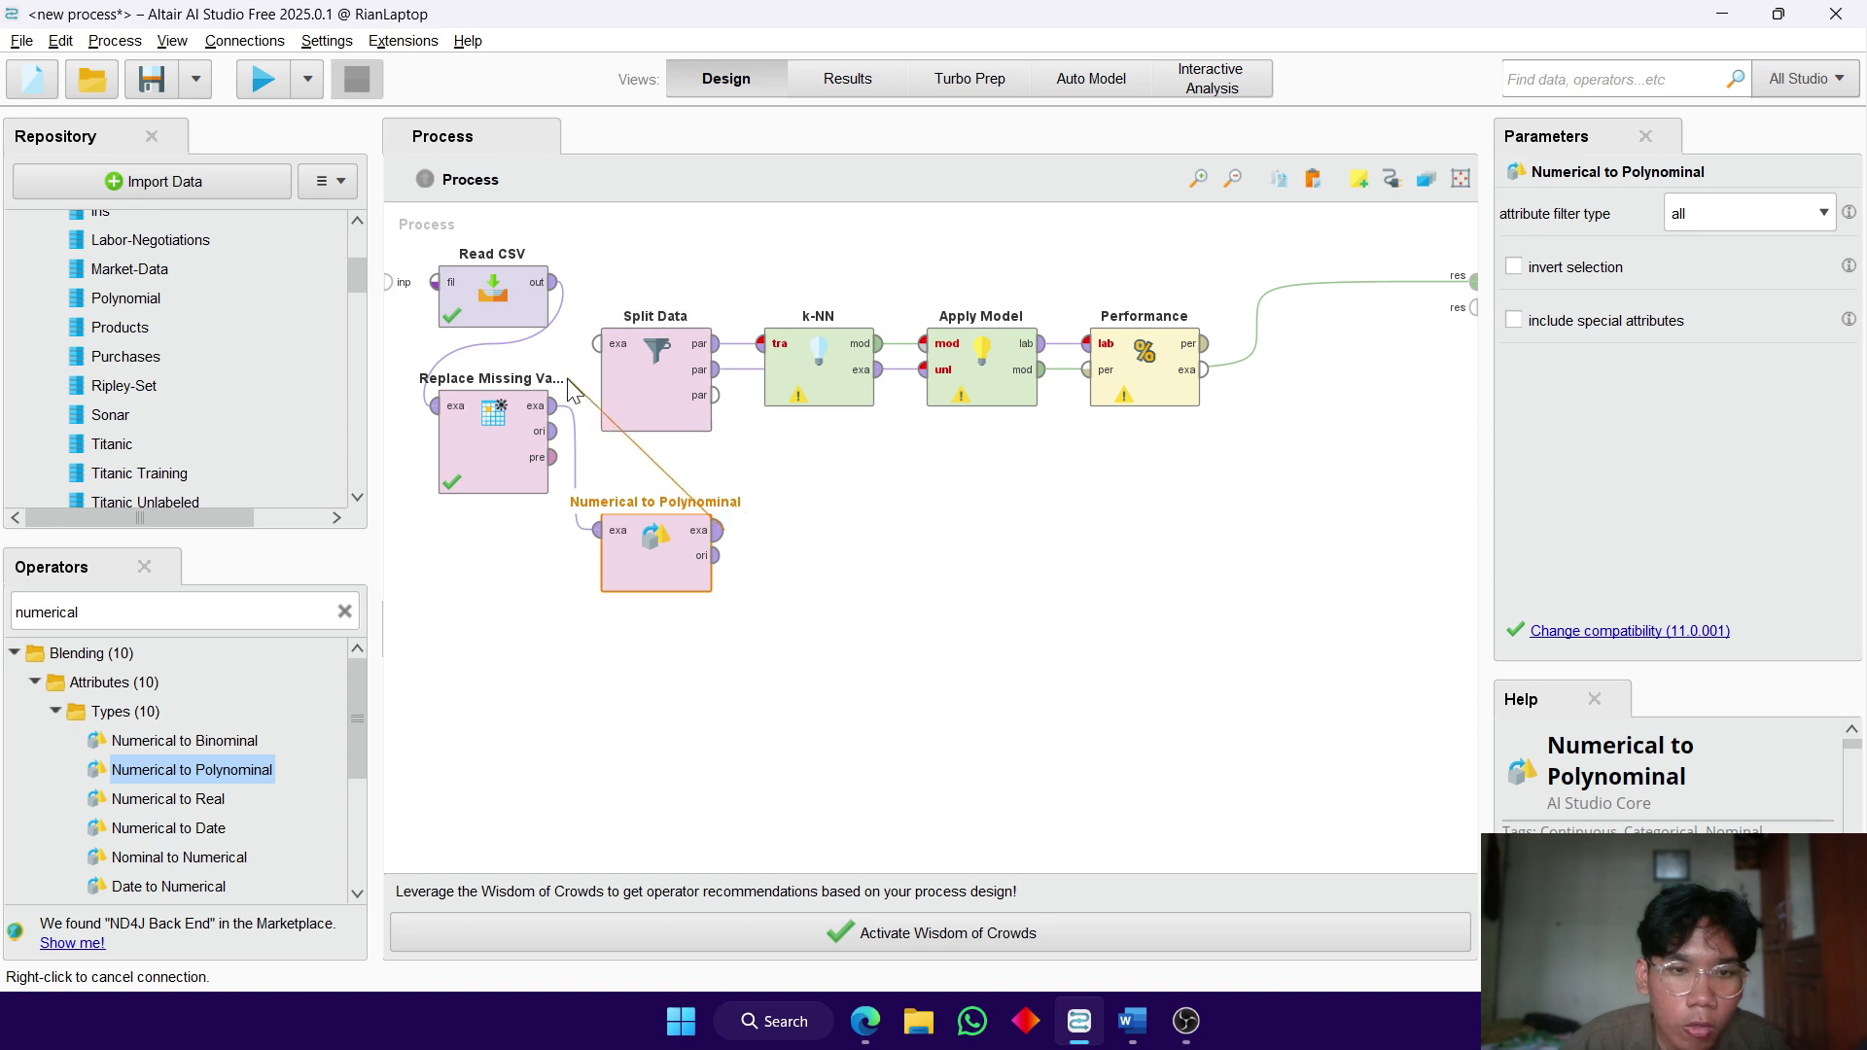
click(595, 345)
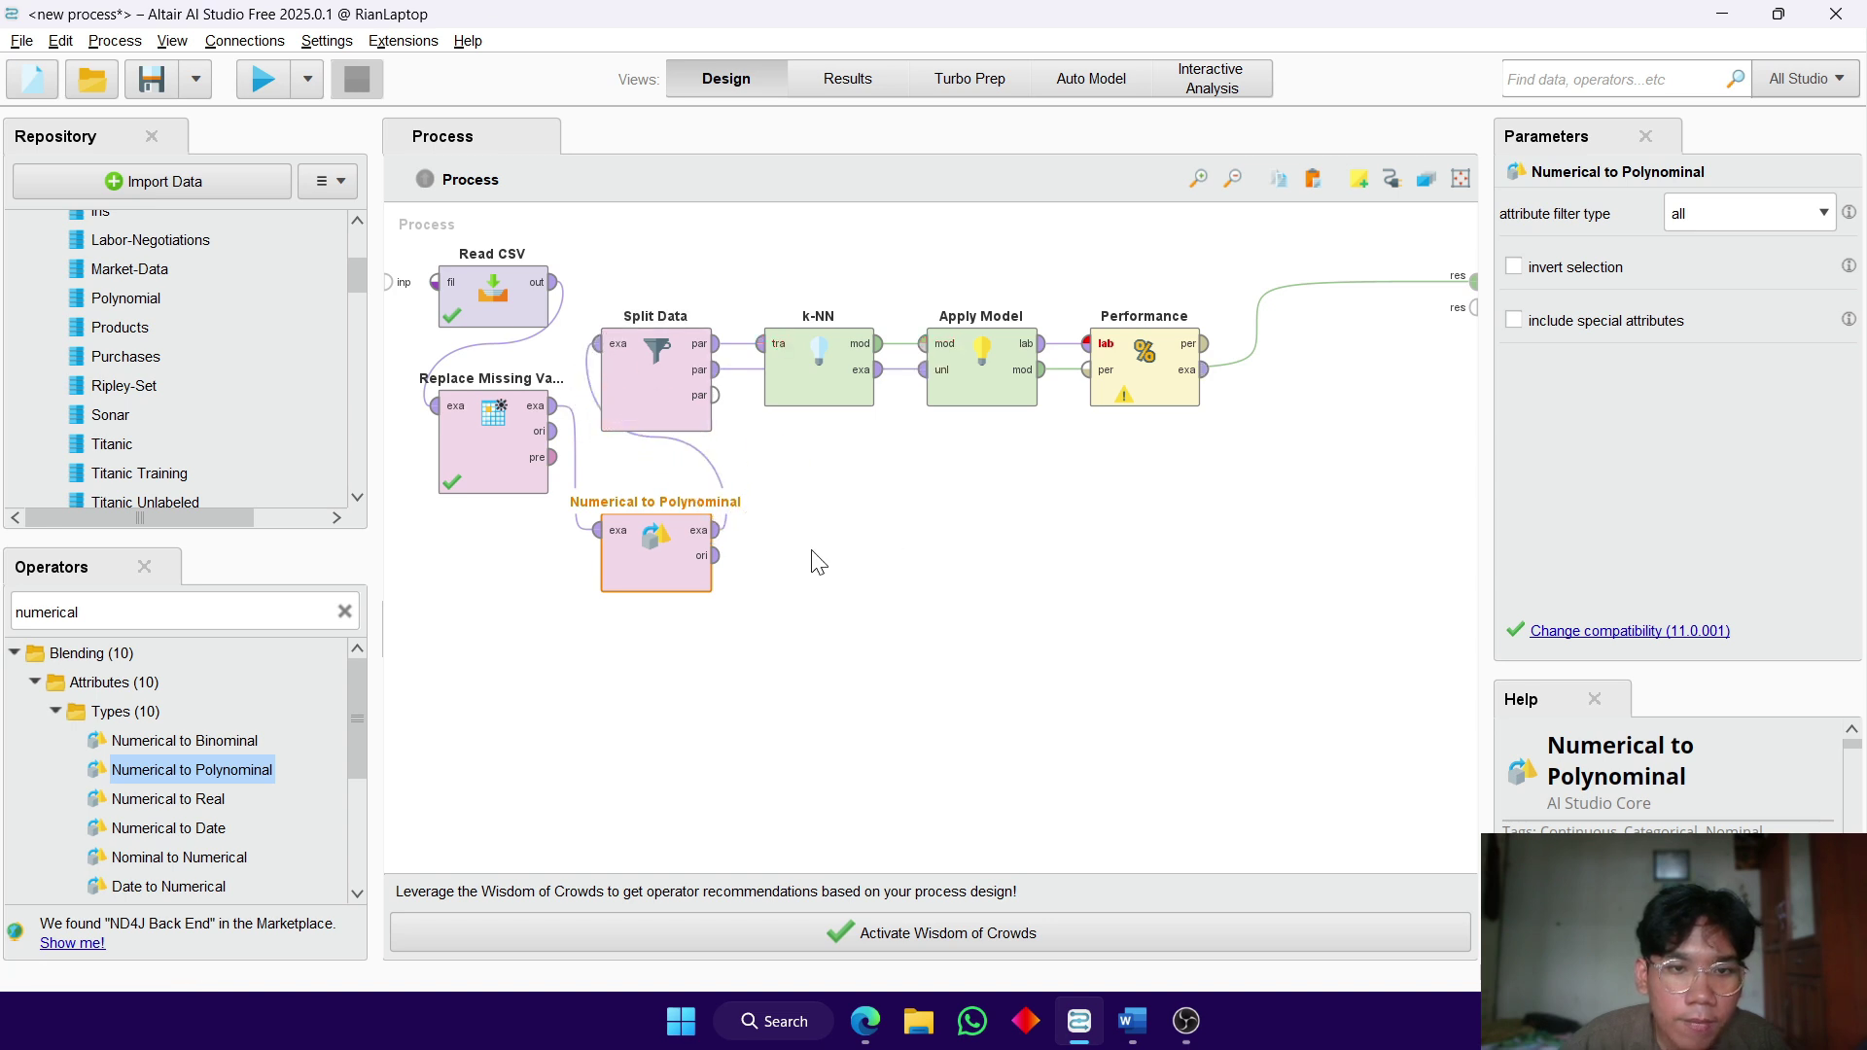
- Realign Split Data, k-NN, Apply Model and Performance in one row above Numerical to Polynominal
mouse_move(662, 532)
mouse_down()
mouse_move(656, 505)
mouse_move(655, 532)
mouse_up()
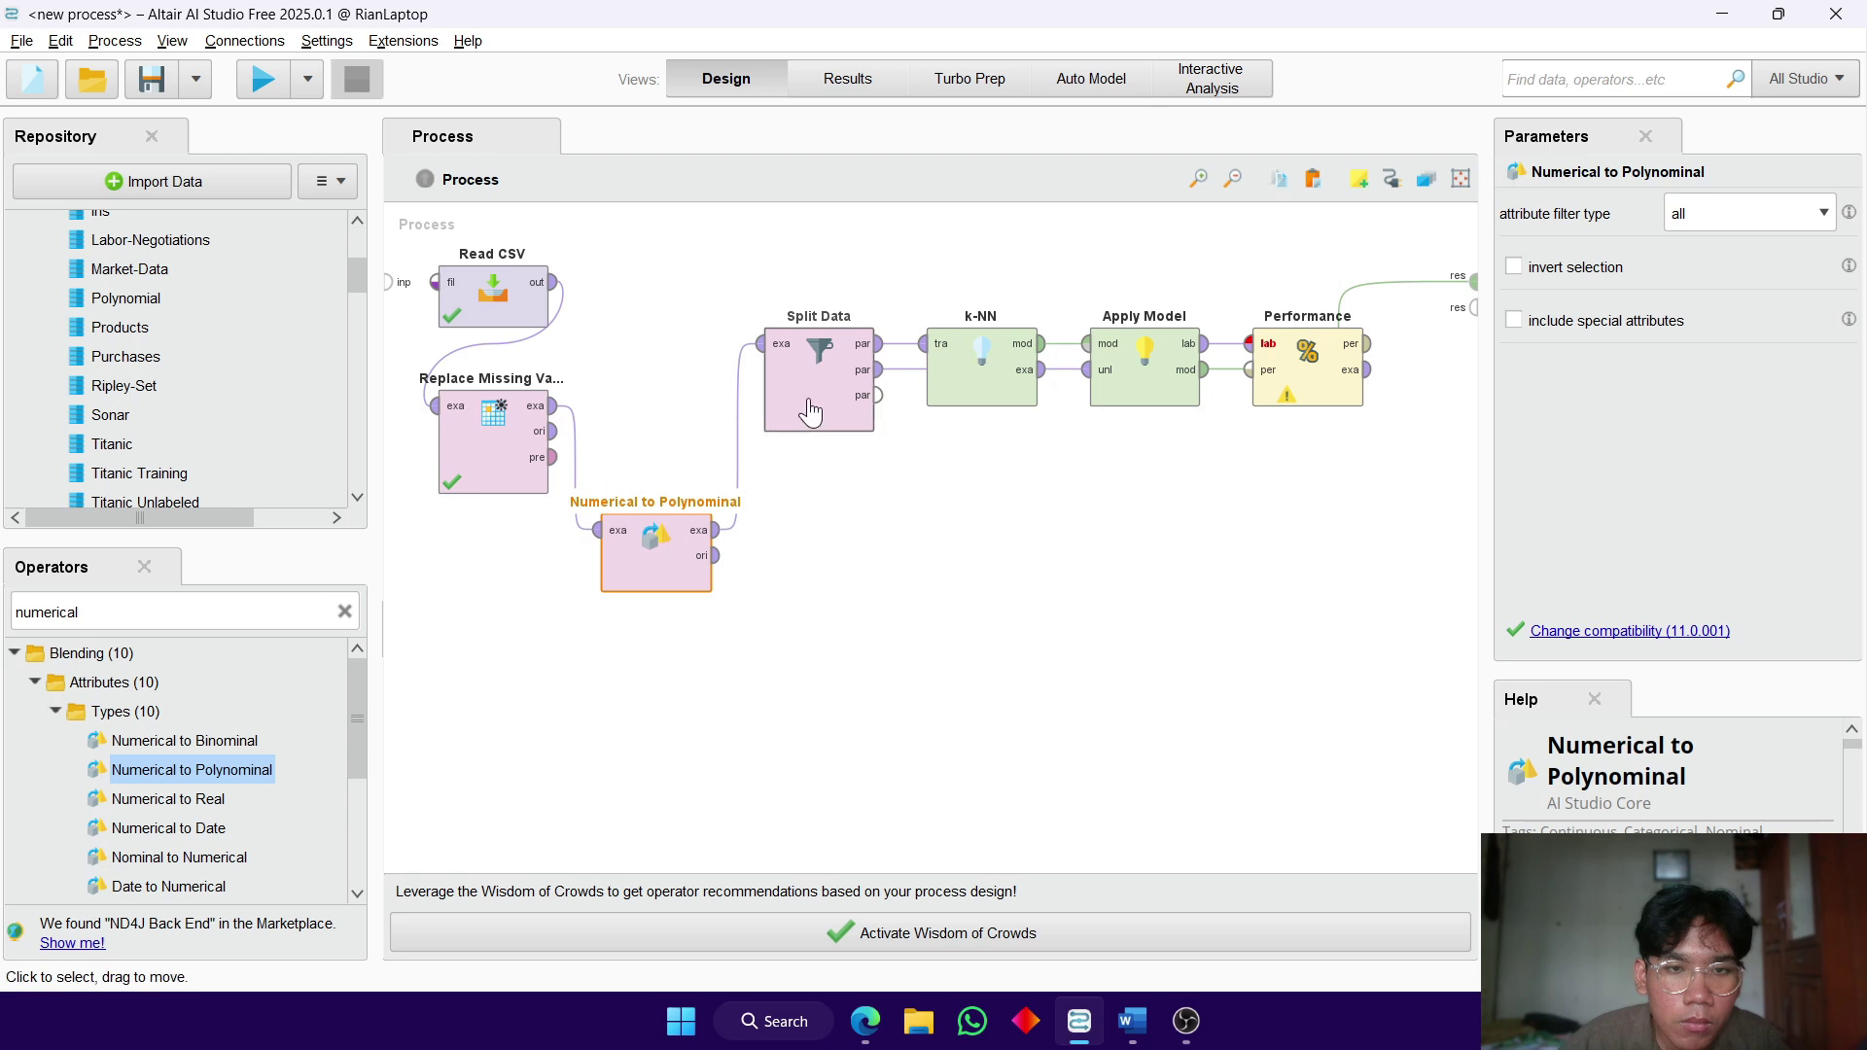
drag(810, 402, 678, 381)
drag(982, 384, 819, 384)
drag(1148, 379, 984, 379)
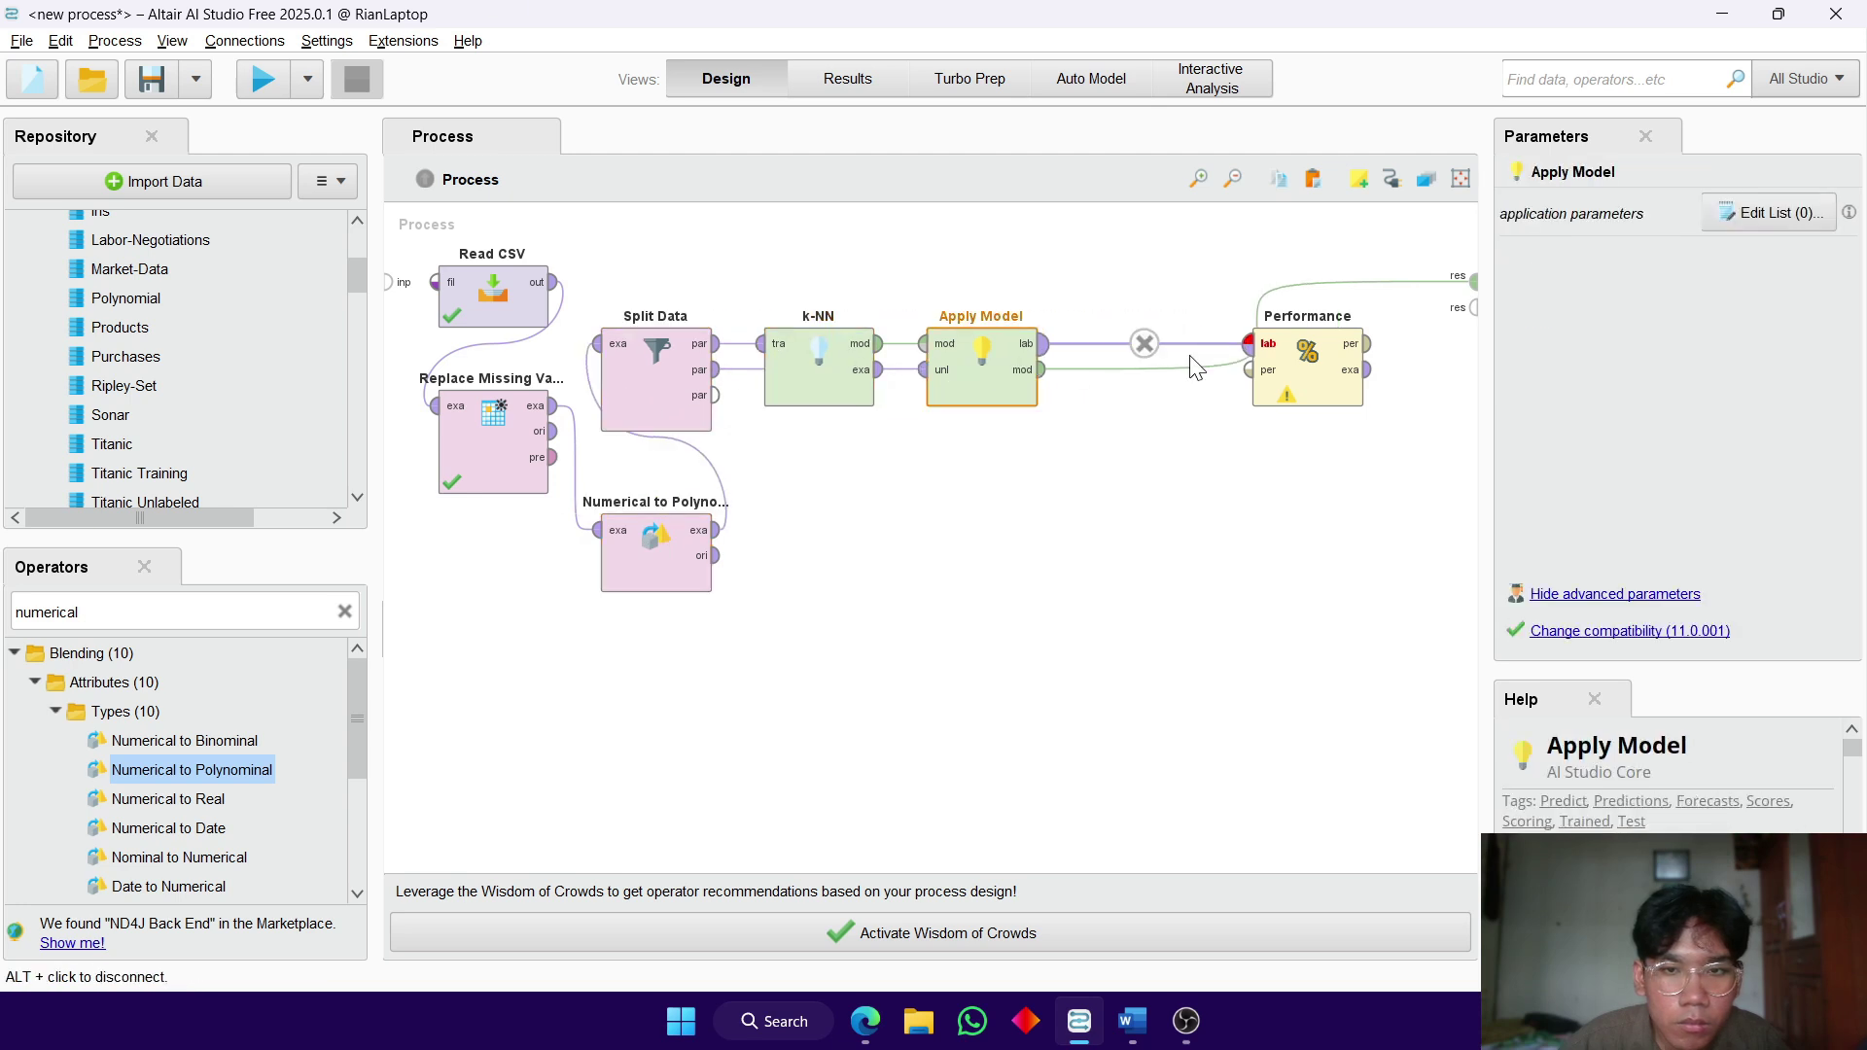
drag(1266, 377, 1103, 377)
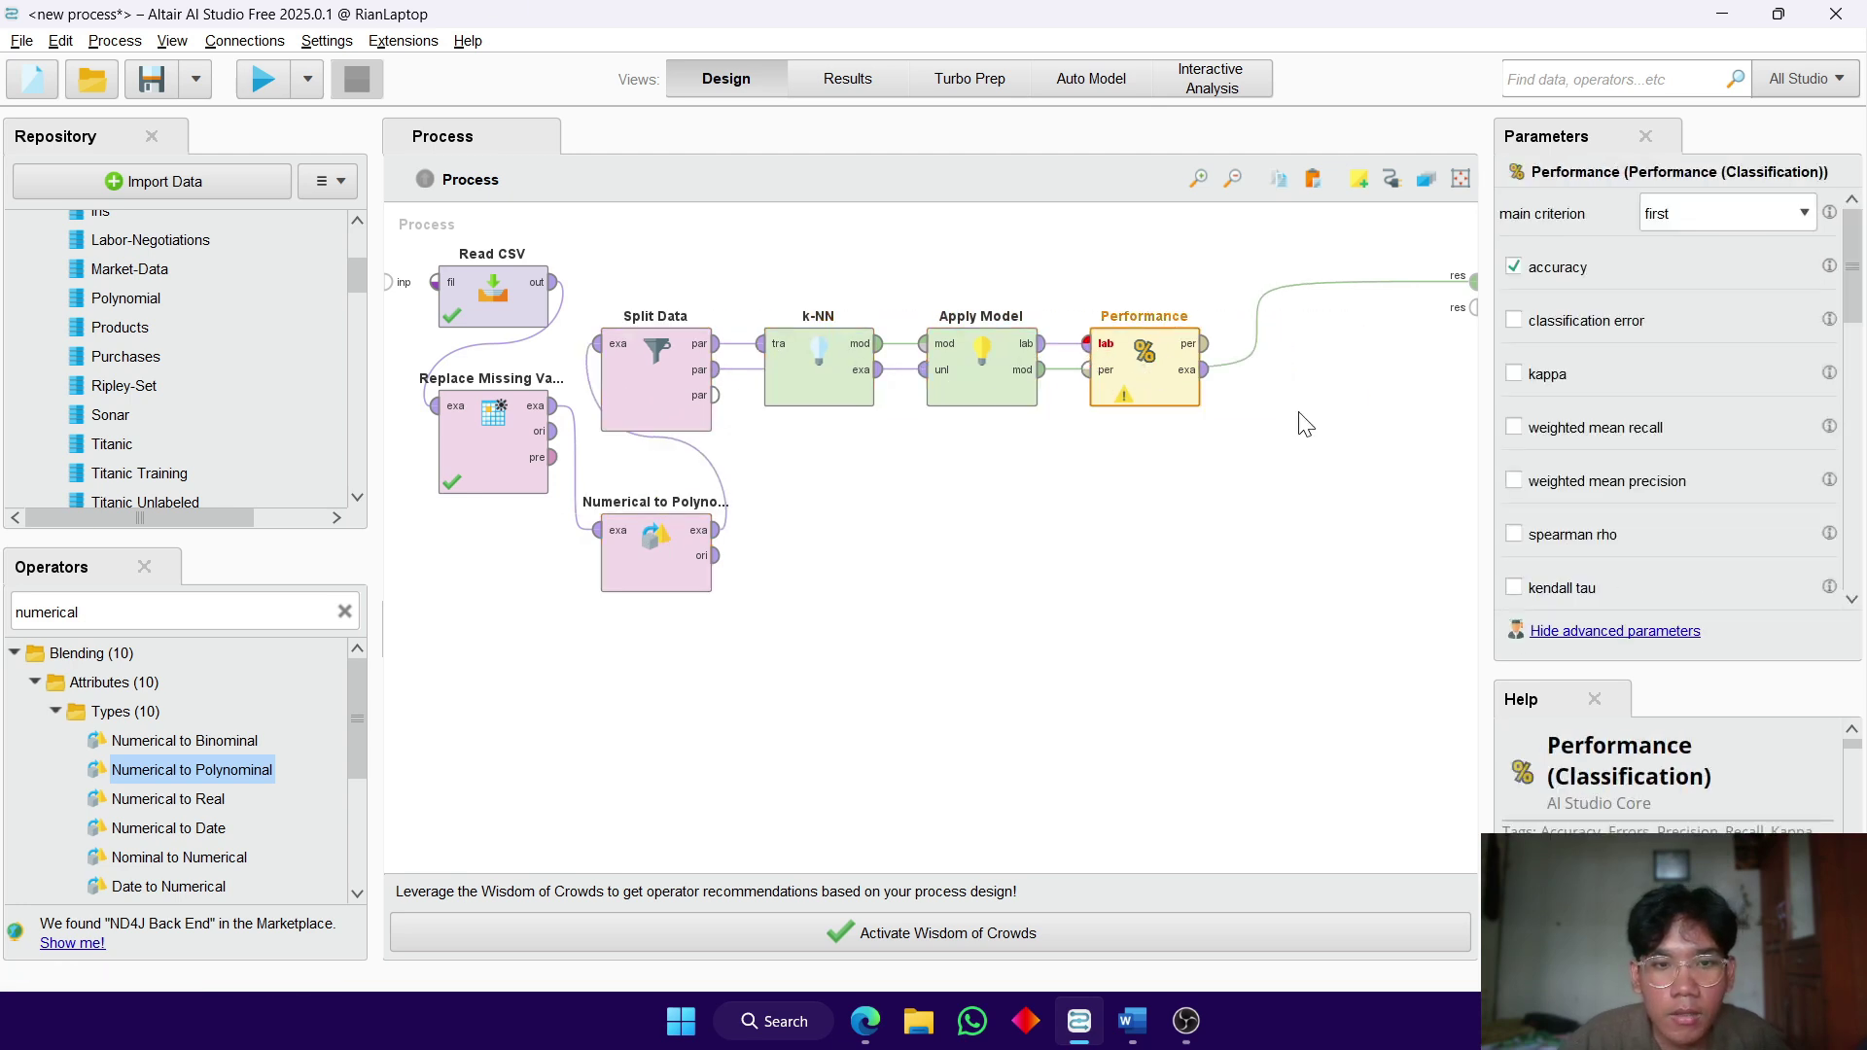
- Configure Numerical to Polynominal to convert the single attribute num, including special attributes
click(649, 559)
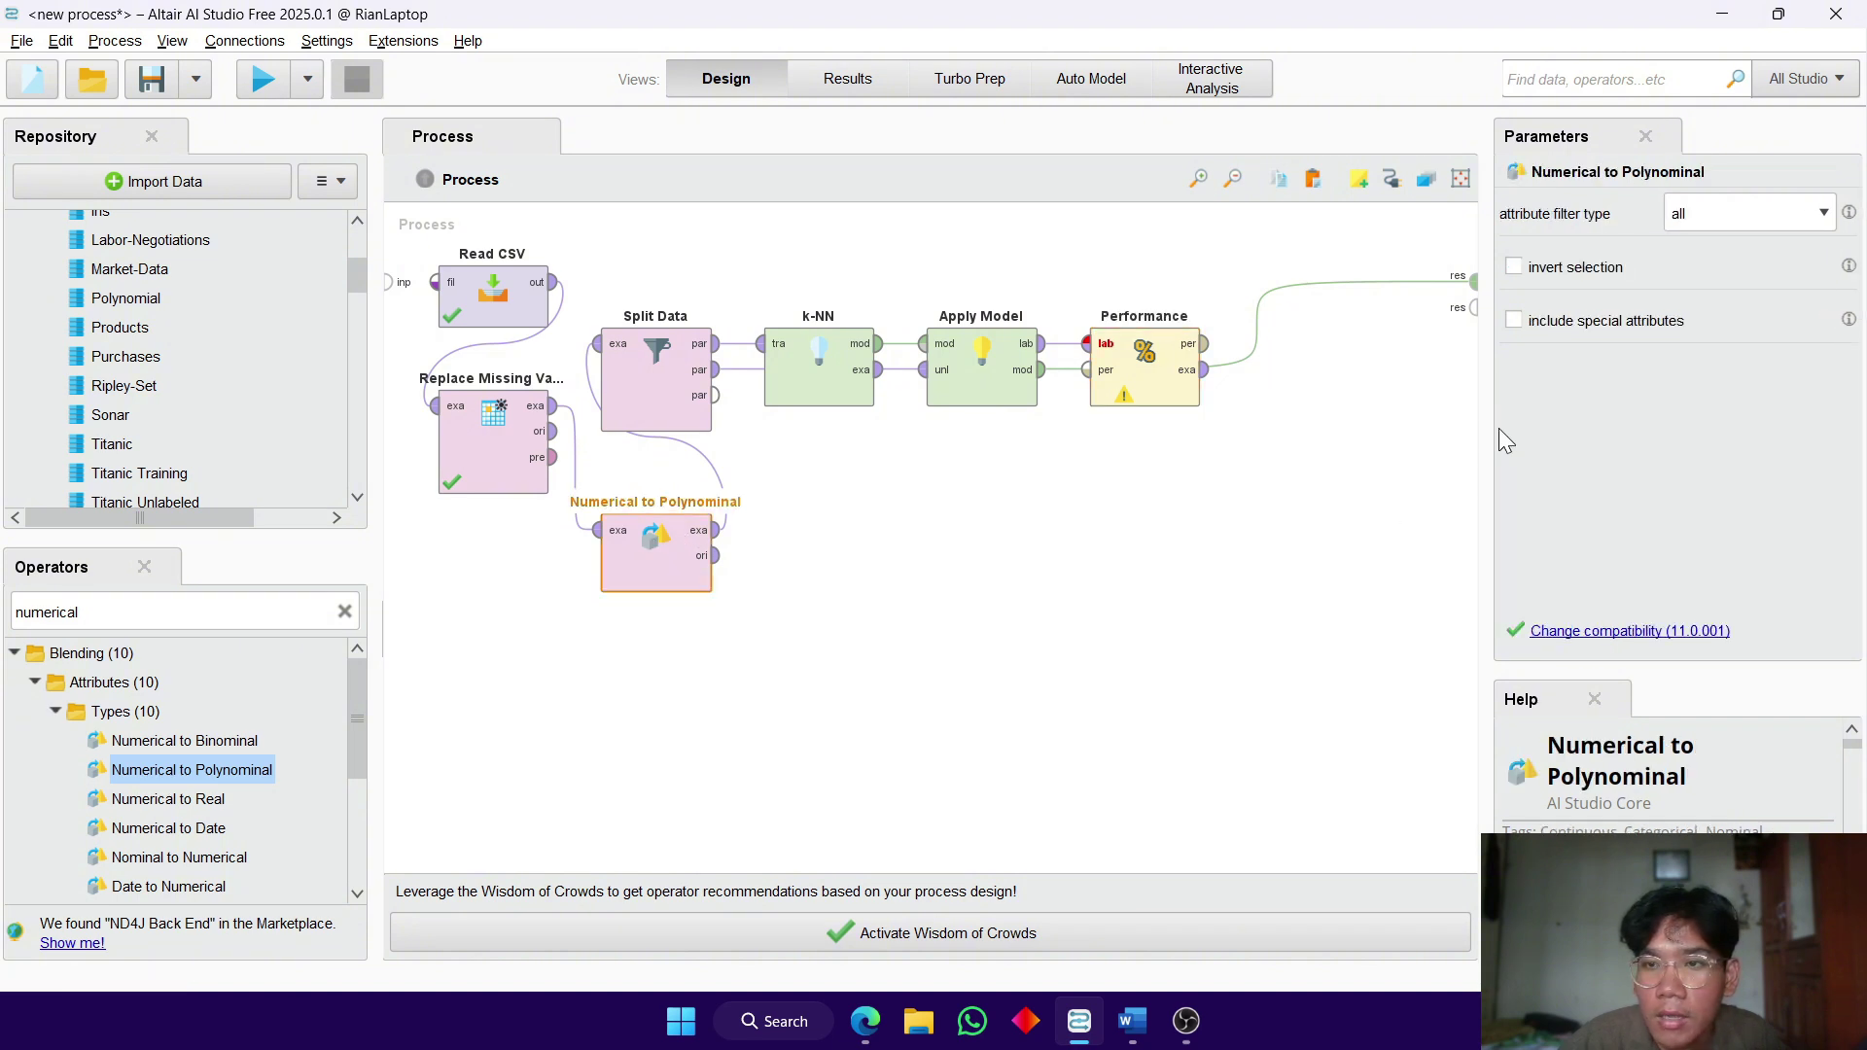
click(1825, 213)
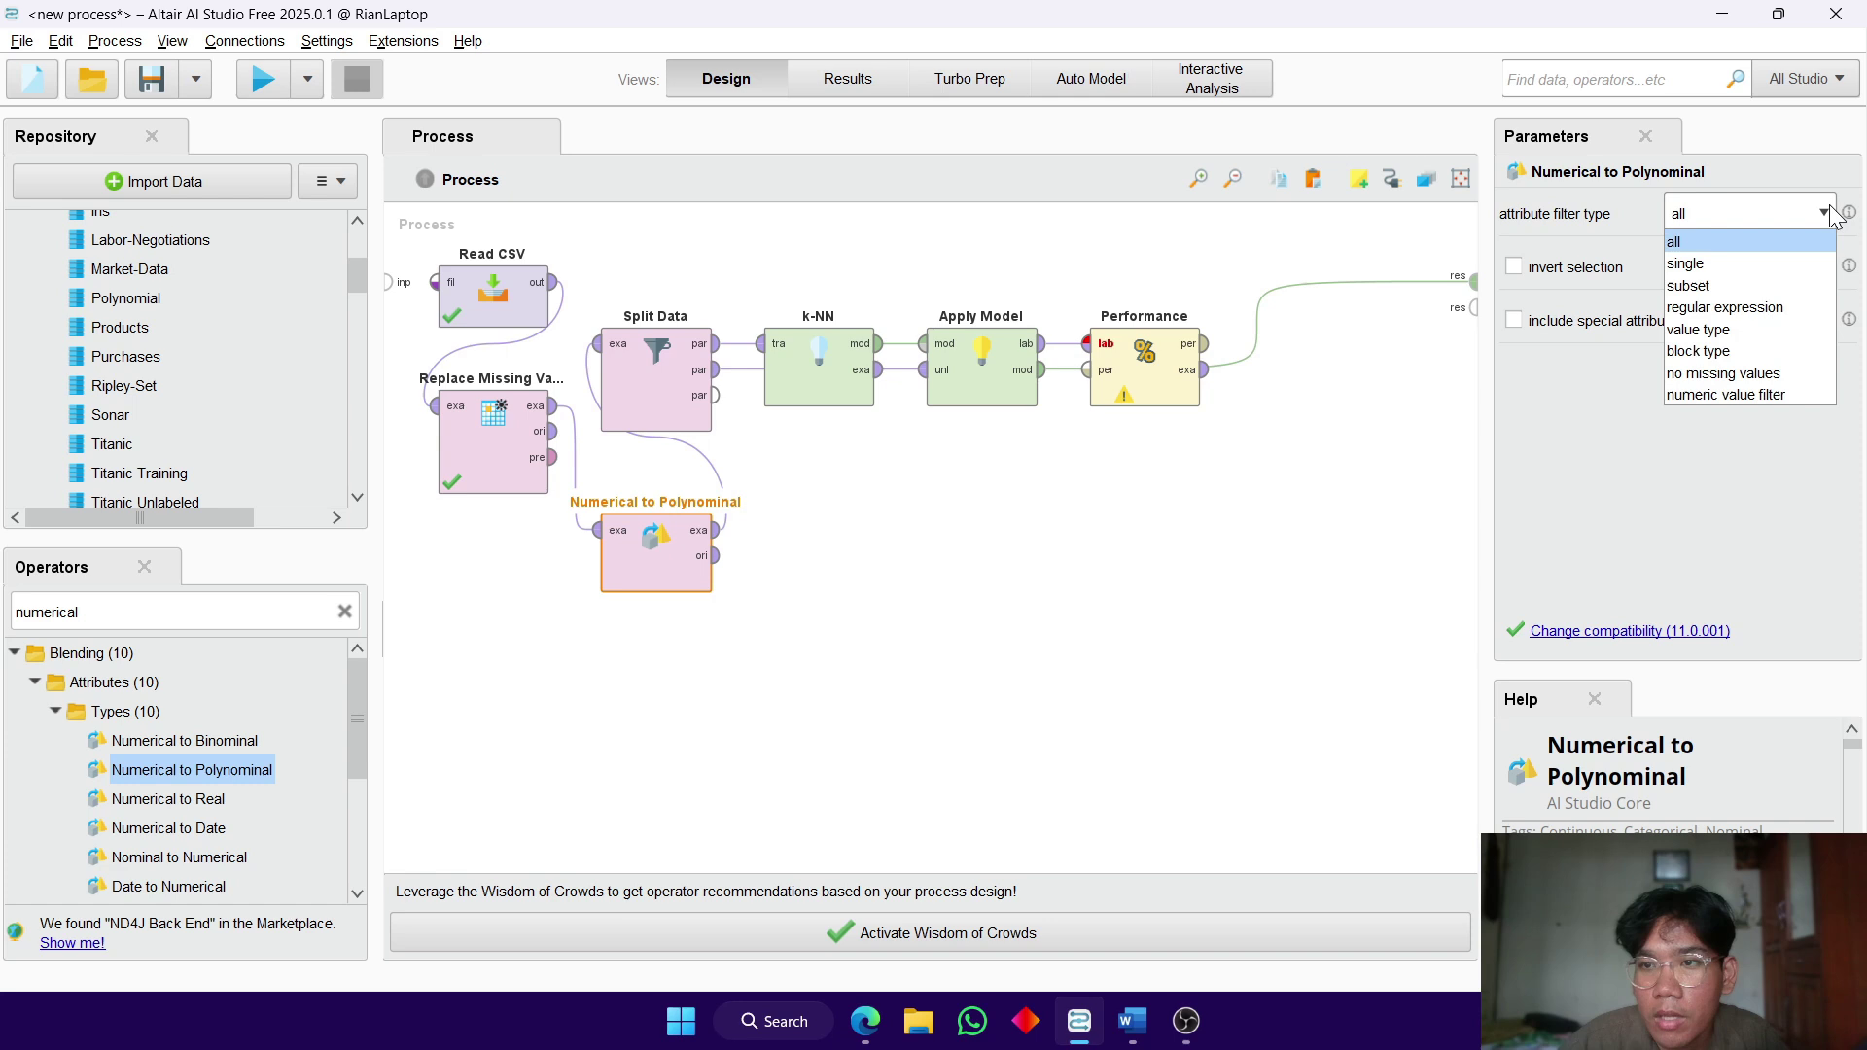
click(1731, 261)
click(1822, 269)
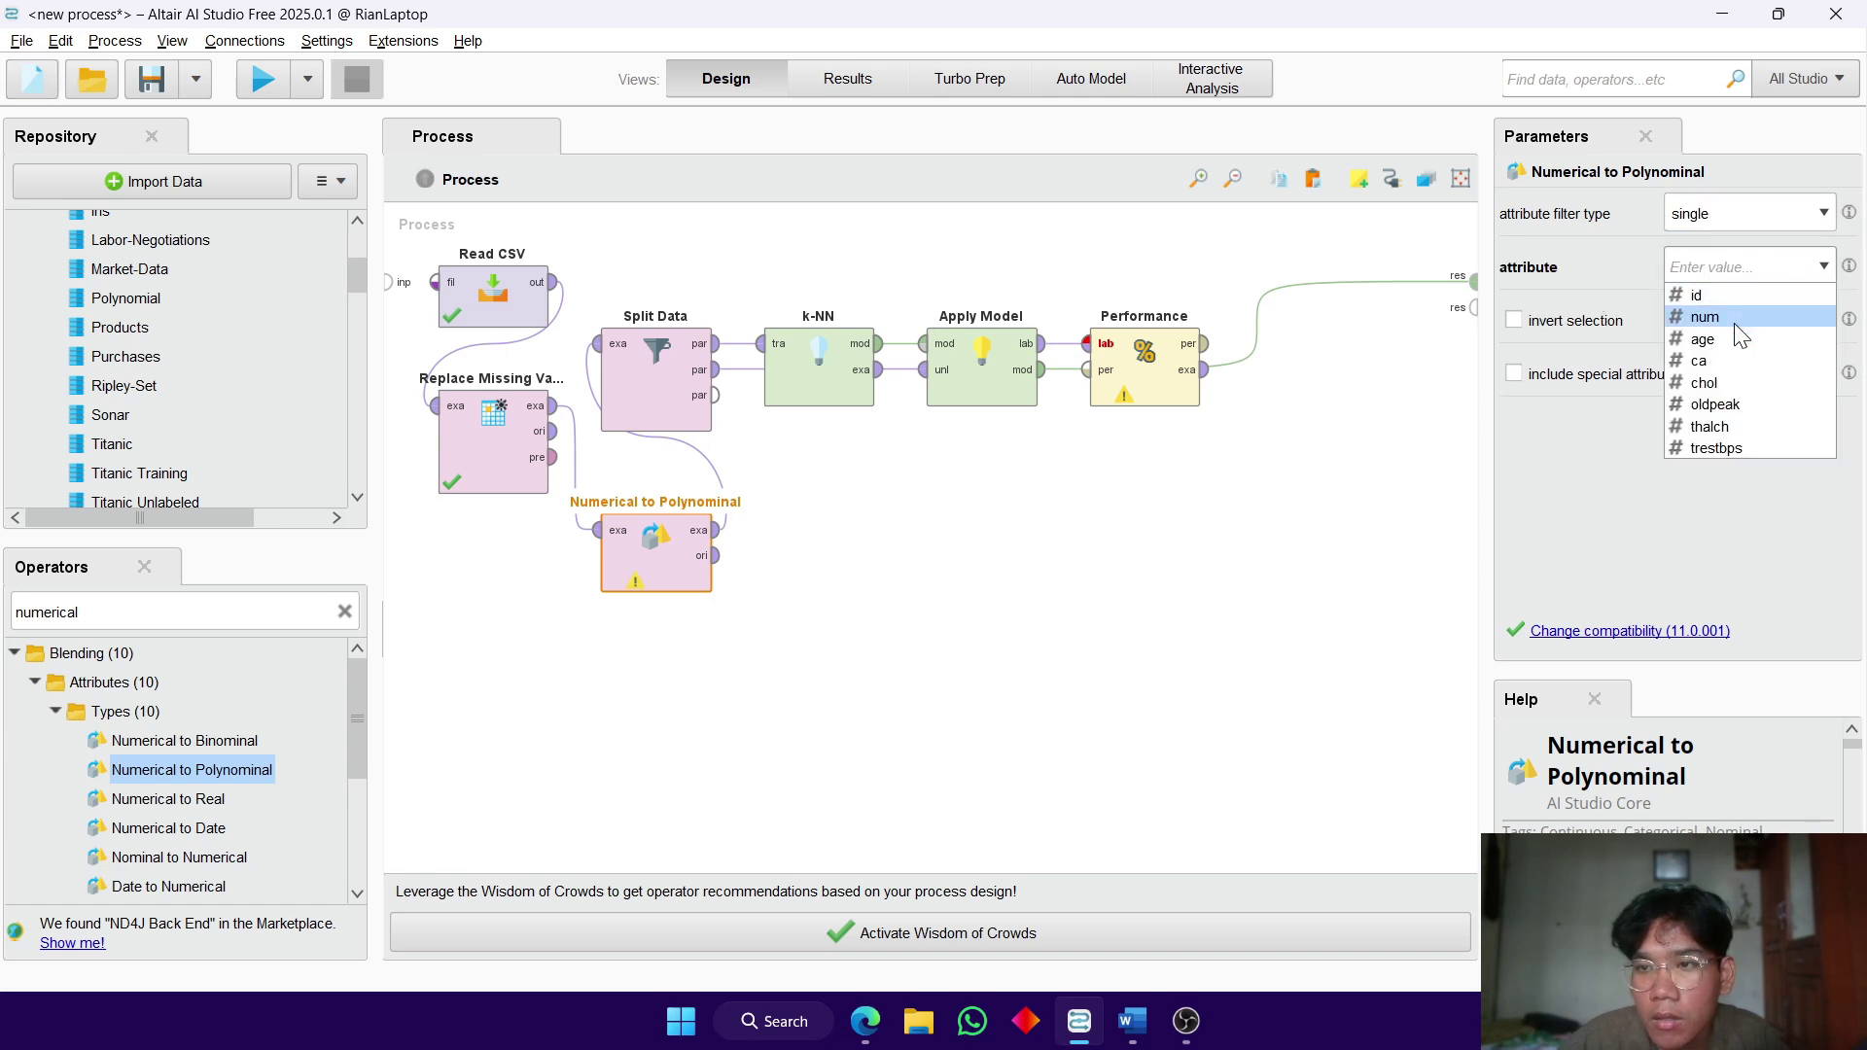
text(num)
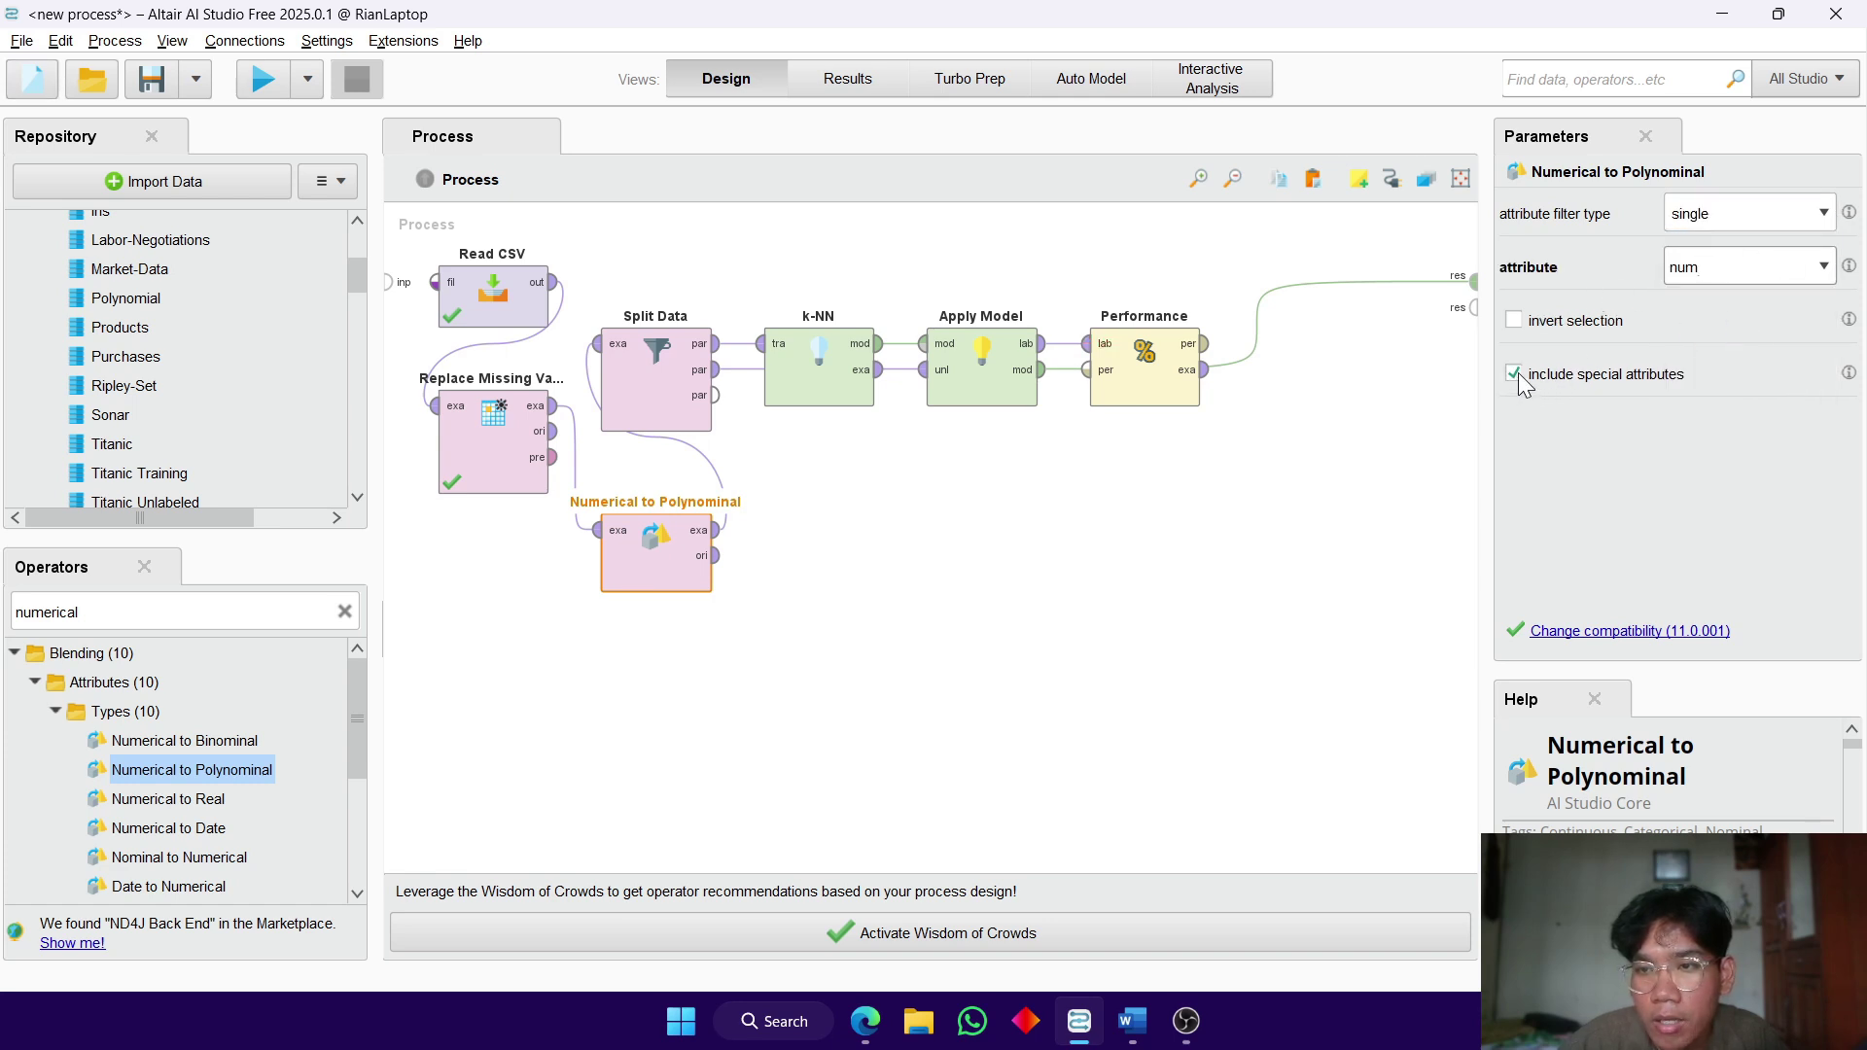
click(1328, 508)
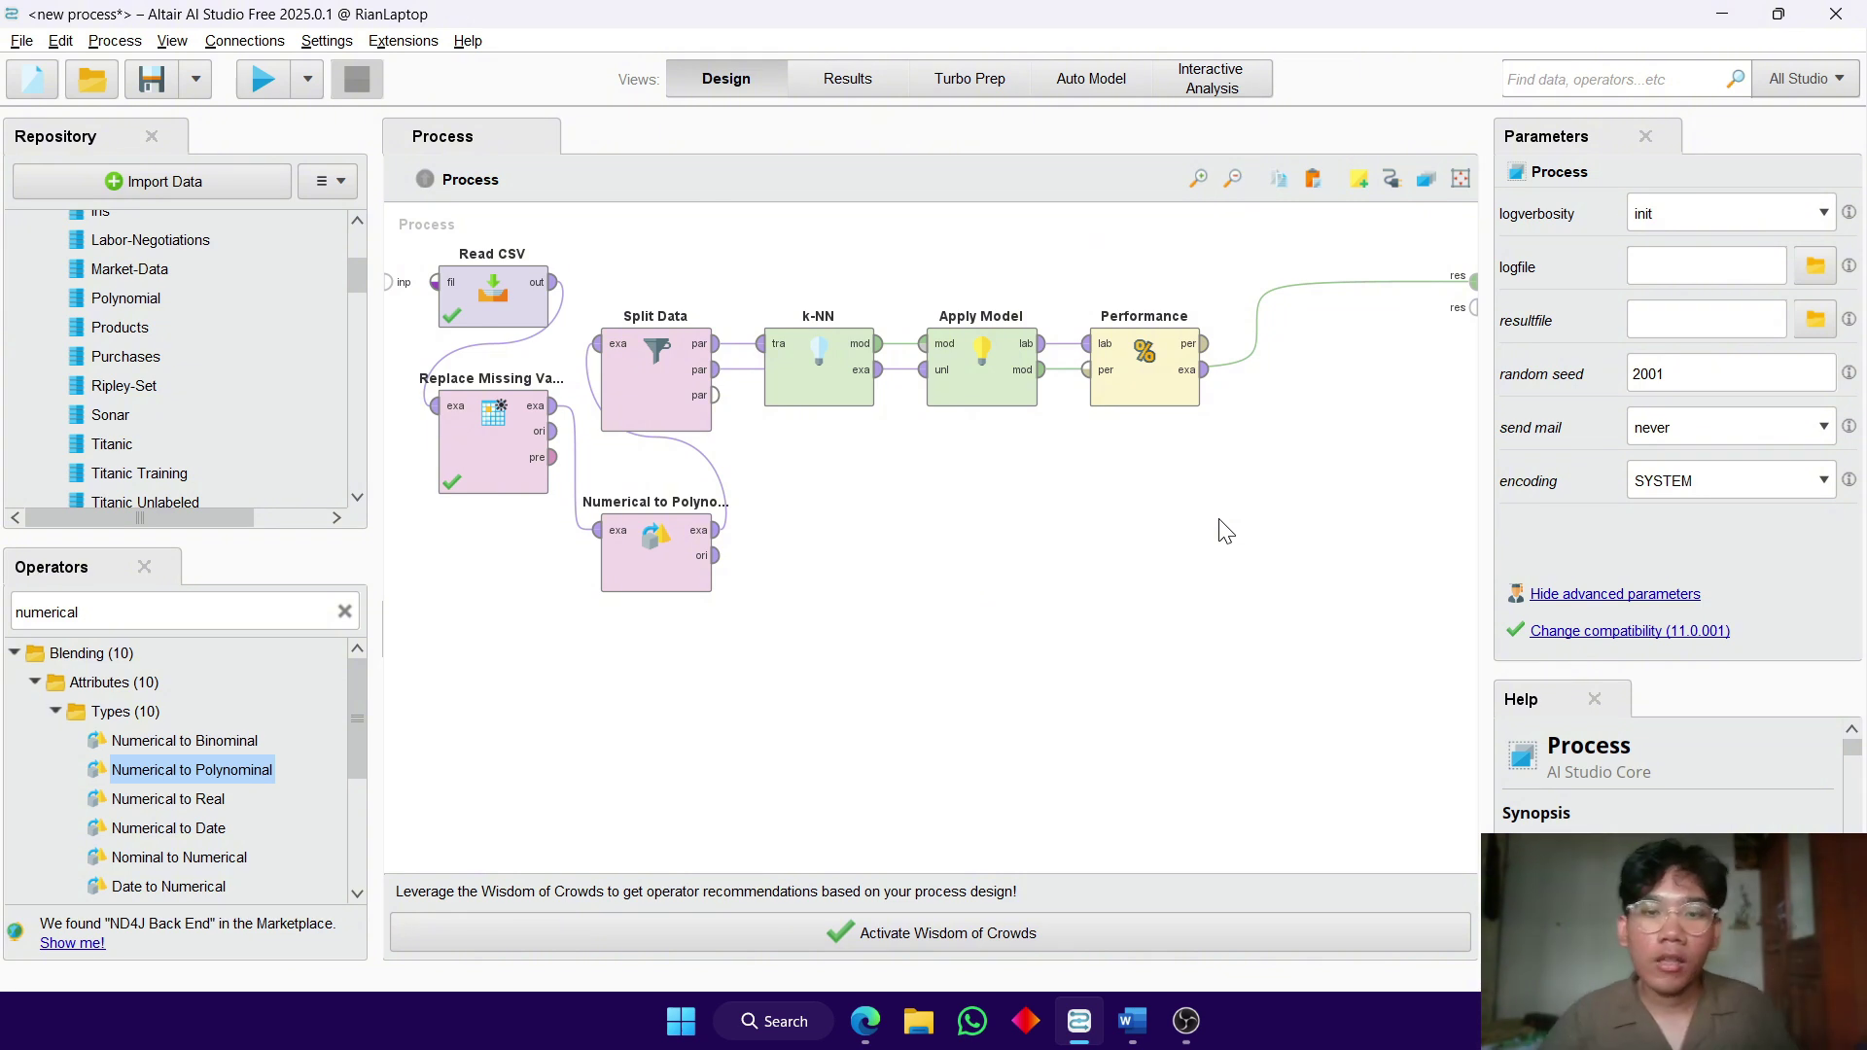
- Search the operators for "multipl" and place Multiply, unconnected, below Numerical to Polynominal
click(344, 612)
text(multipl)
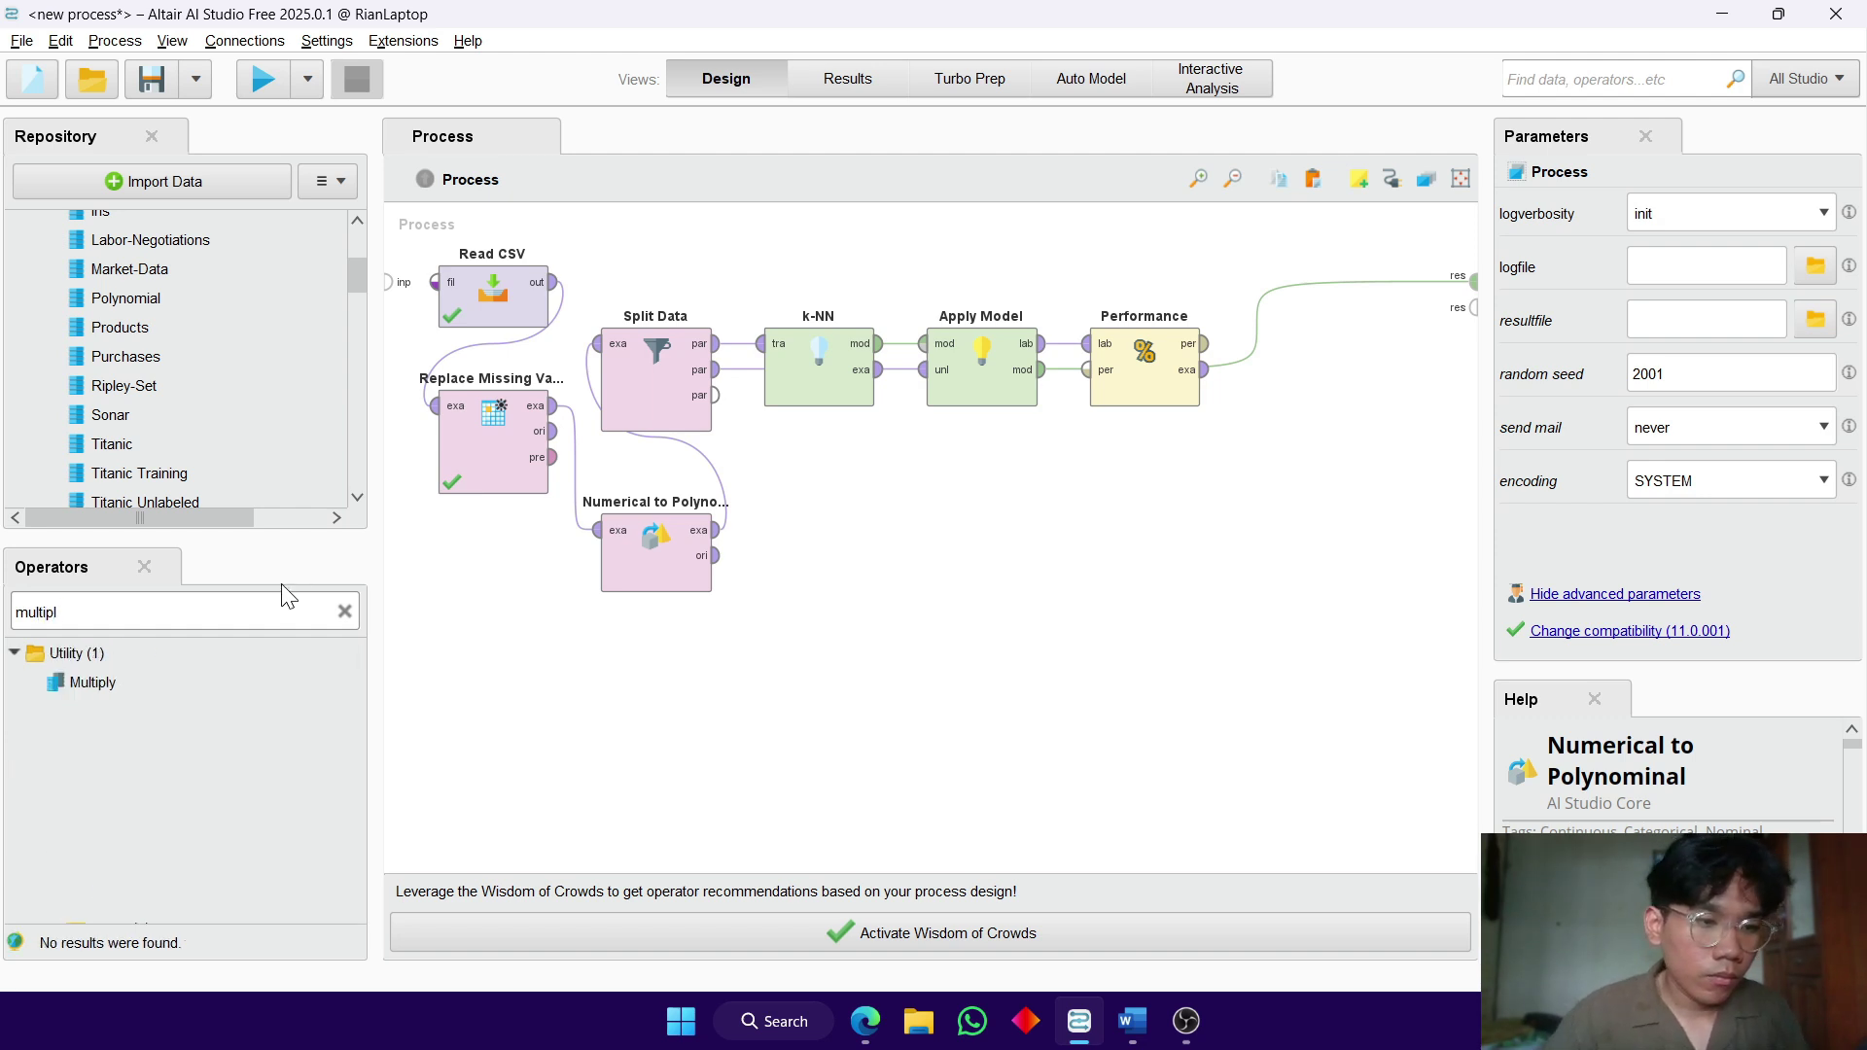
drag(78, 685, 676, 665)
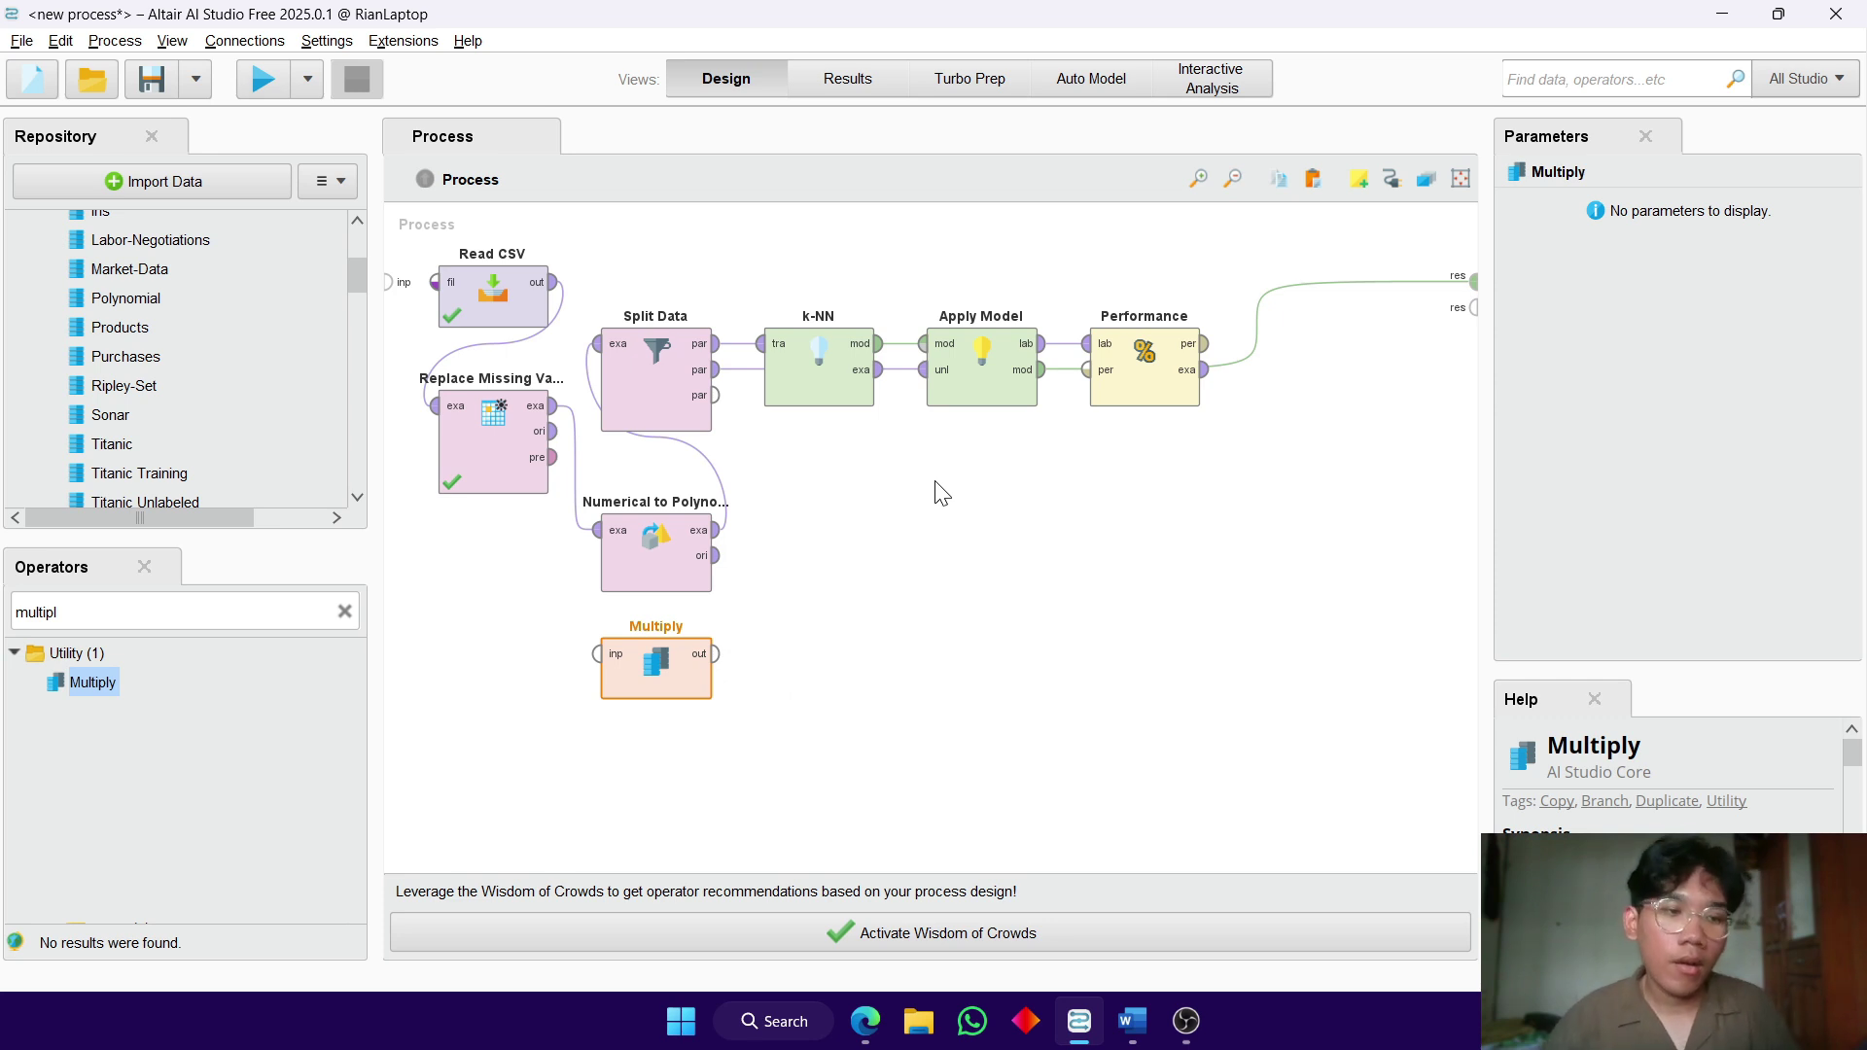
click(344, 612)
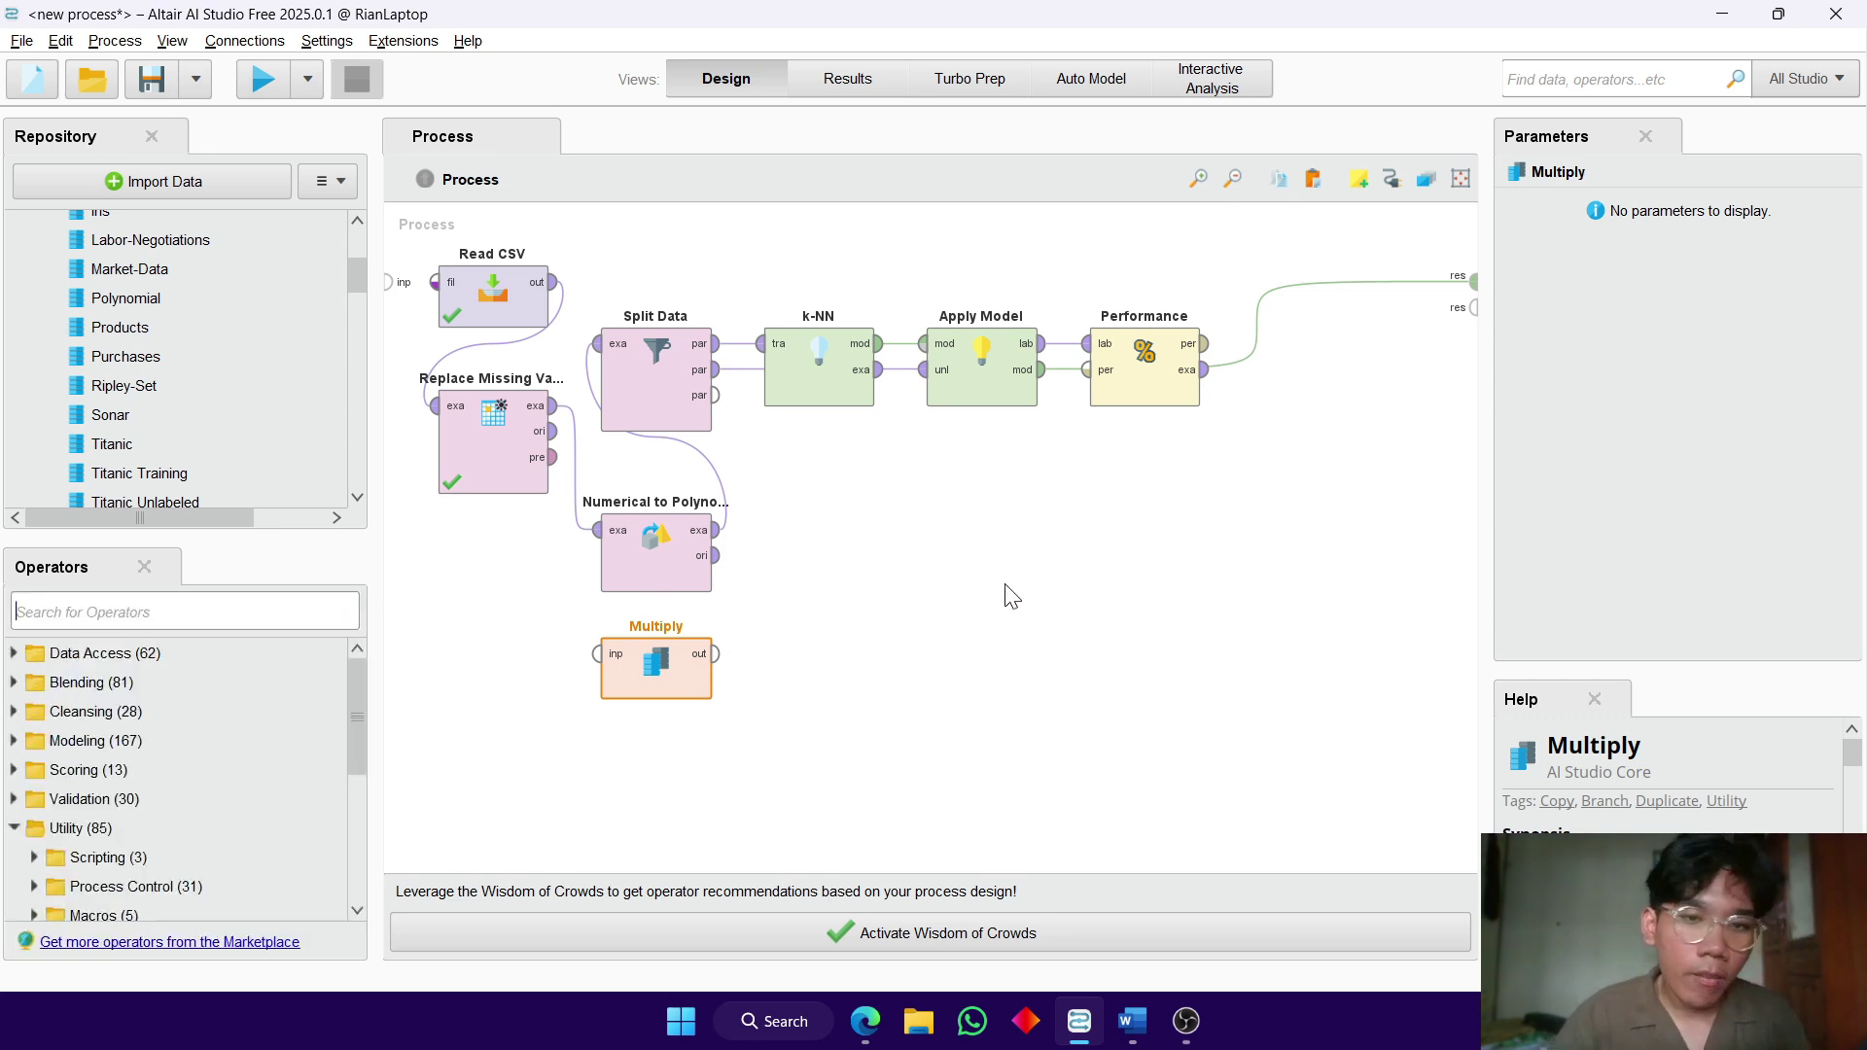
click(1009, 593)
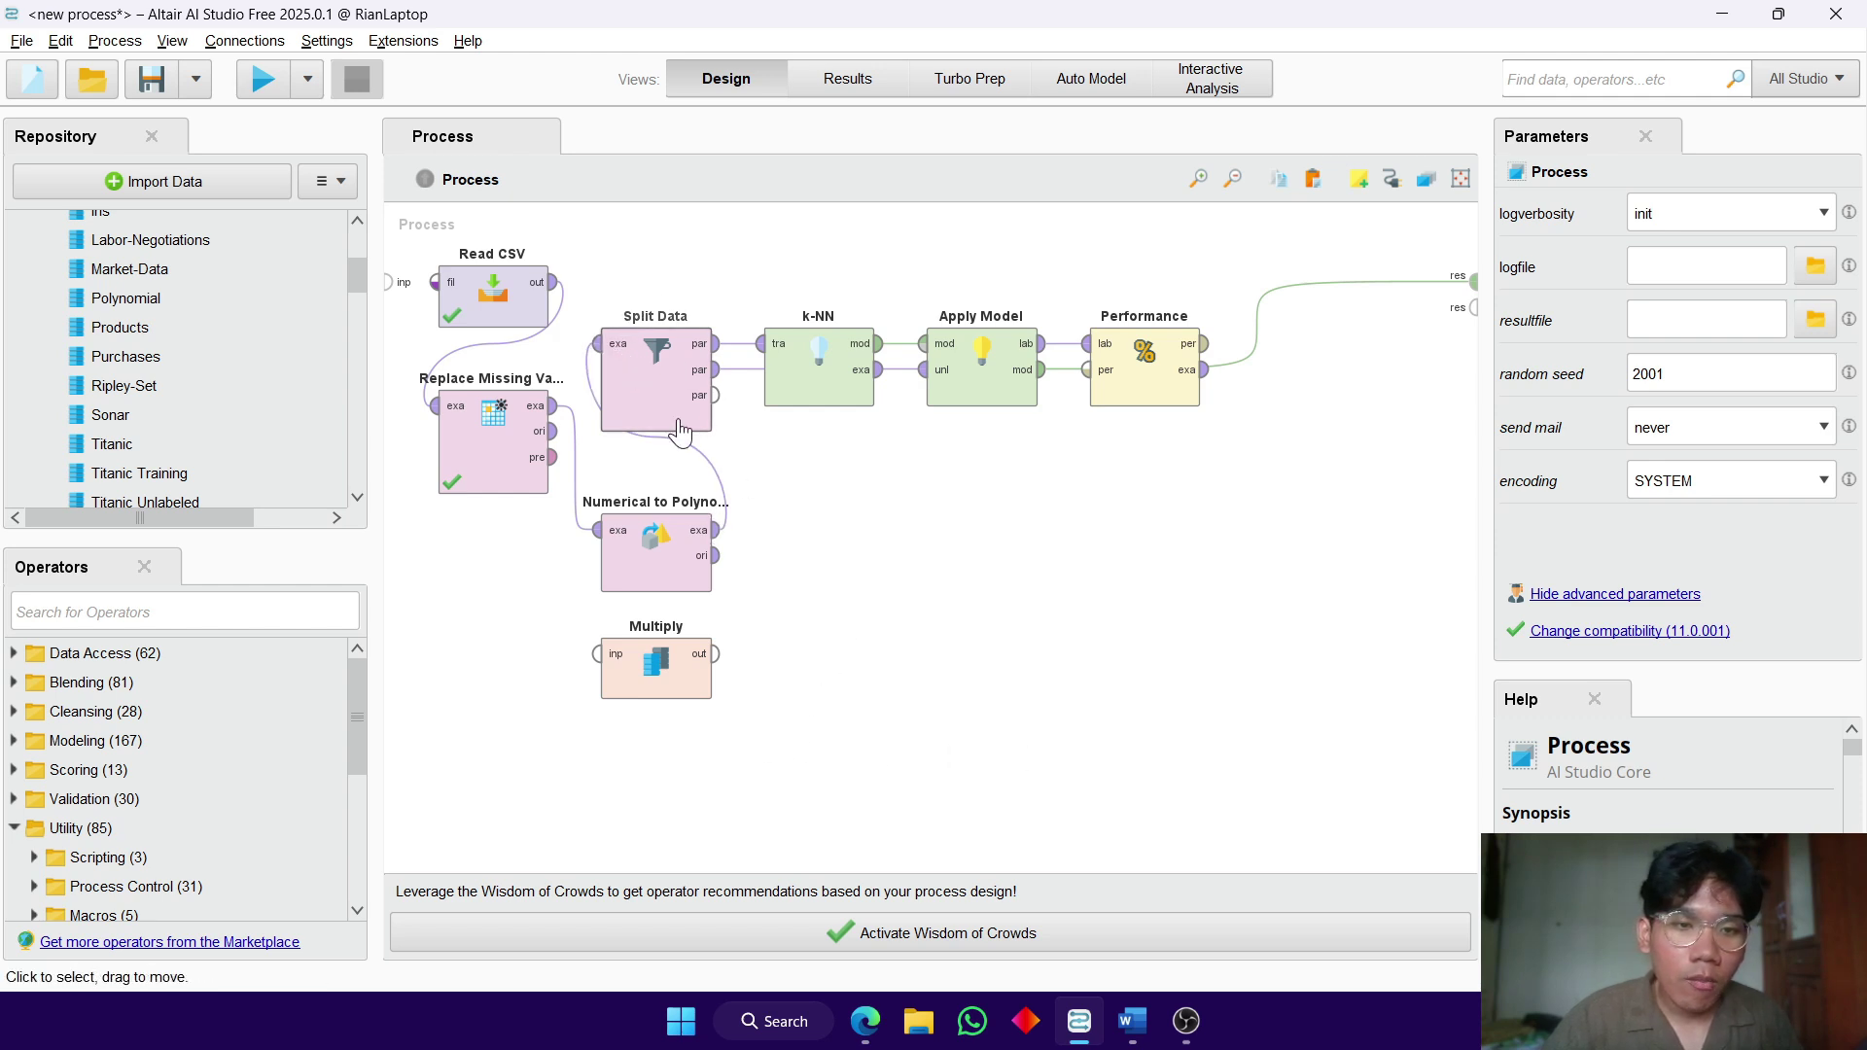
click(625, 560)
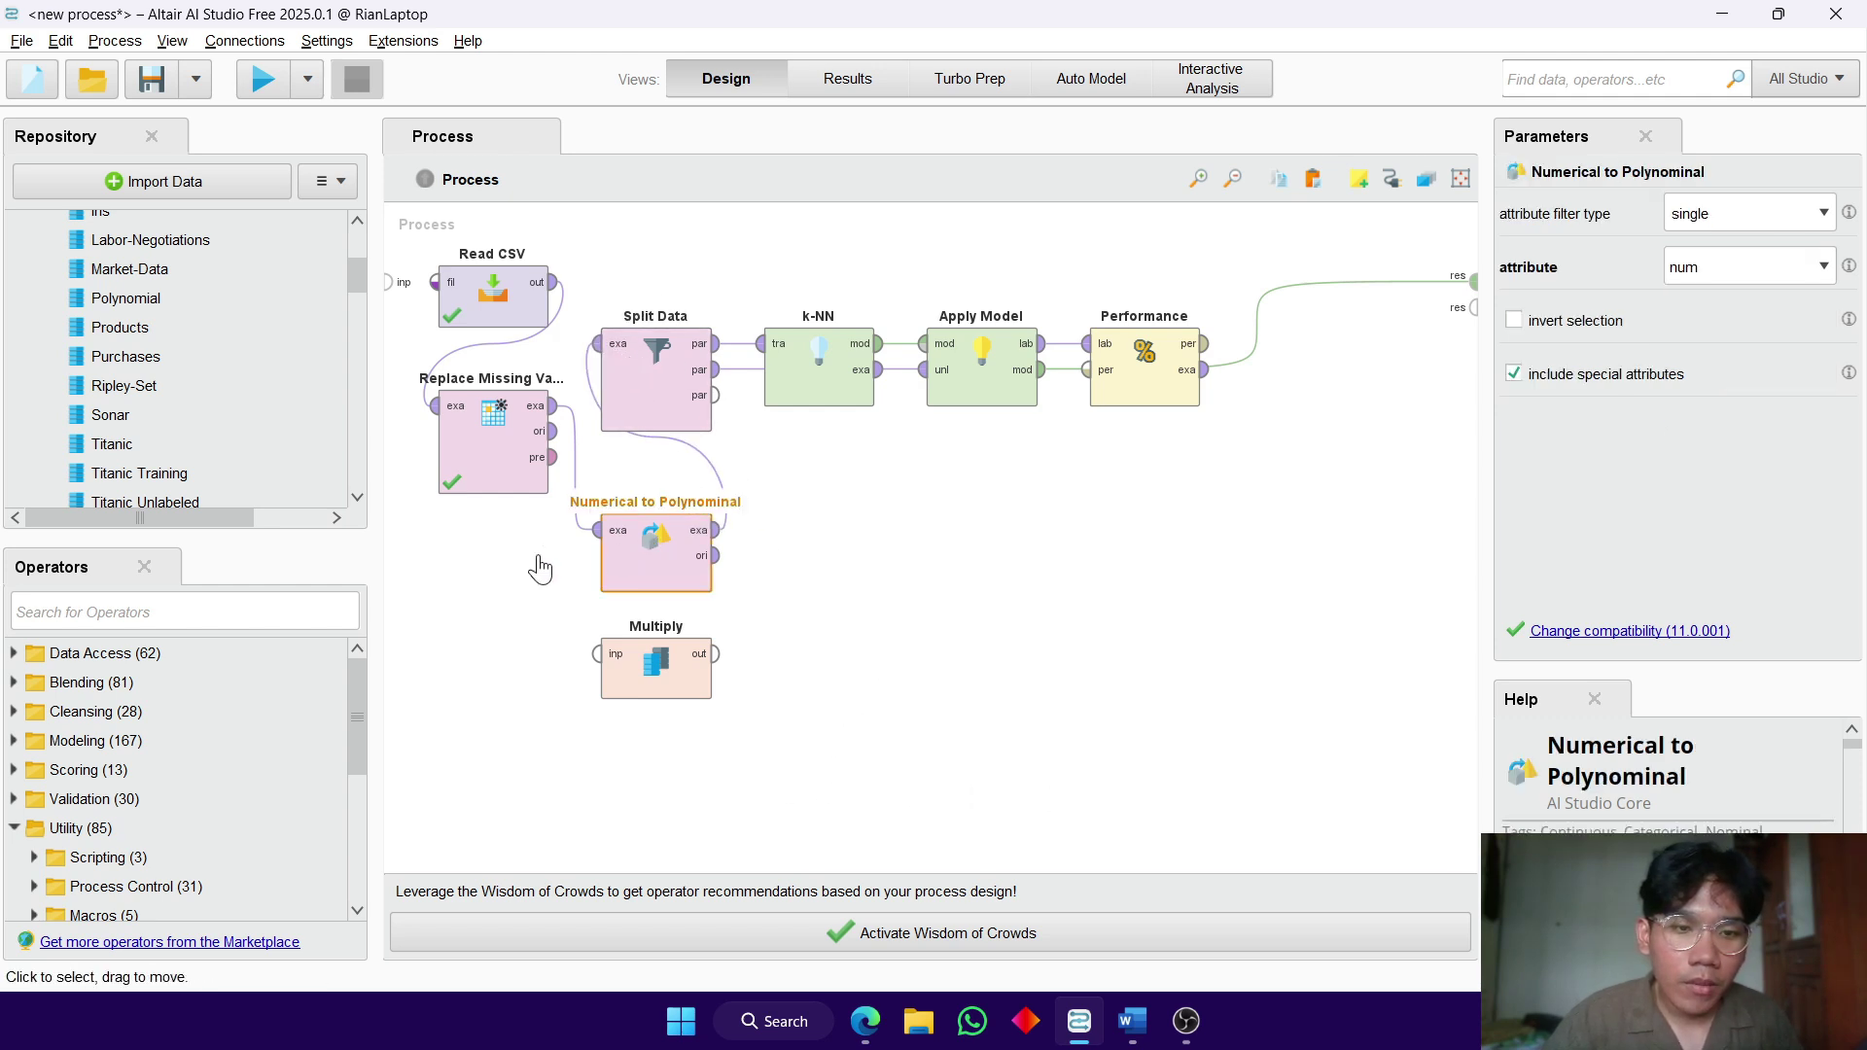
- Move Numerical to Polynominal up beside Replace Missing Values and reroute its example output through Multiply into Split Data
drag(661, 552, 677, 515)
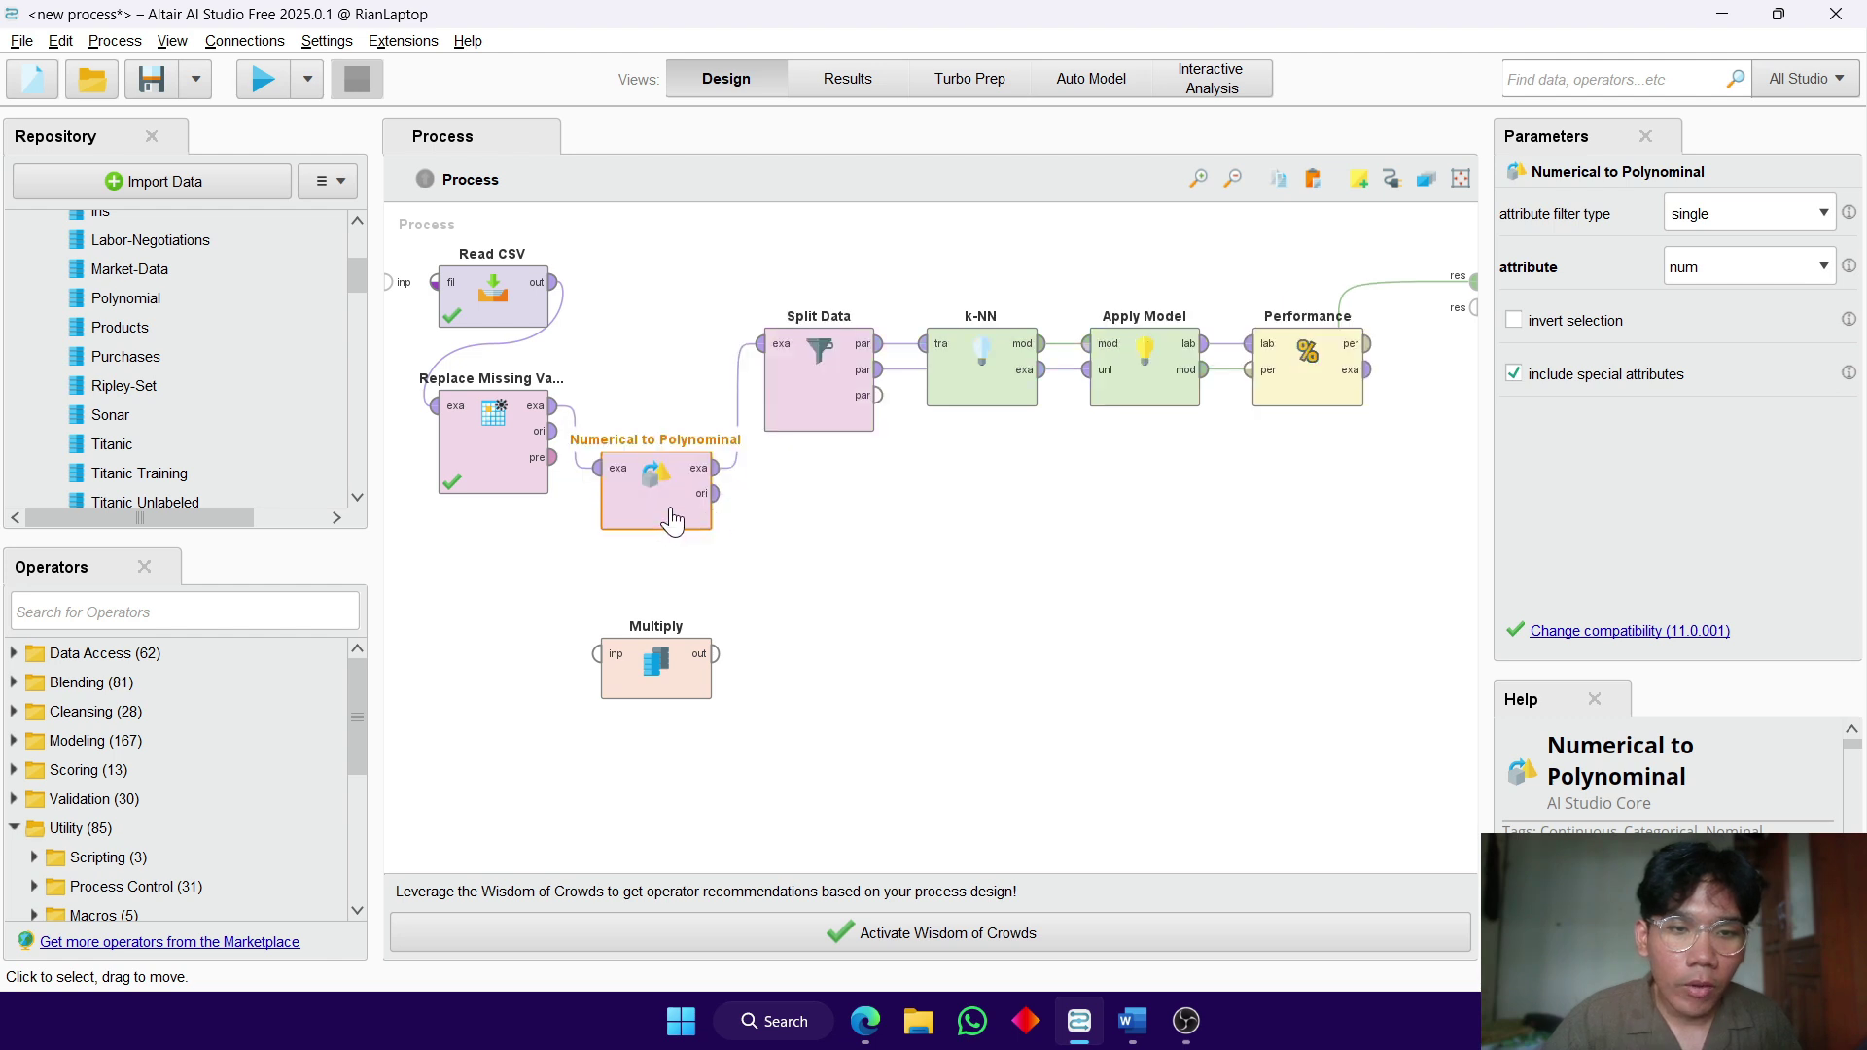
click(817, 526)
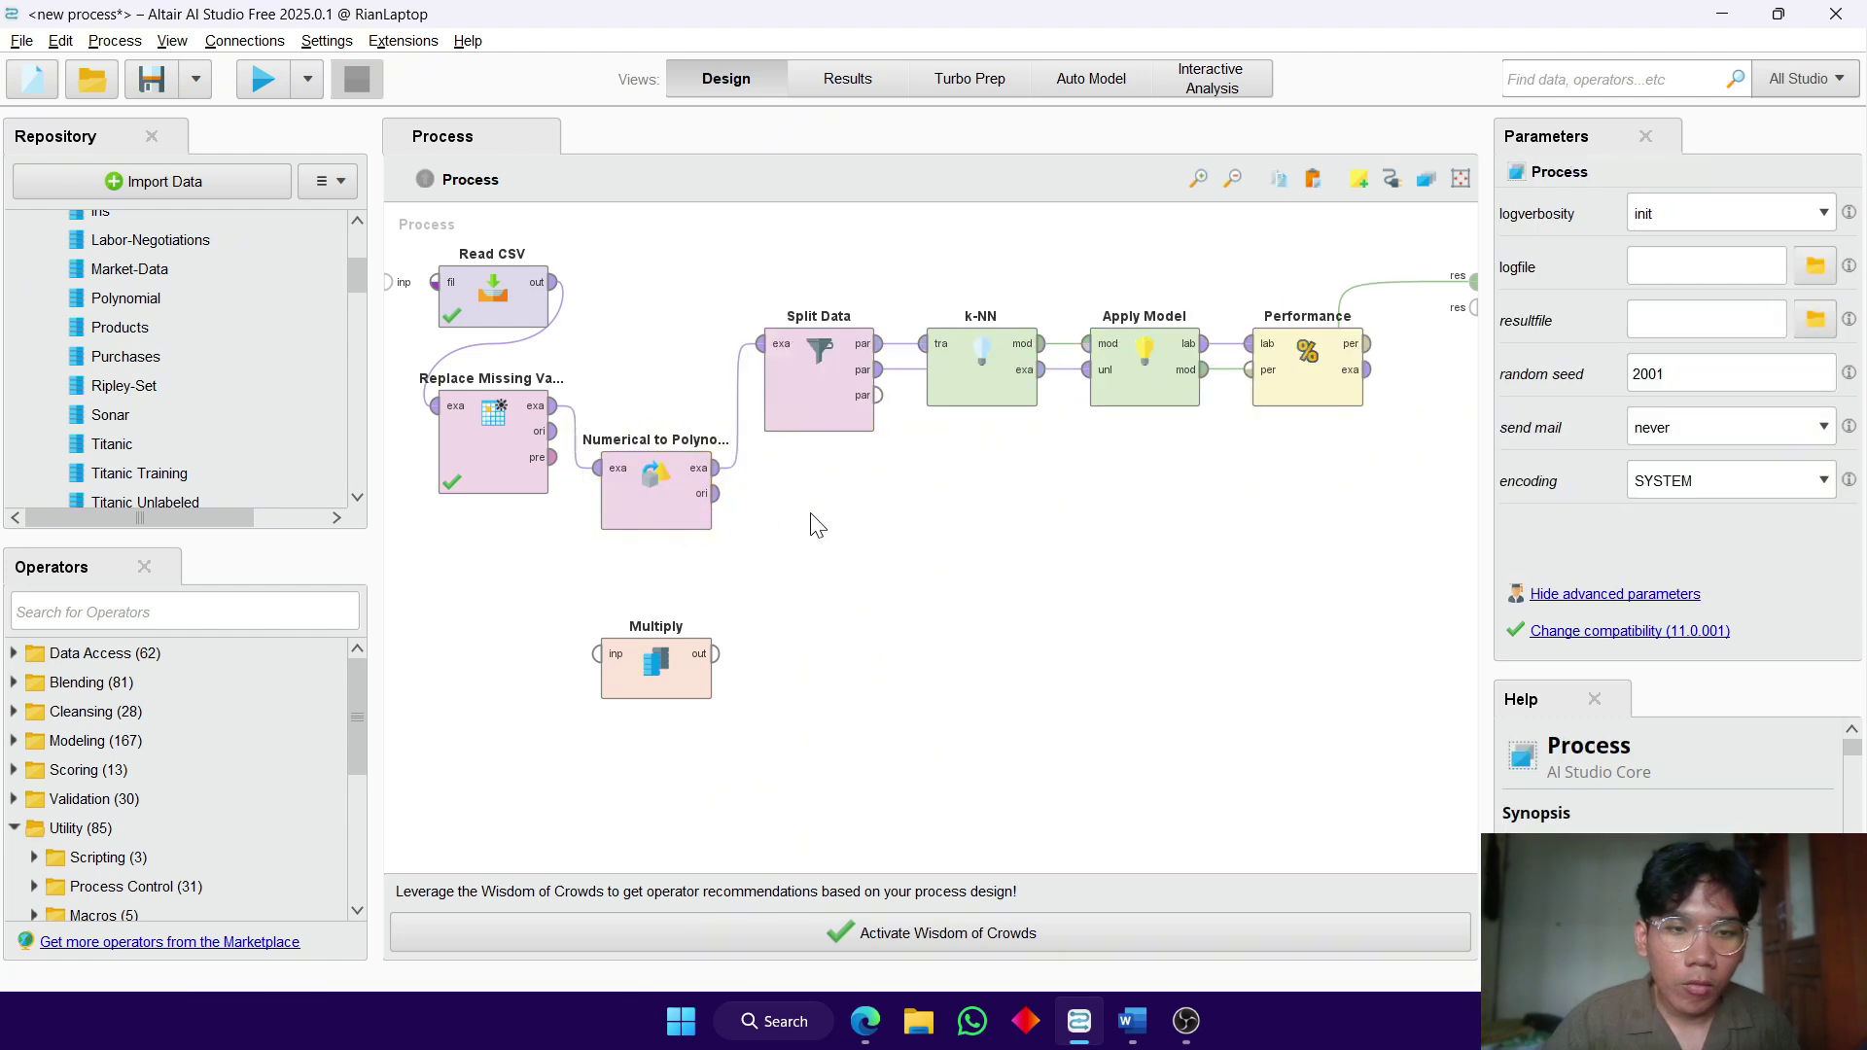
alt+click(731, 404)
click(716, 493)
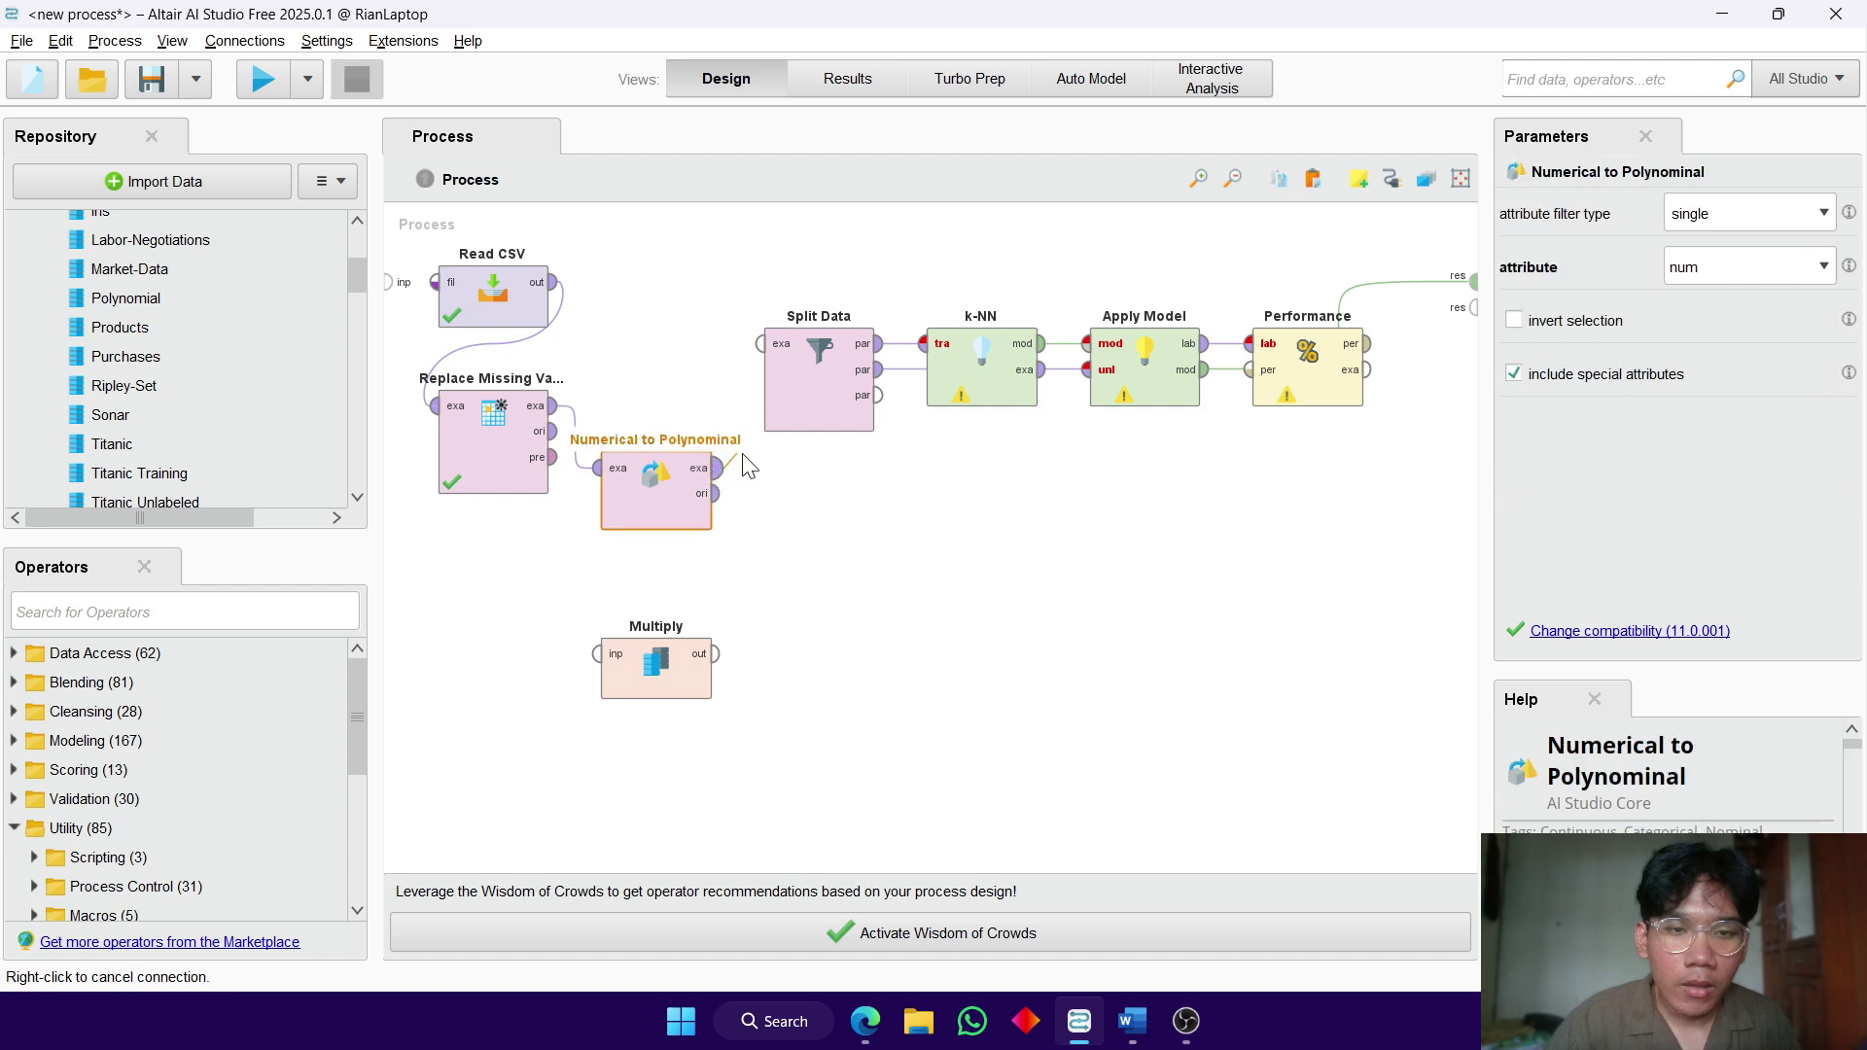
click(596, 654)
click(715, 656)
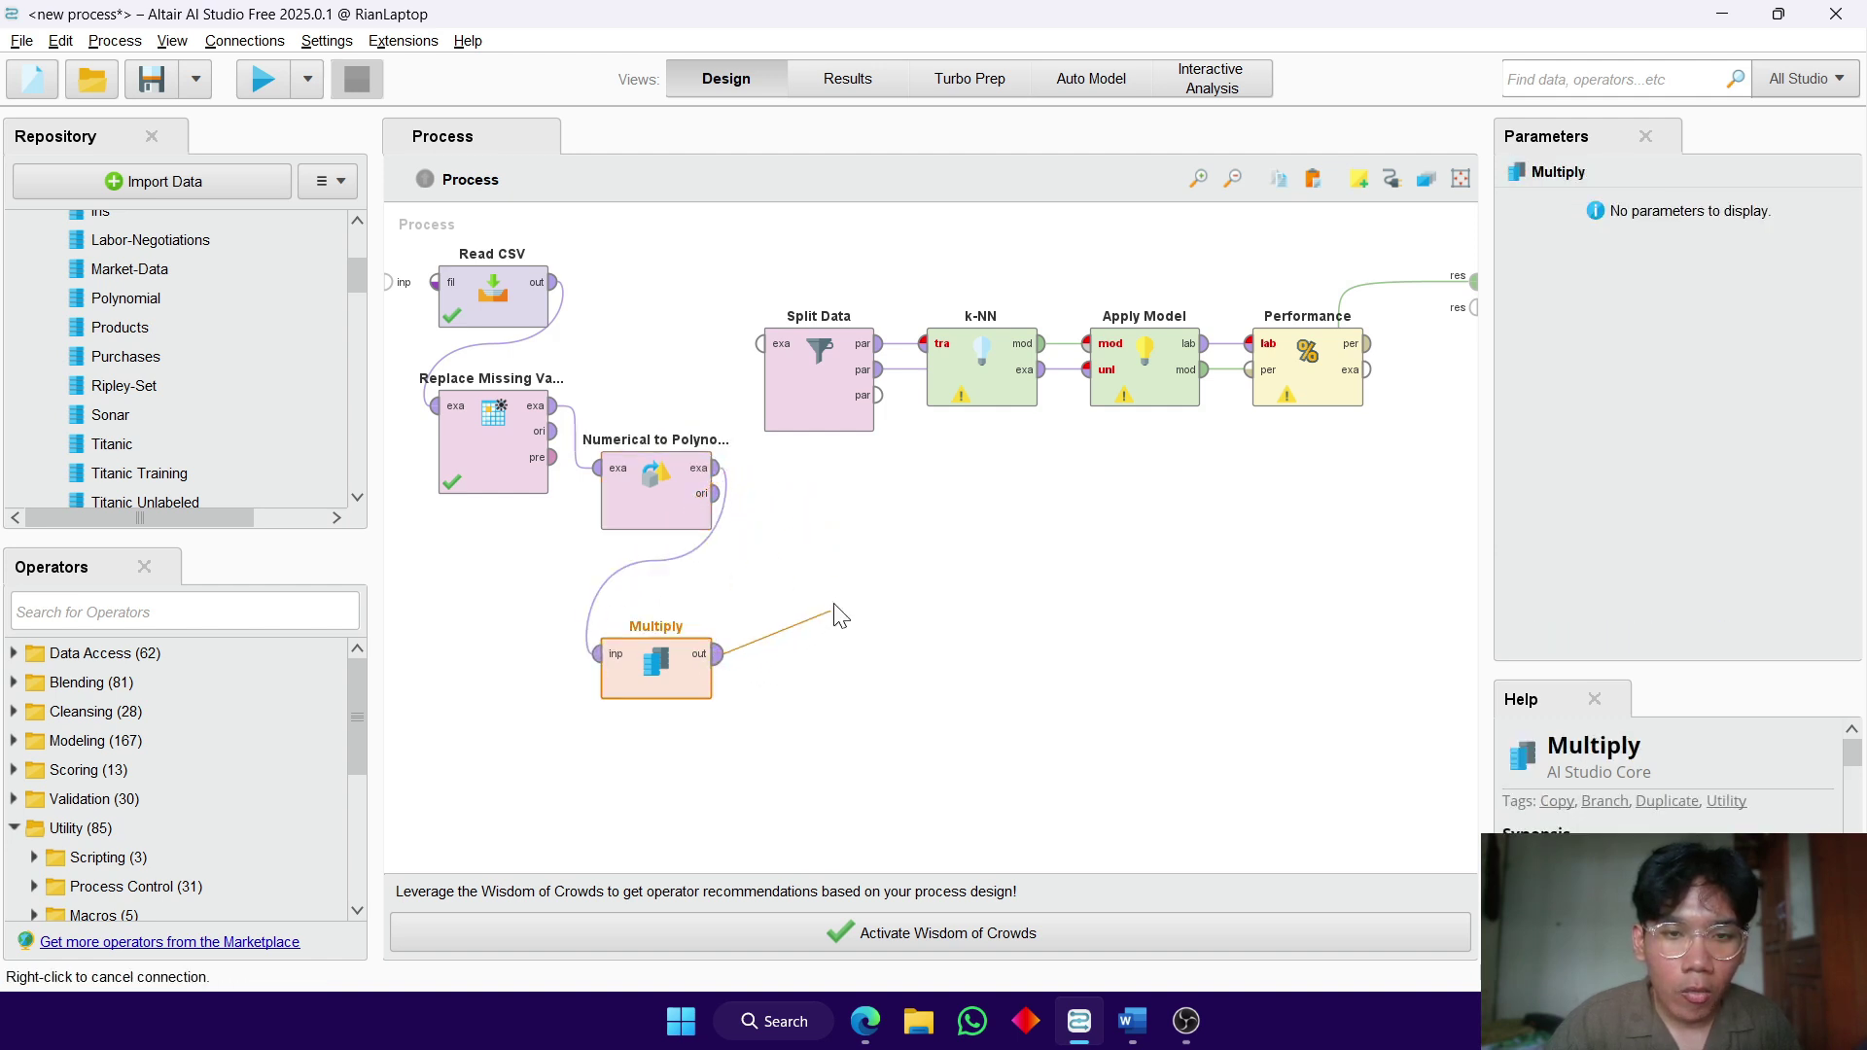
click(759, 345)
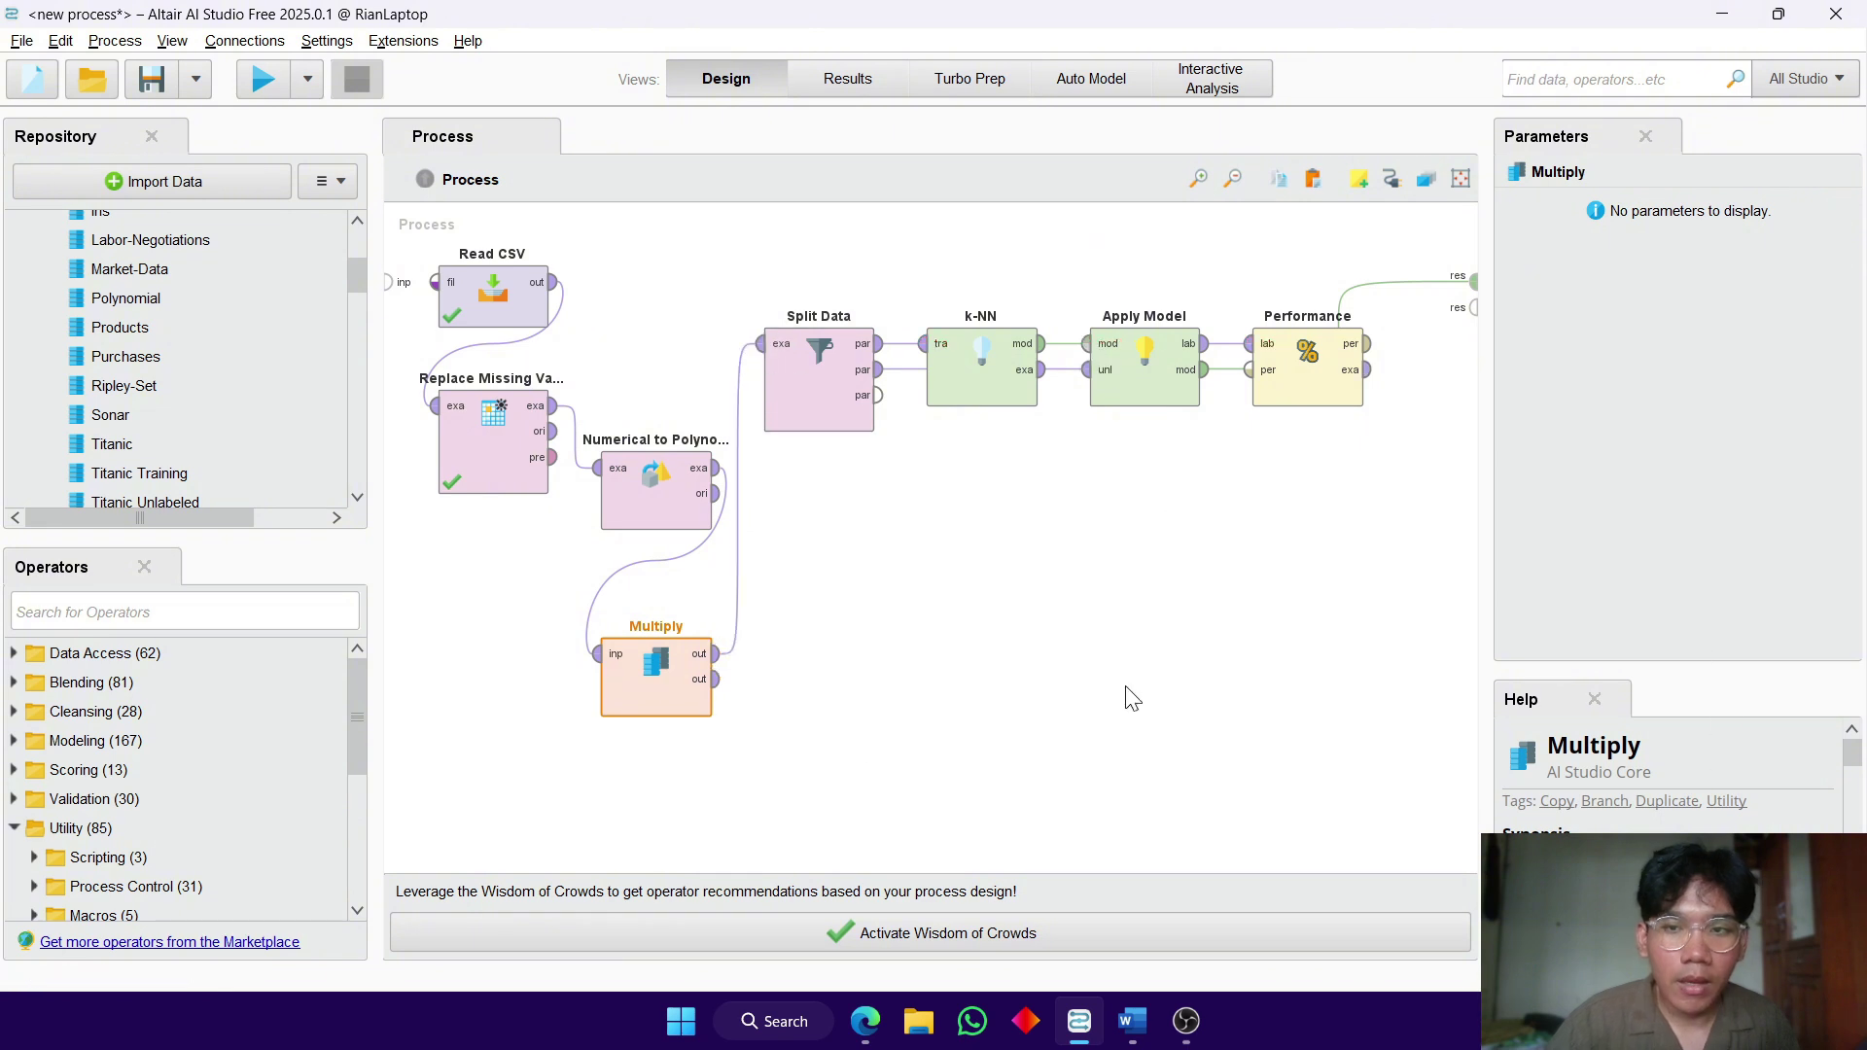
- Duplicate Split Data beside Multiply and connect Multiply's second output to the copy
click(807, 380)
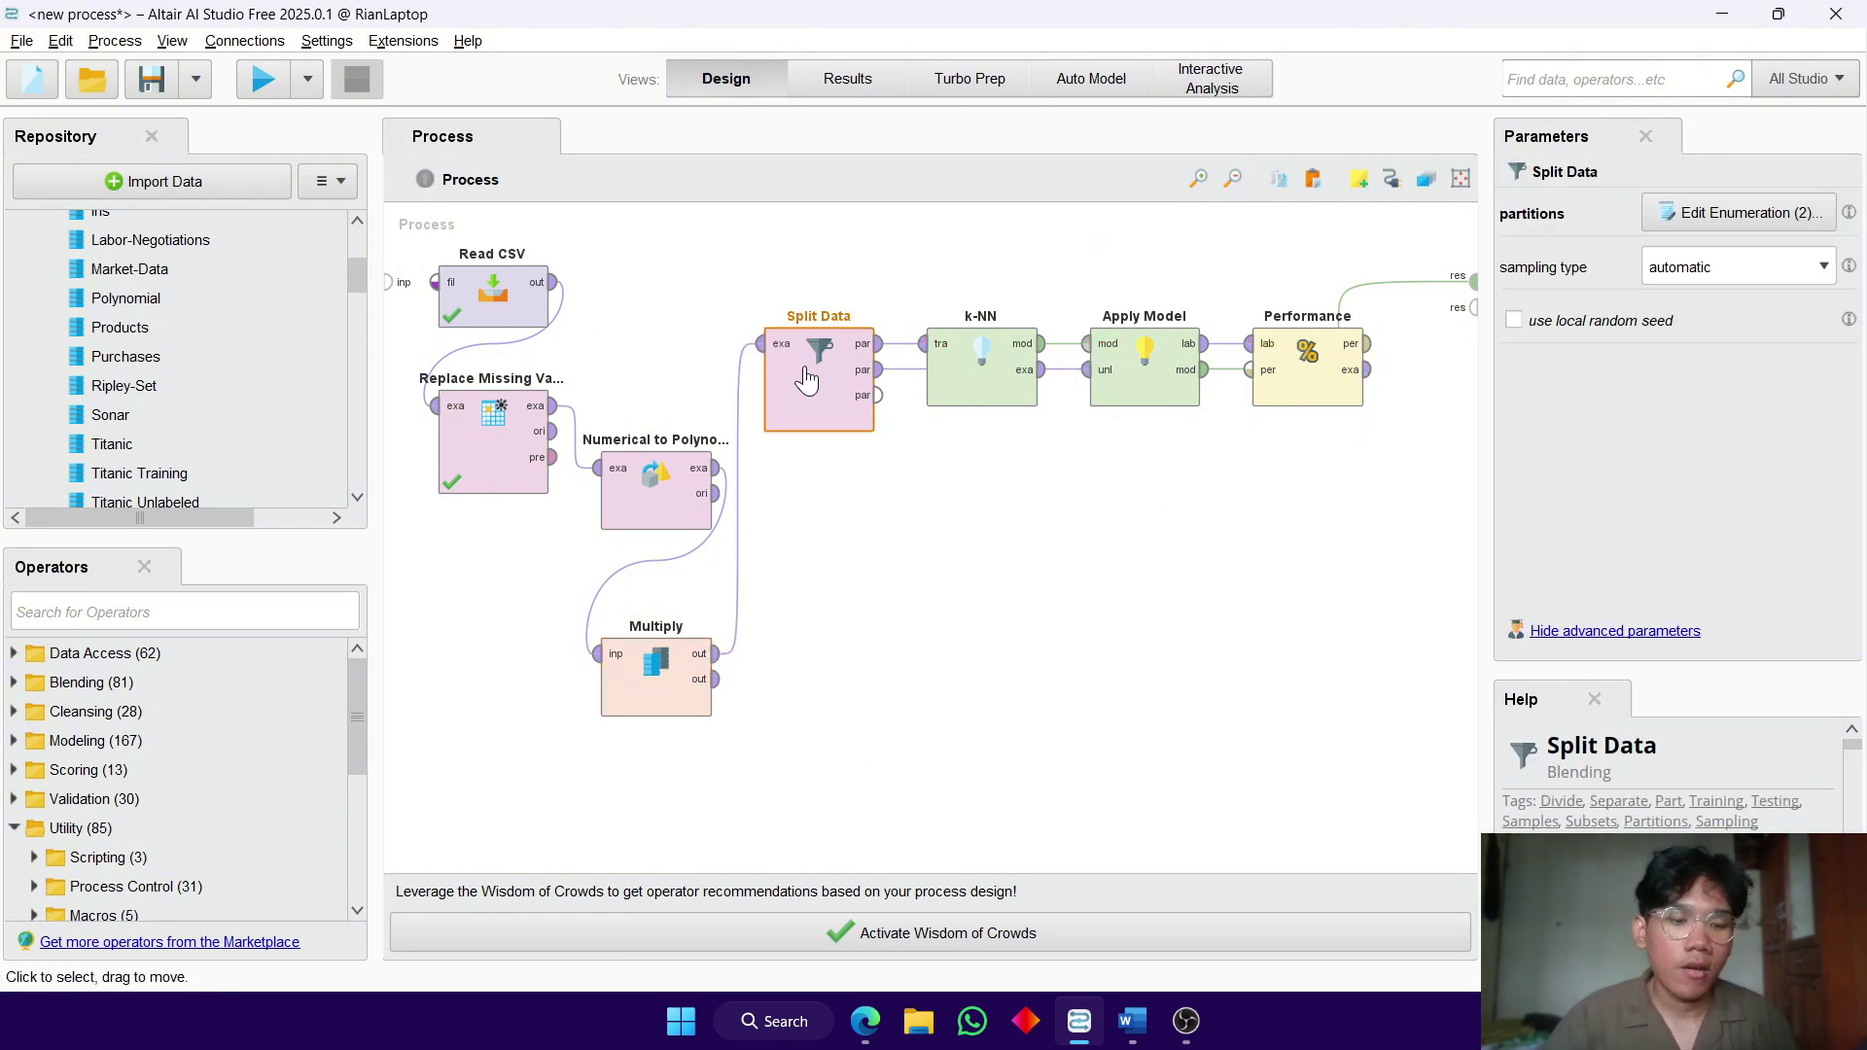
key(ctrl+c)
click(846, 667)
key(ctrl+v)
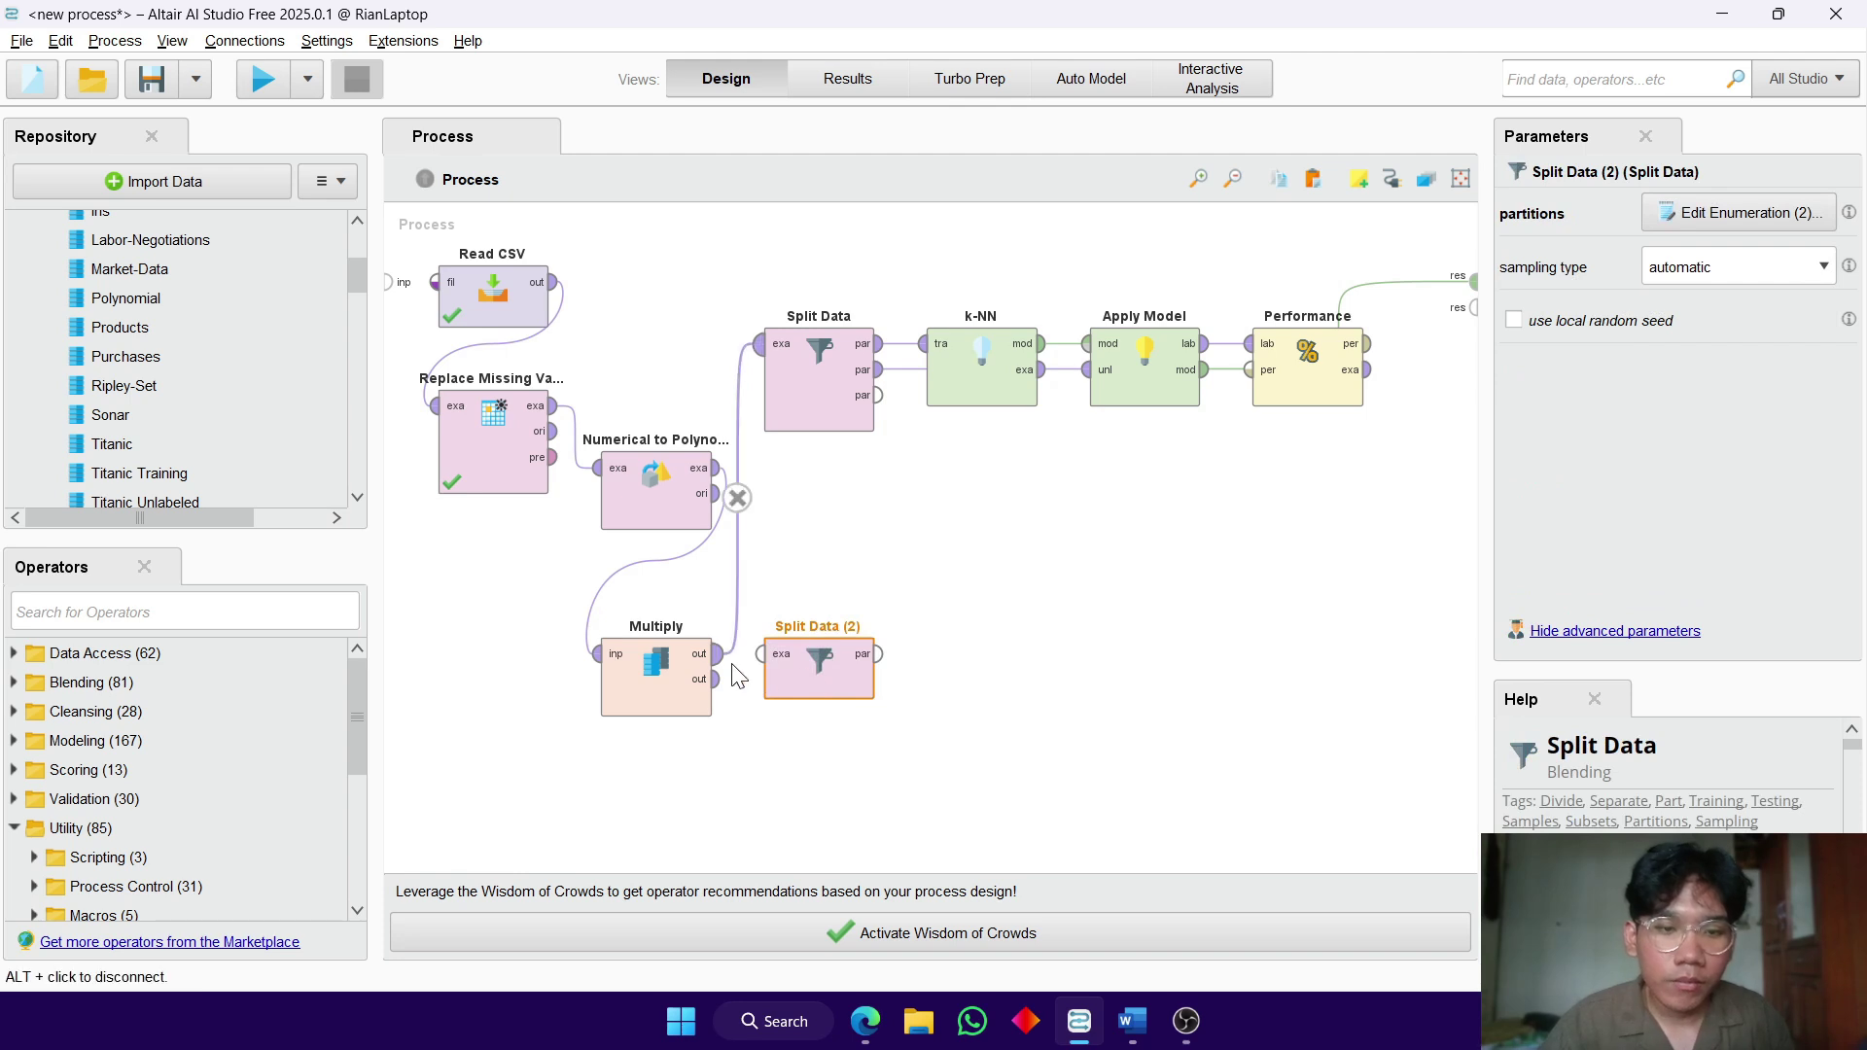
drag(855, 671, 858, 728)
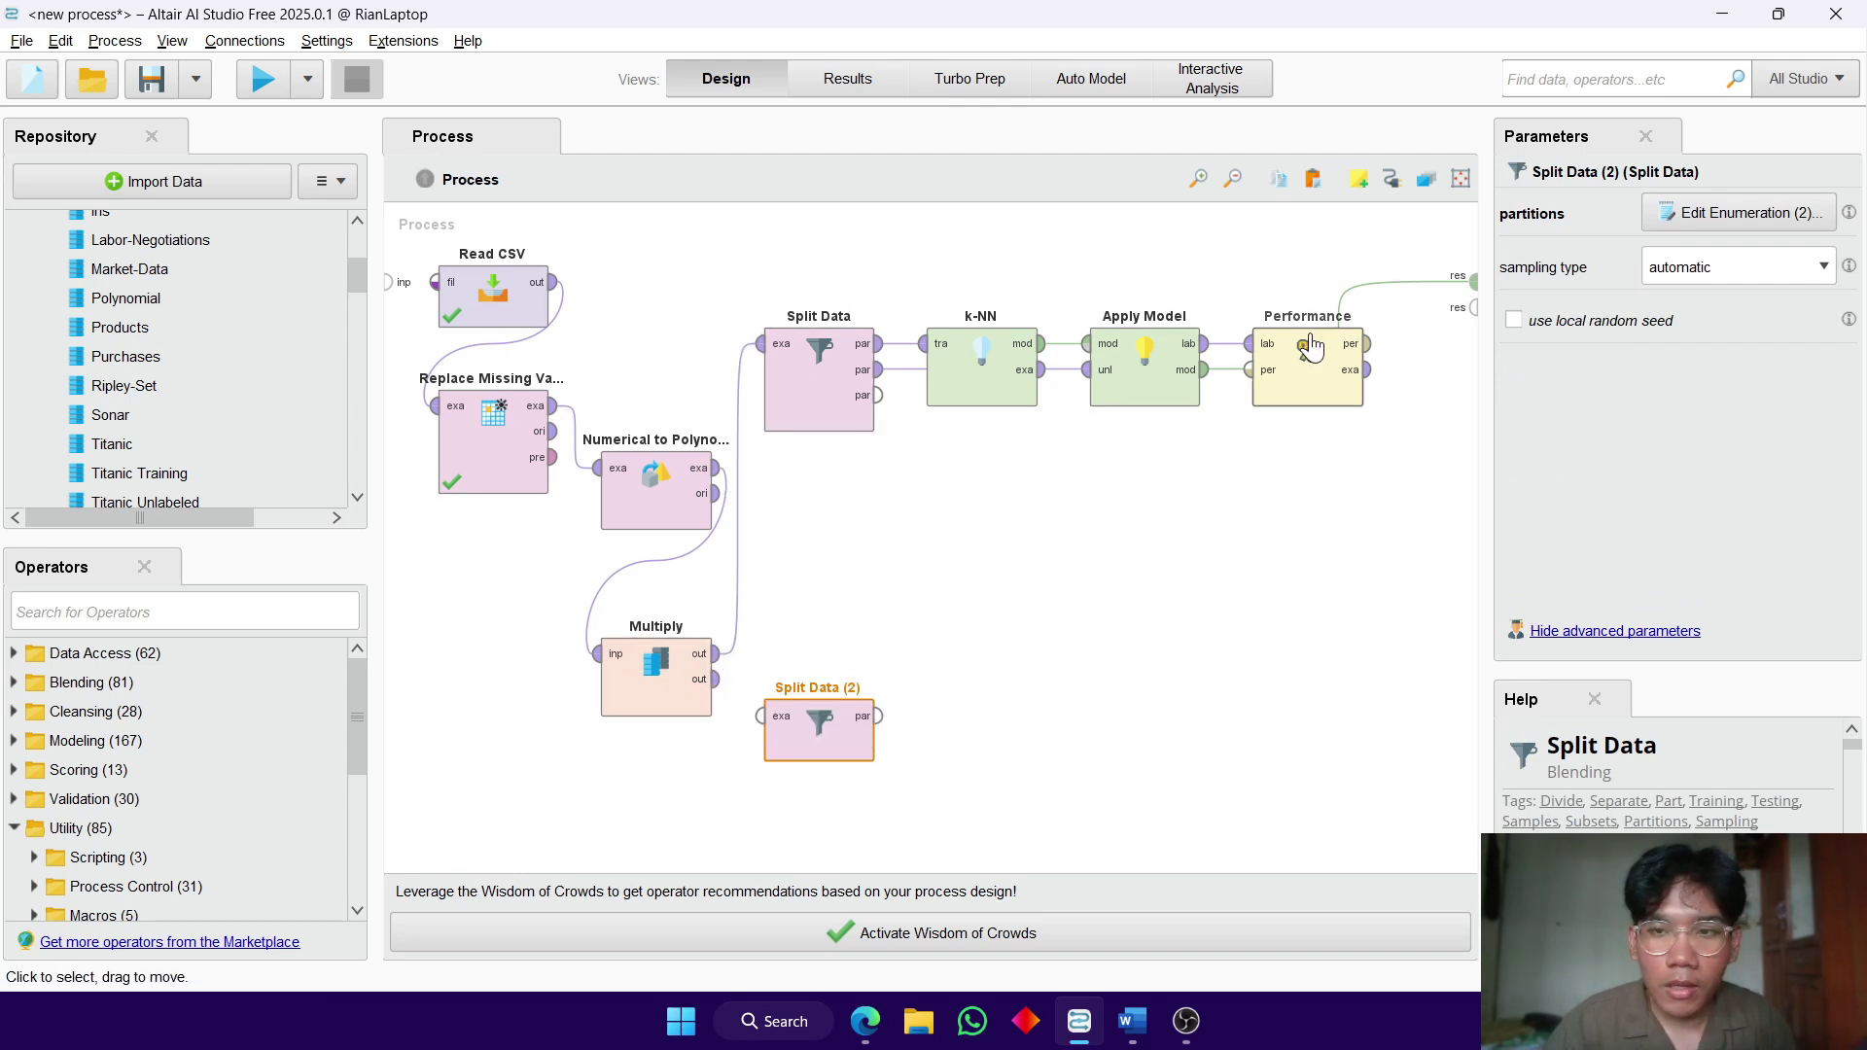
drag(822, 739, 904, 677)
drag(715, 679, 842, 654)
- Search the operators for "random foe", add Random Forest, and align it in a row with Multiply and Split Data (2)
click(287, 611)
text(rando)
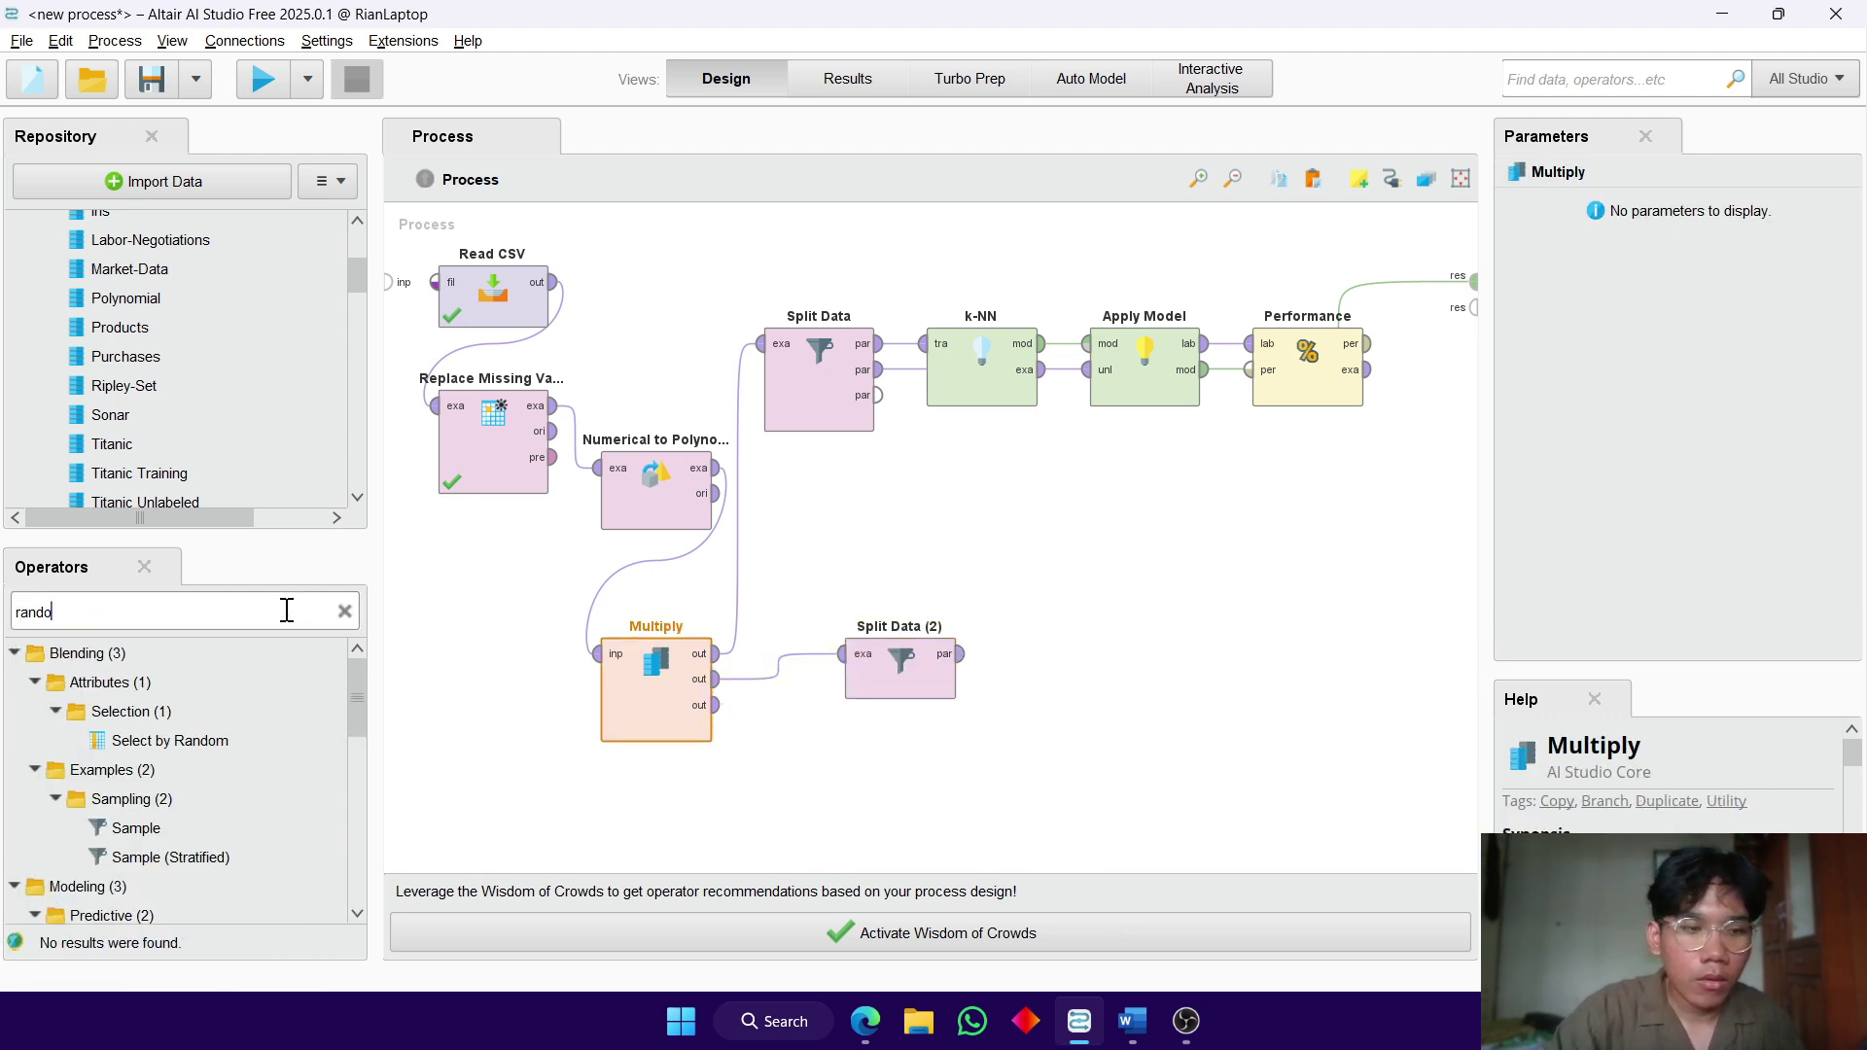
text(m foe)
click(163, 741)
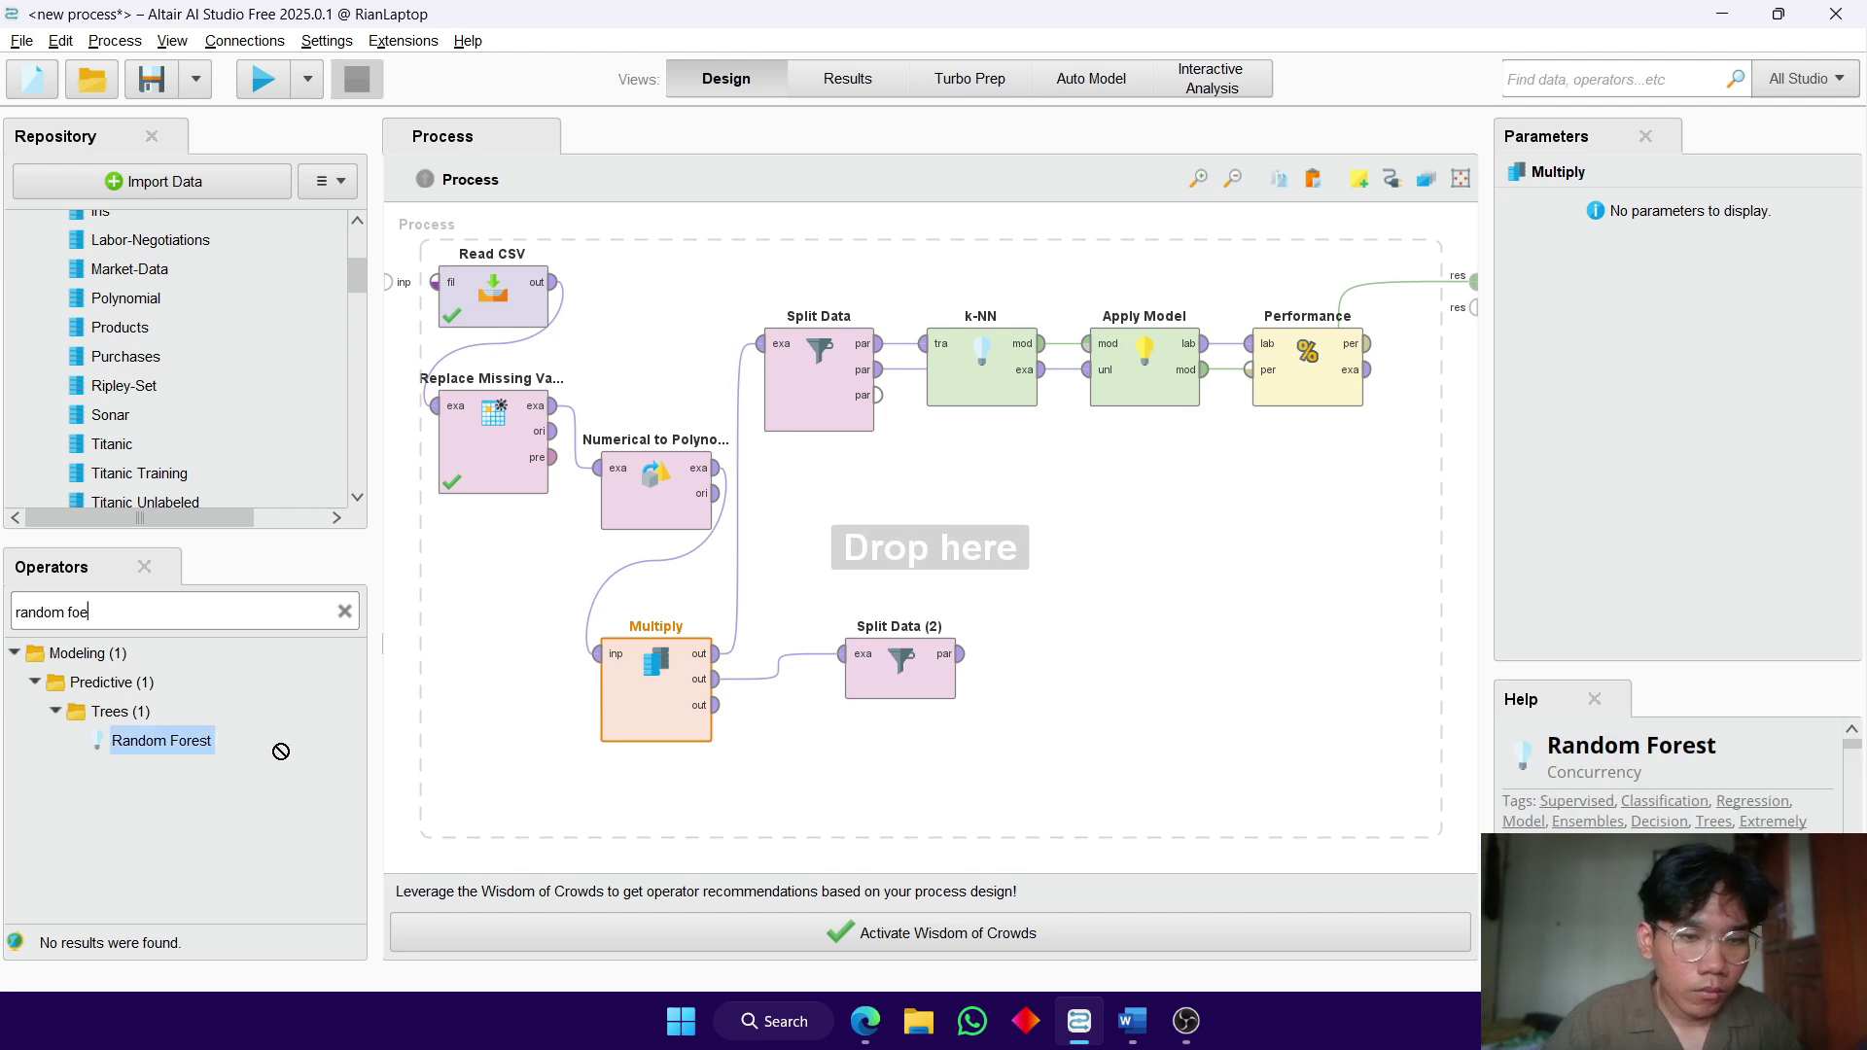
drag(166, 741, 874, 671)
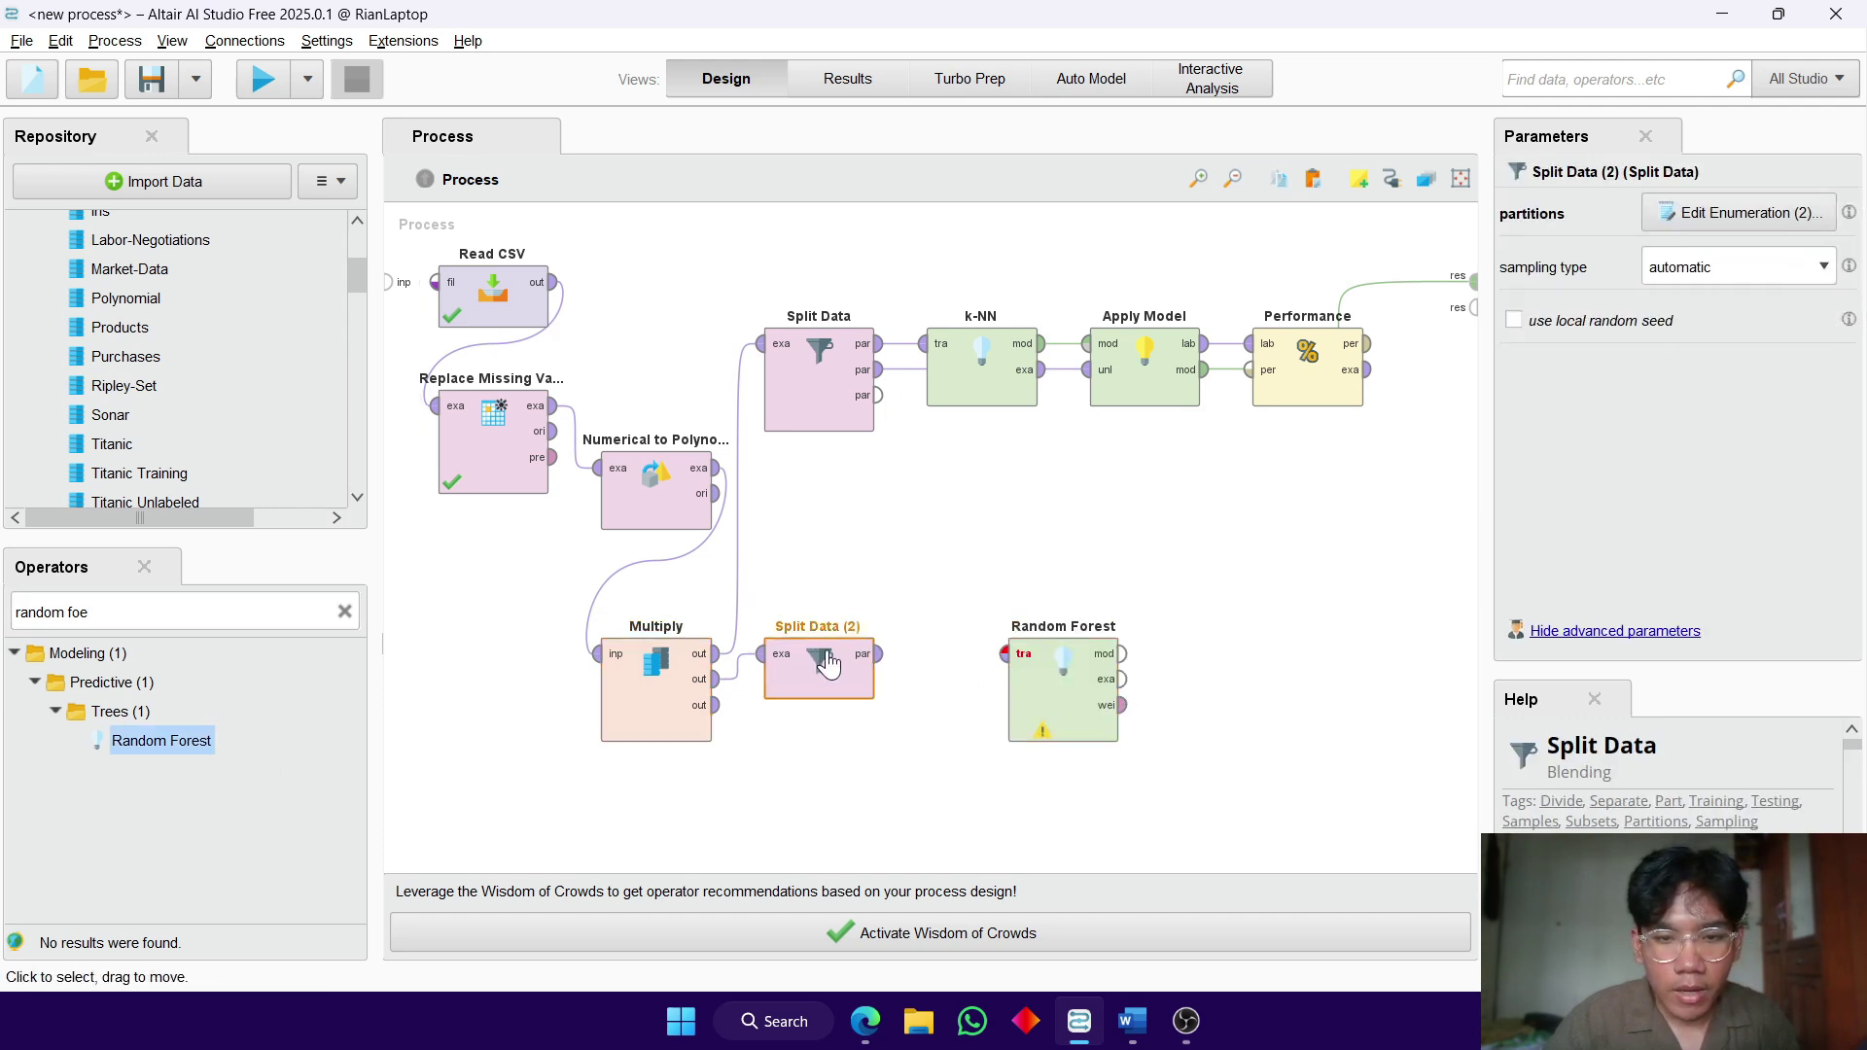
click(1073, 673)
drag(1072, 673, 992, 673)
- Duplicate Apply Model and Performance and place the copies in the row after Random Forest
click(1177, 367)
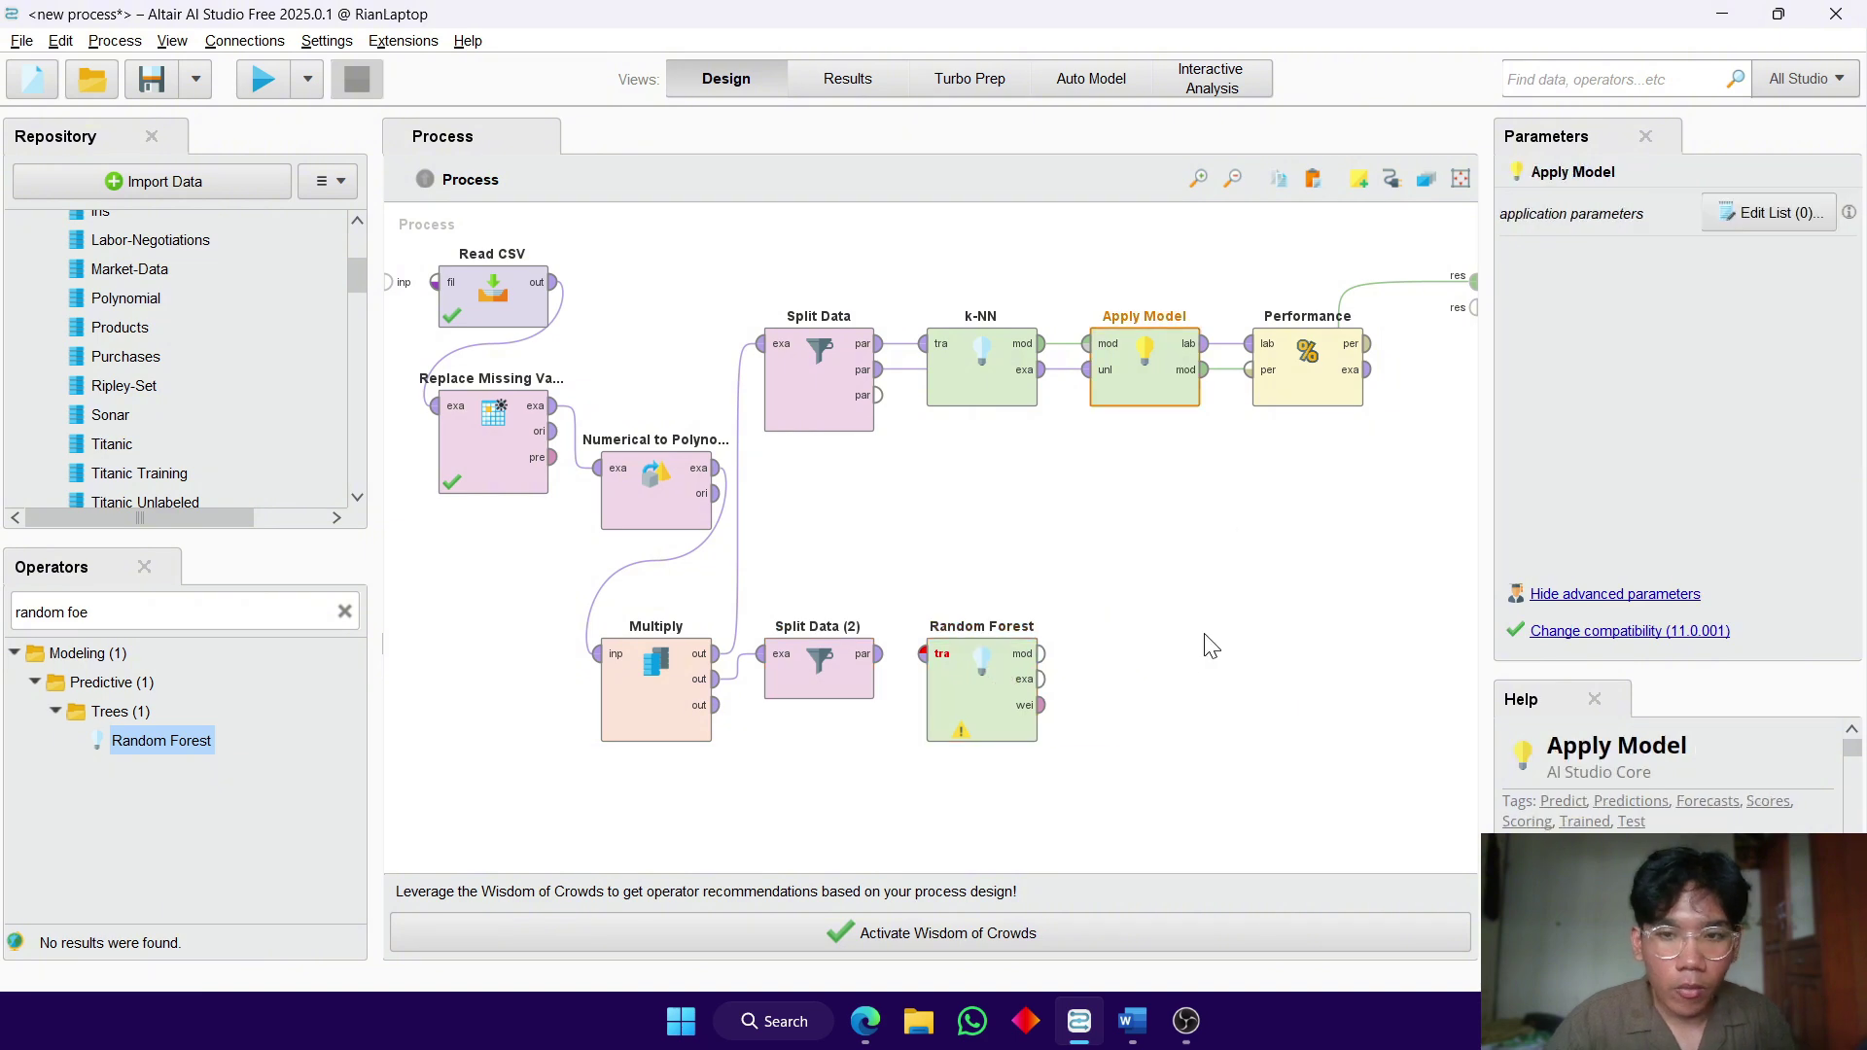
click(1208, 651)
key(ctrl+v)
click(1284, 388)
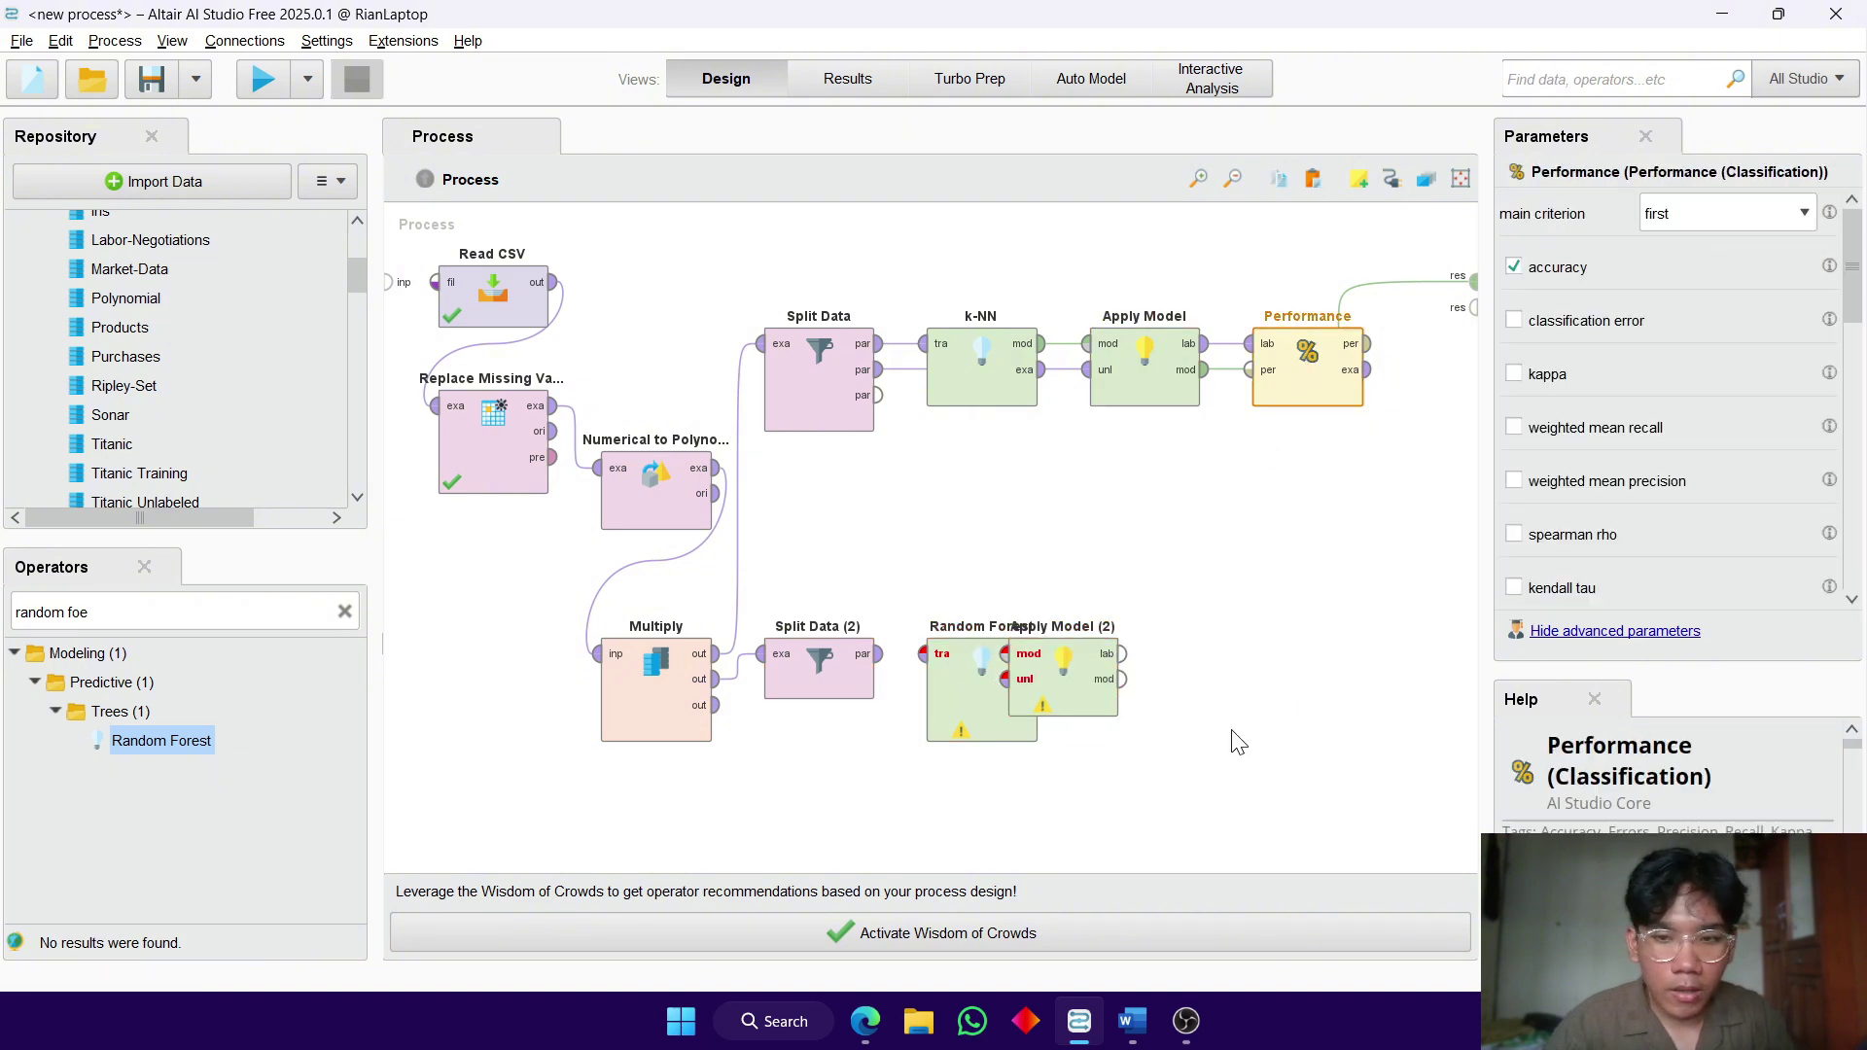
key(ctrl+c)
key(ctrl+v)
drag(1064, 686, 1283, 671)
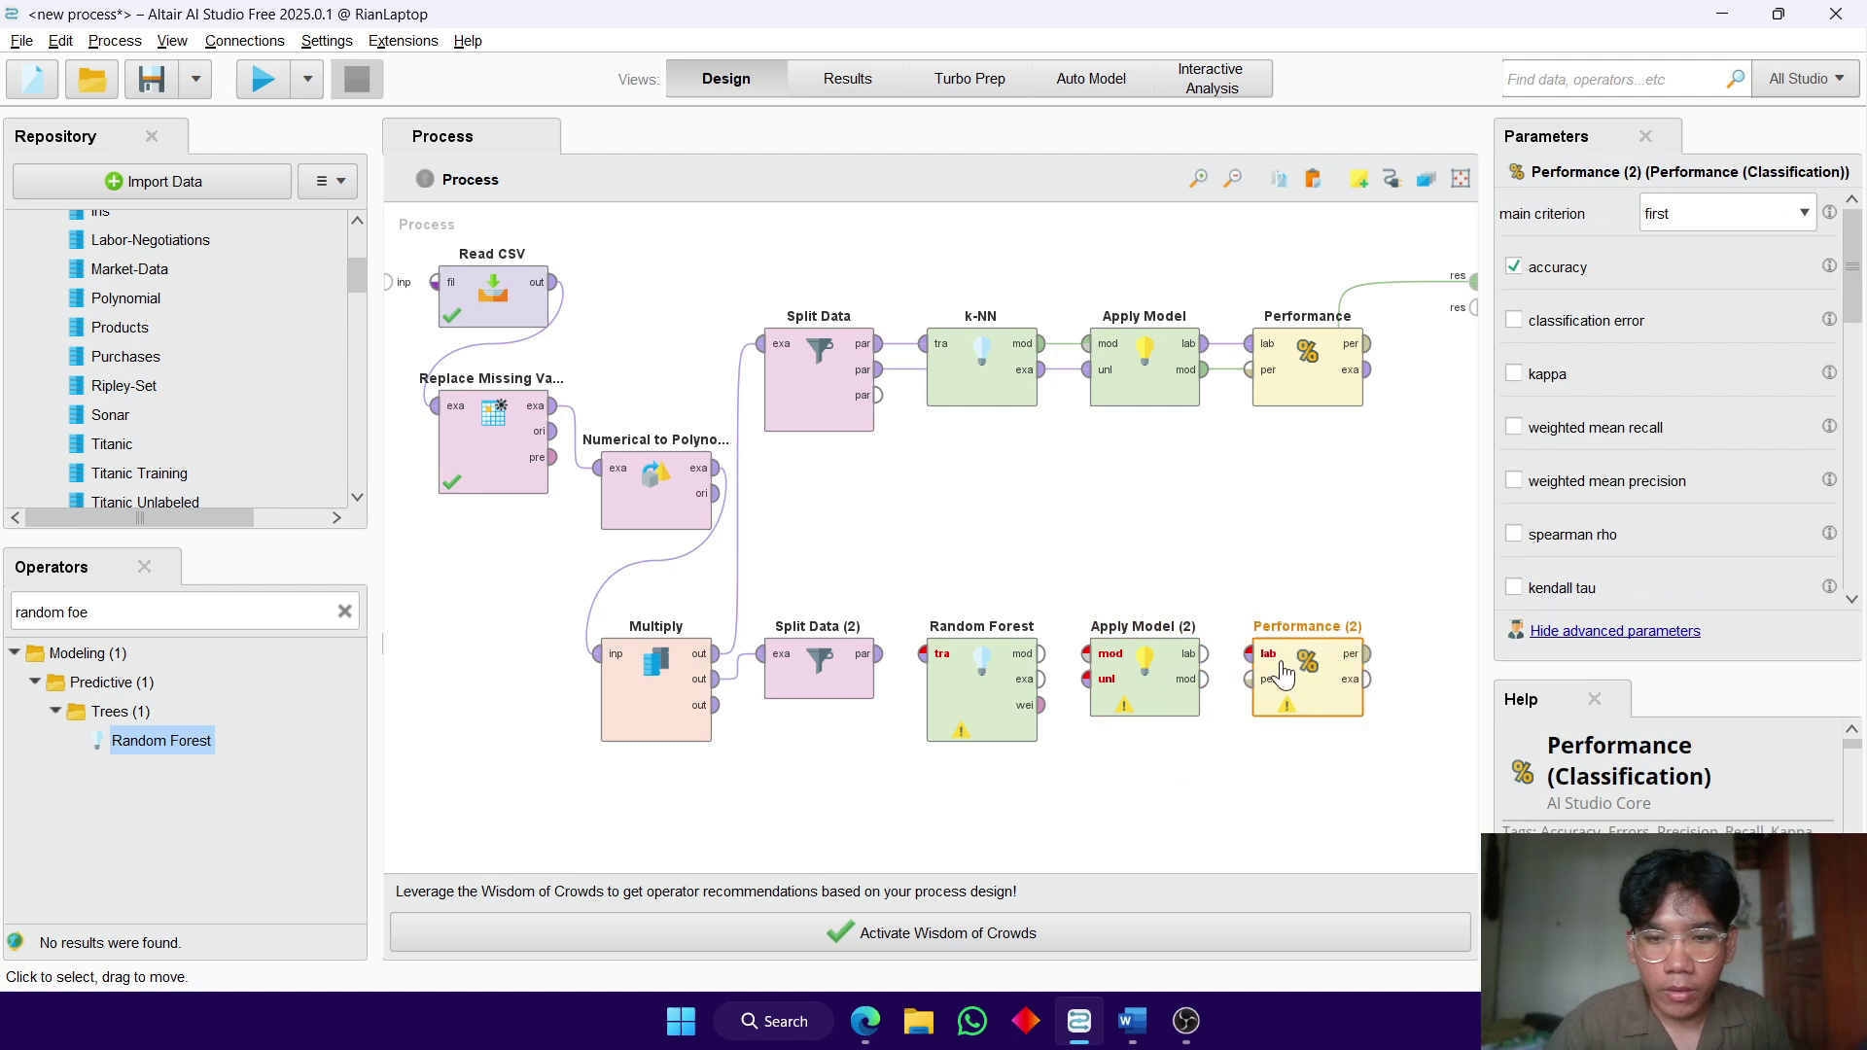
- Connect Split Data (2)'s partitions to Random Forest and Apply Model (2), and Random Forest's model output to Apply Model (2)
click(878, 653)
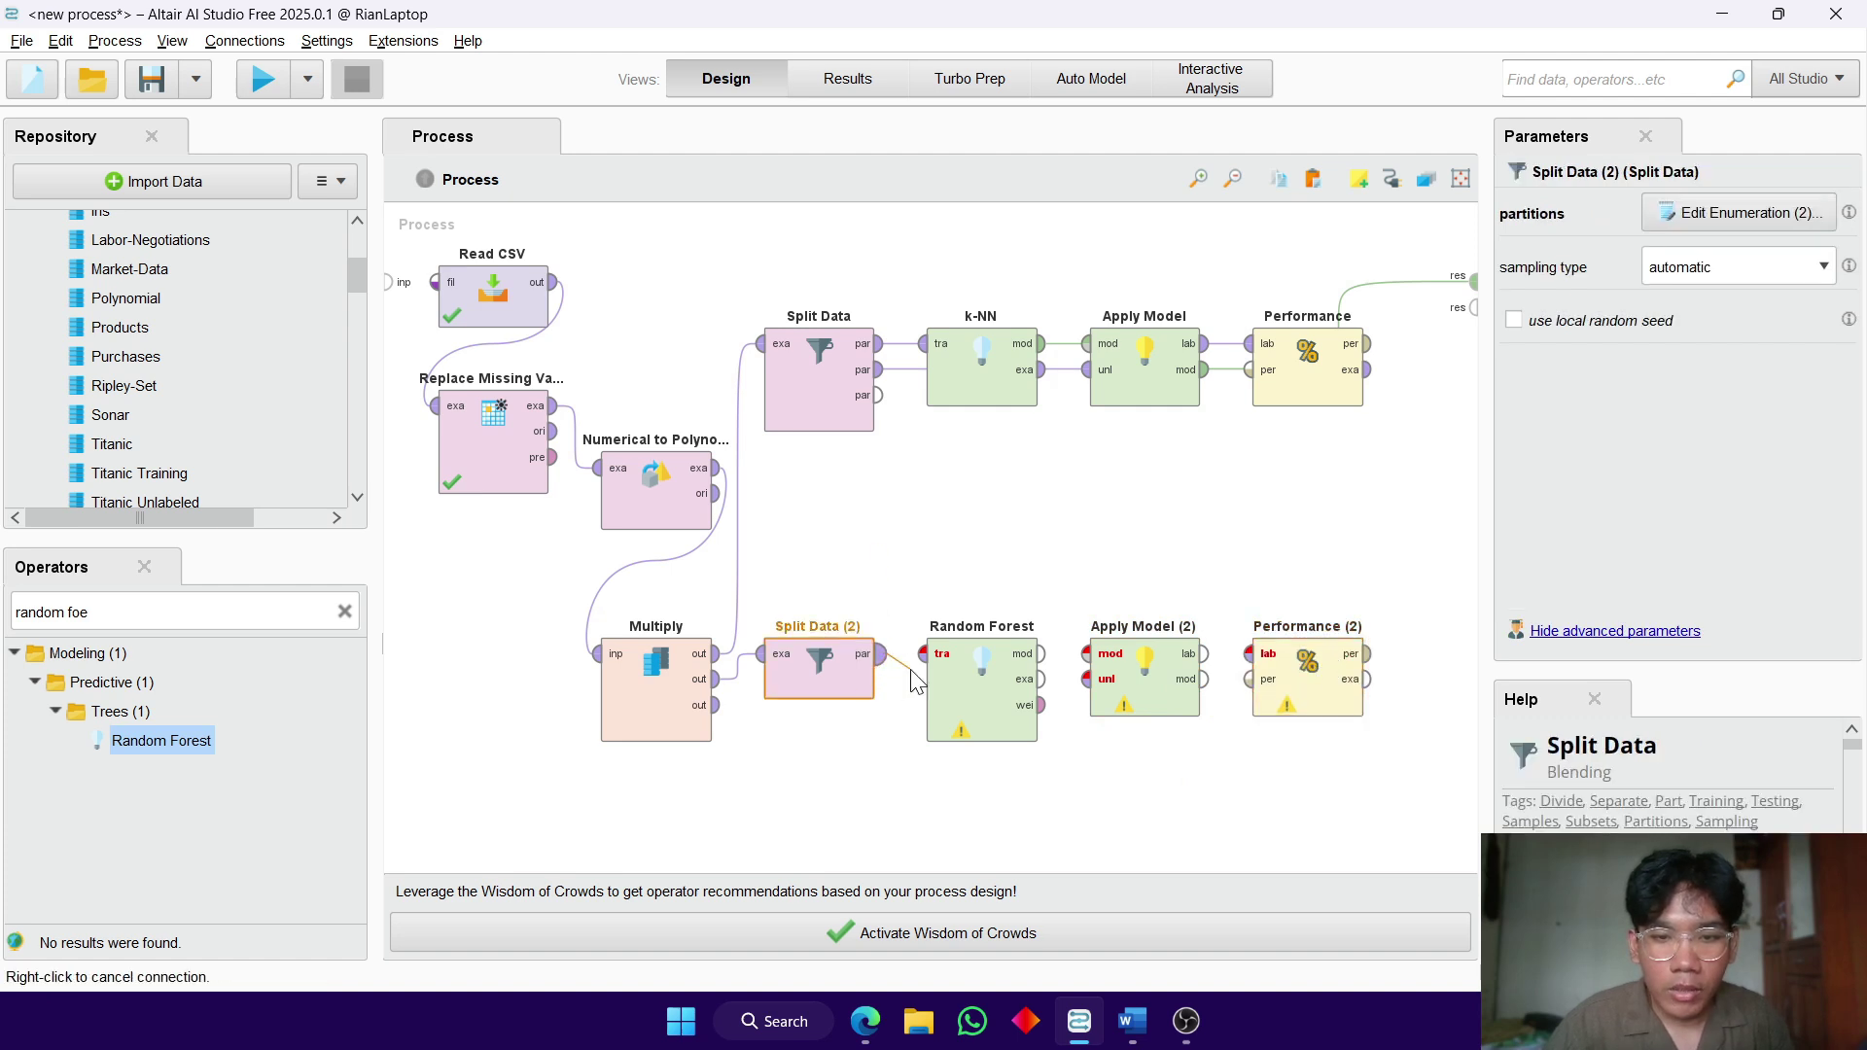
click(931, 659)
click(878, 678)
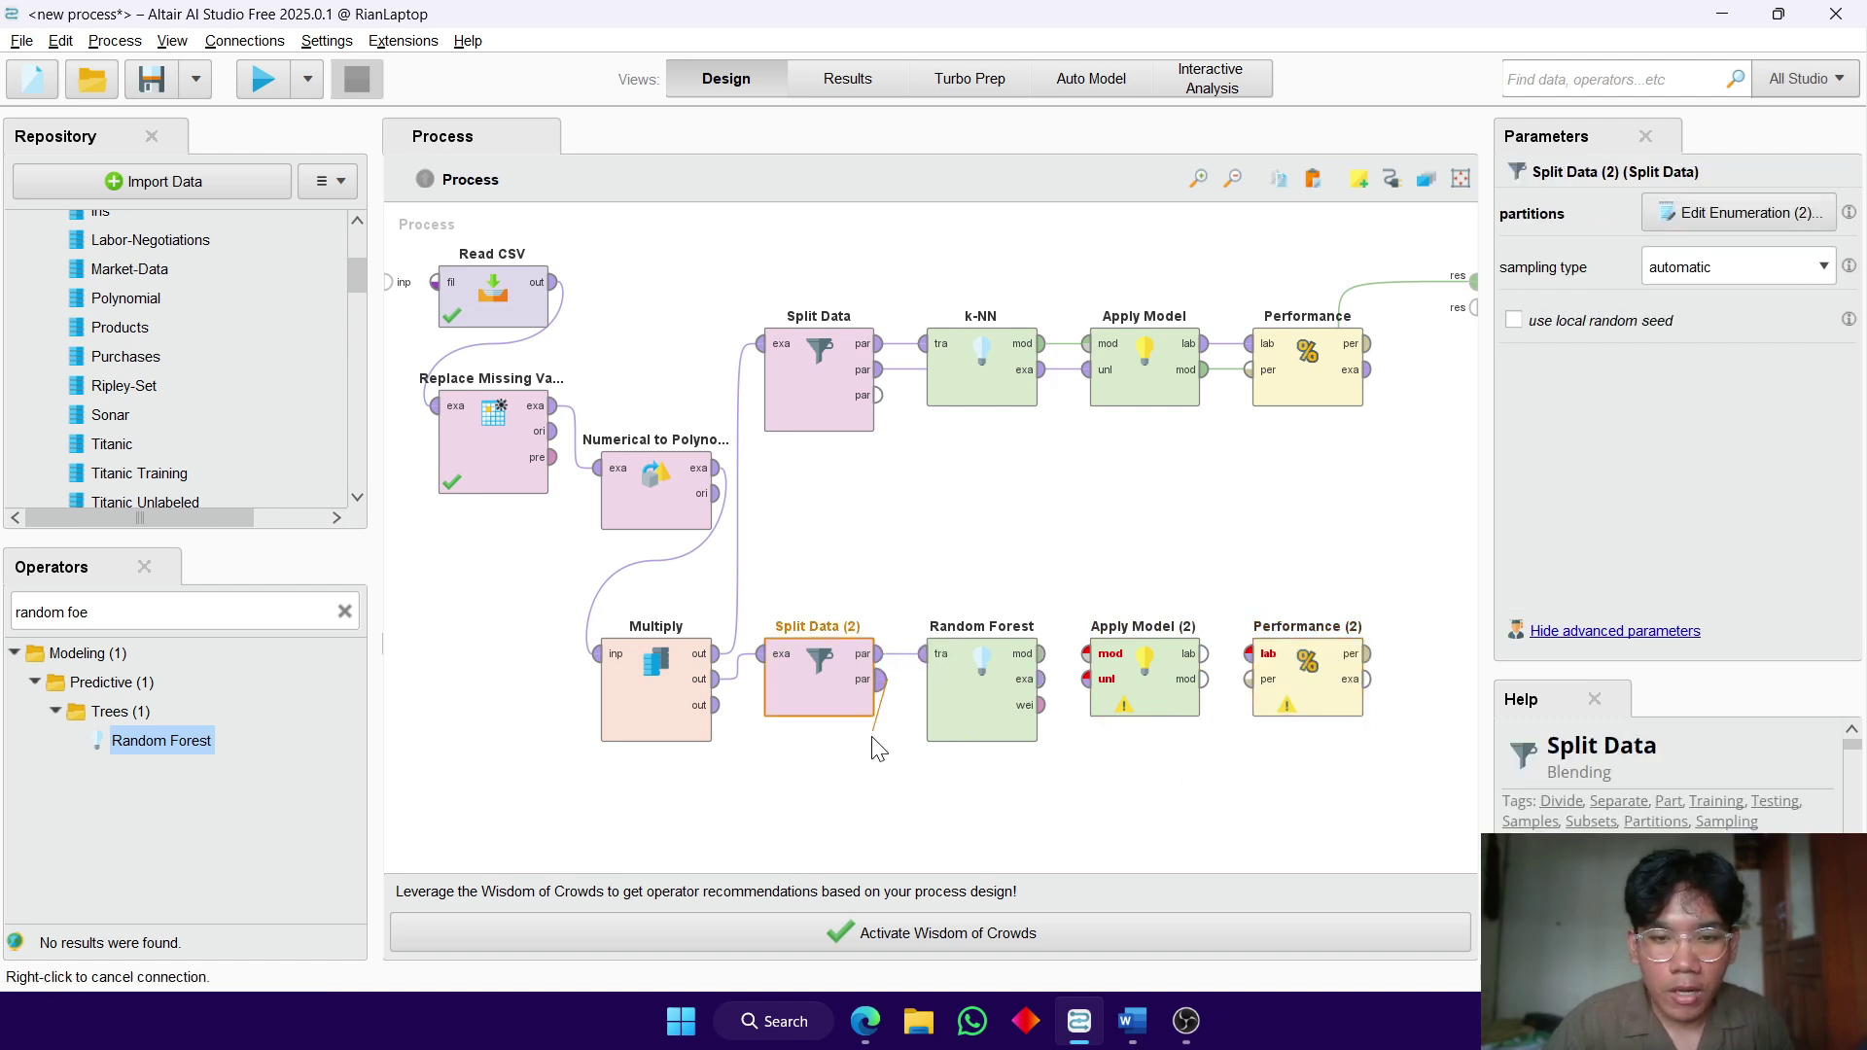
click(1086, 679)
click(1040, 653)
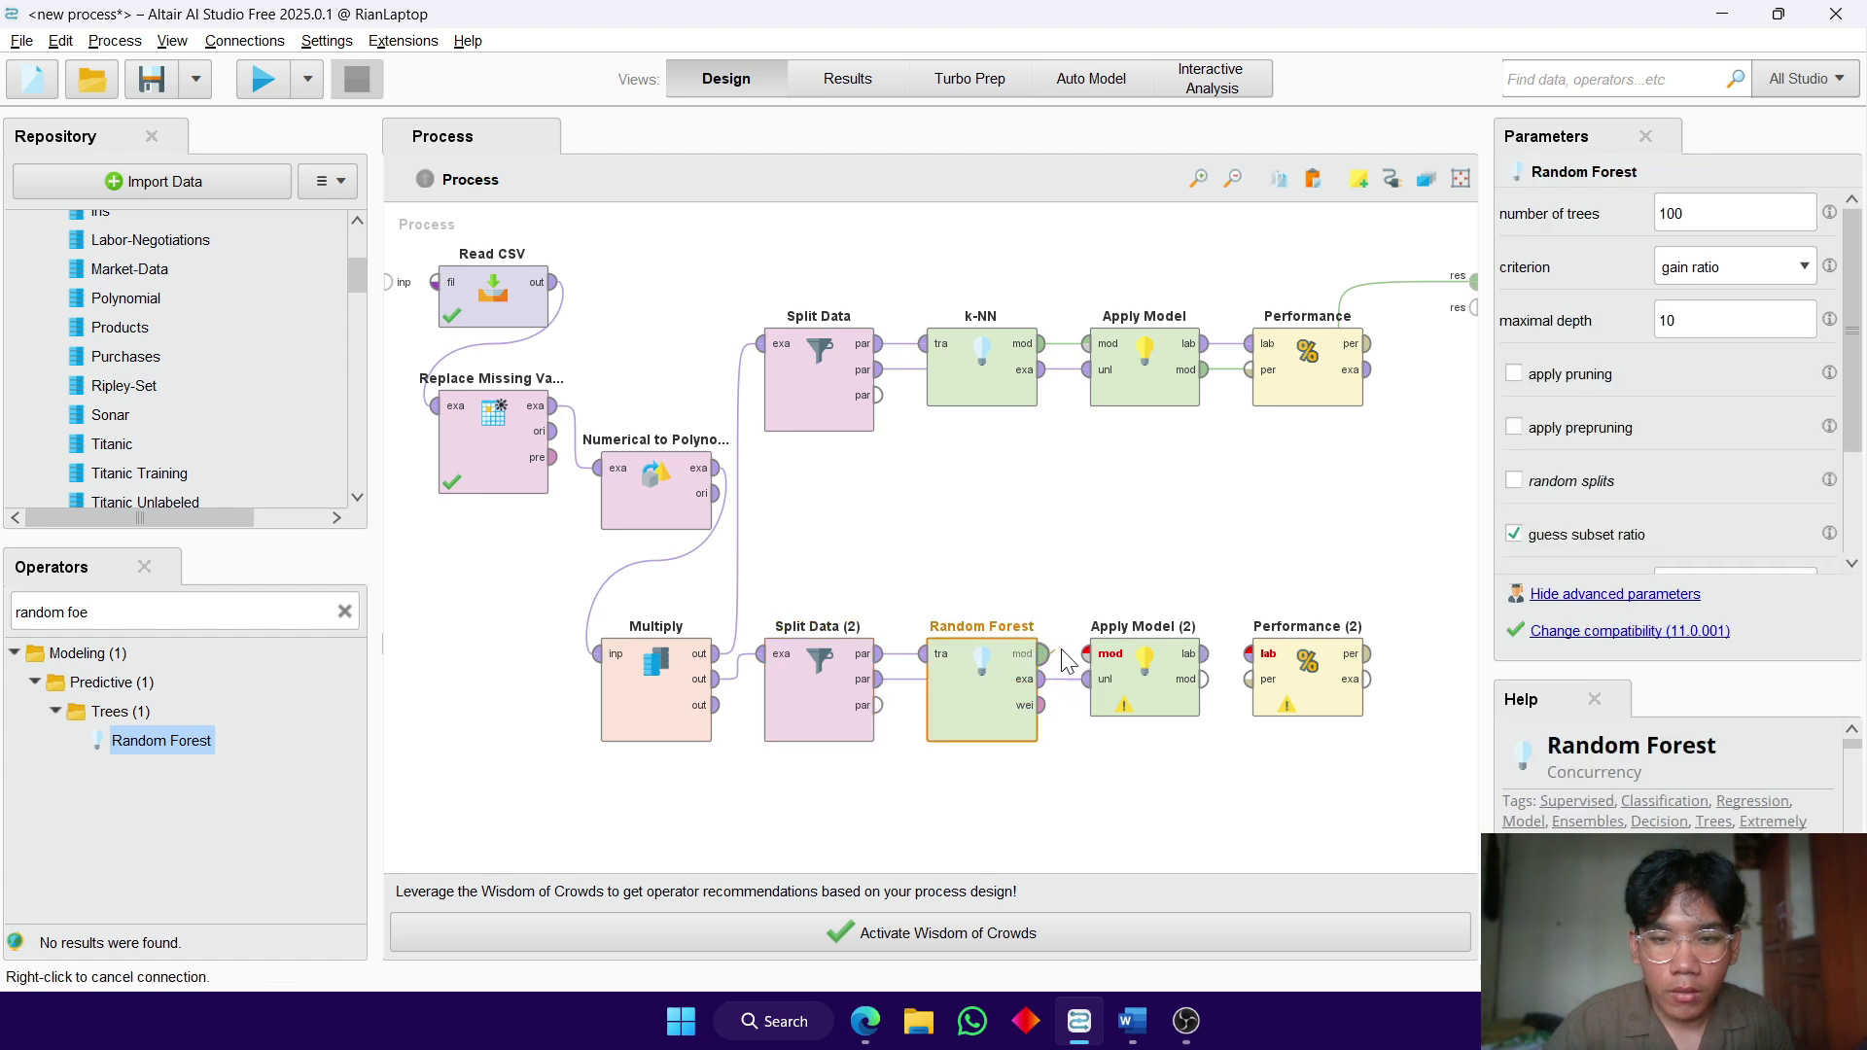
click(1086, 654)
- Connect Apply Model (2)'s labelled output to Performance (2), and its performance output to the second result port
click(1207, 654)
click(1249, 653)
click(1368, 653)
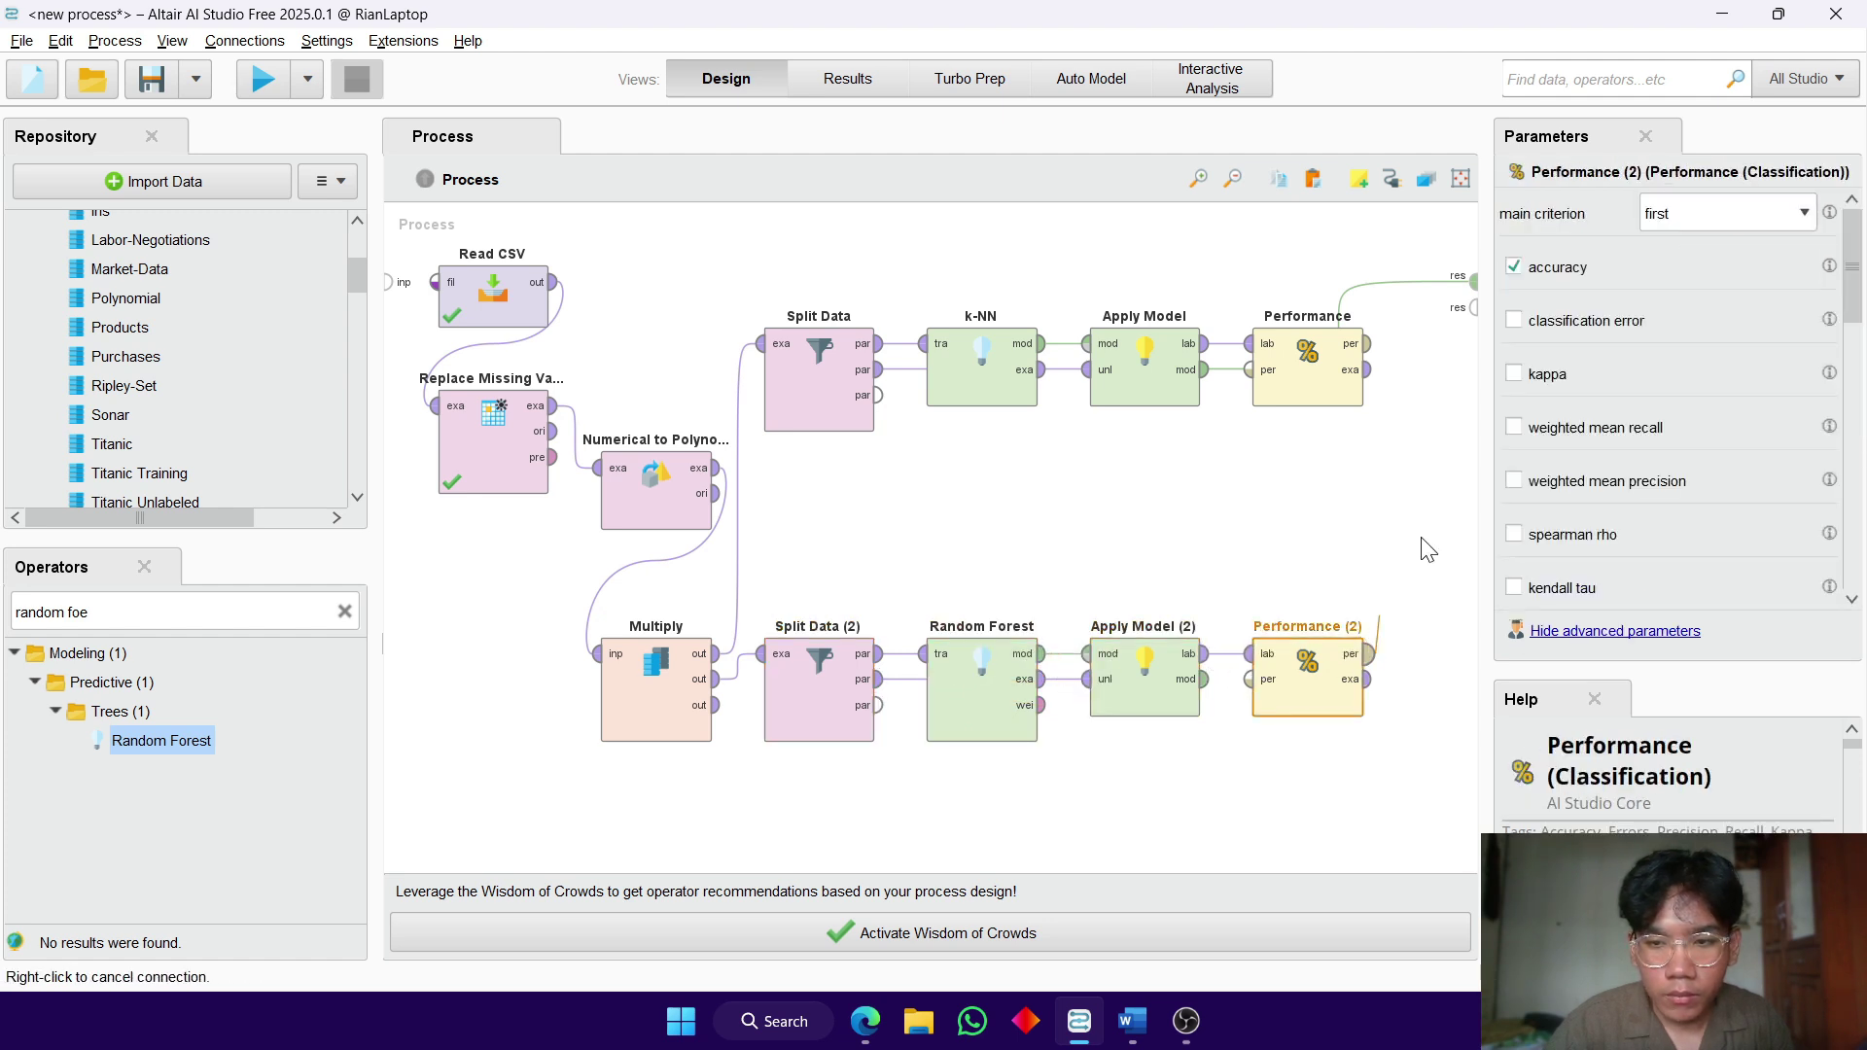
click(1474, 307)
click(941, 768)
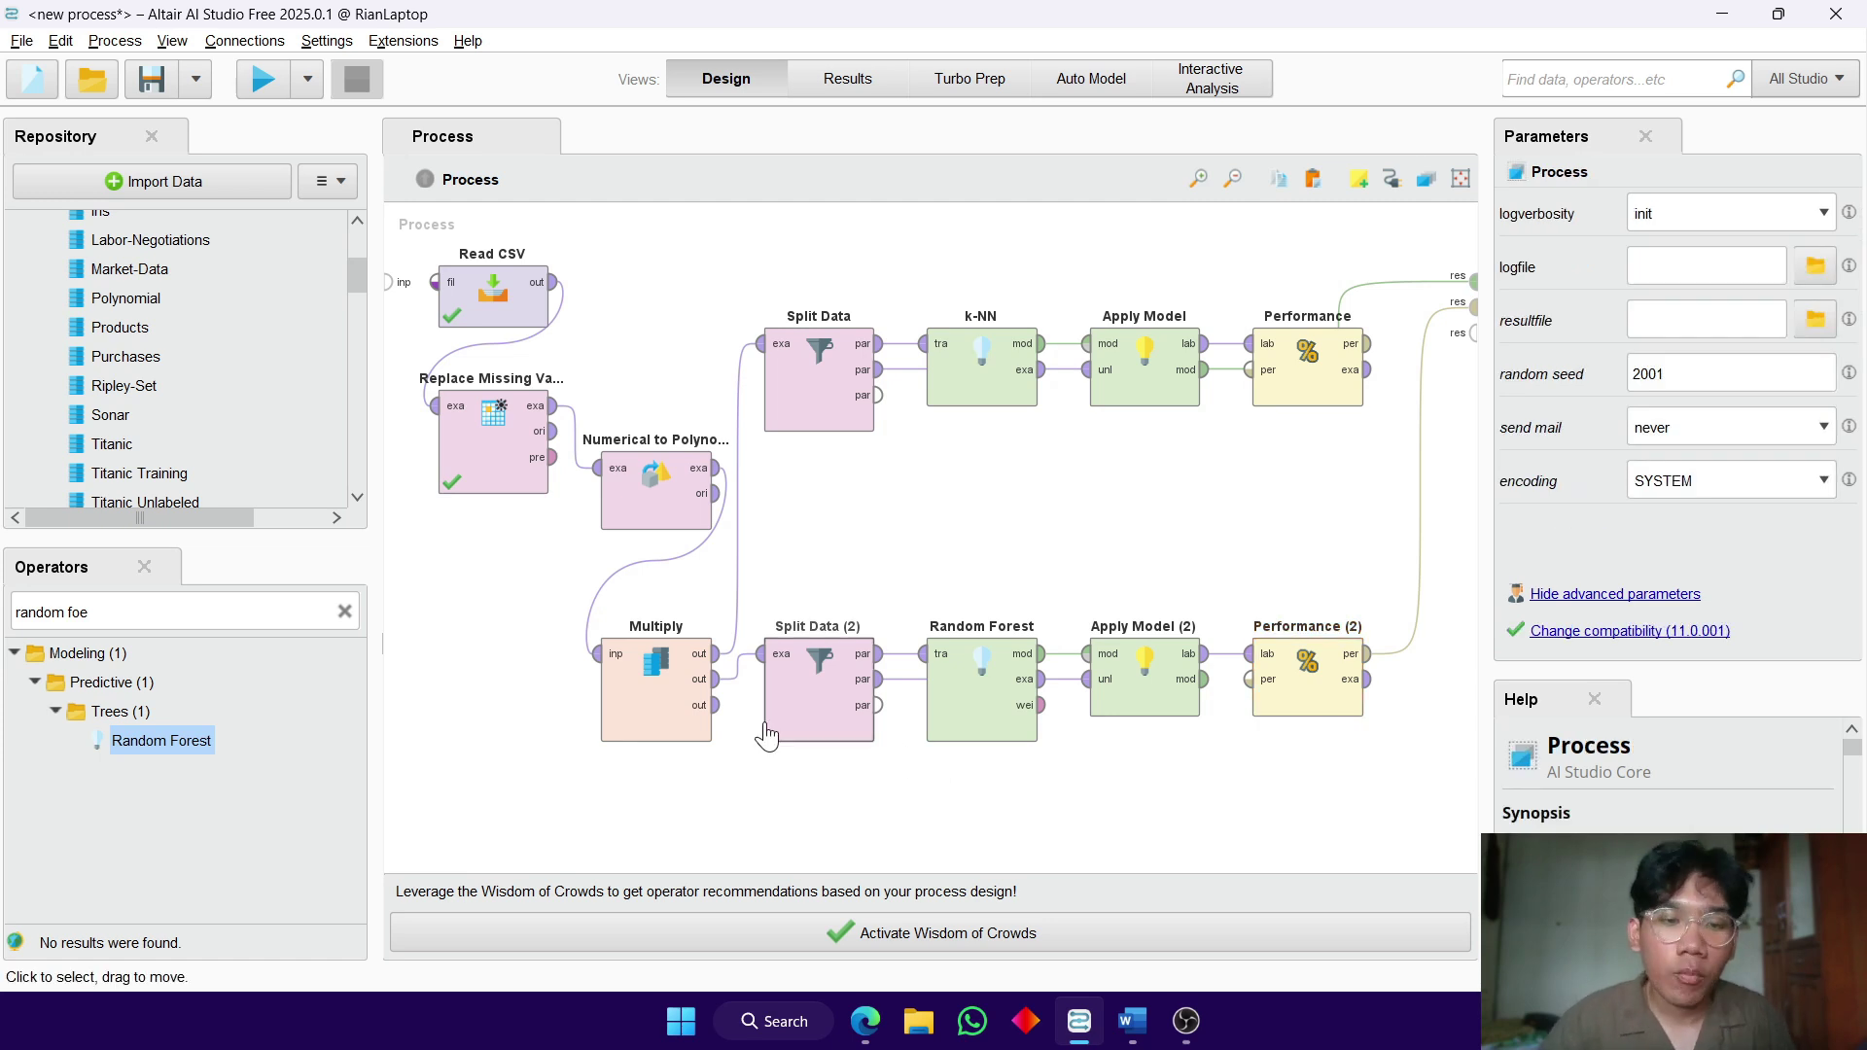
- Search the operators for "decision" and place Decision Tree below Random Forest
click(343, 620)
text(decision)
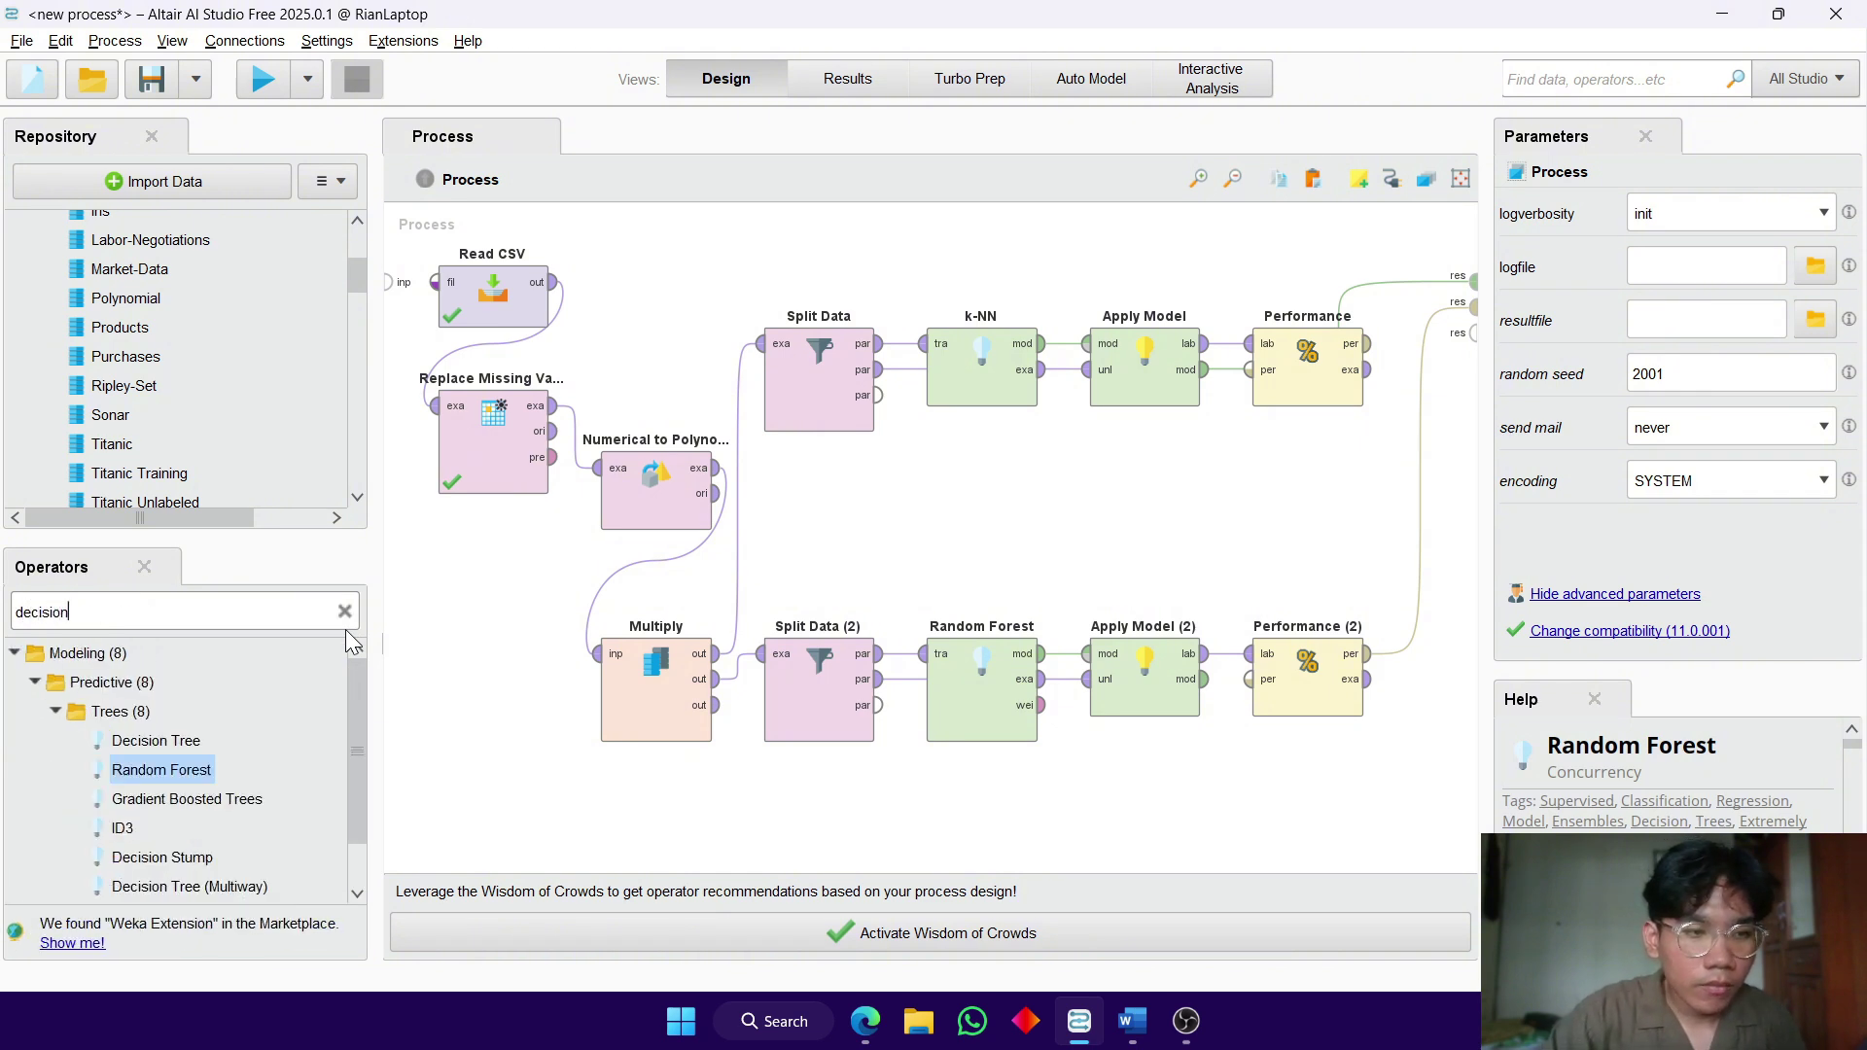
drag(146, 741, 182, 737)
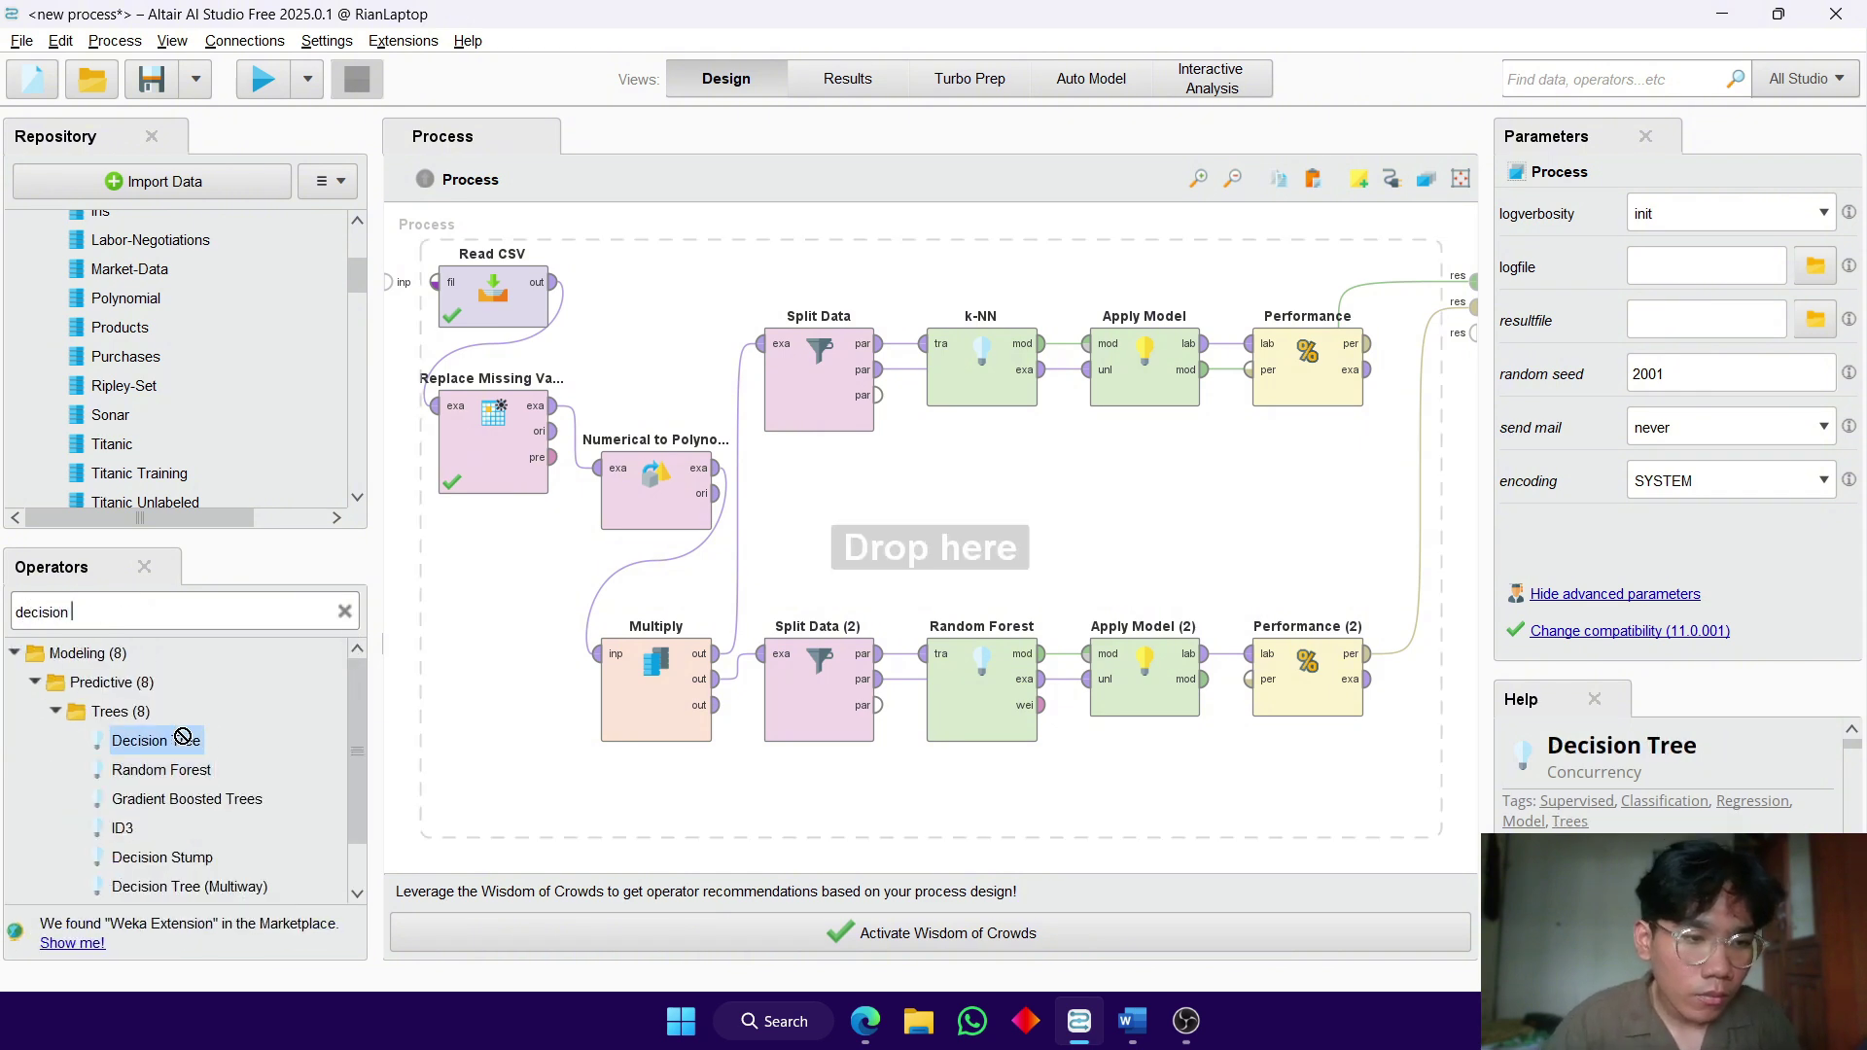
drag(848, 768, 977, 761)
- Paste another copy of Split Data below Split Data (2), before the Decision Tree operator
scroll(977, 761, down, 1)
click(836, 593)
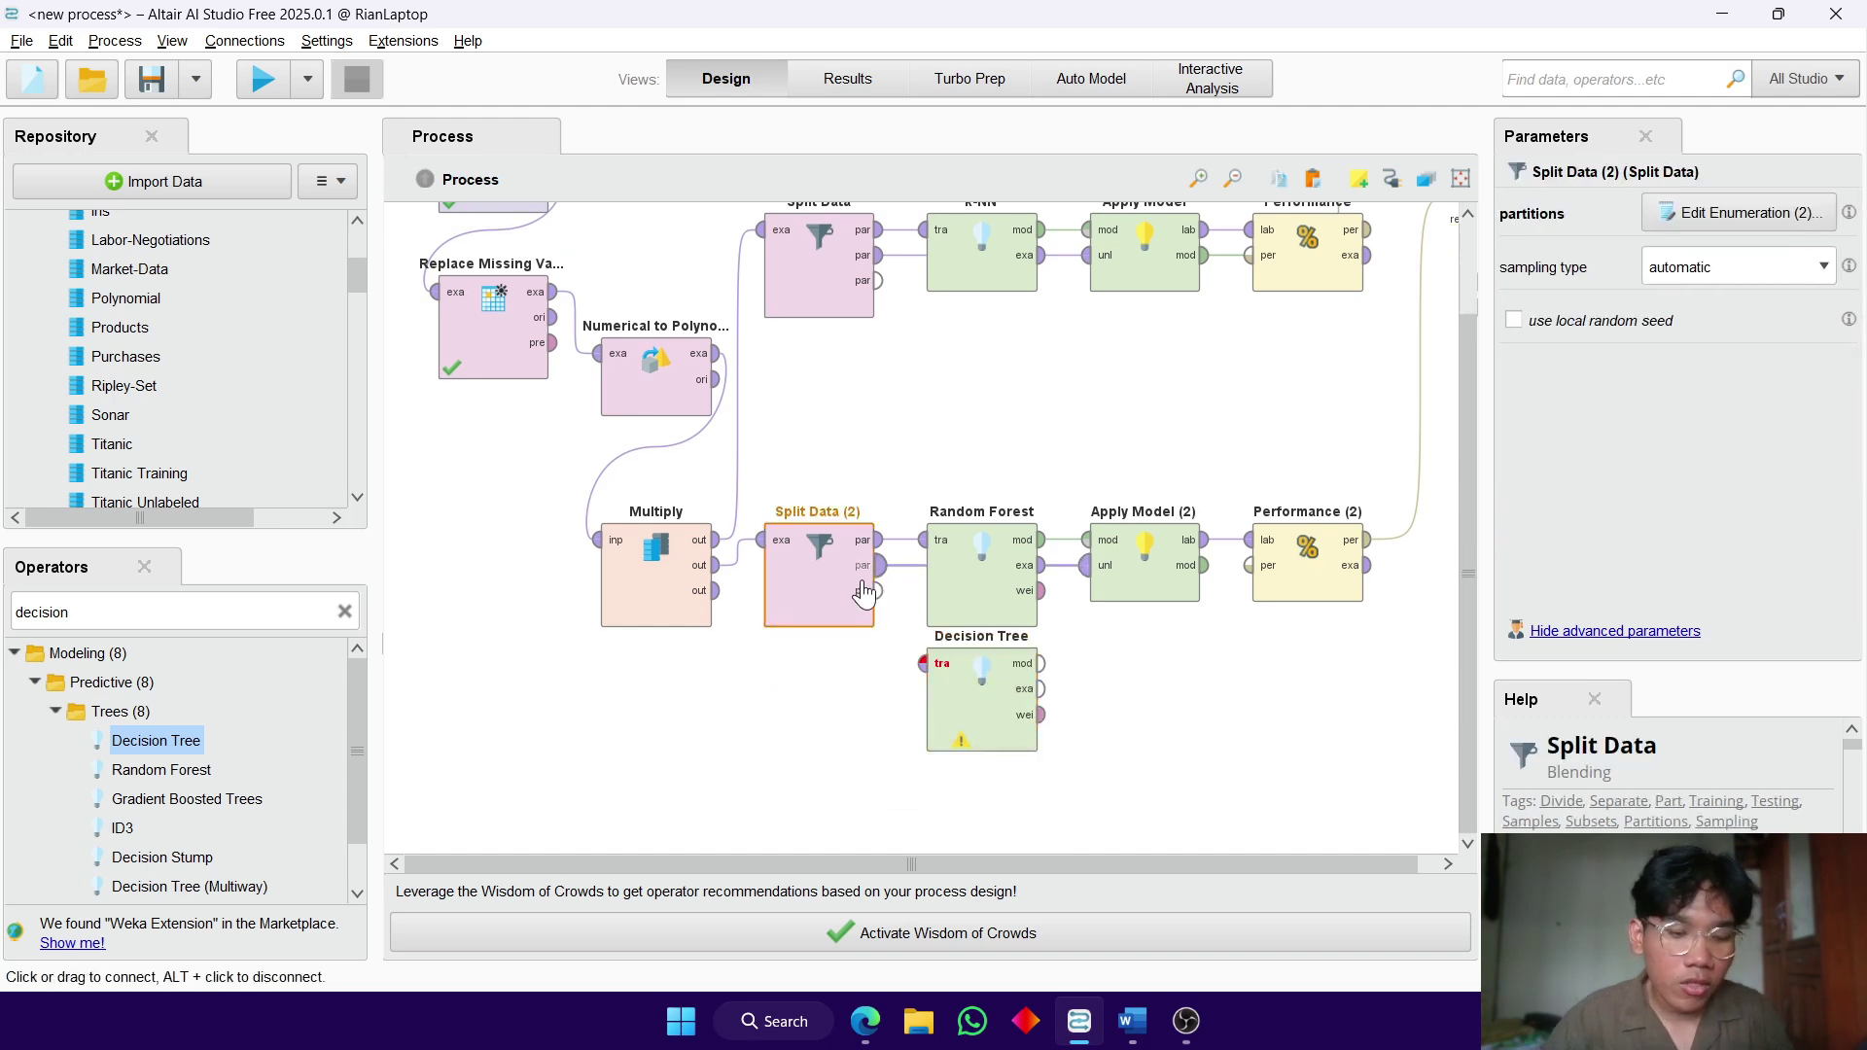
click(764, 731)
key(ctrl+v)
drag(739, 739, 821, 739)
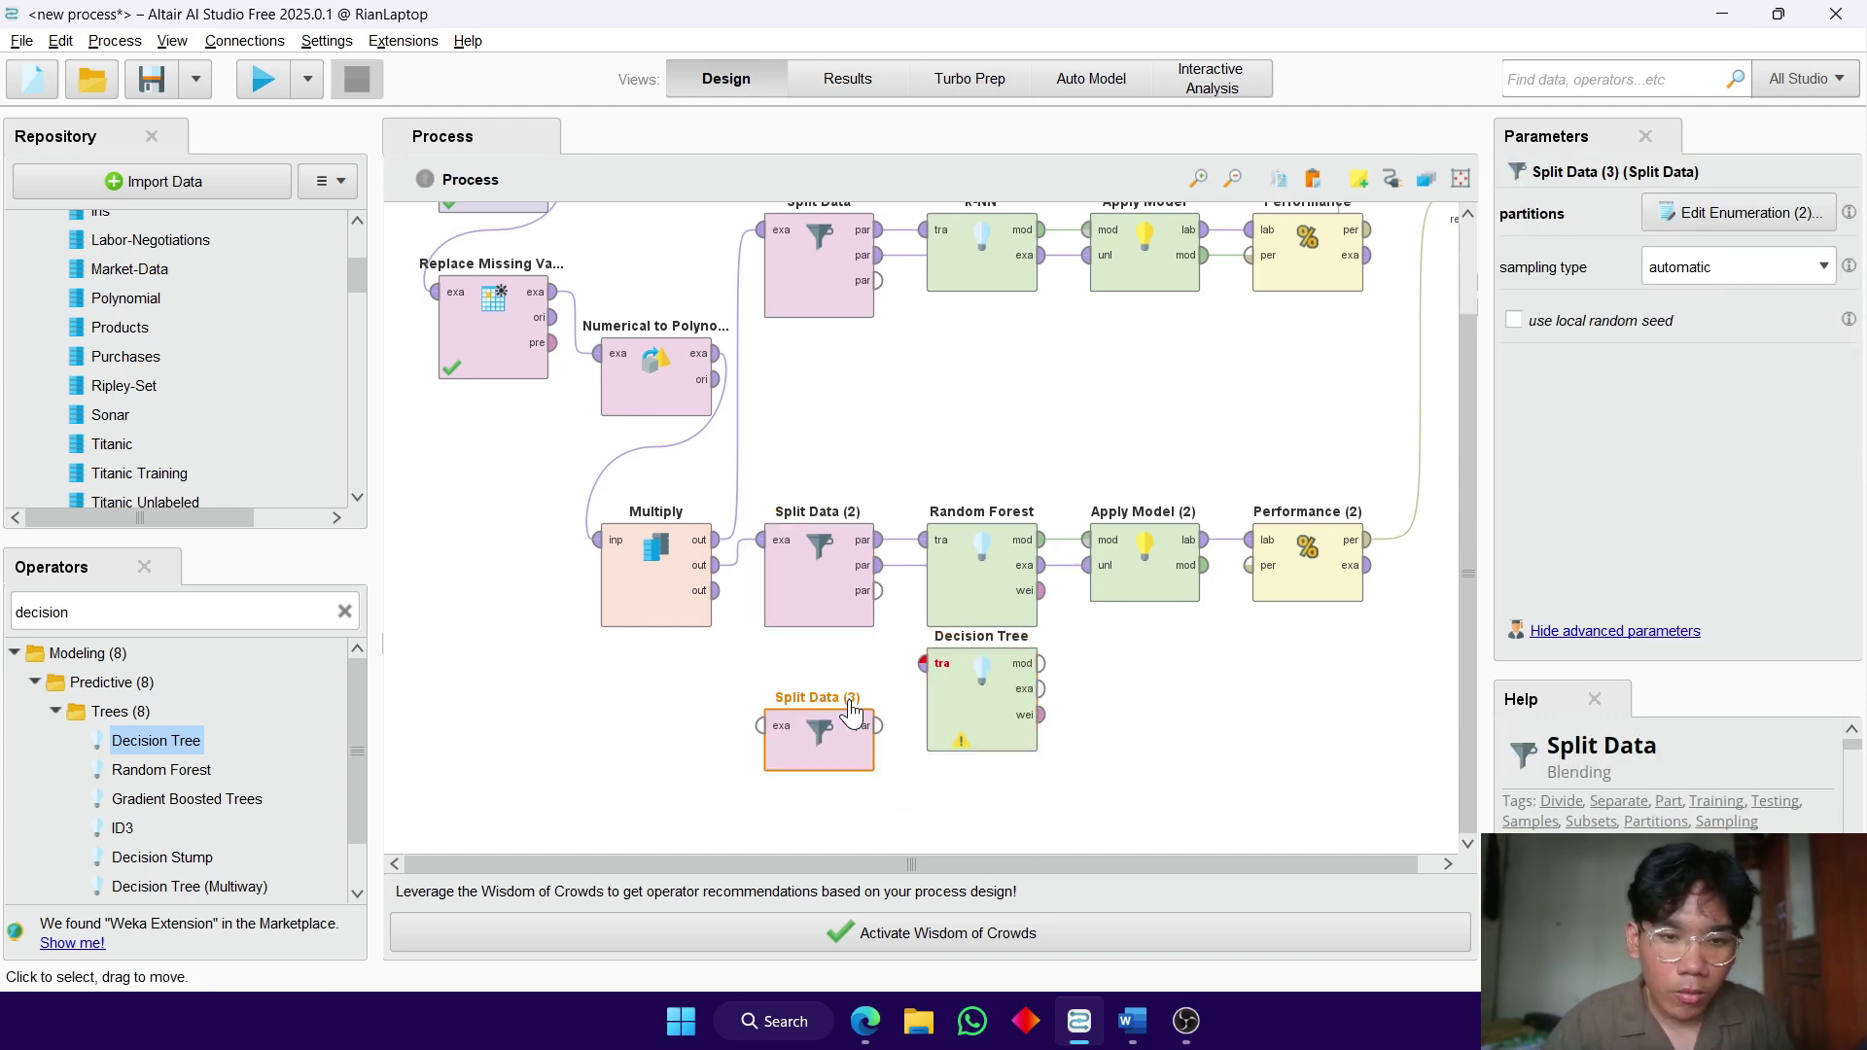
- Duplicate Apply Model (2) and Performance (2), and align the copies and Decision Tree in one row with Split Data (3)
click(1158, 593)
key(ctrl+c)
key(ctrl+v)
click(1319, 577)
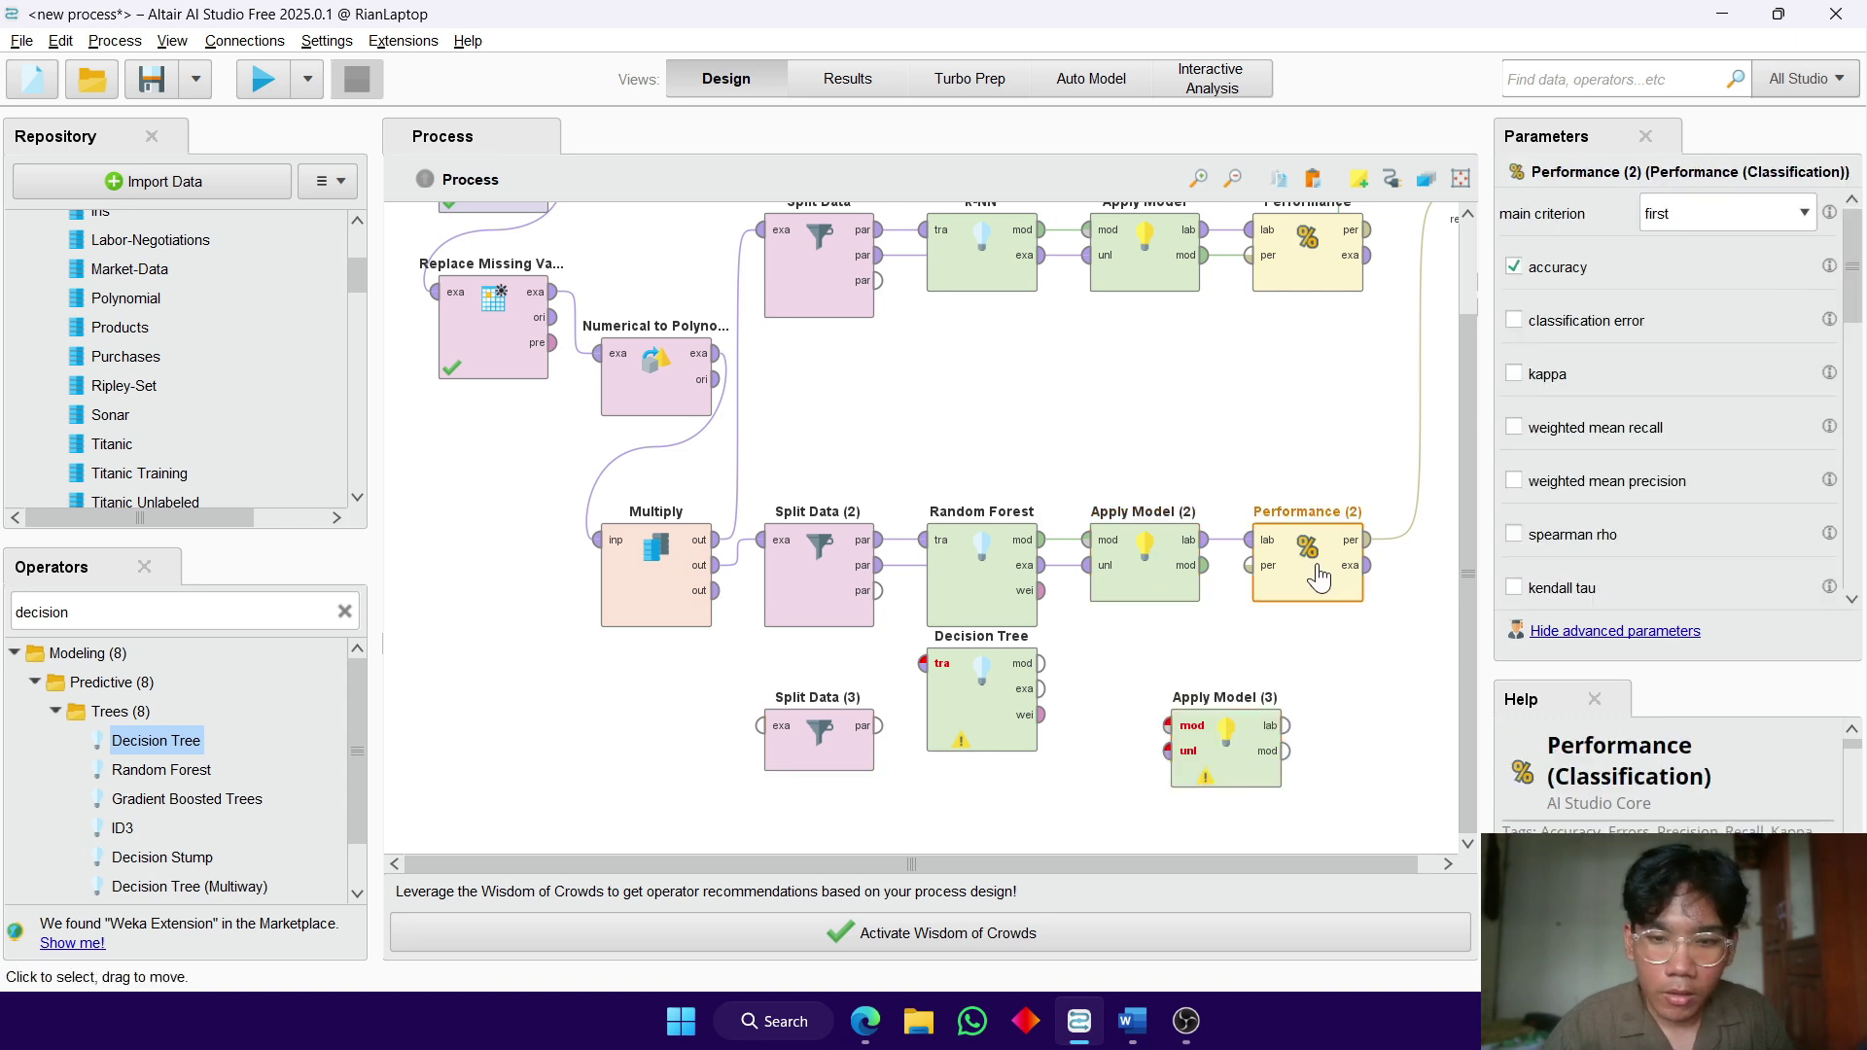
key(ctrl+c)
drag(1200, 747, 1119, 747)
key(ctrl+v)
click(973, 700)
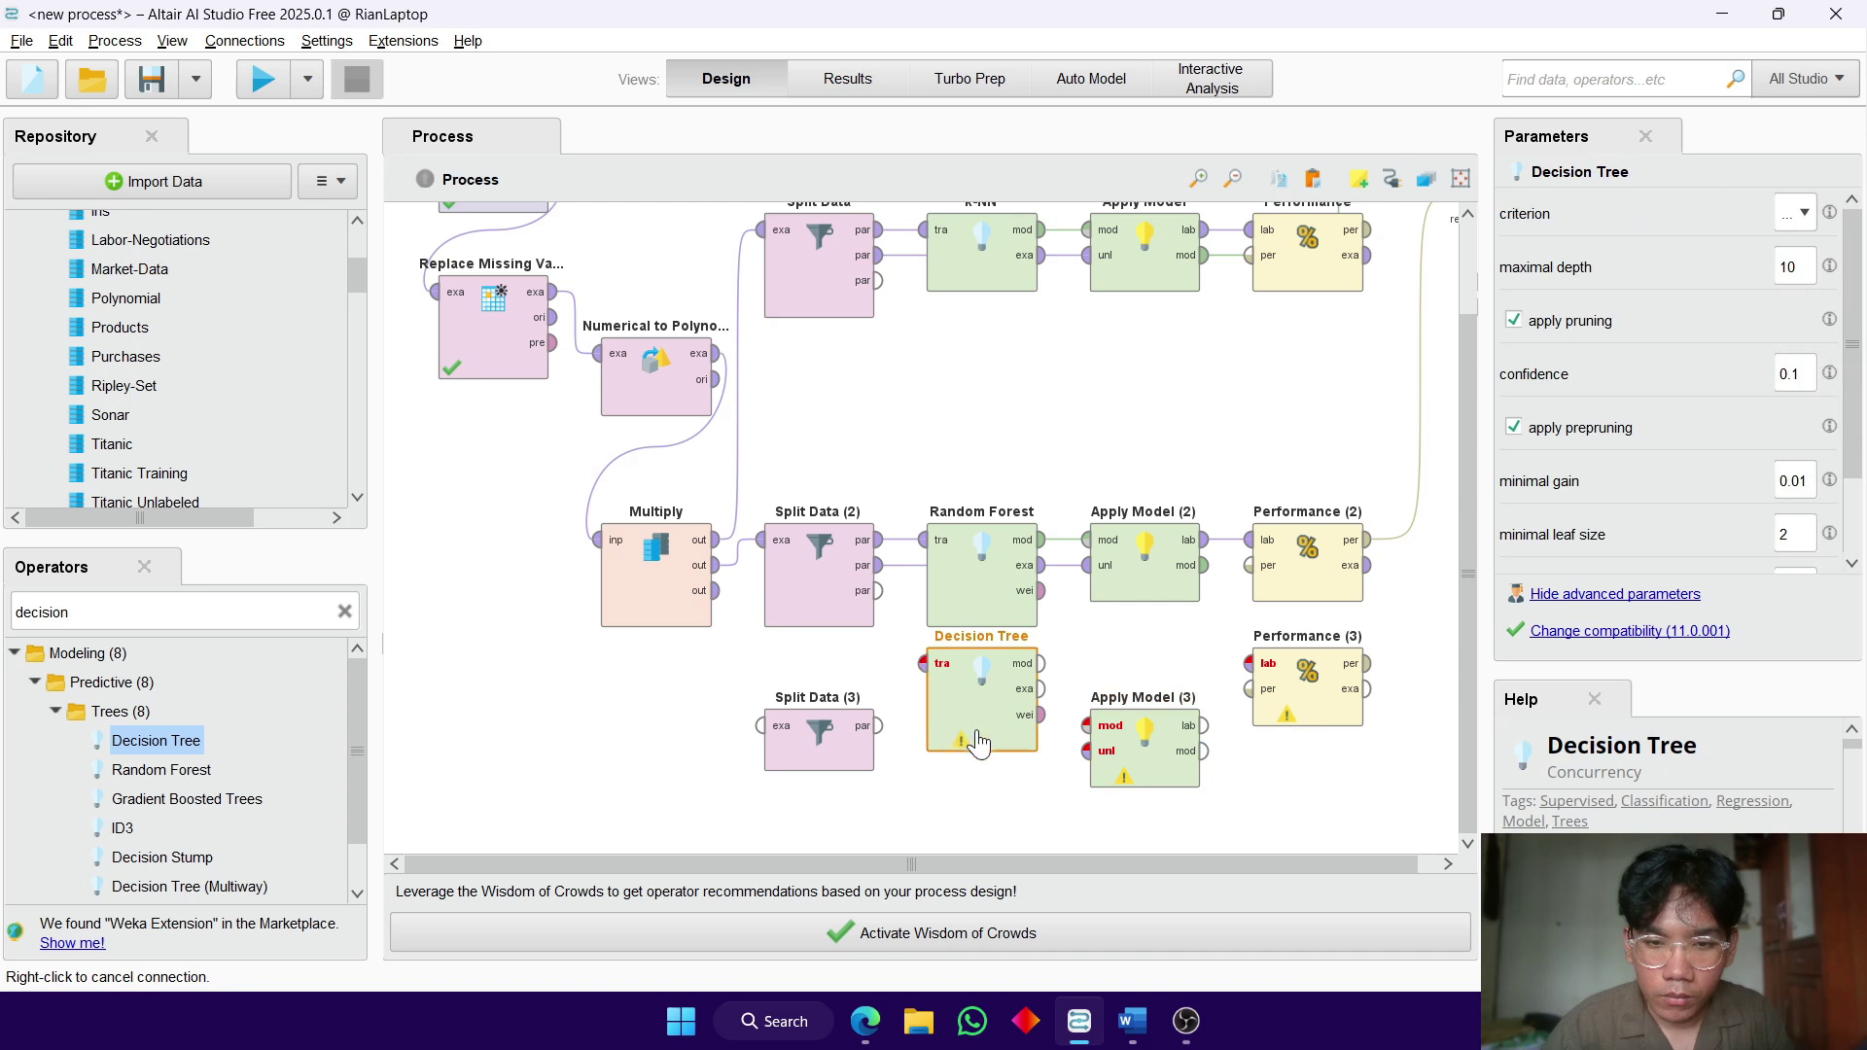
drag(972, 700, 972, 761)
drag(1286, 683, 1287, 745)
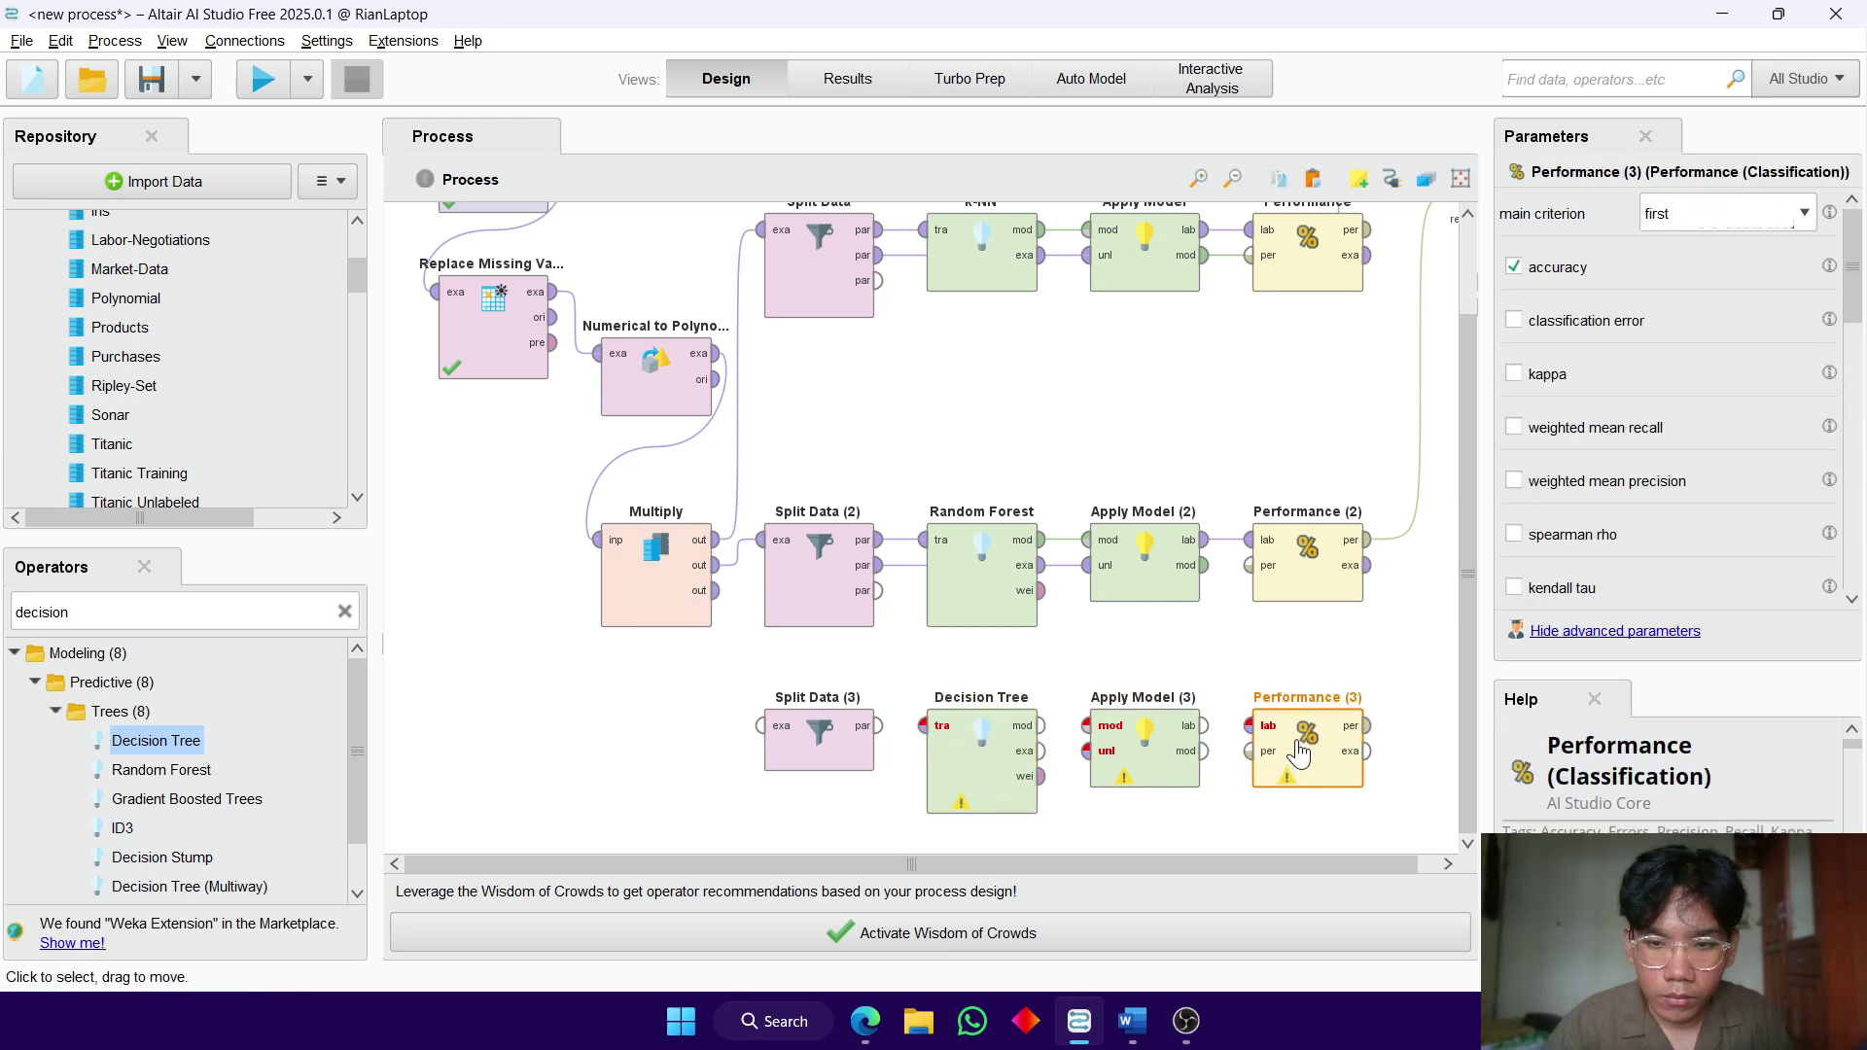
- Connect Multiply's third output to Split Data (3), and that operator's partitions to Decision Tree and Apply Model (3)
click(706, 590)
click(760, 725)
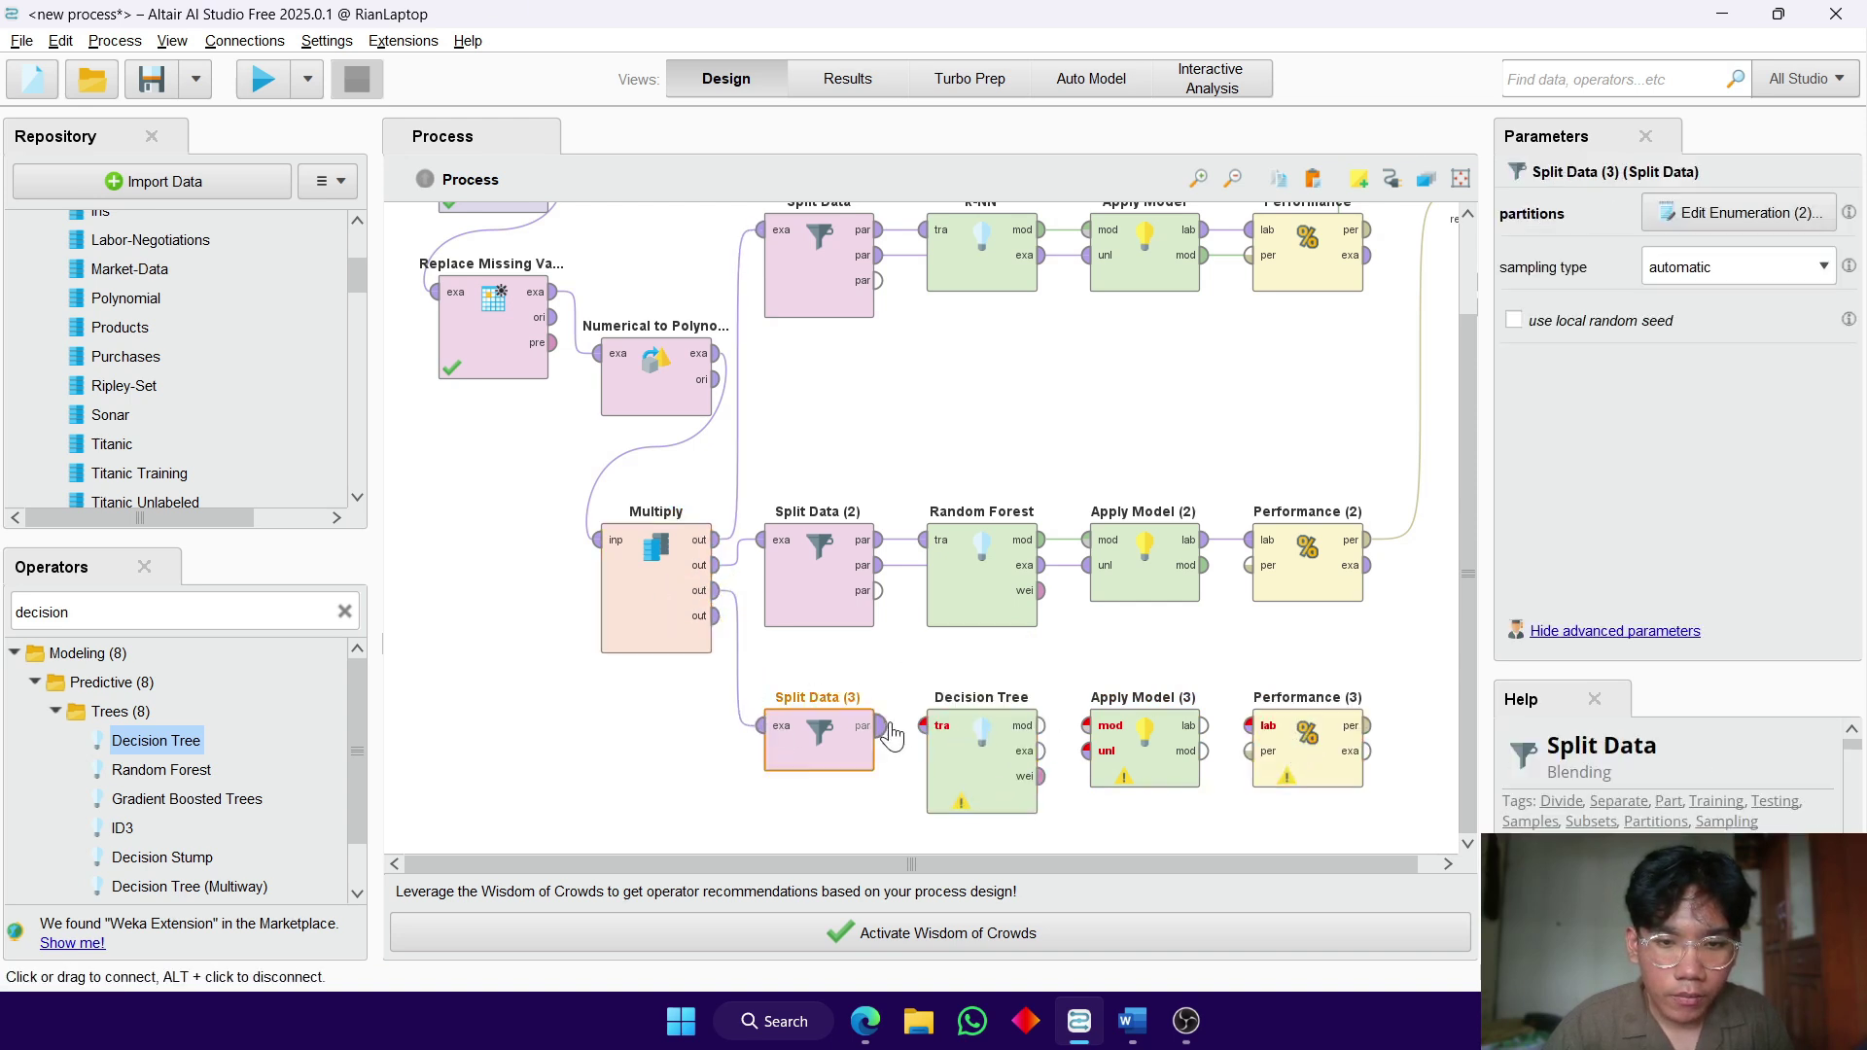
click(846, 763)
click(880, 751)
click(1087, 752)
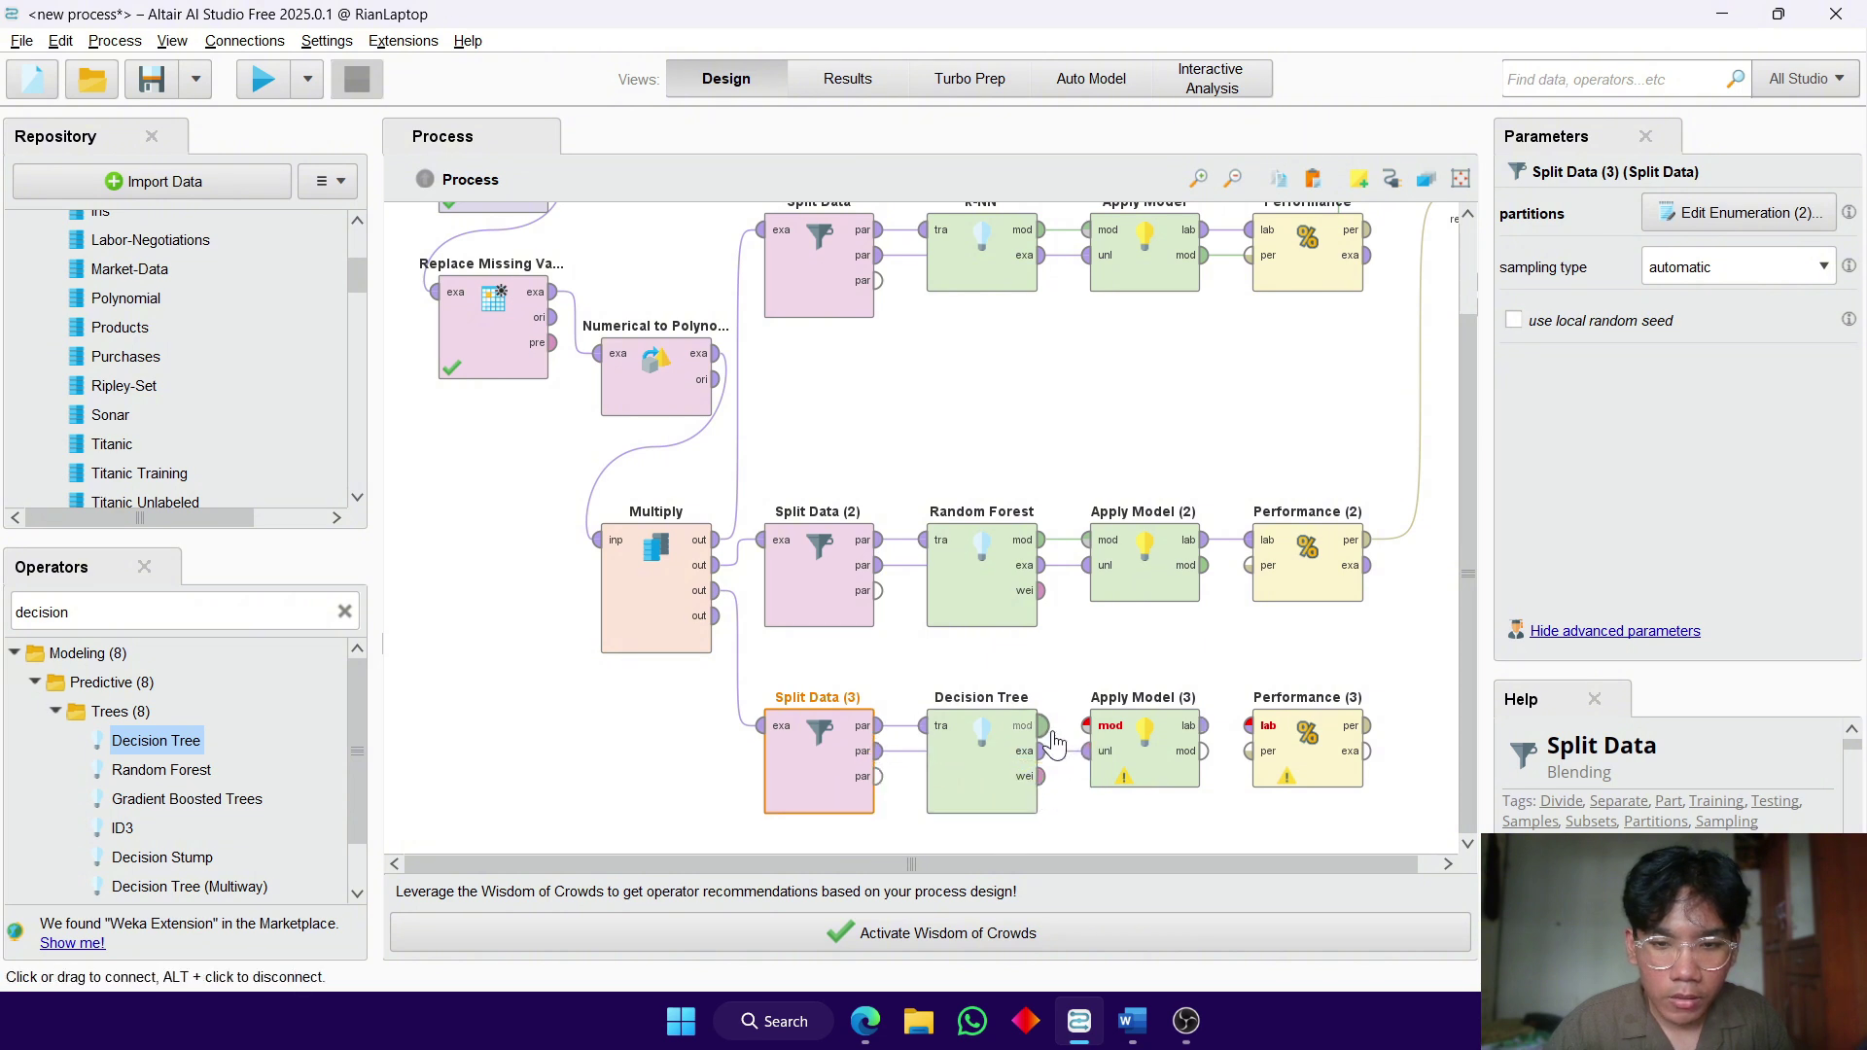
- Link Decision Tree's model to Apply Model (3), its labelled output to Performance (3), and the performance output to the third result port
click(1041, 727)
click(1087, 726)
click(1204, 725)
click(1250, 725)
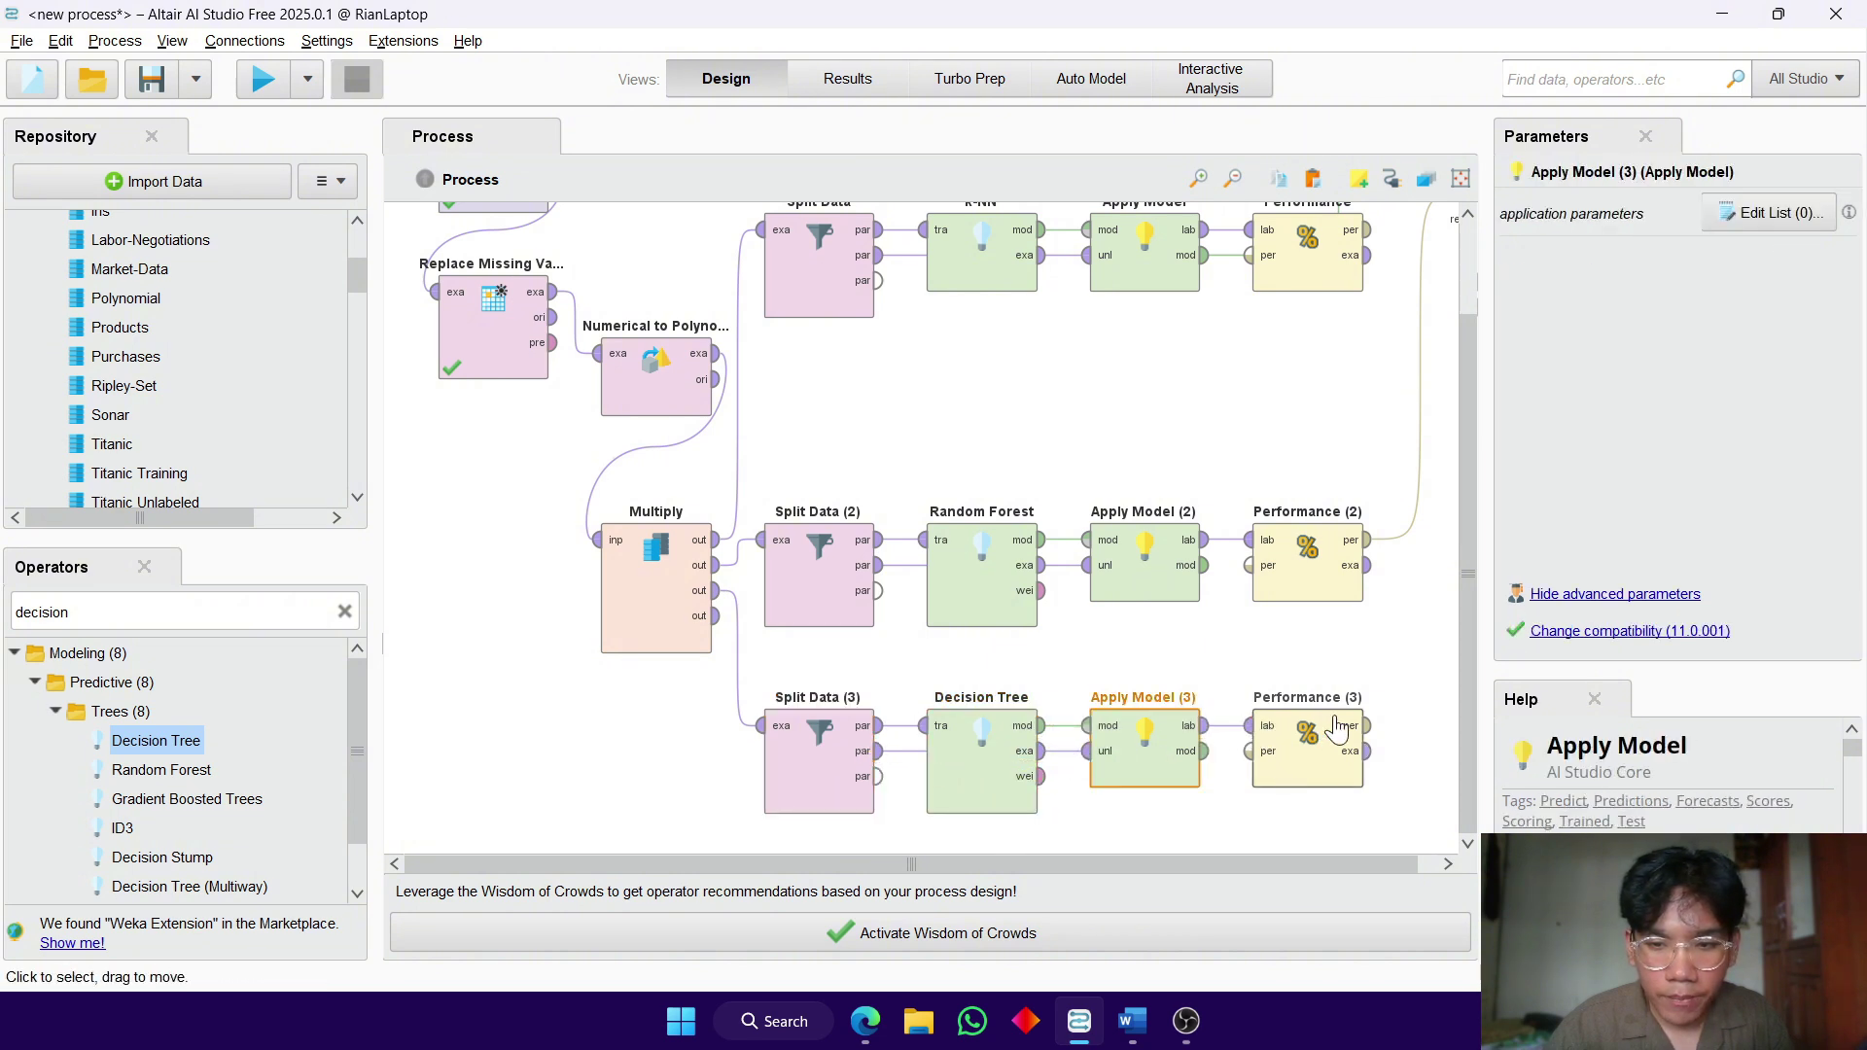
click(1367, 726)
click(1455, 220)
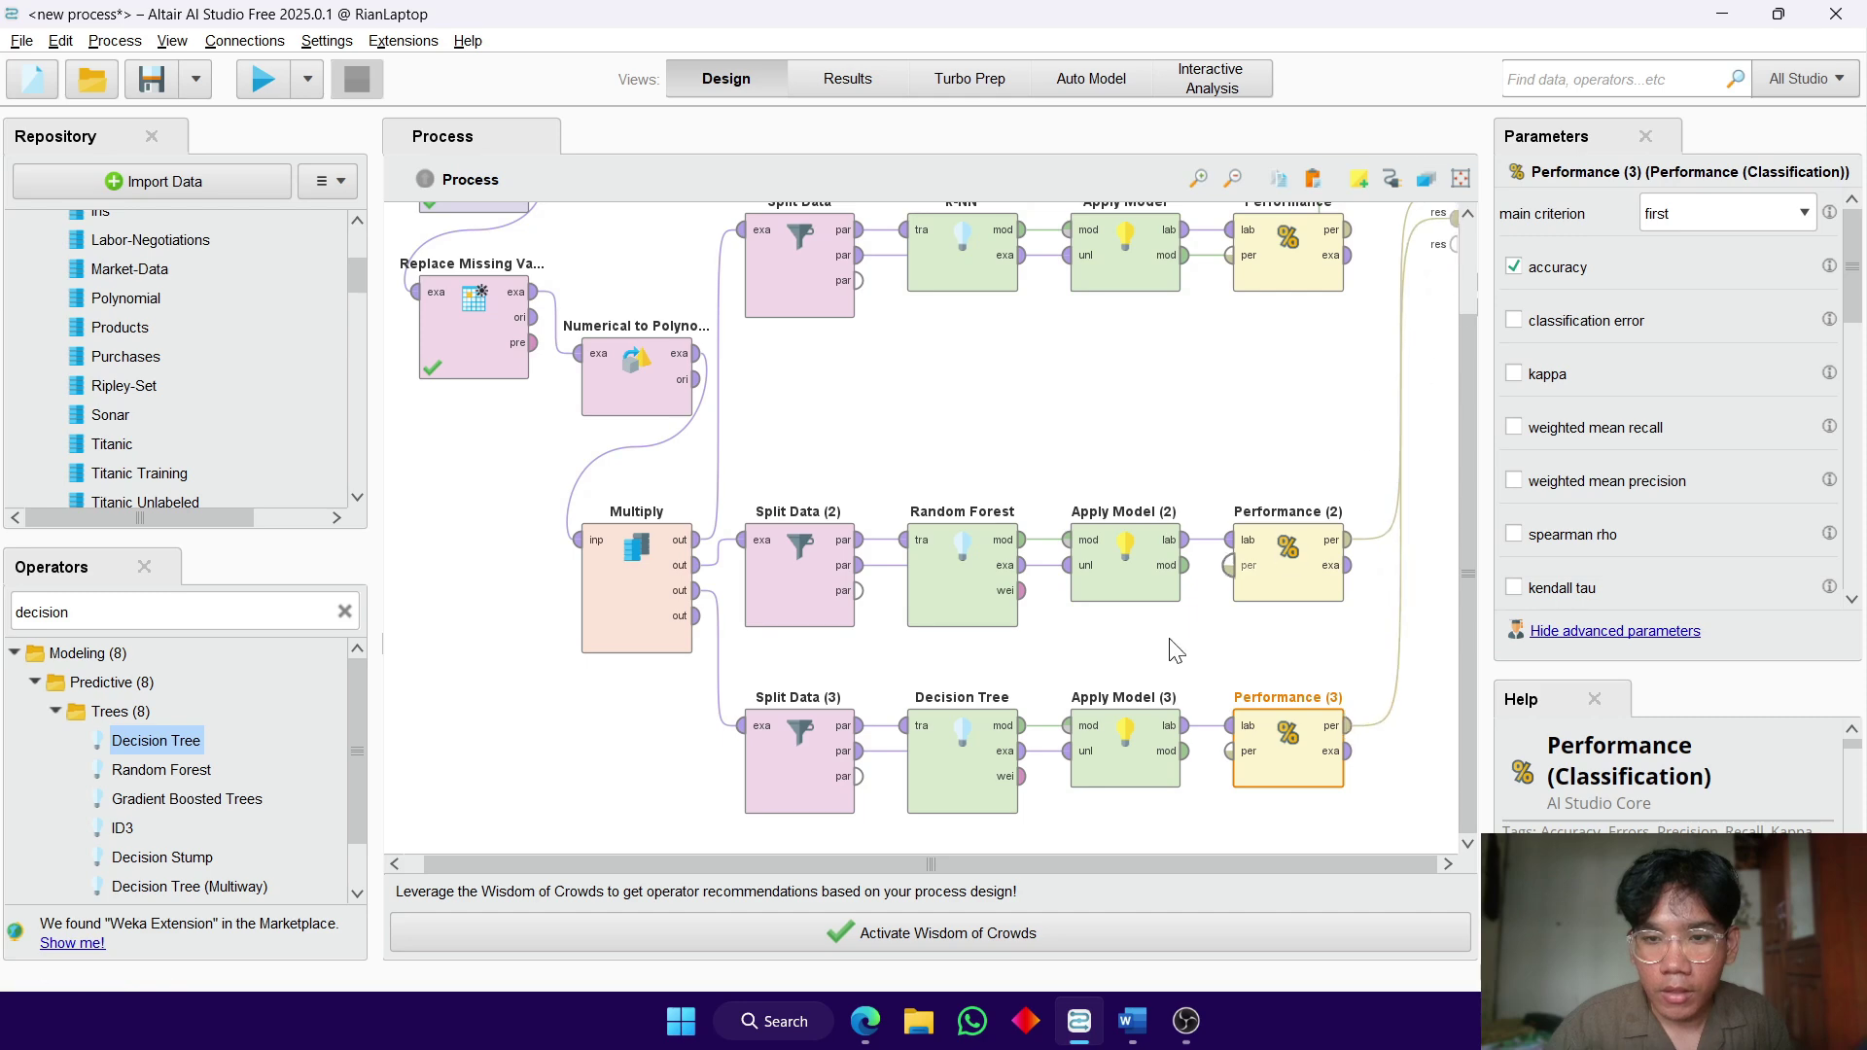
- Run the complete process with its k-NN, Random Forest and Decision Tree branches
scroll(1142, 671, up, 3)
scroll(875, 588, down, 3)
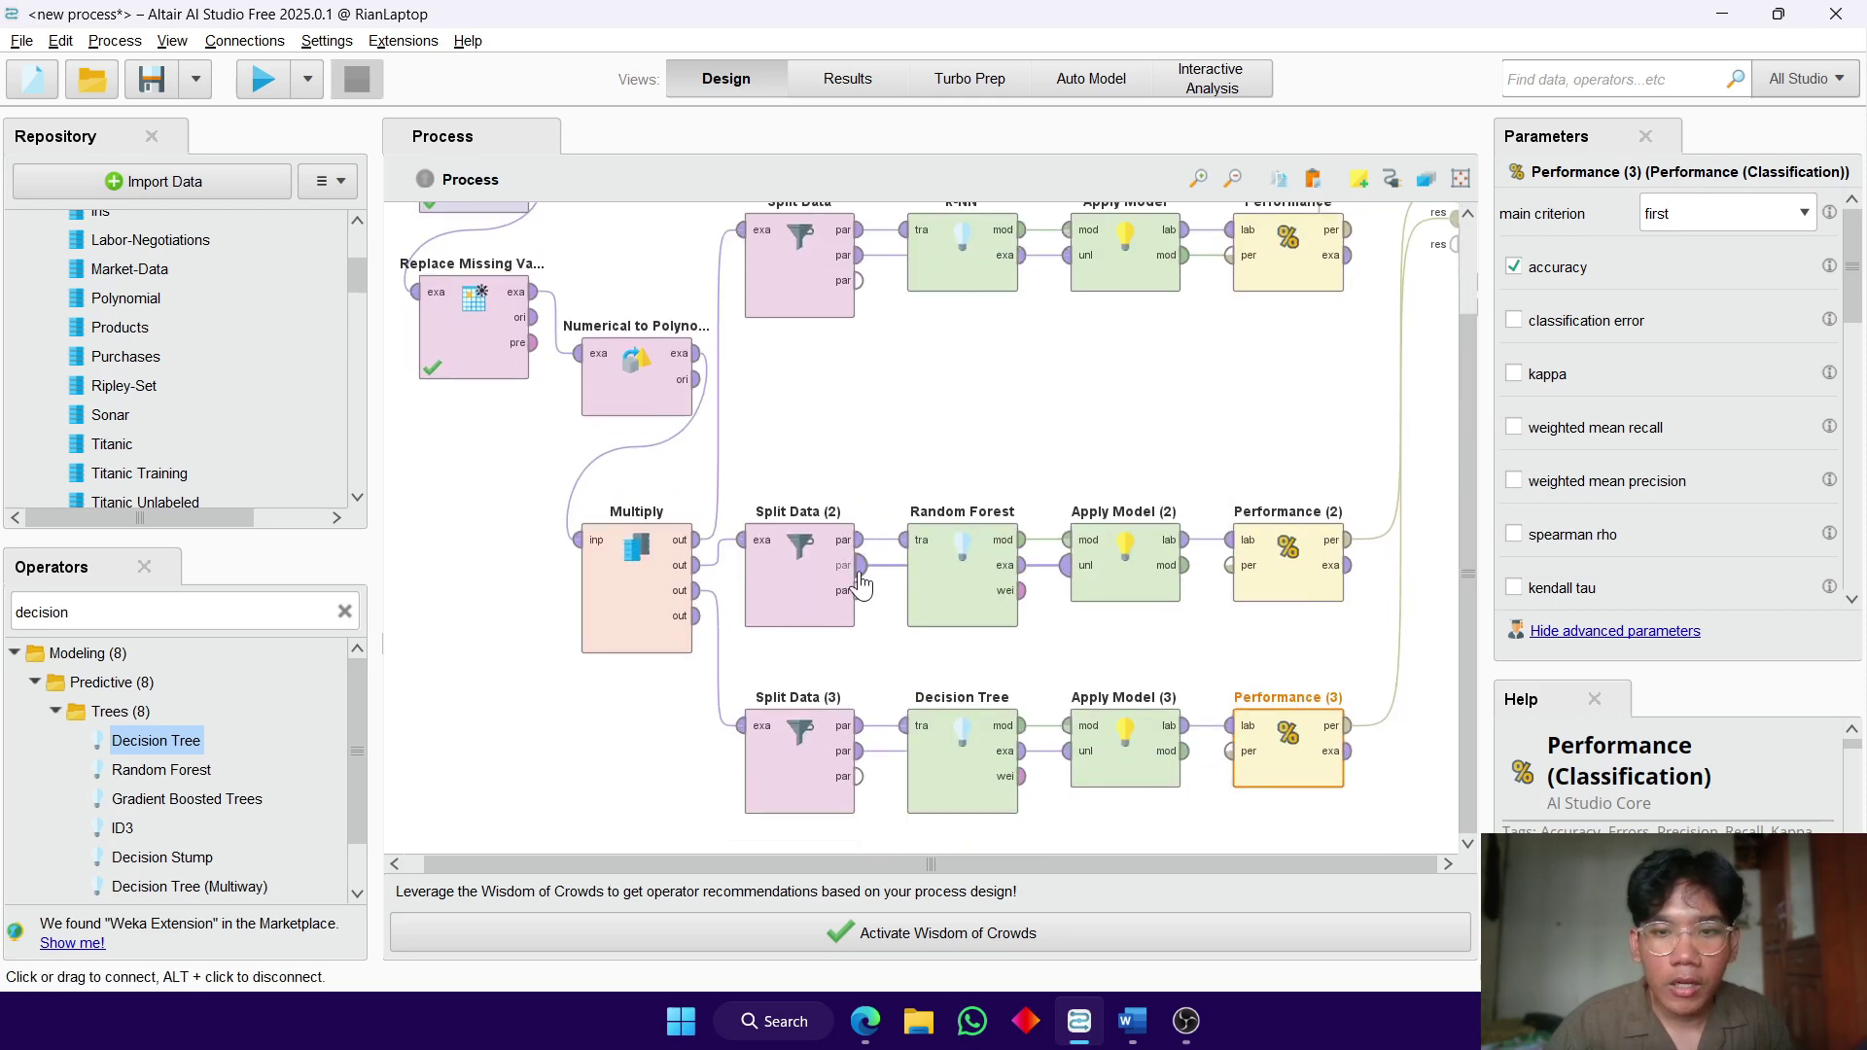
scroll(865, 583, up, 3)
scroll(867, 583, down, 3)
scroll(866, 584, up, 3)
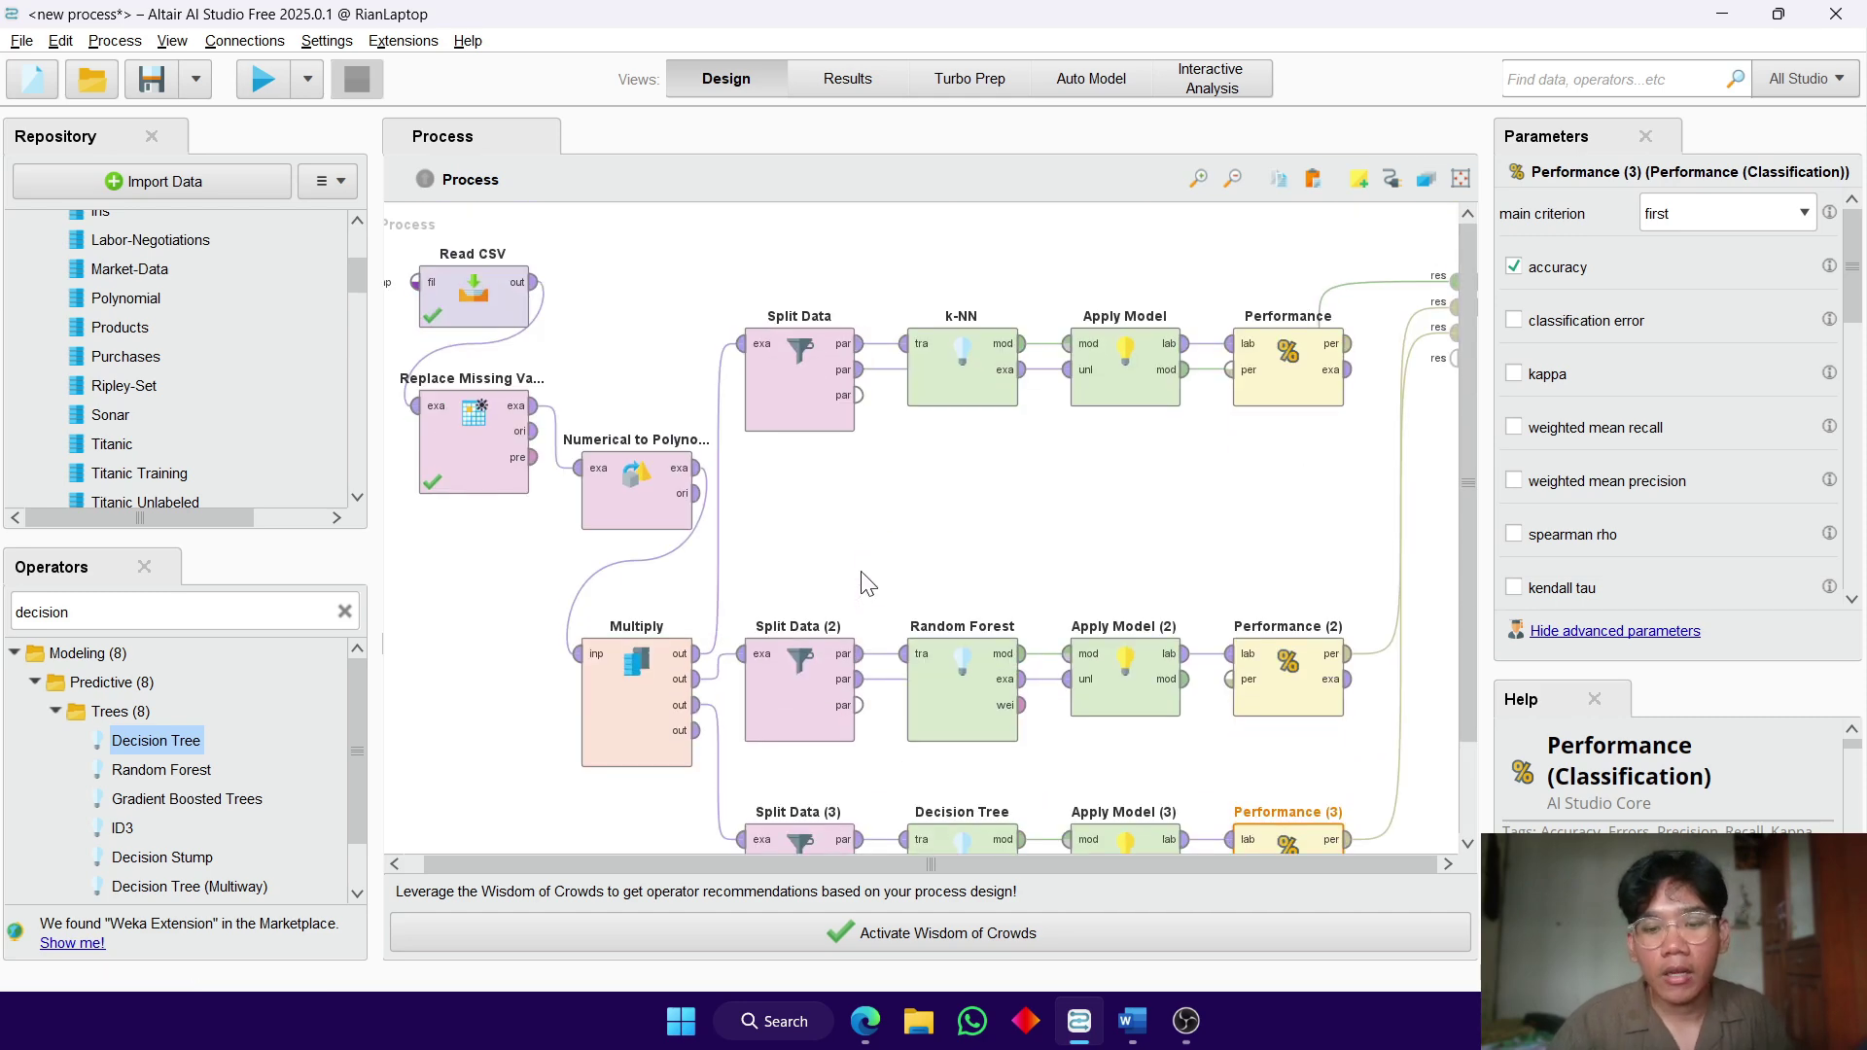
key(F11)
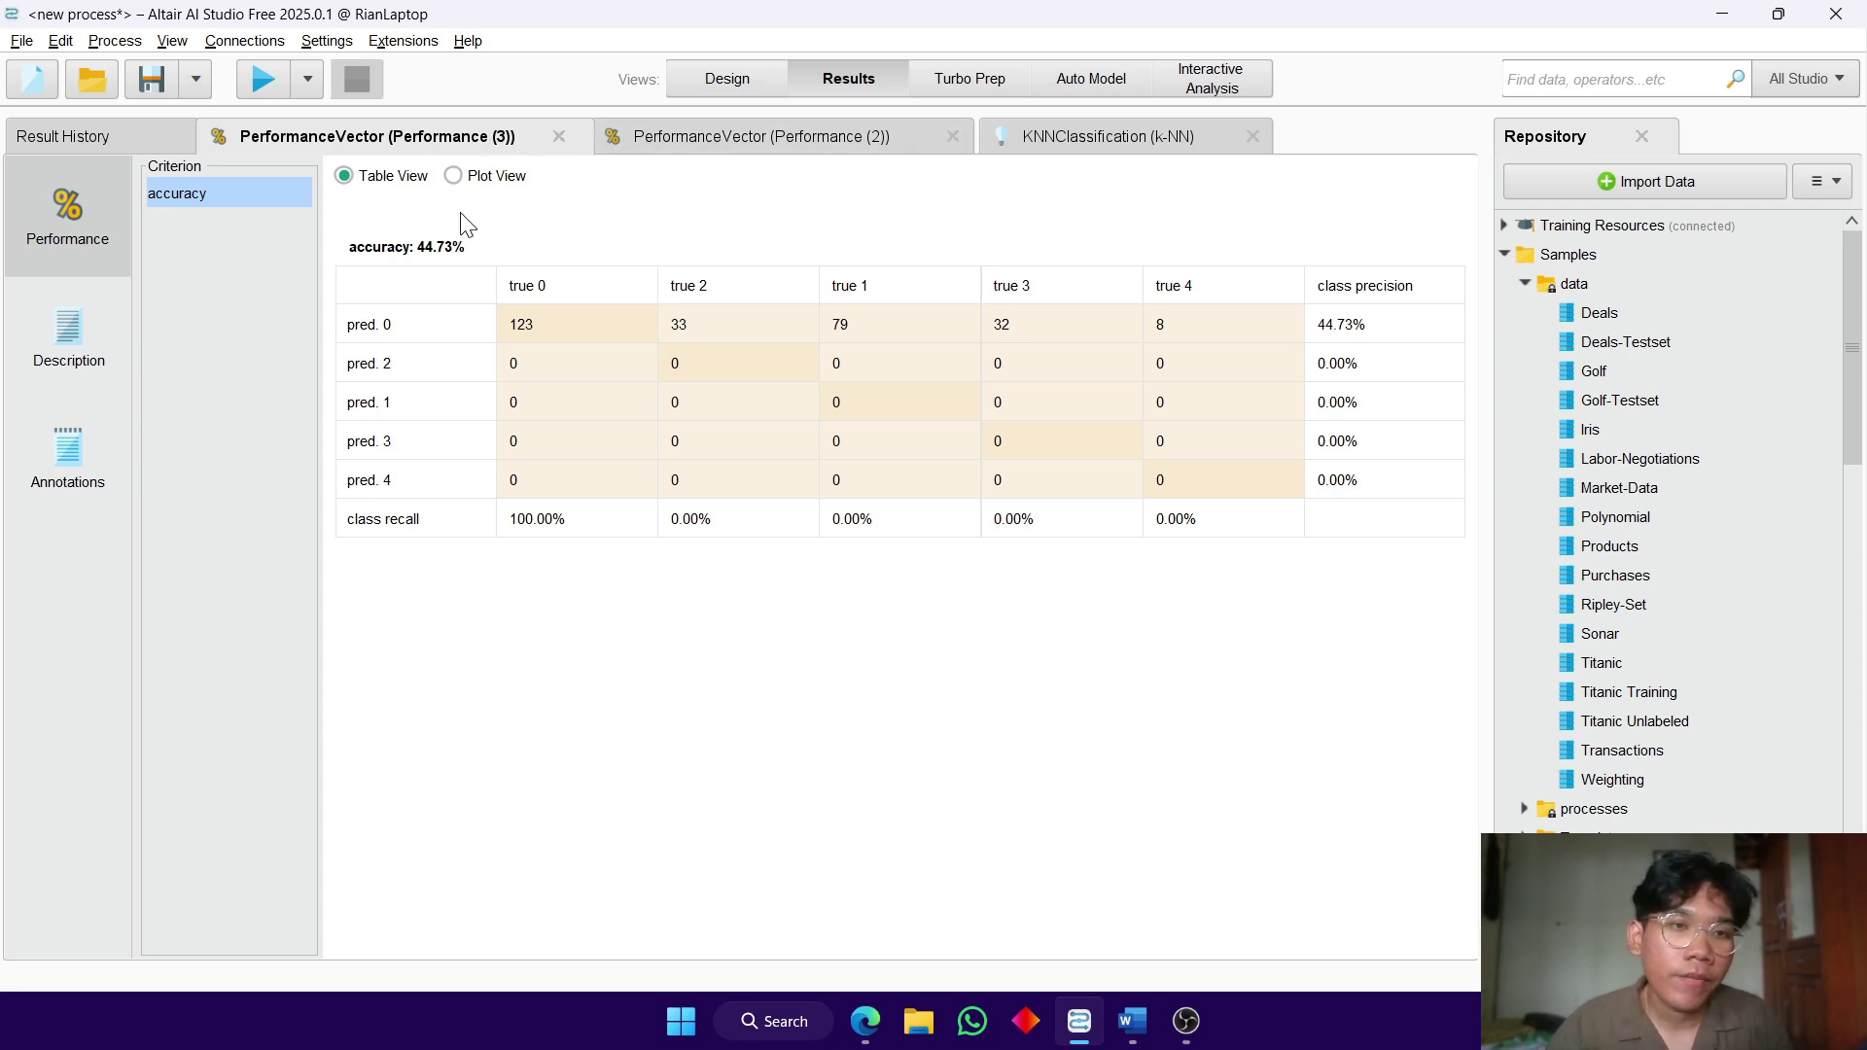
- Examine the accuracy results of the Decision Tree and Random Forest branches
drag(445, 255, 420, 255)
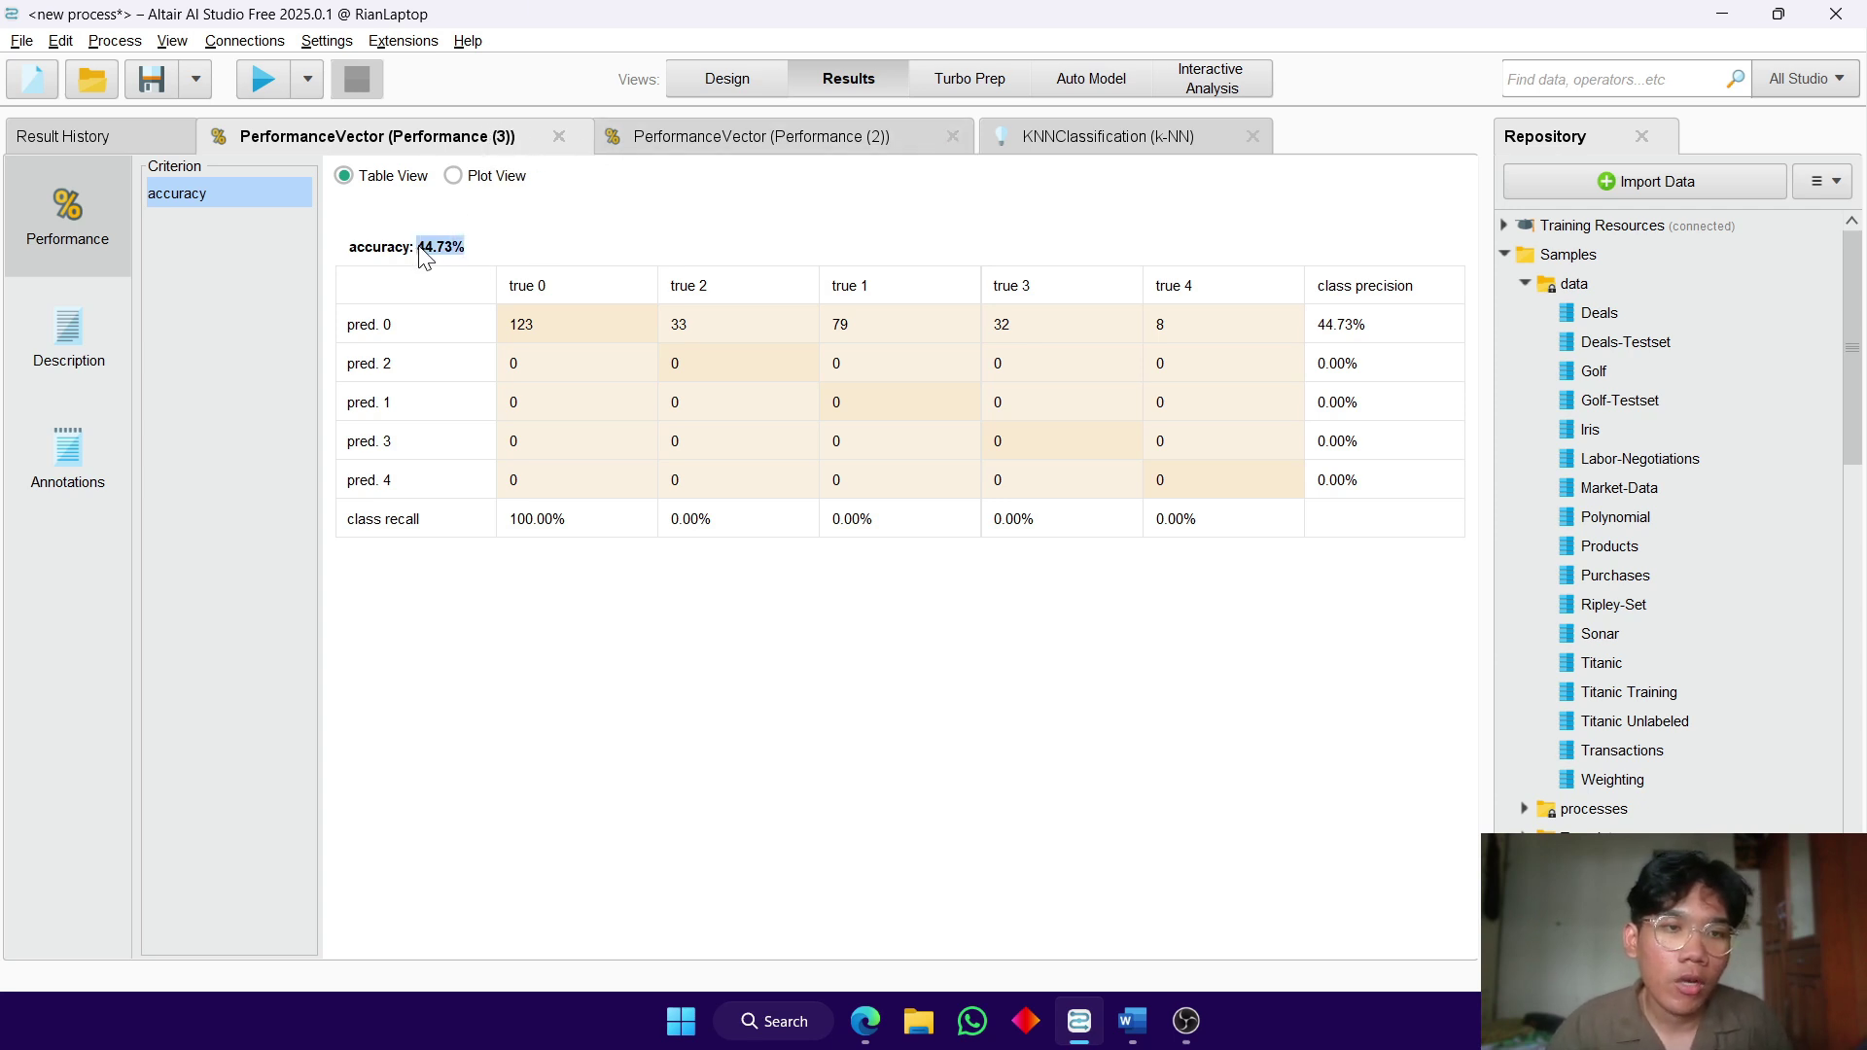
click(792, 144)
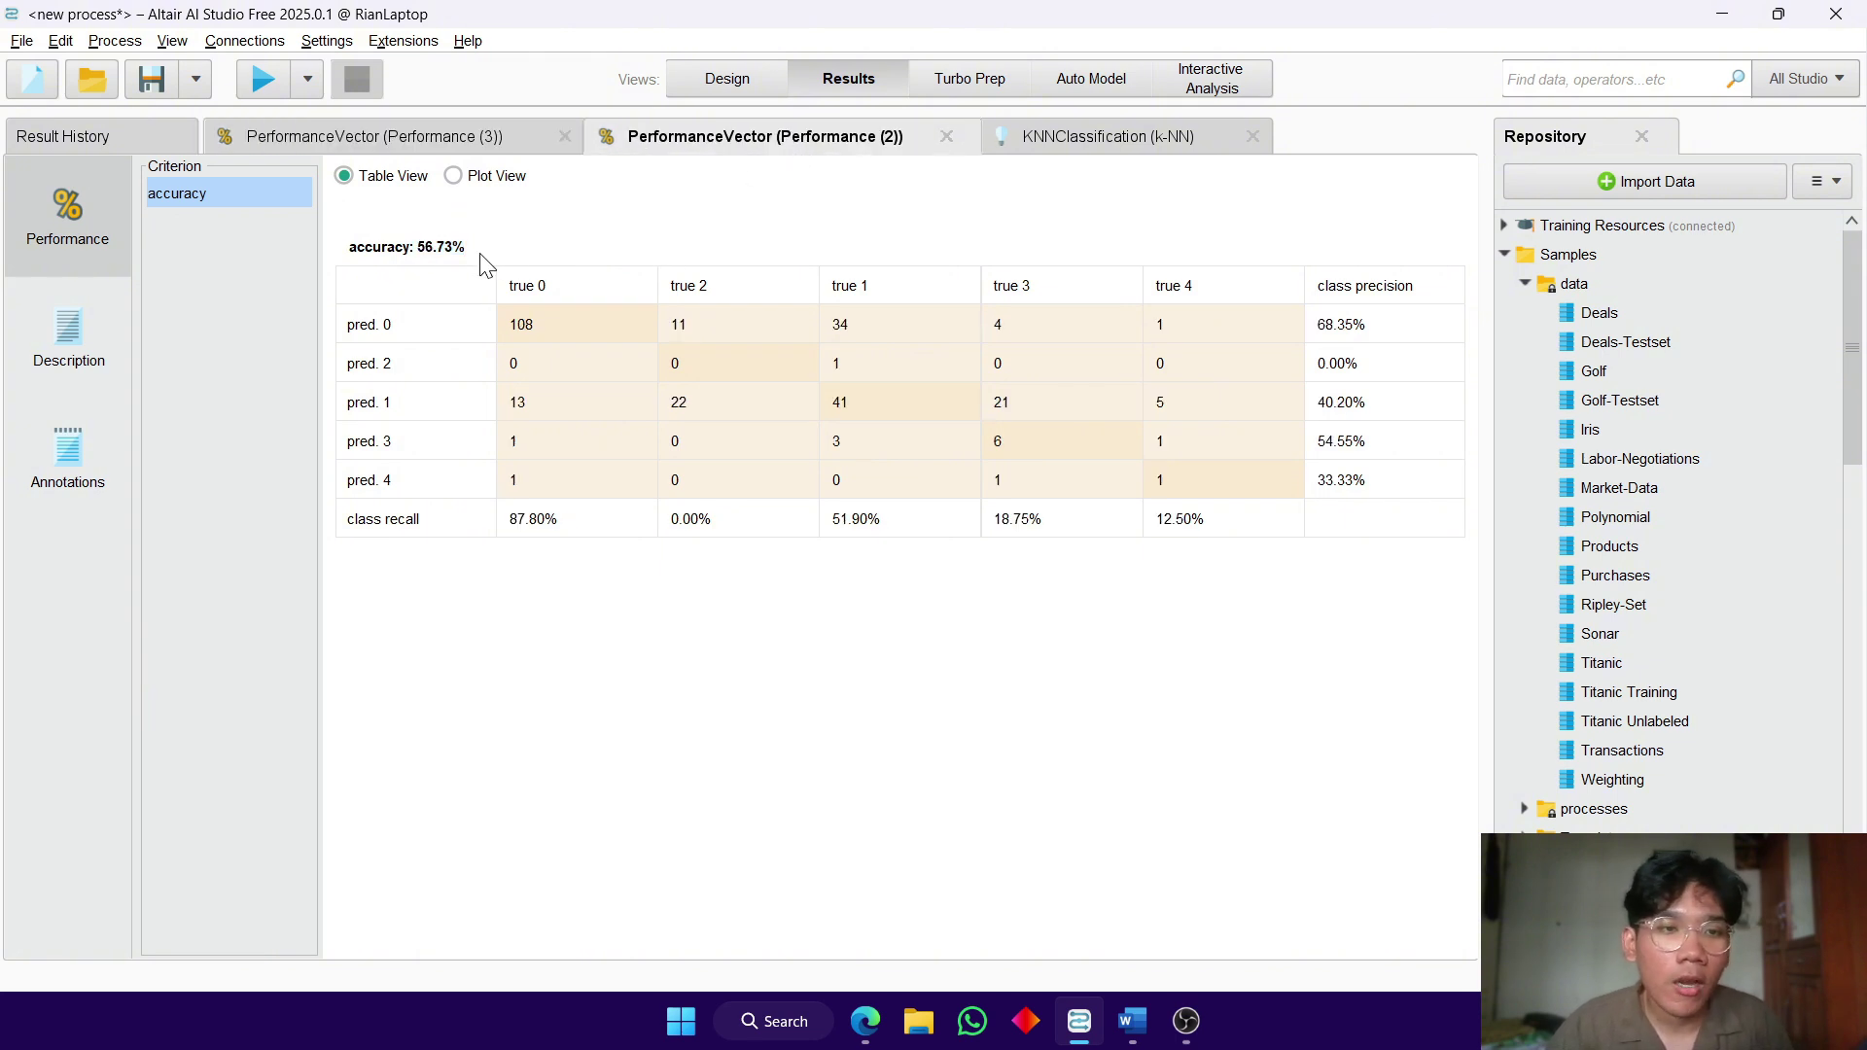
- Examine the Random Forest accuracy and the k-NN model description in the results
drag(419, 249, 474, 249)
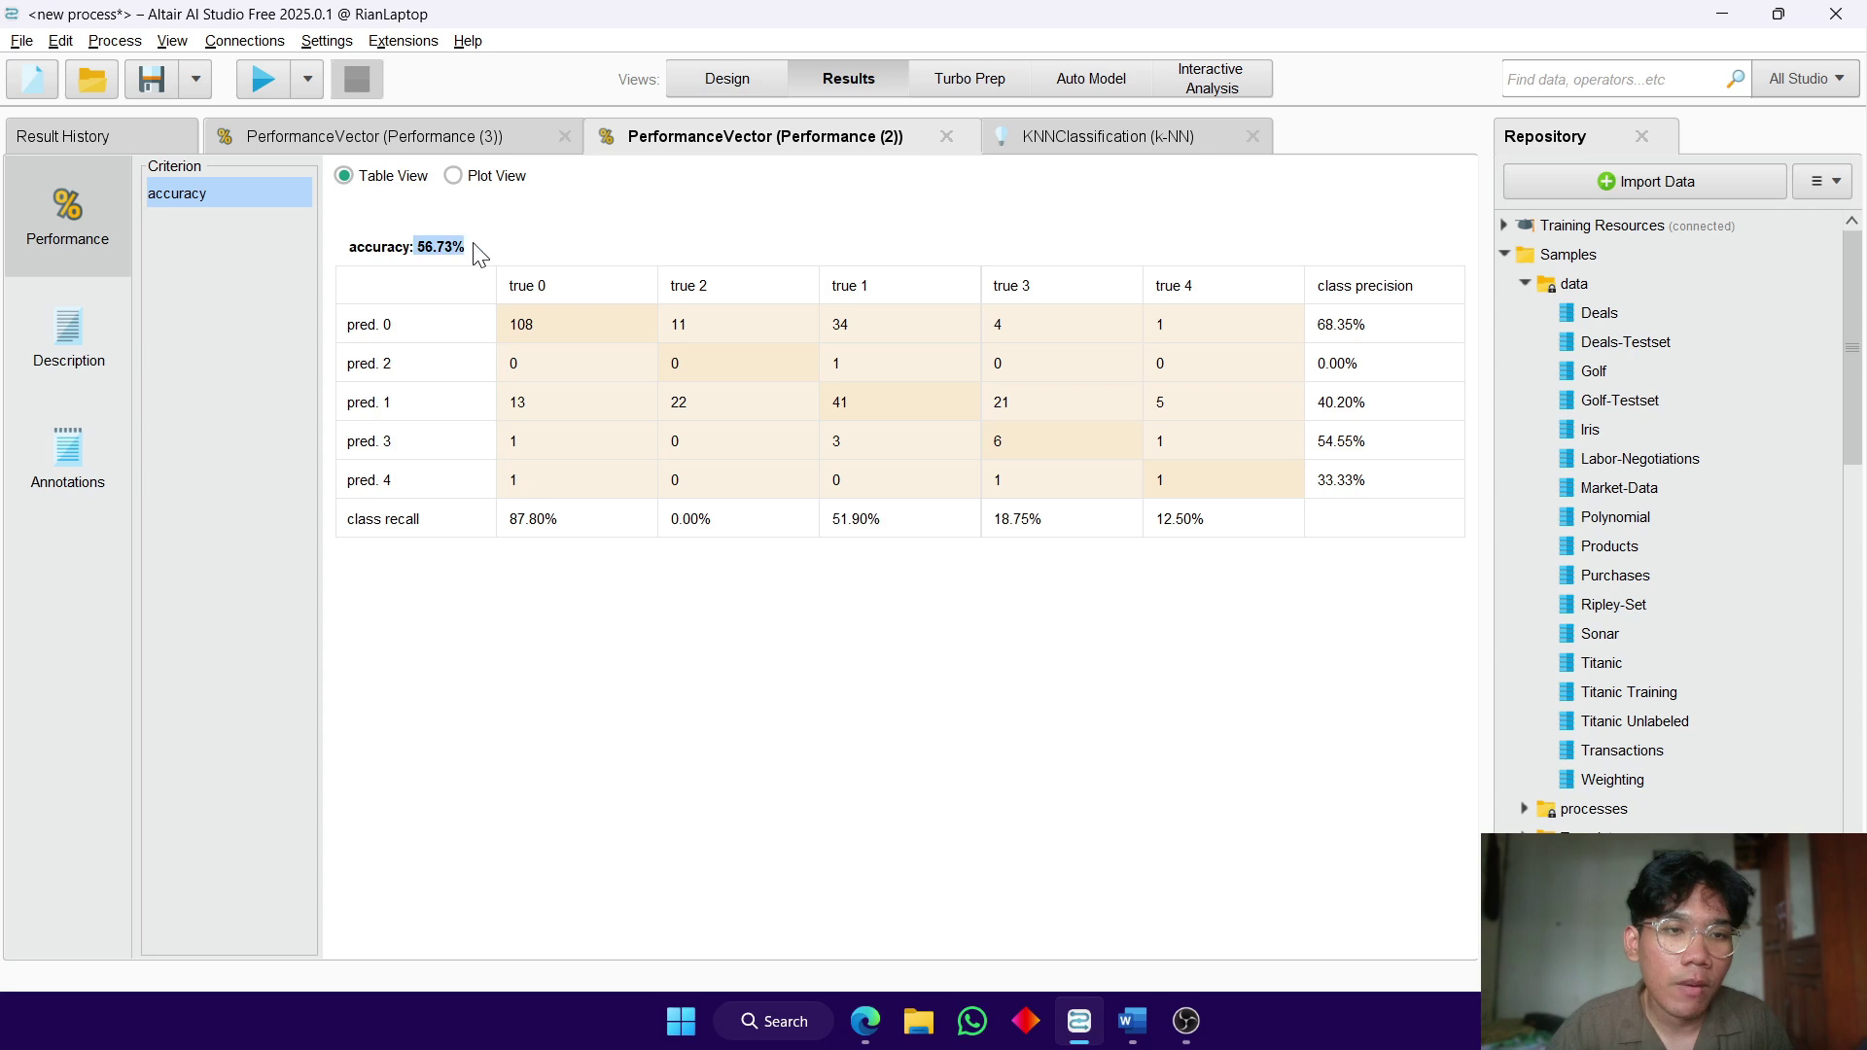
click(1080, 136)
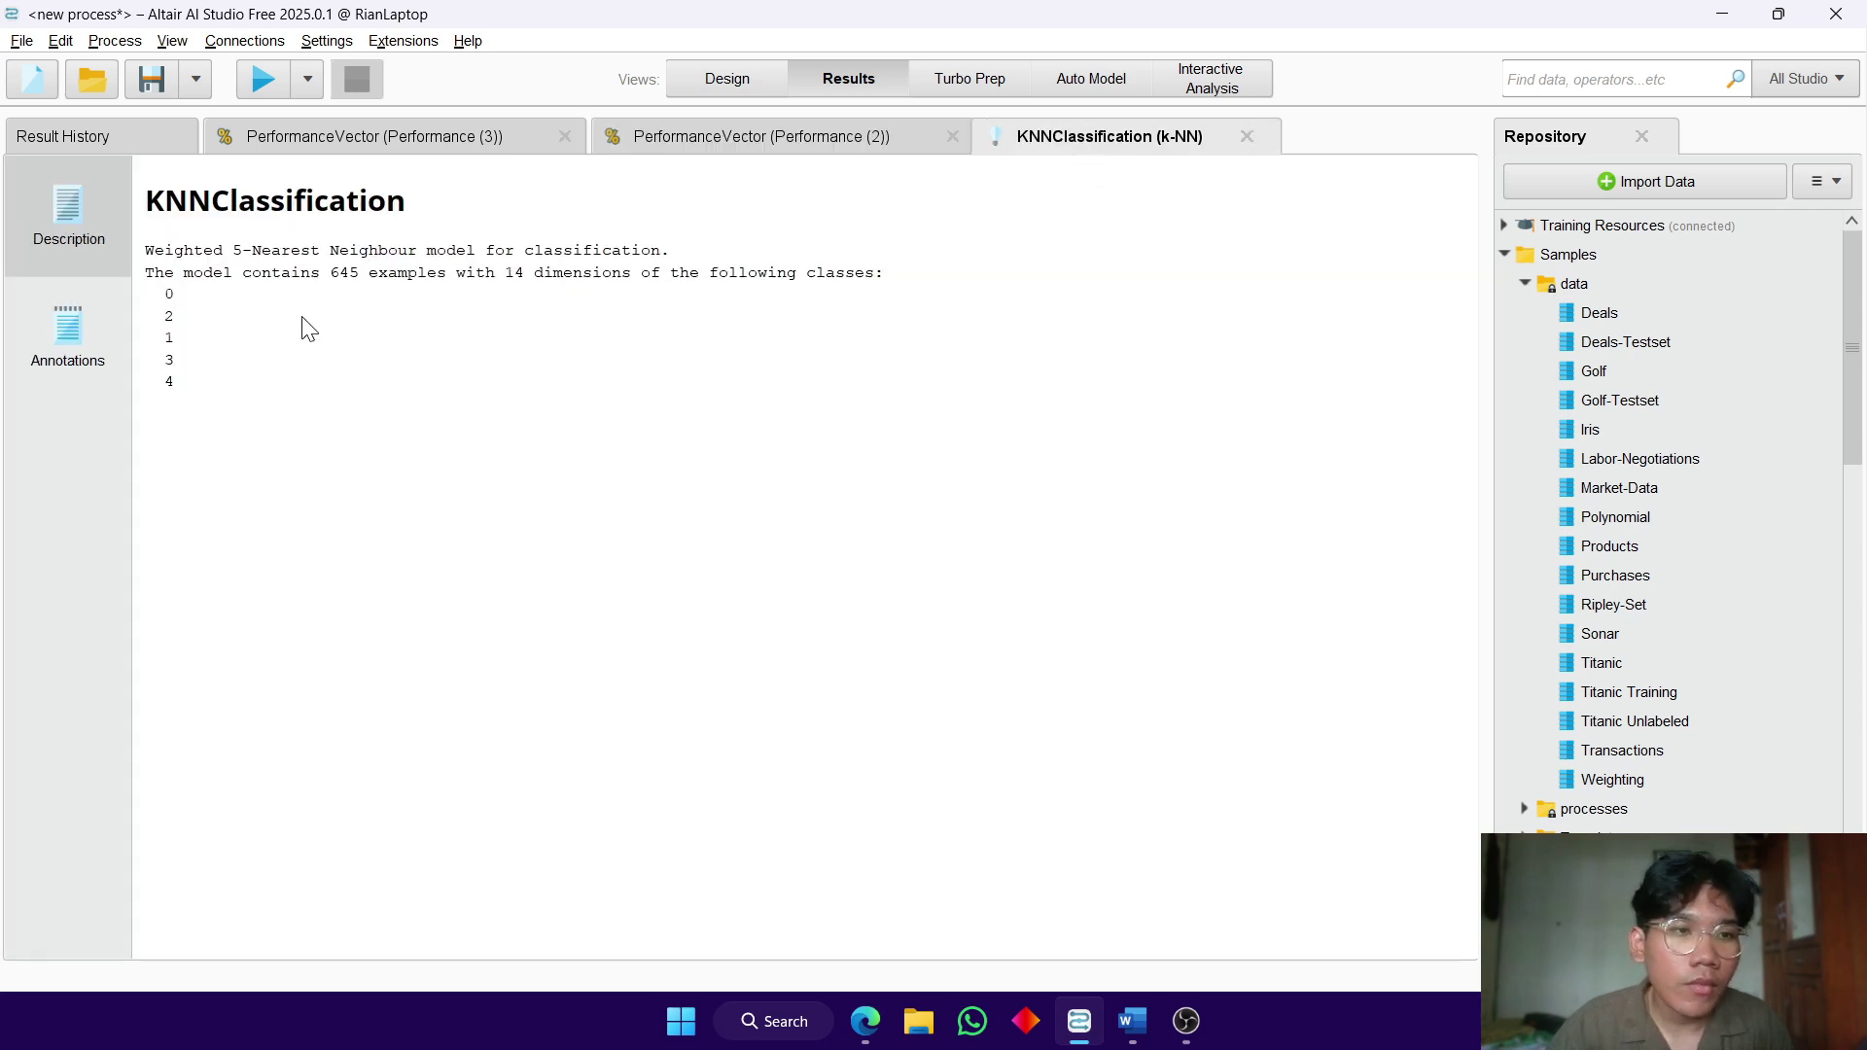
click(880, 146)
- Replace the k-NN branch's model link to the first result port with Performance's performance output, and rerun the process
click(719, 80)
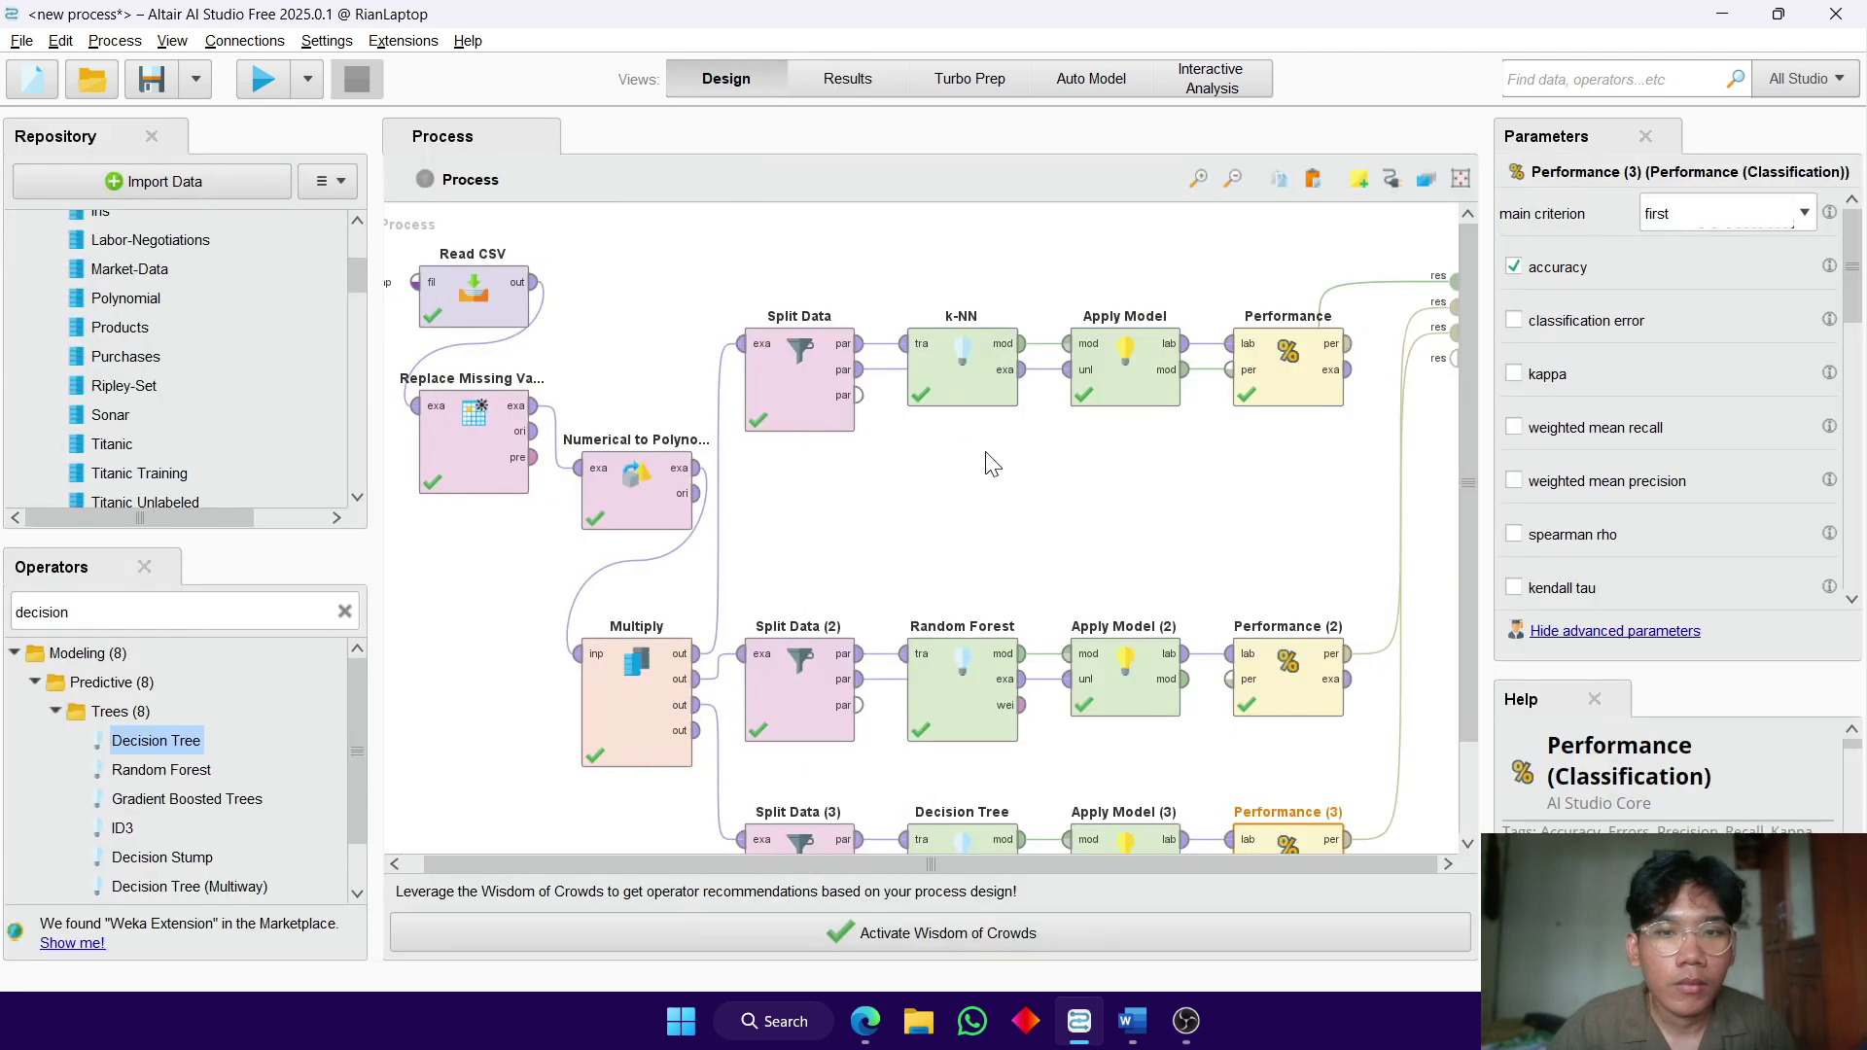
click(1376, 451)
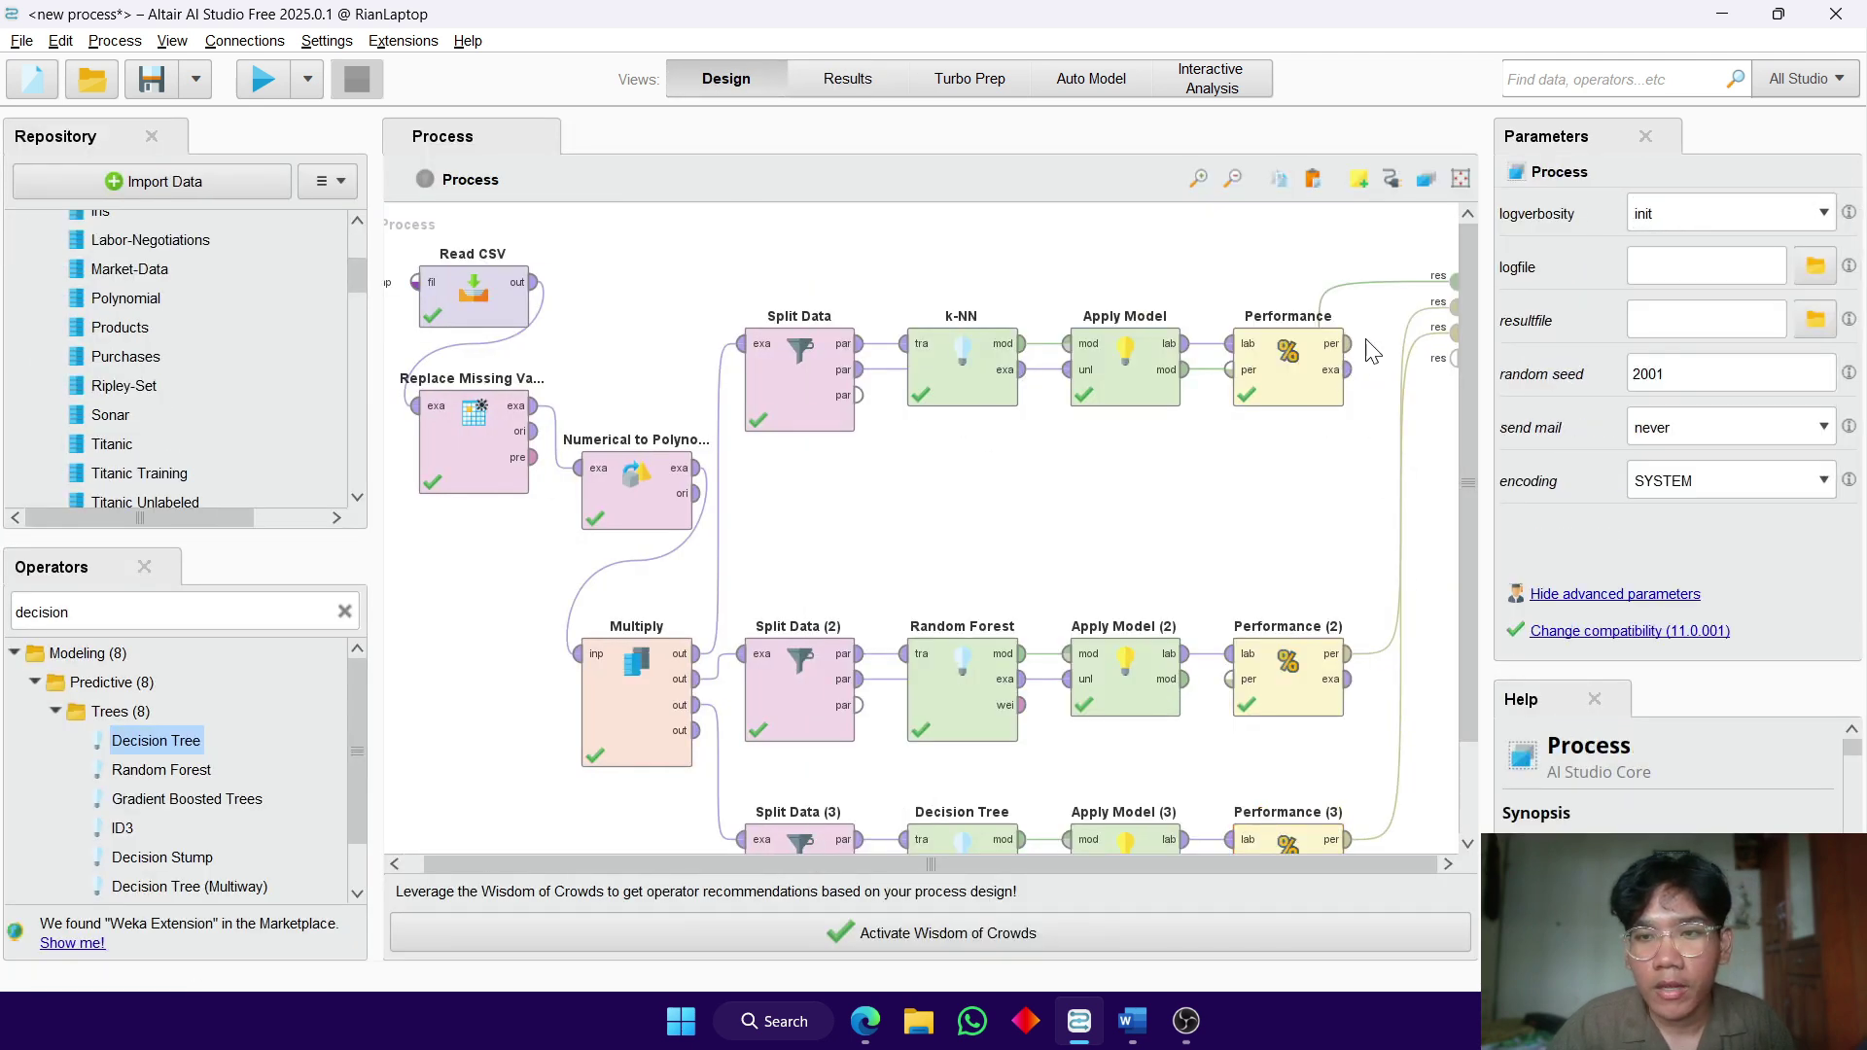
click(1192, 379)
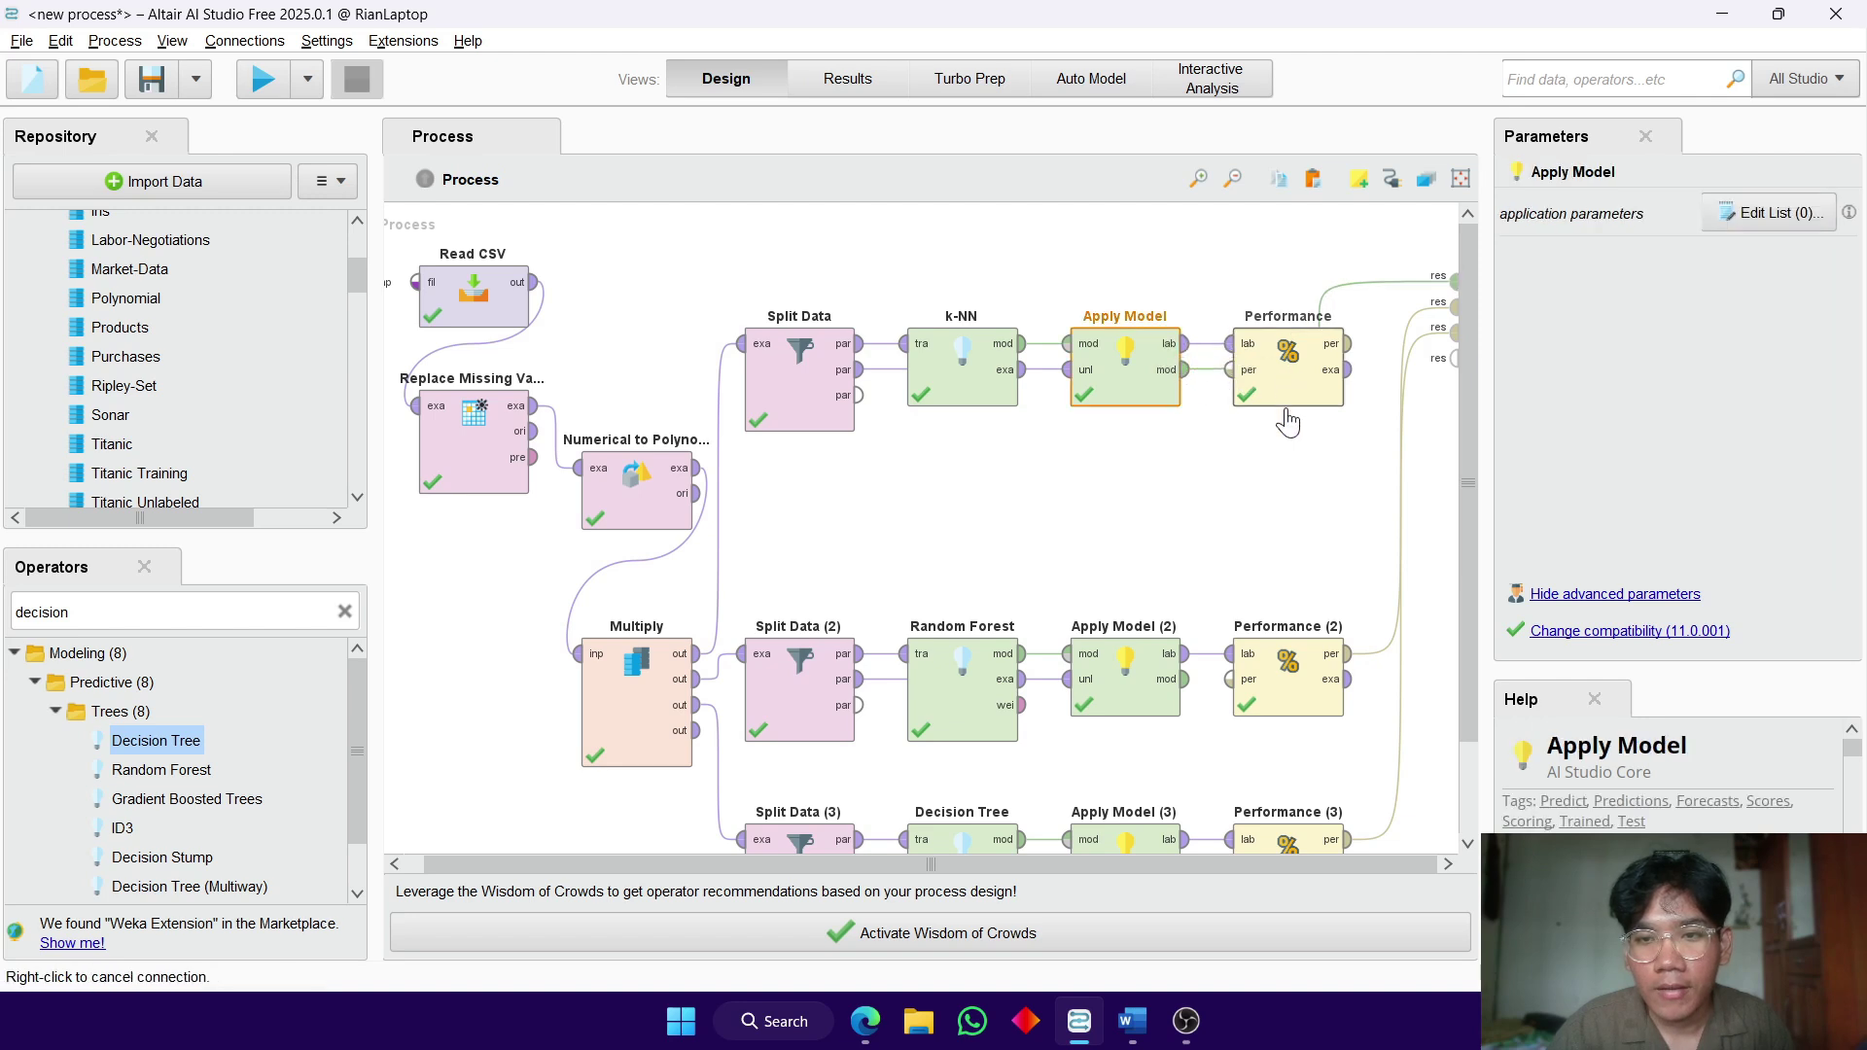
drag(1285, 403, 1294, 348)
click(1318, 325)
click(1350, 343)
click(1452, 306)
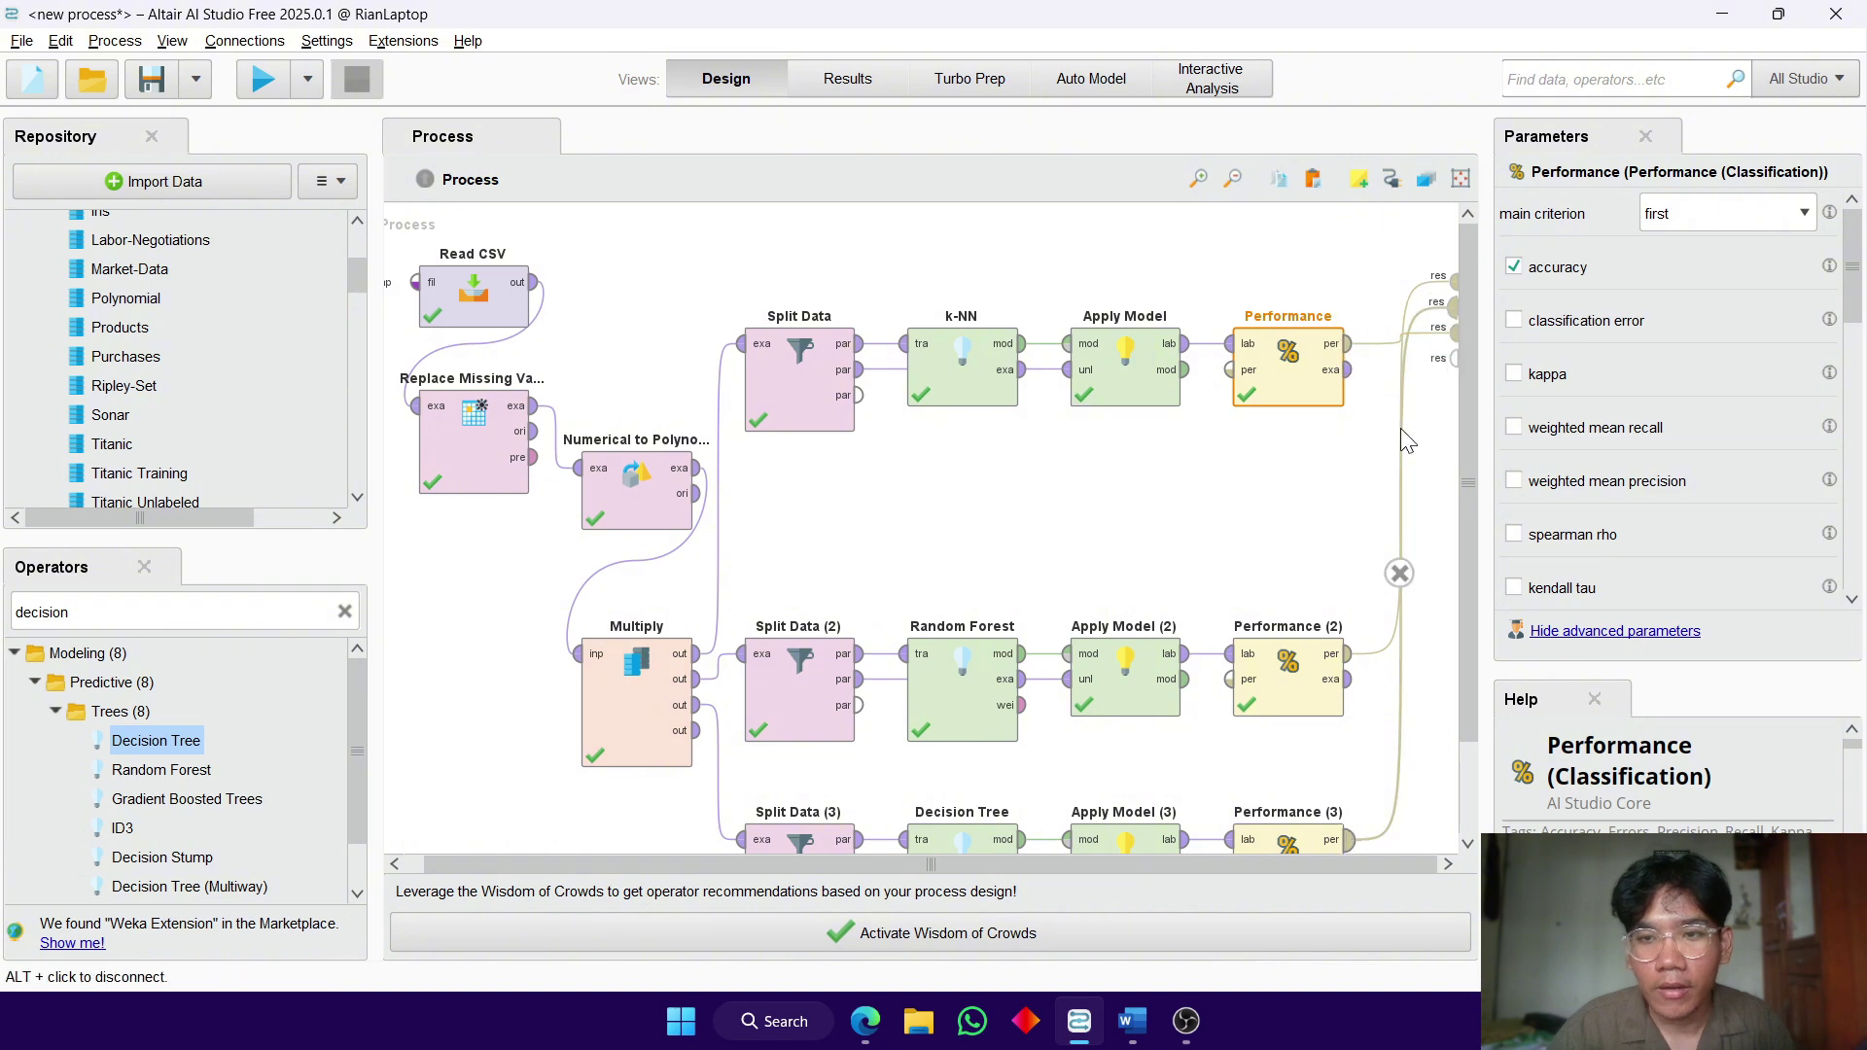
key(F11)
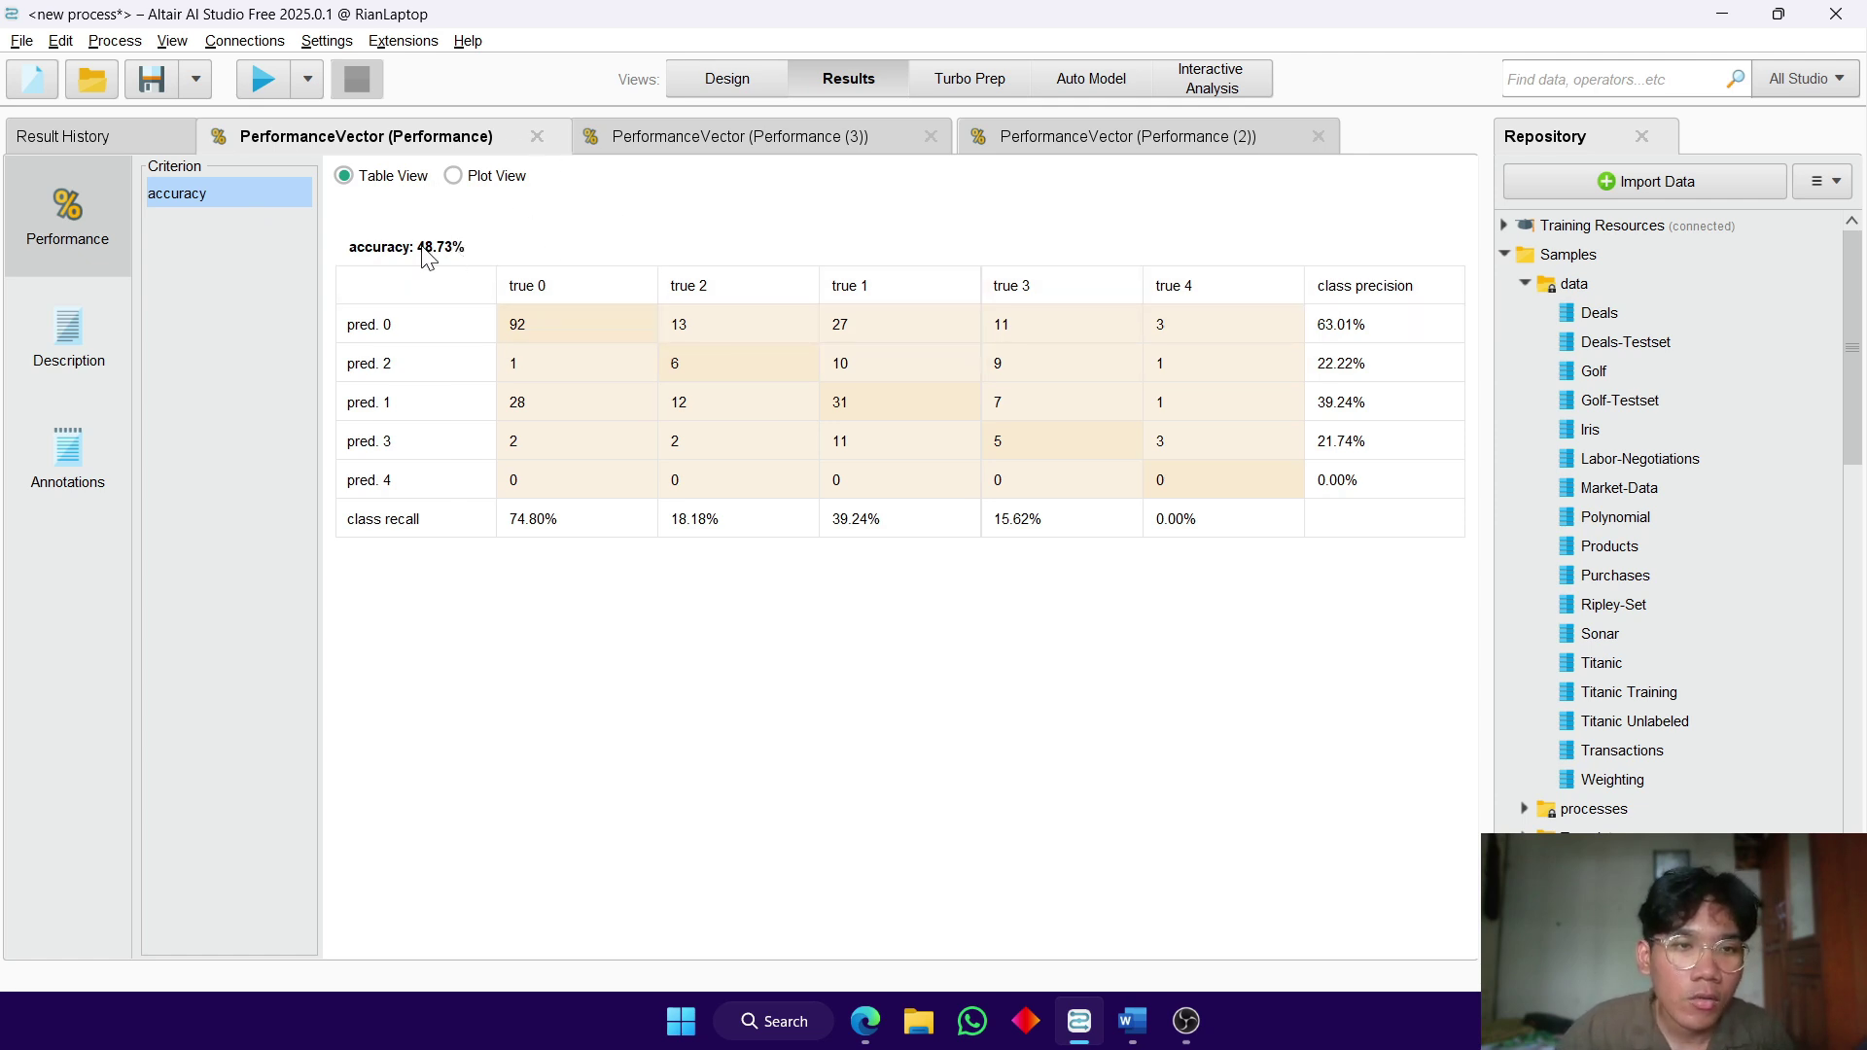
- Compare the accuracy results of the k-NN, Decision Tree and Random Forest branches
drag(419, 249, 471, 245)
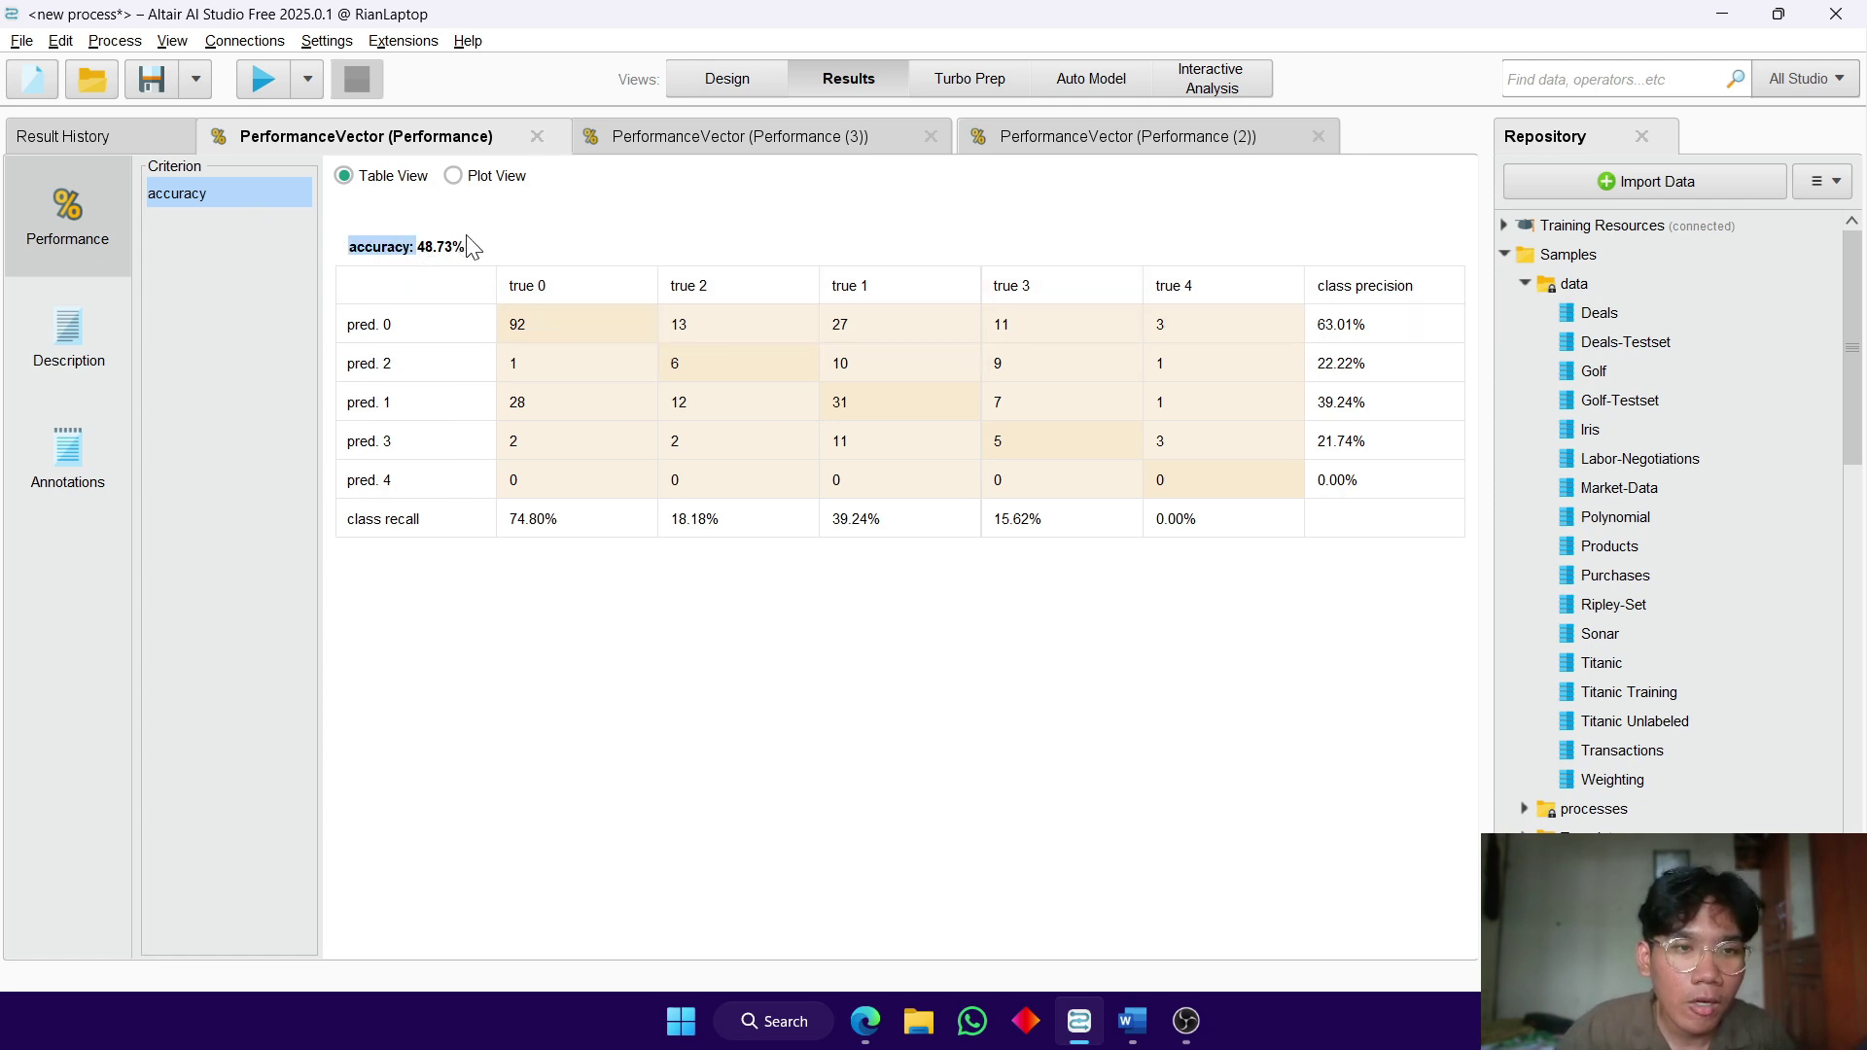
click(755, 136)
click(444, 136)
click(750, 136)
click(1116, 131)
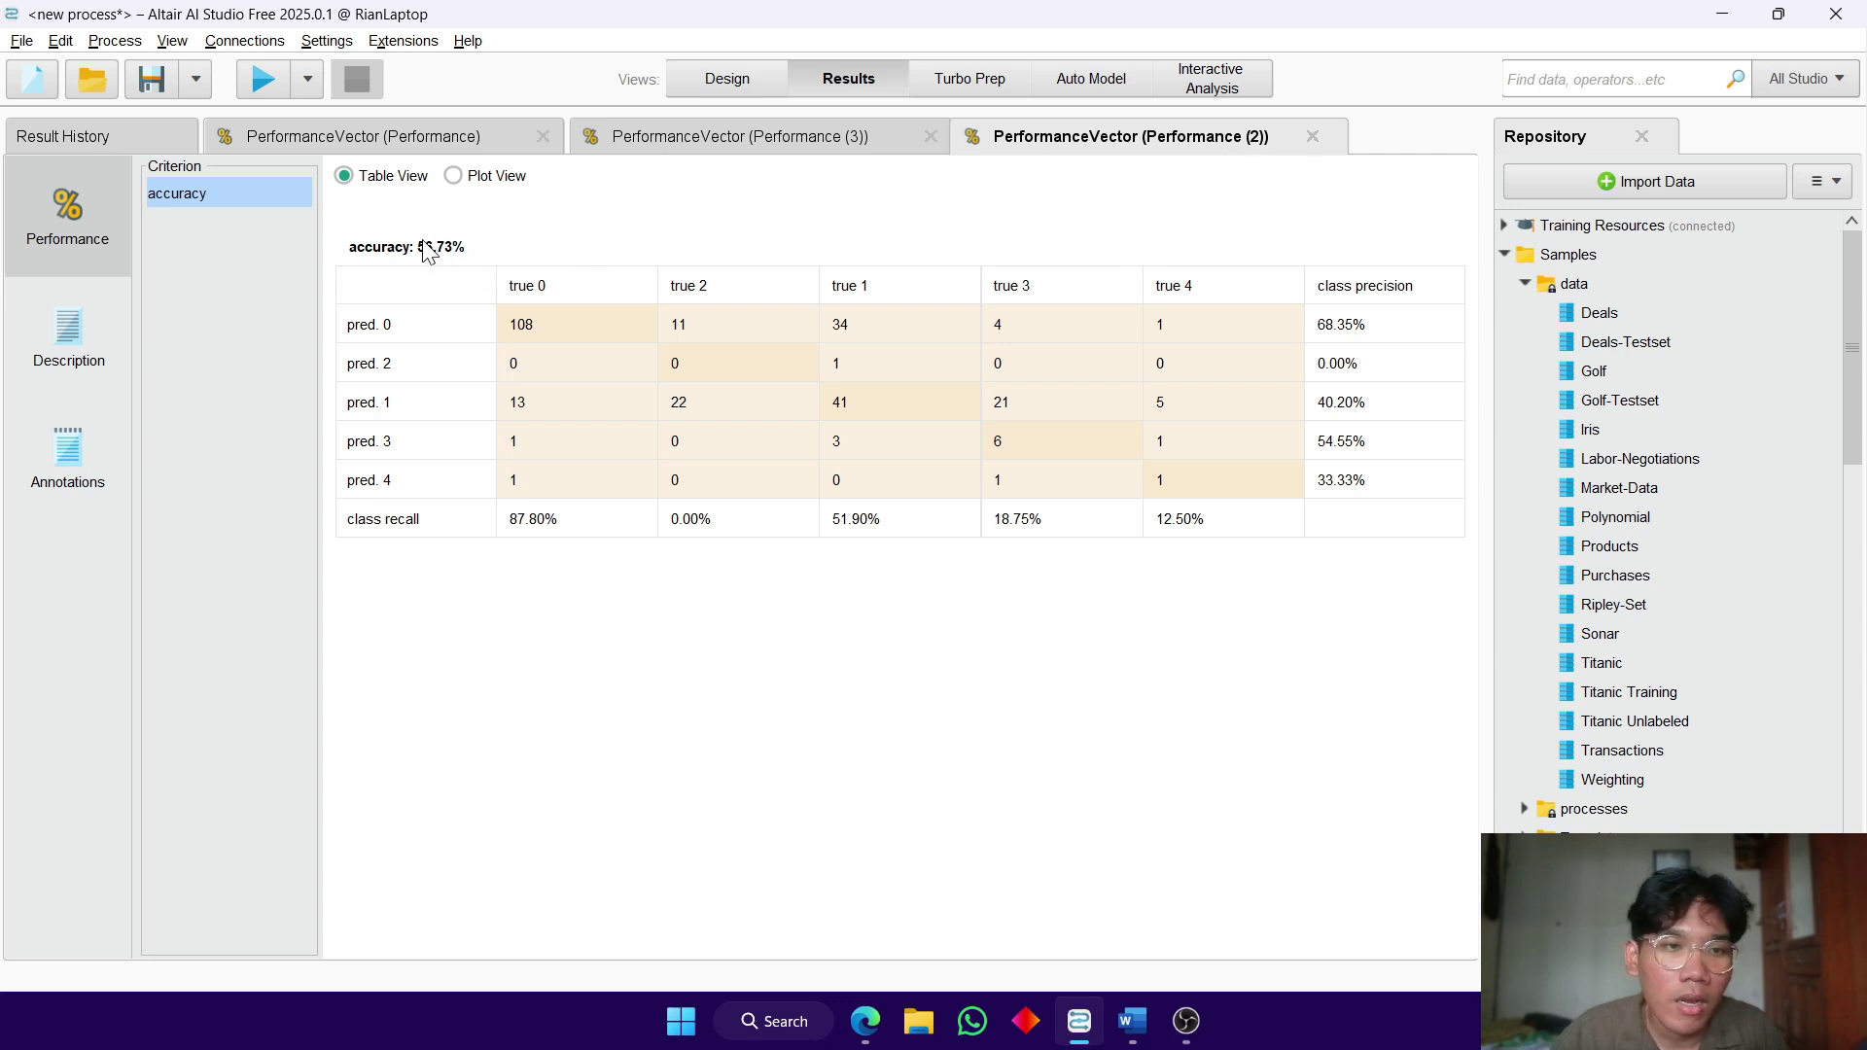
drag(416, 251, 572, 237)
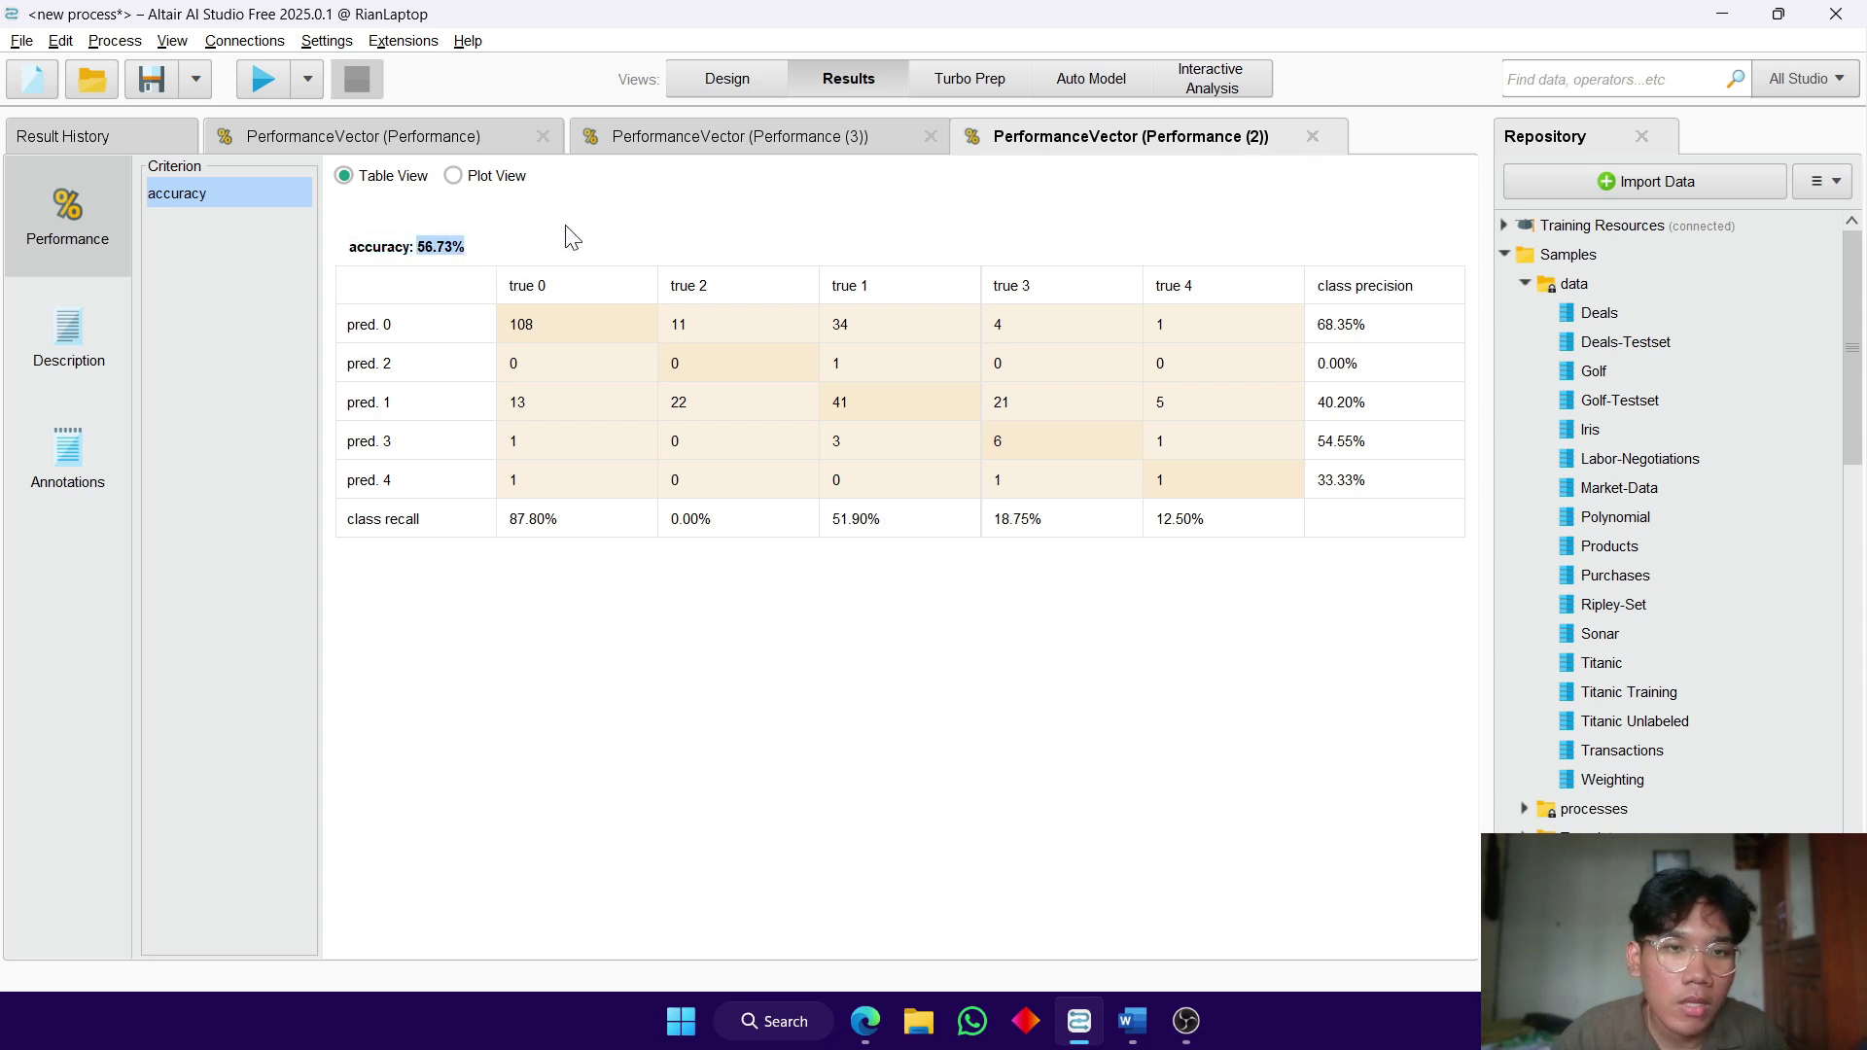
click(445, 138)
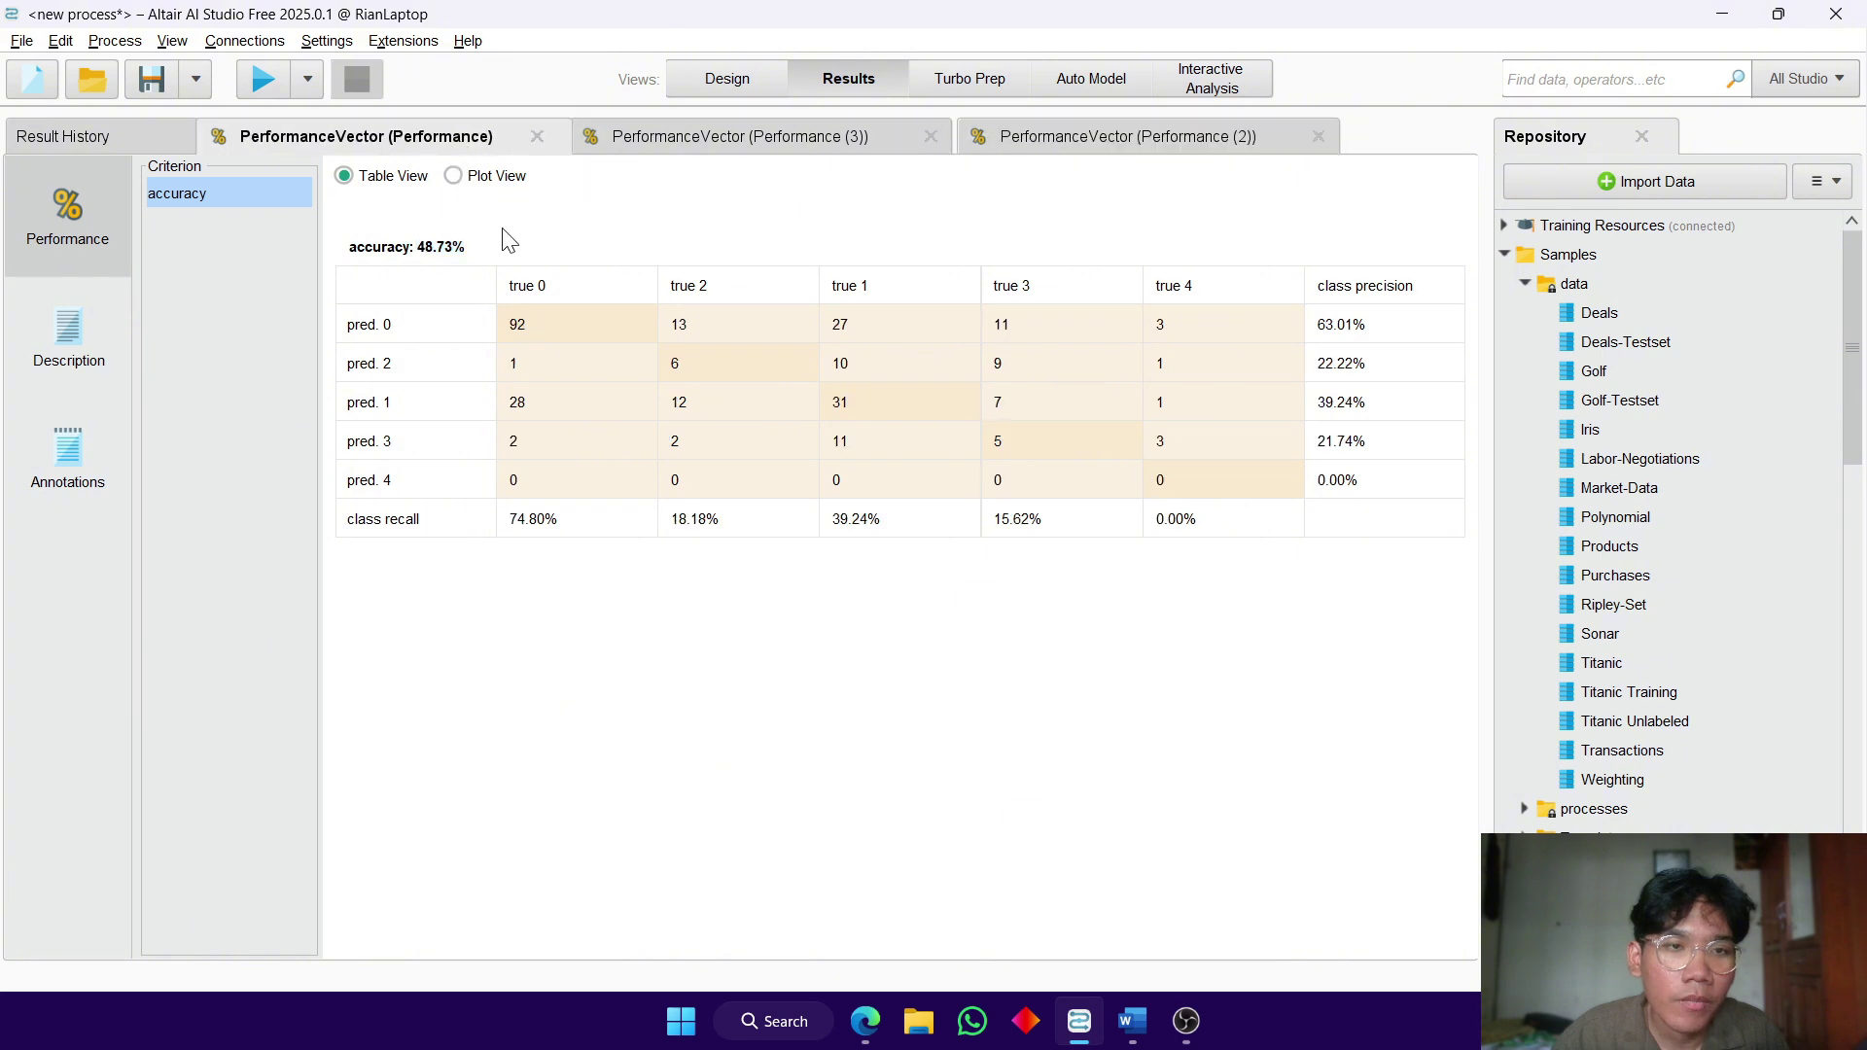
click(678, 141)
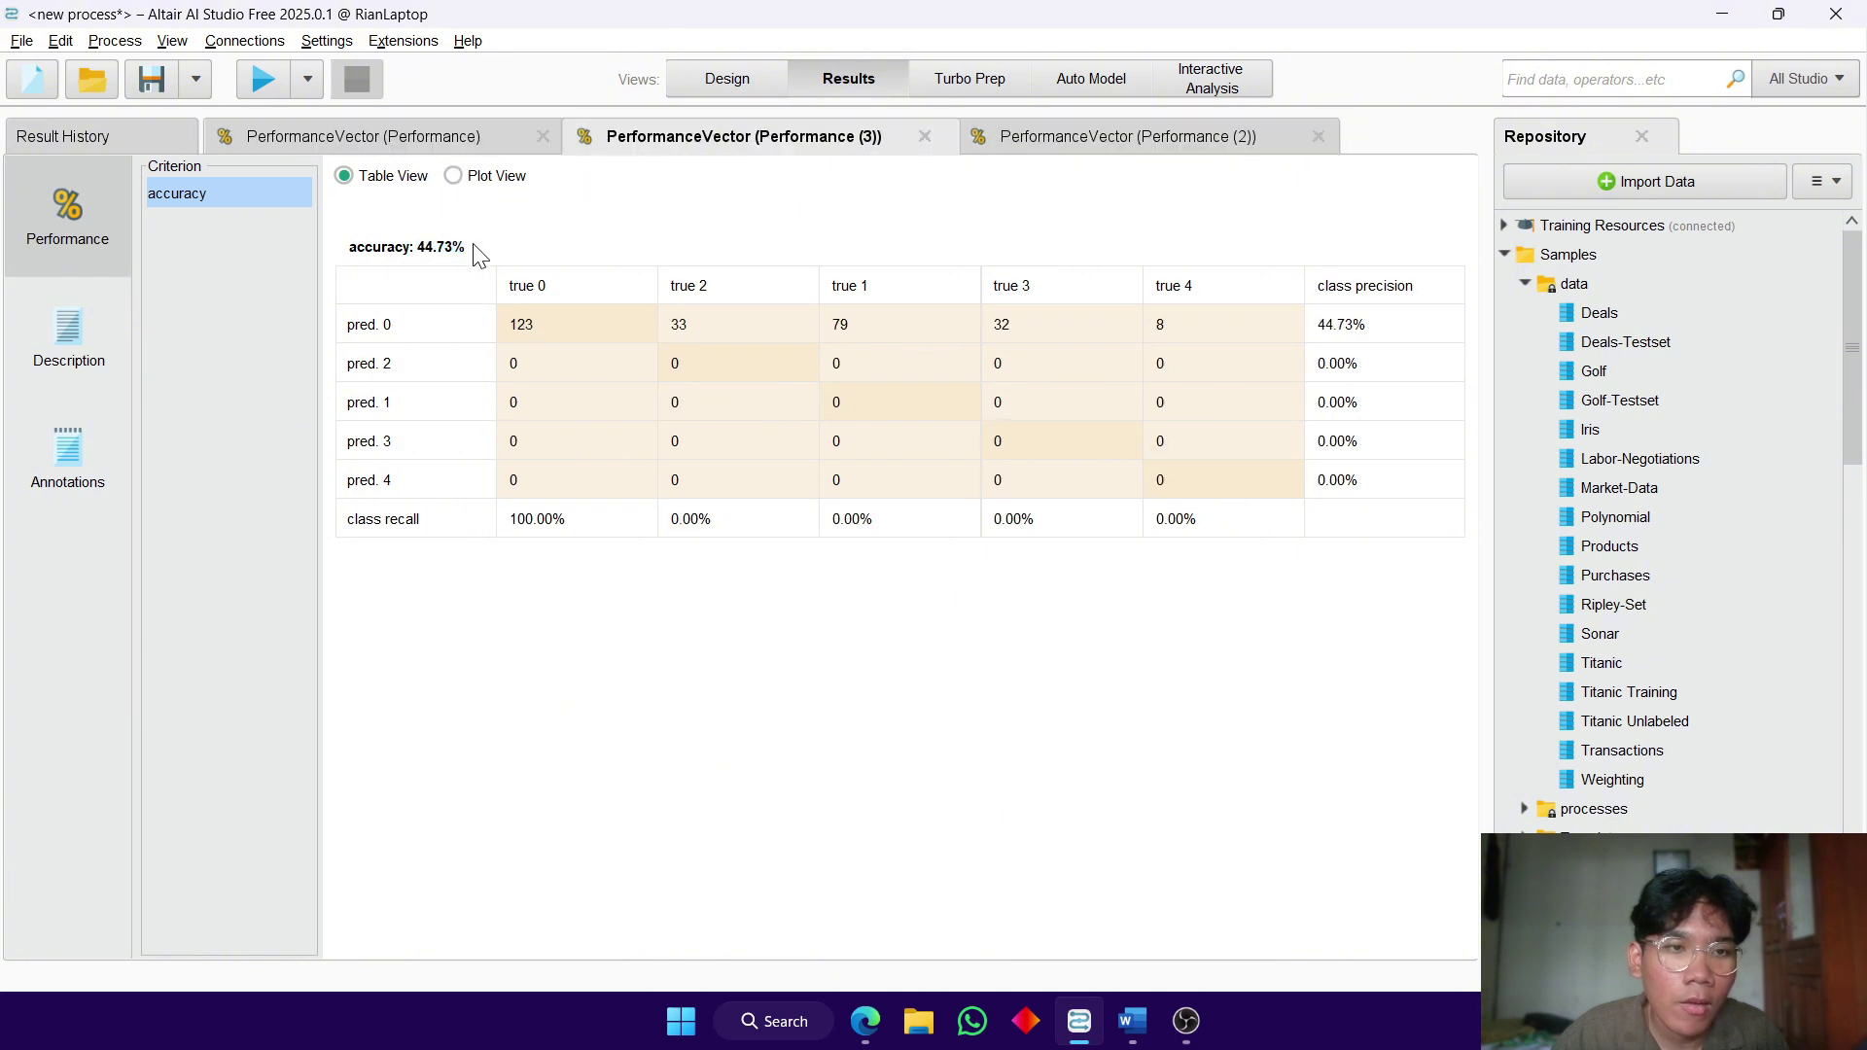
- Return to the process design, clear the operator search filter and review the three model branches
click(766, 70)
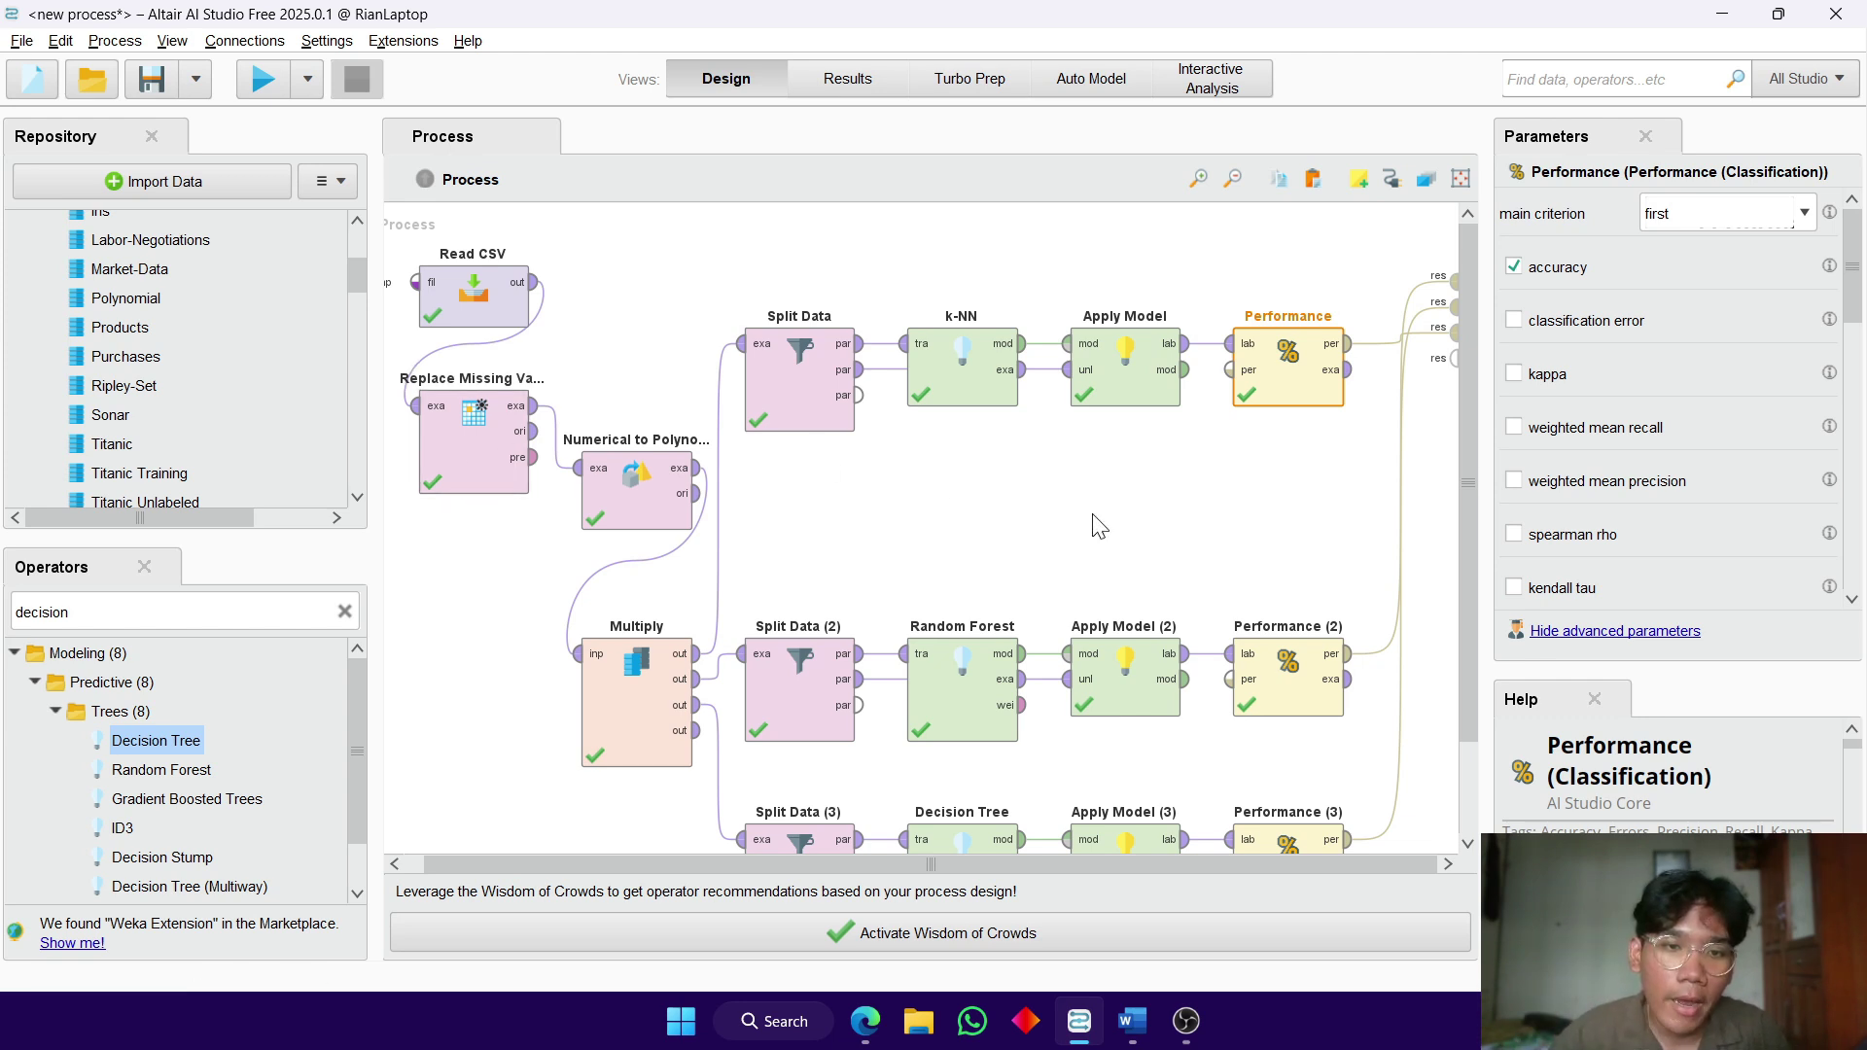
scroll(1221, 537, down, 3)
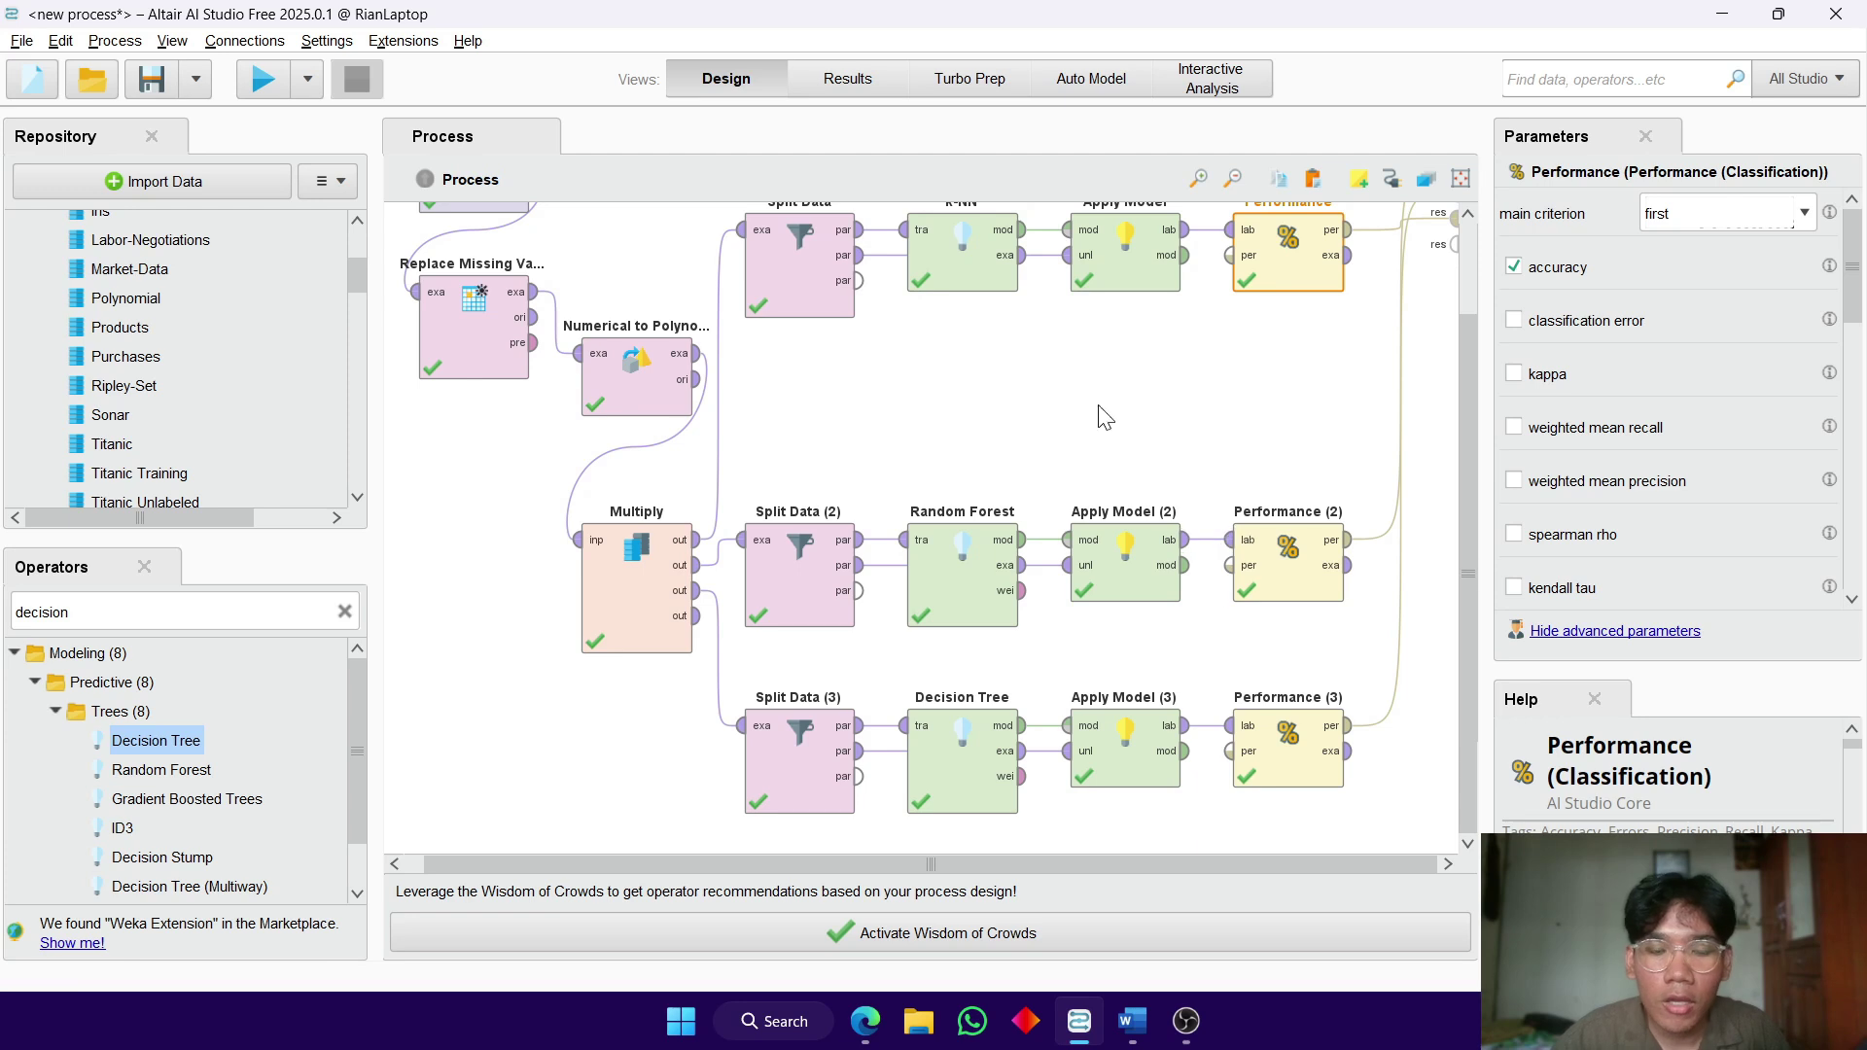
scroll(1102, 455, up, 3)
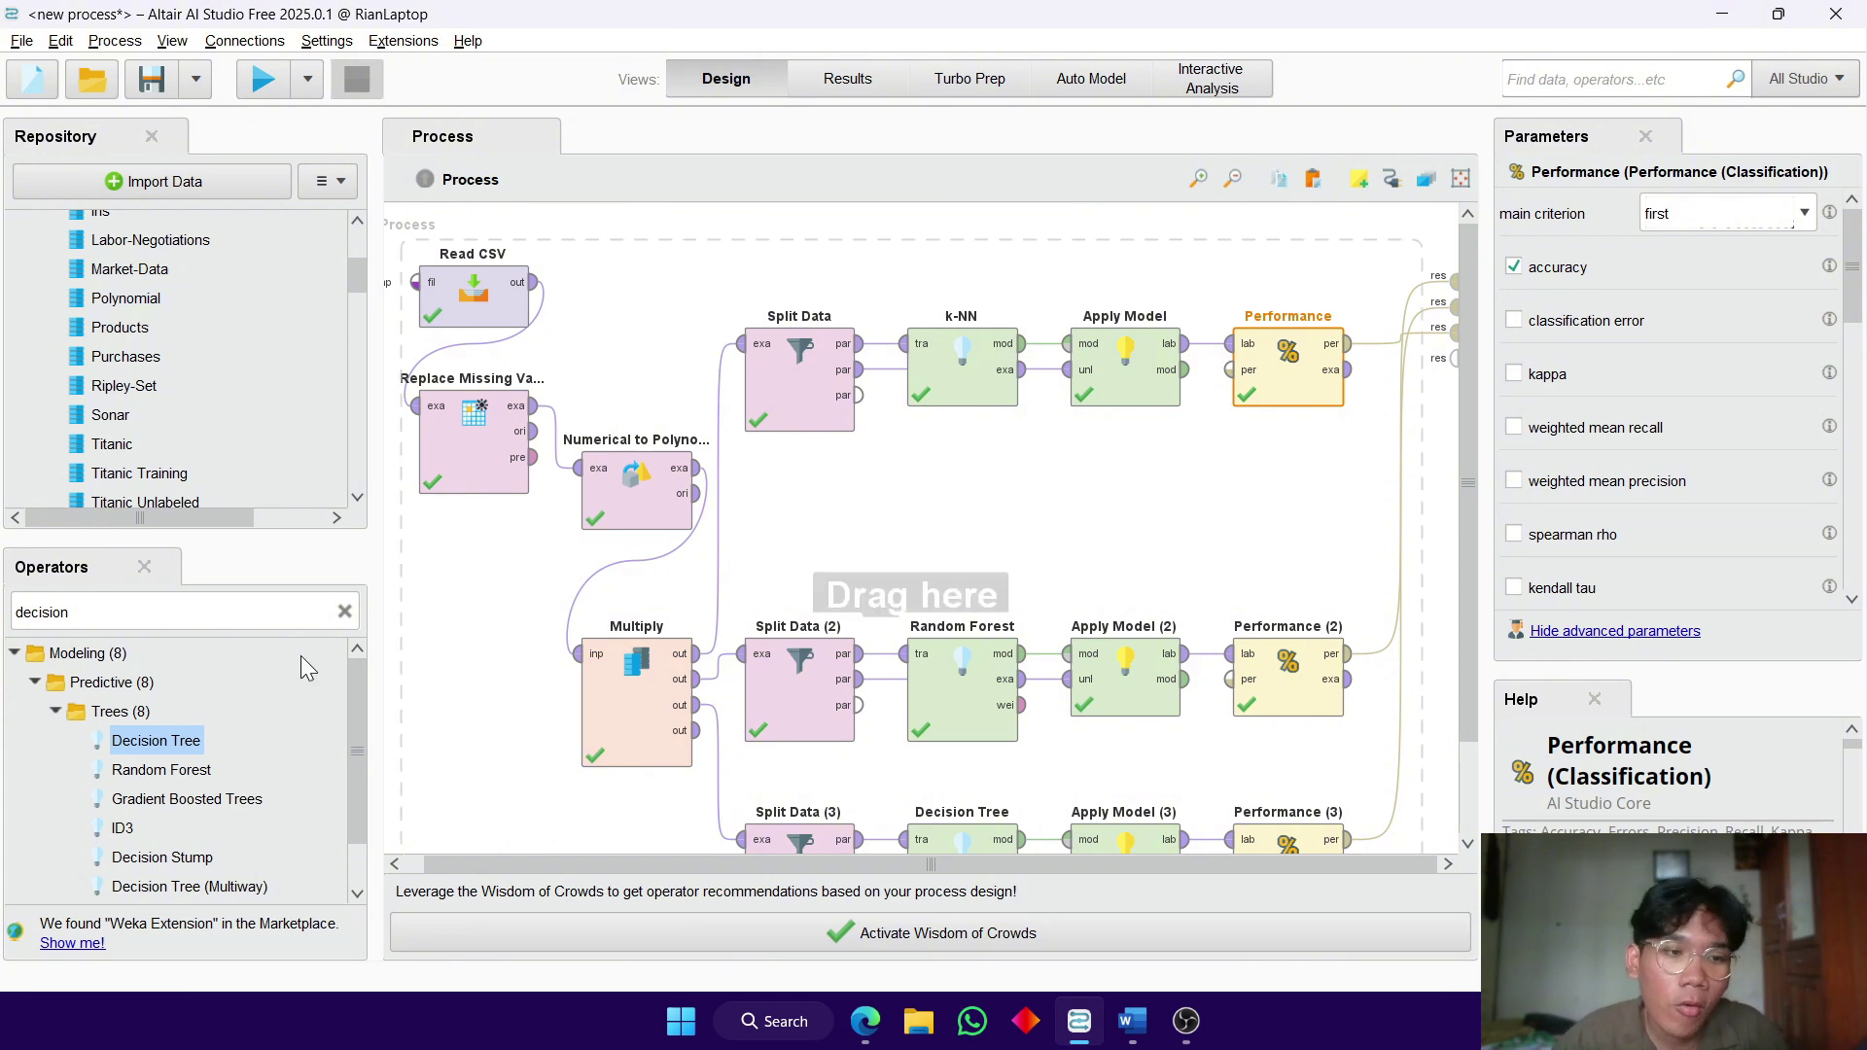
double_click(335, 615)
click(345, 613)
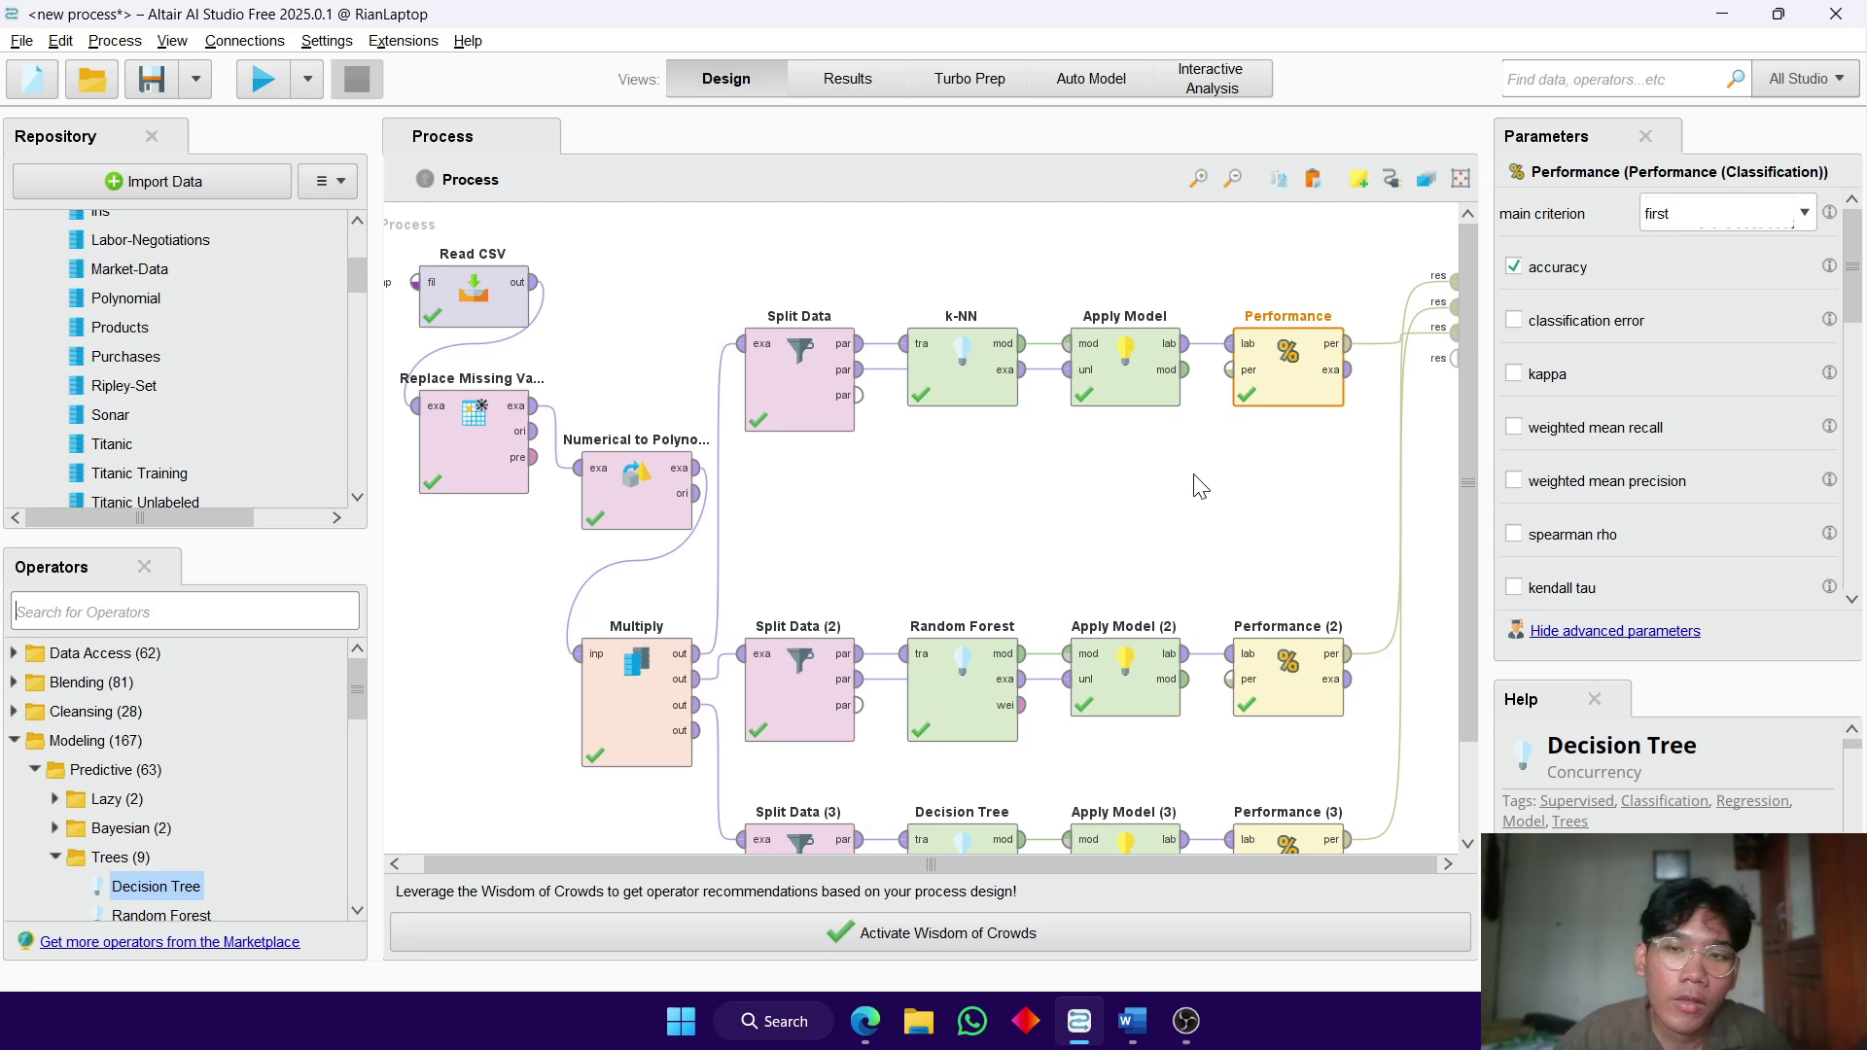
scroll(1106, 577, down, 2)
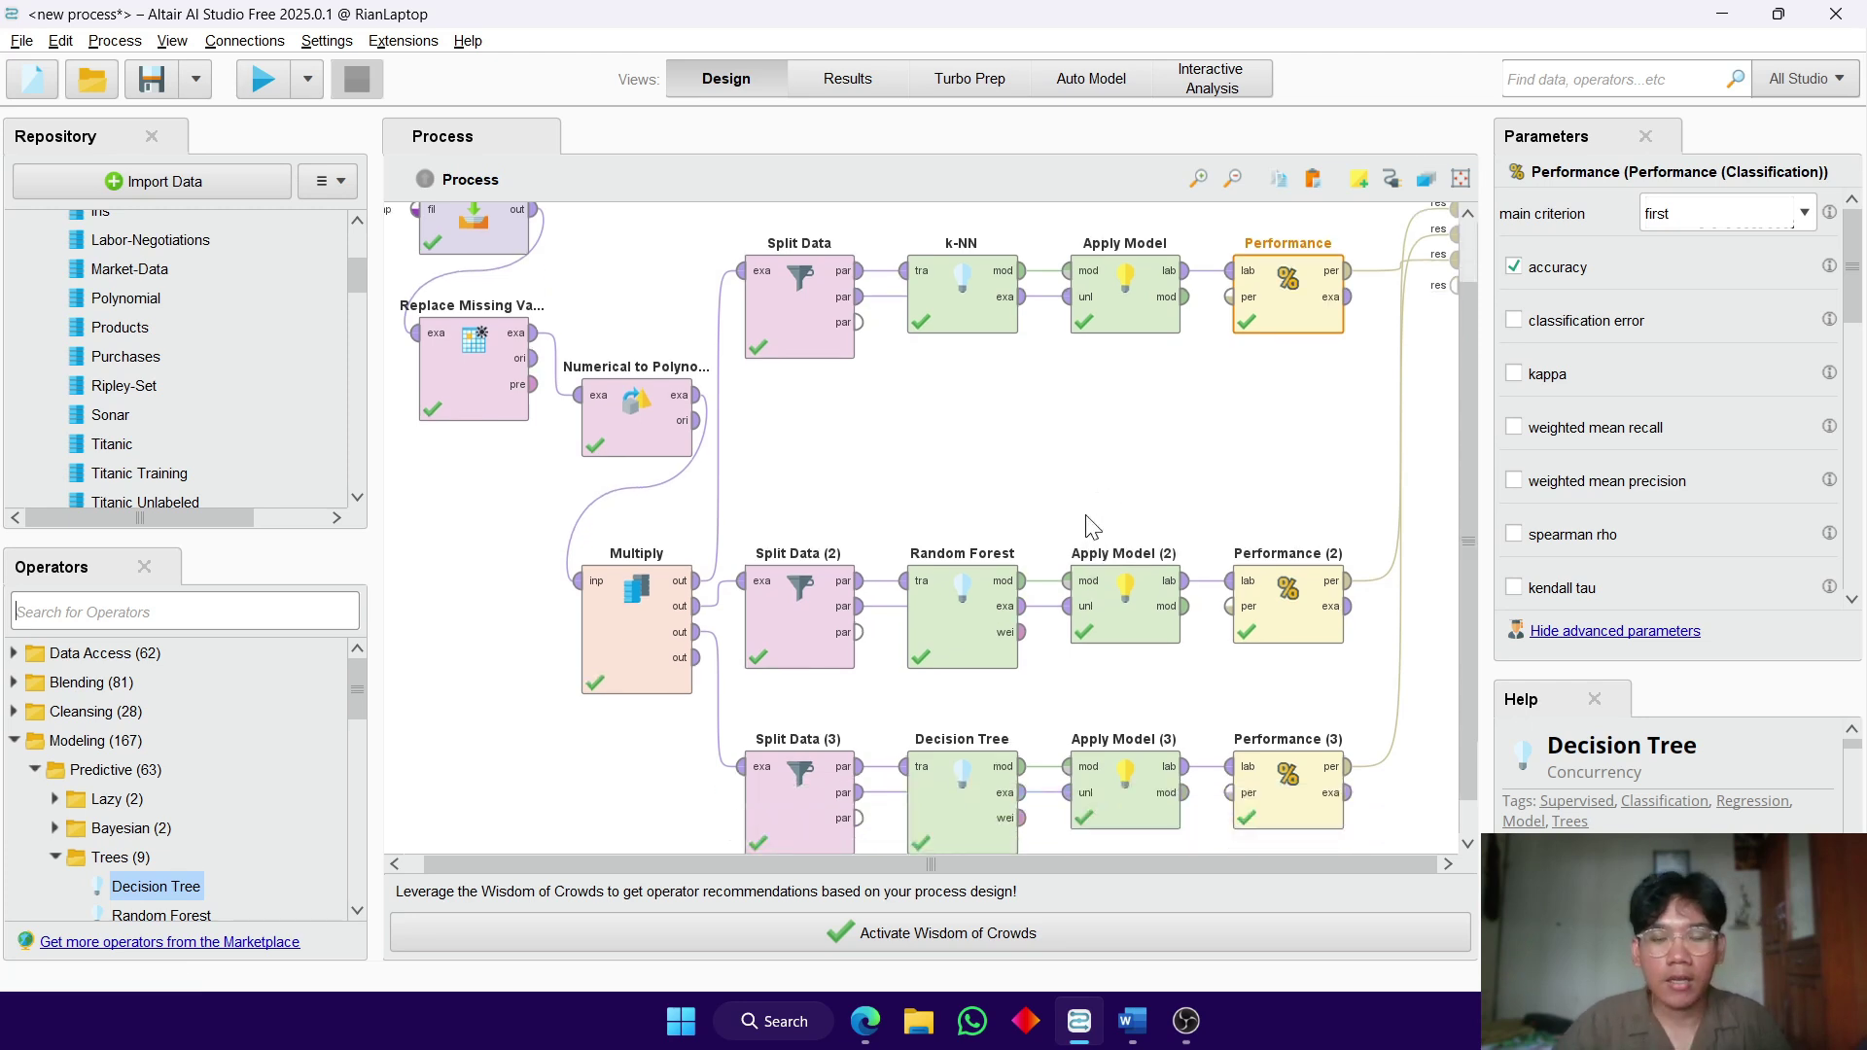